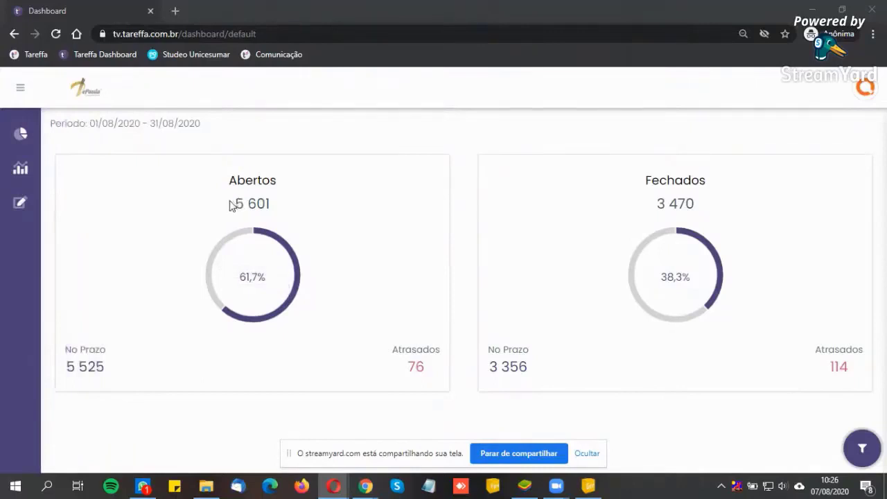
Step: Examine the Abertos and Fechados totals and the reporting period on the default dashboard, and hide the screen-sharing notice
{"action": "left_click_drag", "start_coordinate": [232, 202], "coordinate": [284, 196]}
{"action": "left_click", "coordinate": [317, 151]}
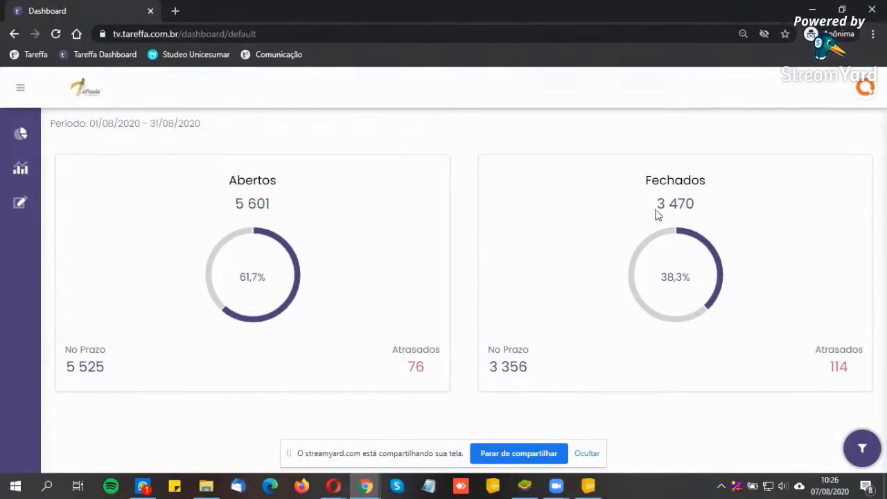
{"action": "left_click_drag", "start_coordinate": [644, 175], "coordinate": [718, 209]}
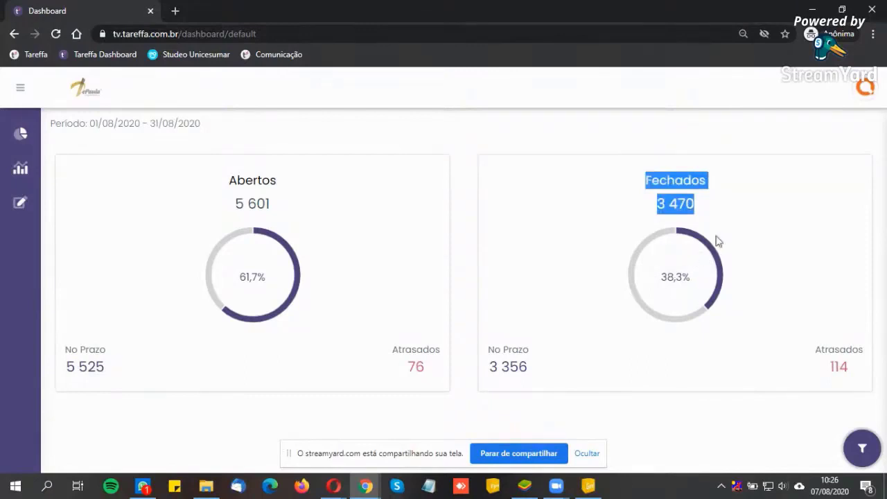
{"action": "left_click", "coordinate": [717, 239]}
{"action": "left_click_drag", "start_coordinate": [52, 122], "coordinate": [219, 129]}
{"action": "left_click", "coordinate": [223, 129]}
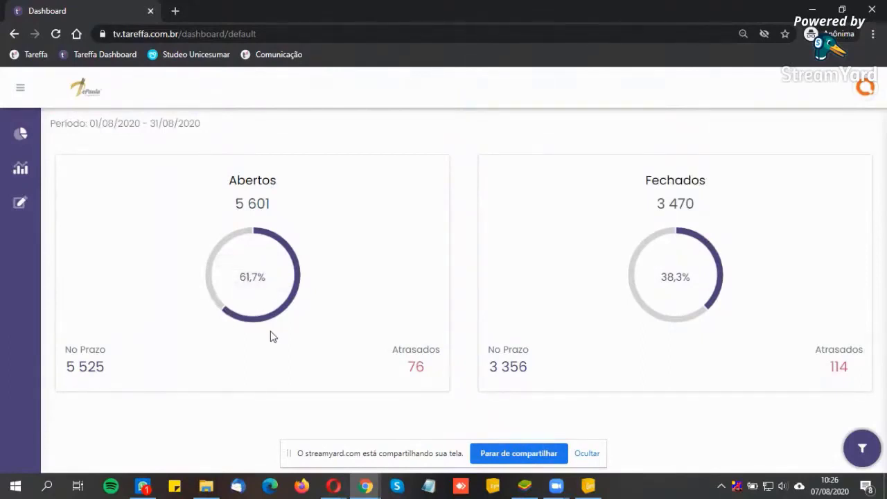
{"action": "left_click", "coordinate": [587, 454]}
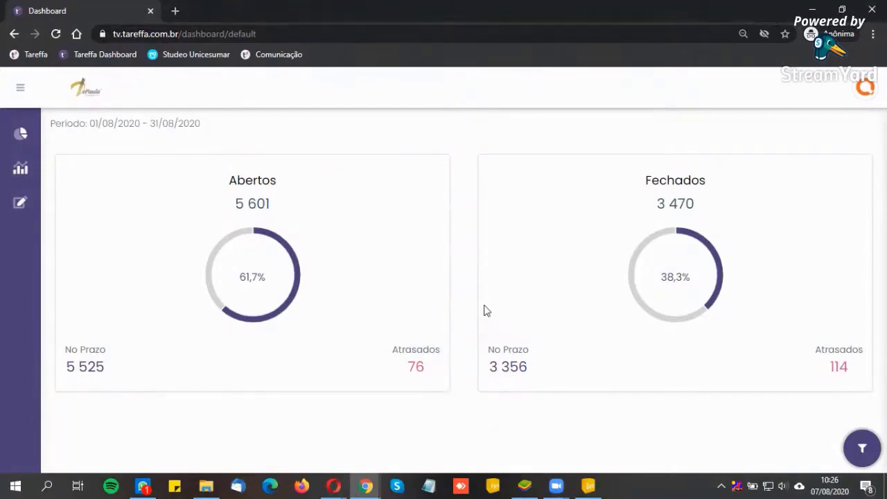
Step: Open the Analítico dashboard and advance the Contabilidade carousel to Balancete Trimestral
{"action": "mouse_move", "coordinate": [26, 174]}
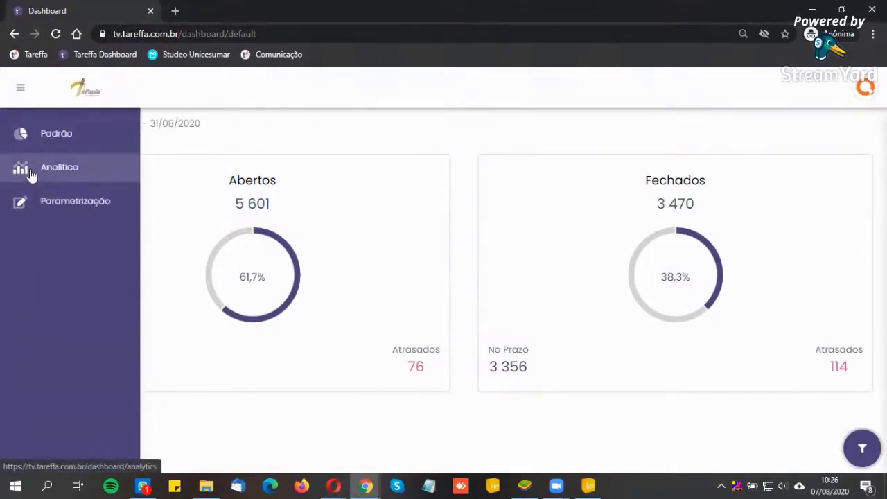
{"action": "left_click", "coordinate": [30, 174]}
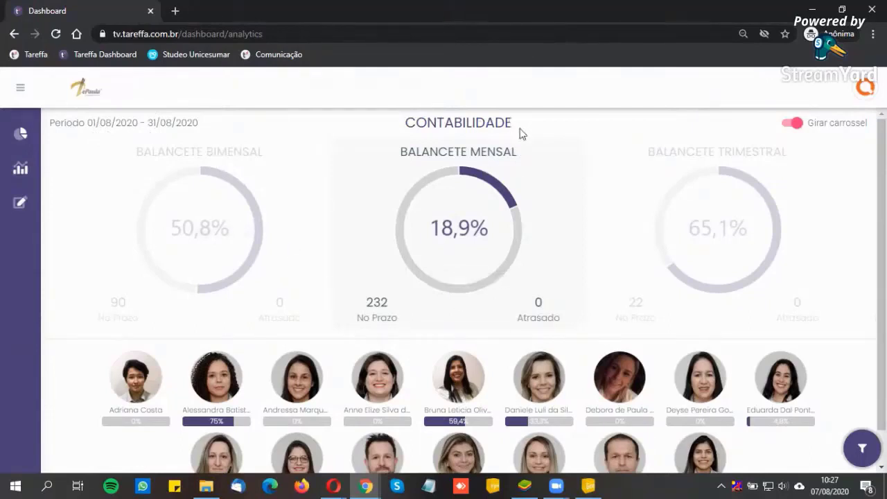
{"action": "scroll", "coordinate": [624, 332], "scroll_direction": "down", "scroll_amount": 1}
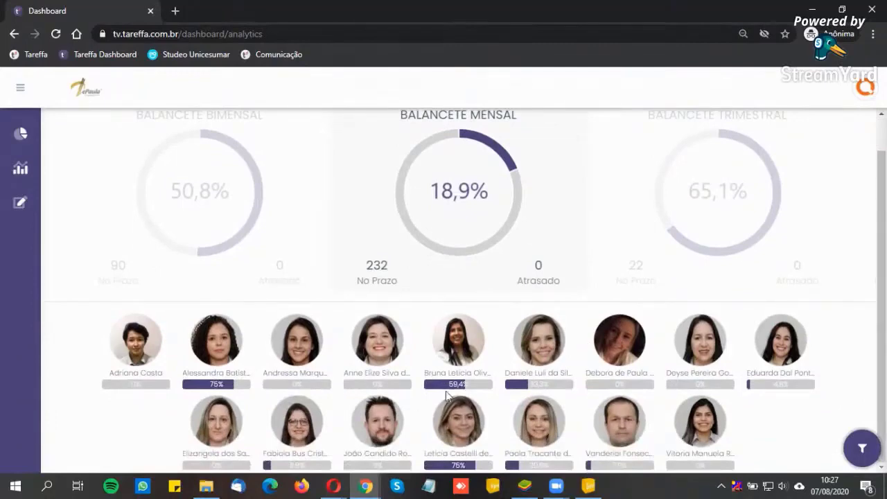
{"action": "left_click_drag", "start_coordinate": [724, 208], "coordinate": [516, 201]}
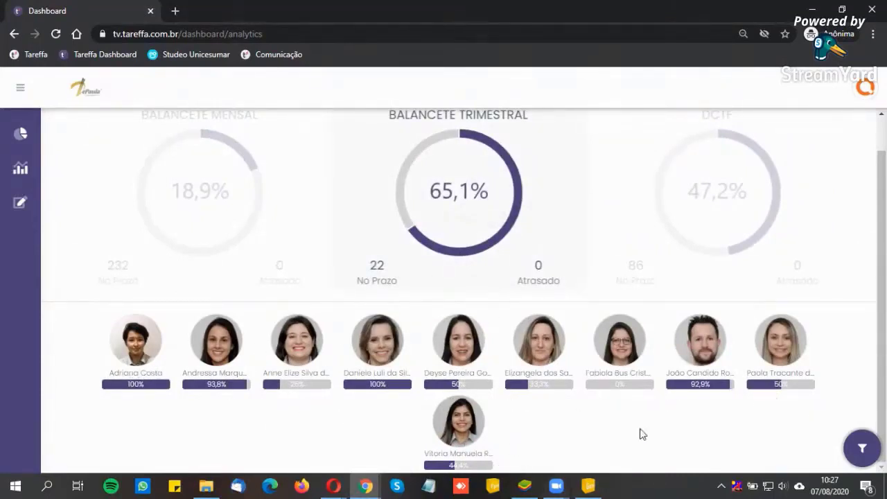
Step: Filter the analytics dashboard to the Departamento Pessoal department and the DEPARTAMENTO PESSOAL indicator group, then close the filter
{"action": "left_click", "coordinate": [859, 450]}
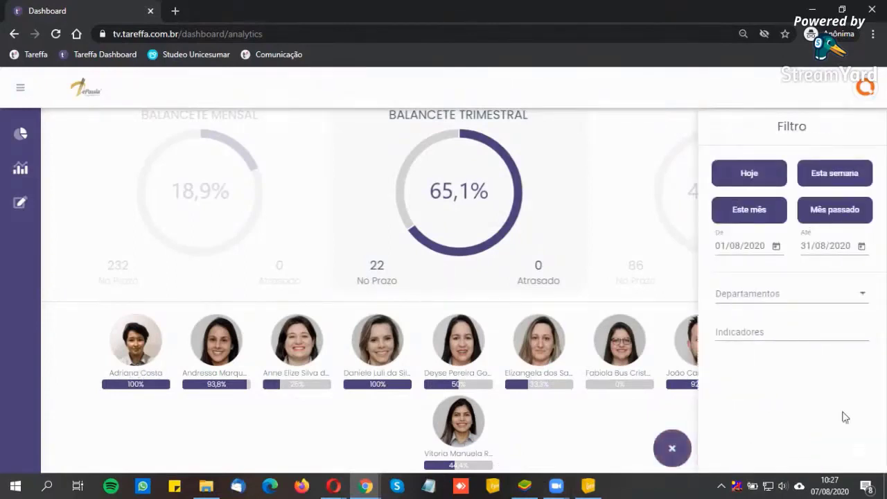
{"action": "left_click", "coordinate": [753, 299]}
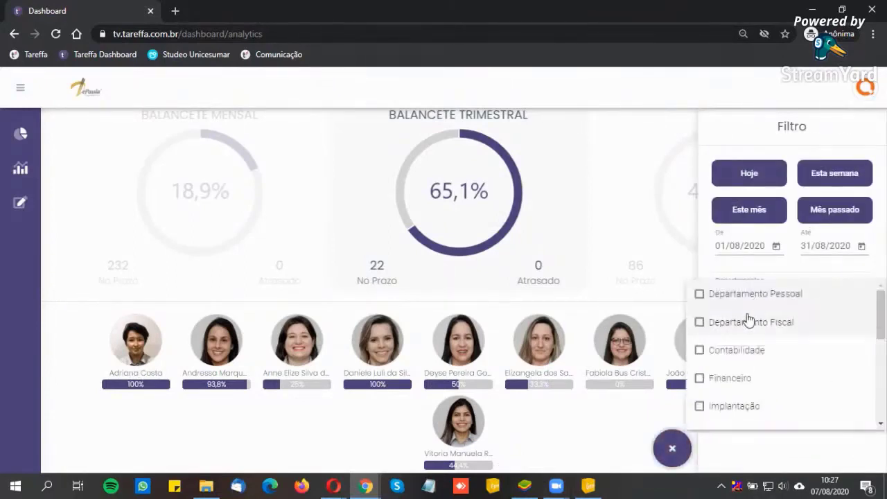
{"action": "left_click", "coordinate": [716, 298]}
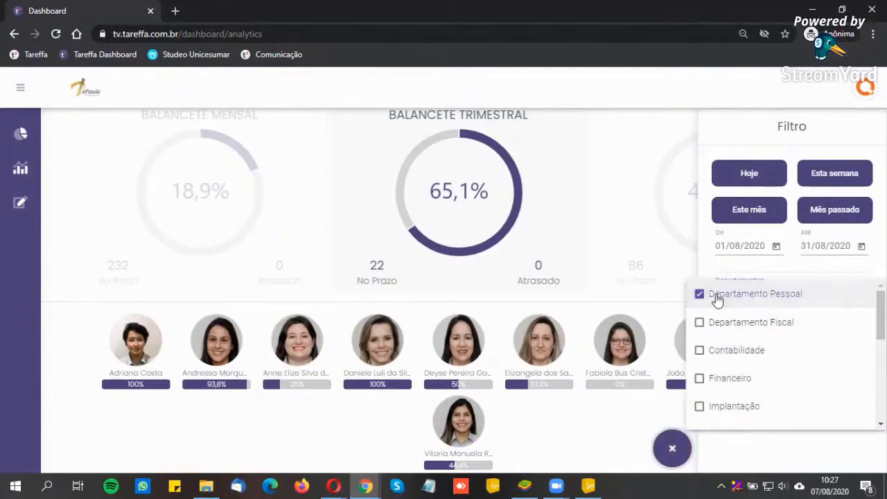
{"action": "left_click", "coordinate": [671, 450]}
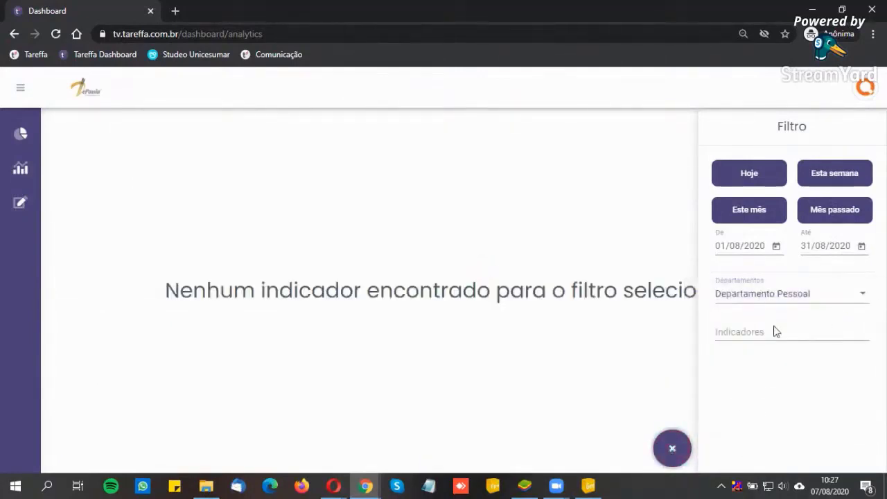
{"action": "left_click", "coordinate": [773, 332]}
{"action": "left_click", "coordinate": [747, 210]}
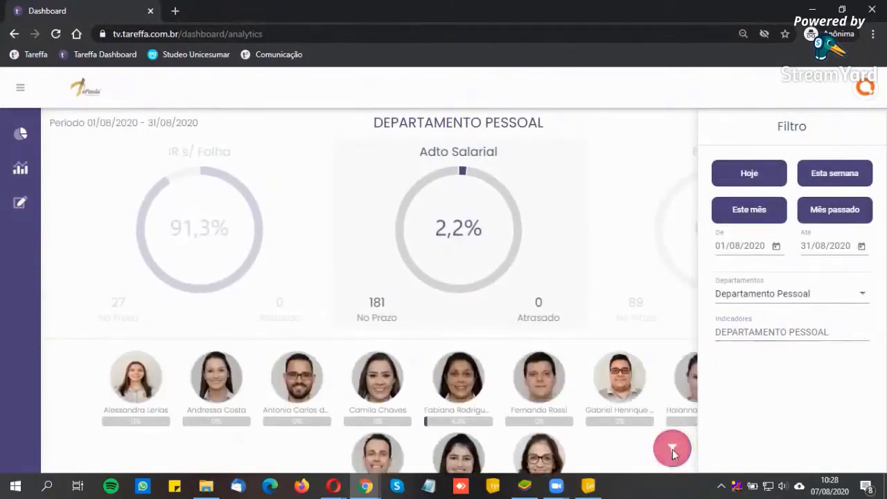
{"action": "left_click", "coordinate": [672, 449]}
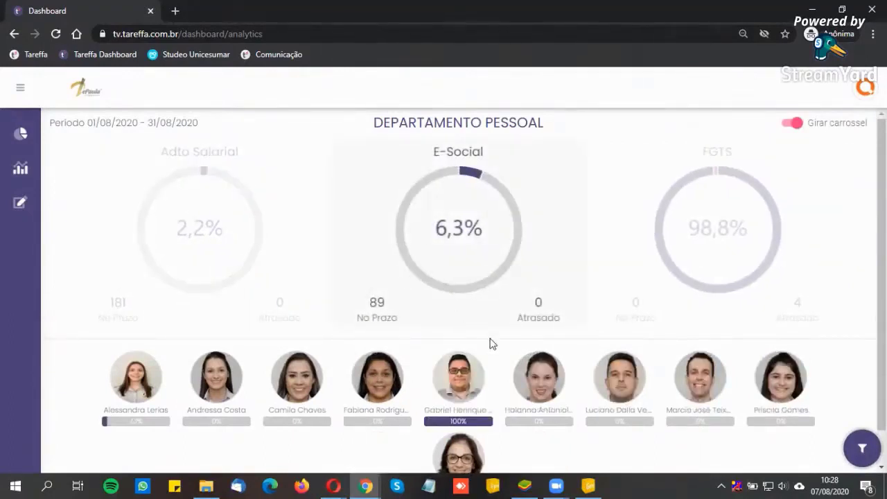
Step: Advance the Departamento Pessoal carousel to FGTS and examine its status and the employees' completion rates
{"action": "scroll", "coordinate": [489, 343], "scroll_direction": "down", "scroll_amount": 1}
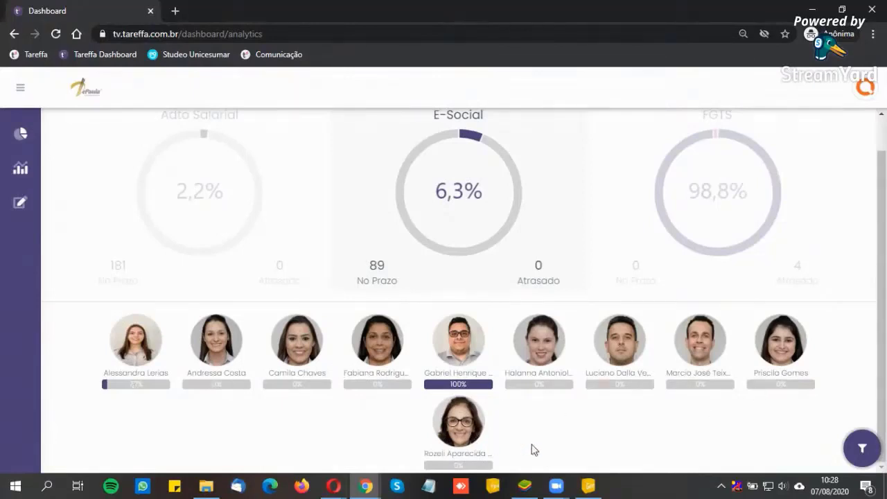
{"action": "left_click_drag", "start_coordinate": [719, 225], "coordinate": [491, 198]}
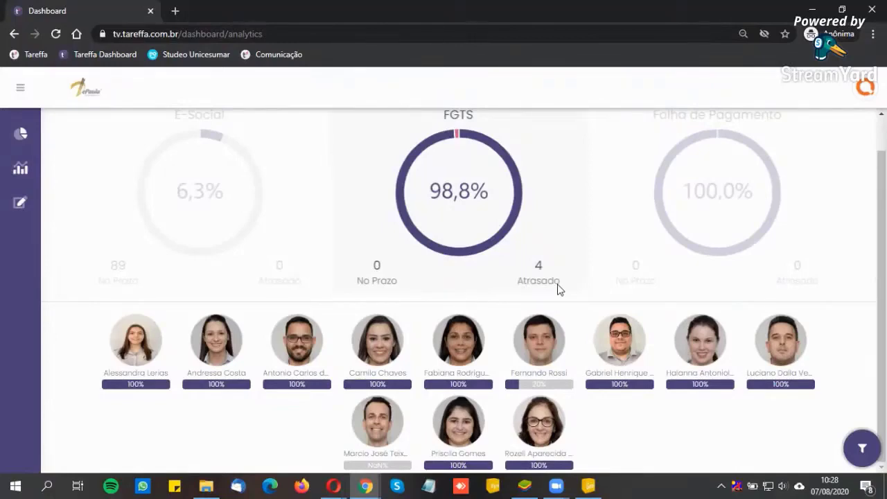
{"action": "scroll", "coordinate": [606, 242], "scroll_direction": "up", "scroll_amount": 1}
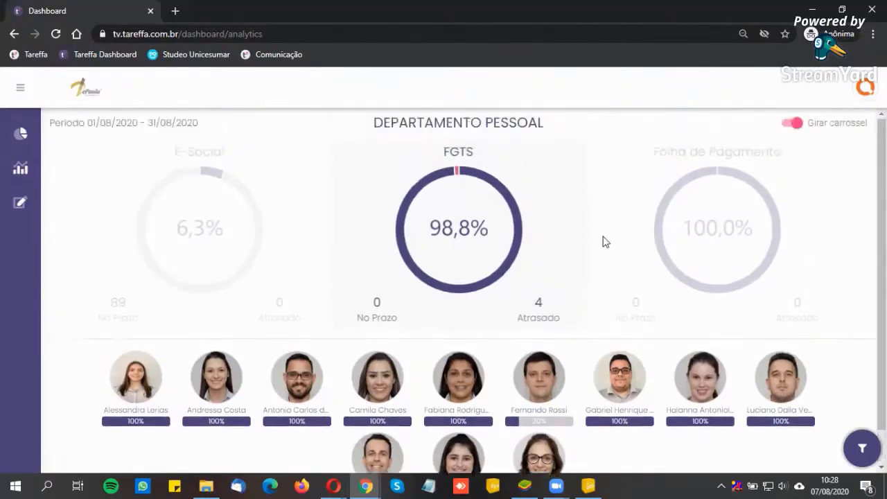
{"action": "scroll", "coordinate": [601, 242], "scroll_direction": "down", "scroll_amount": 1}
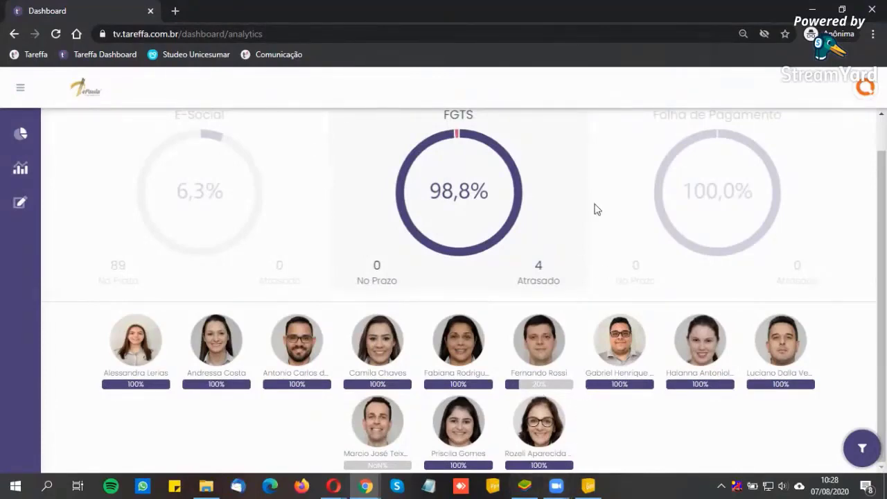
Step: Switch to the Android emulator and set the indicator filter of its mobile dashboard to DEPARTAMENTO PESSOAL
{"action": "left_click", "coordinate": [525, 488]}
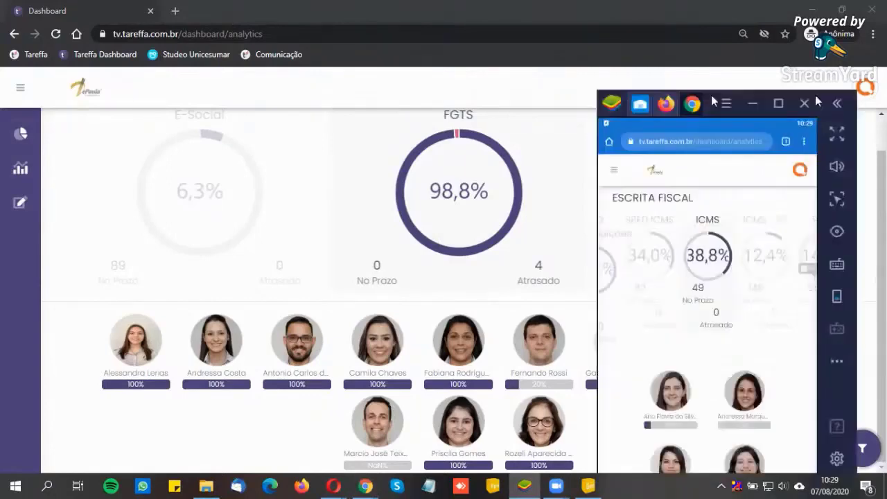
{"action": "left_click_drag", "start_coordinate": [712, 95], "coordinate": [435, 19]}
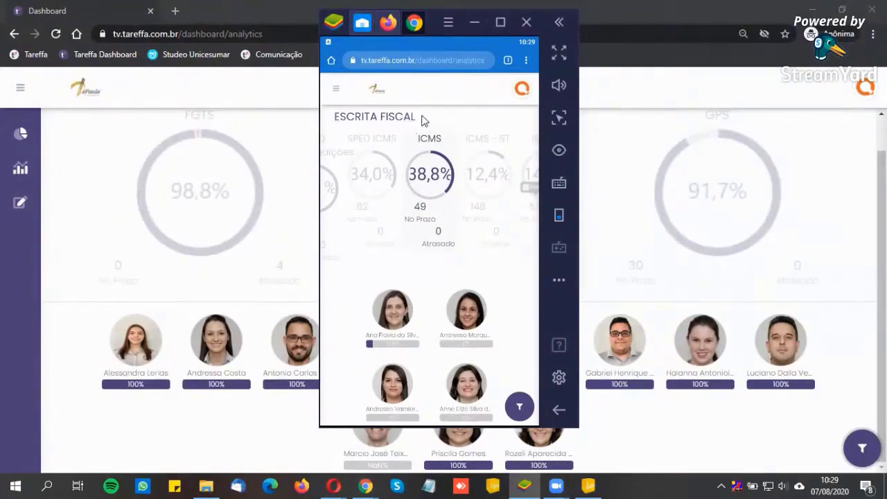
{"action": "left_click", "coordinate": [518, 407]}
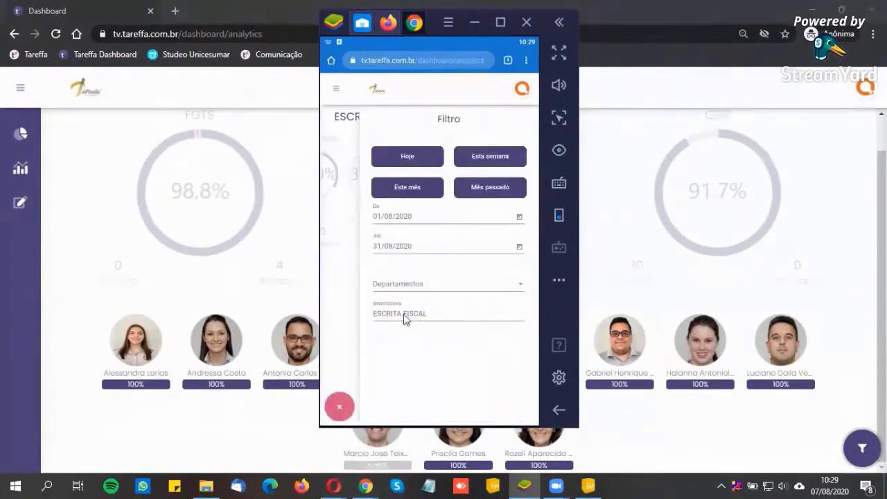
{"action": "left_click", "coordinate": [406, 317]}
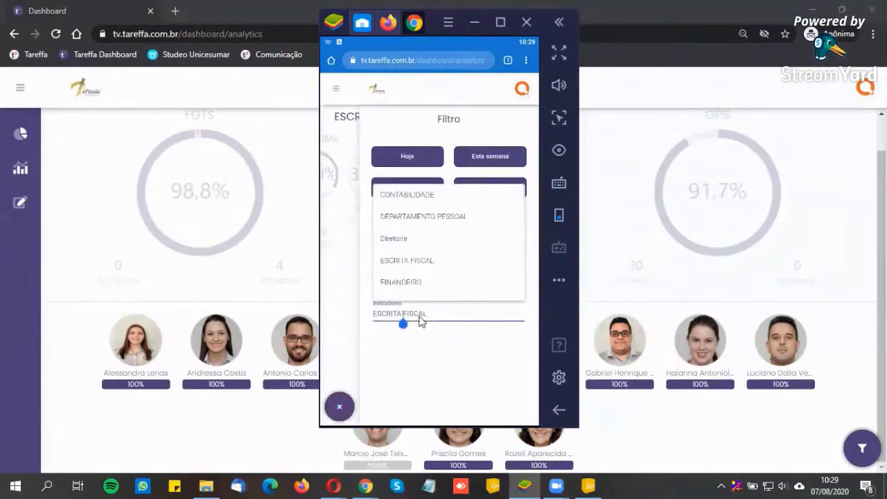
{"action": "left_click", "coordinate": [410, 218]}
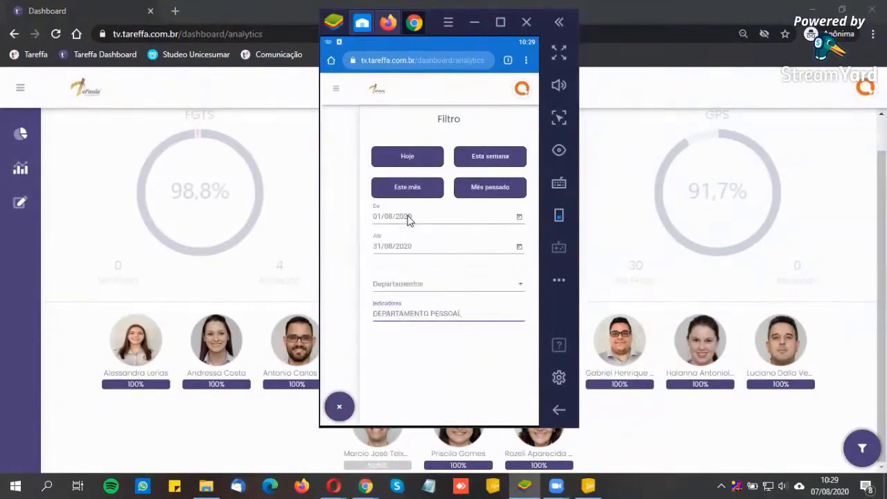
{"action": "left_click", "coordinate": [341, 408]}
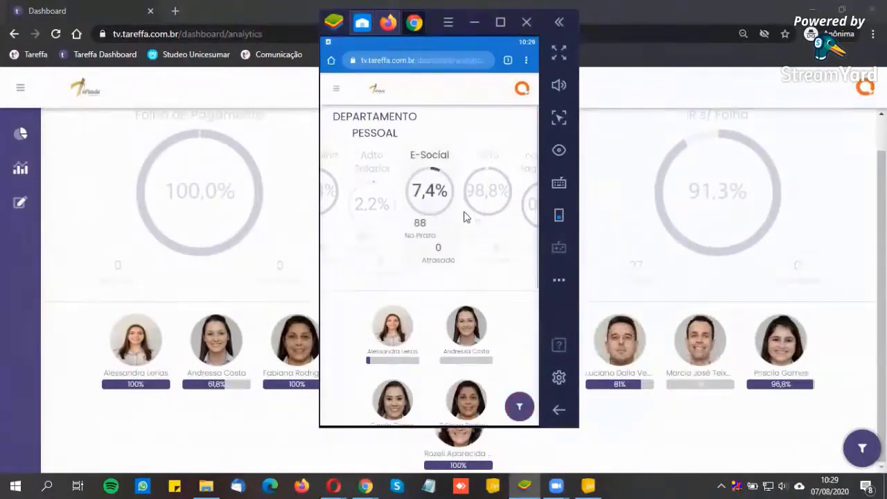
Step: Examine each employee's E-Social progress on the mobile dashboard
{"action": "scroll", "coordinate": [501, 298], "scroll_direction": "down", "scroll_amount": 4}
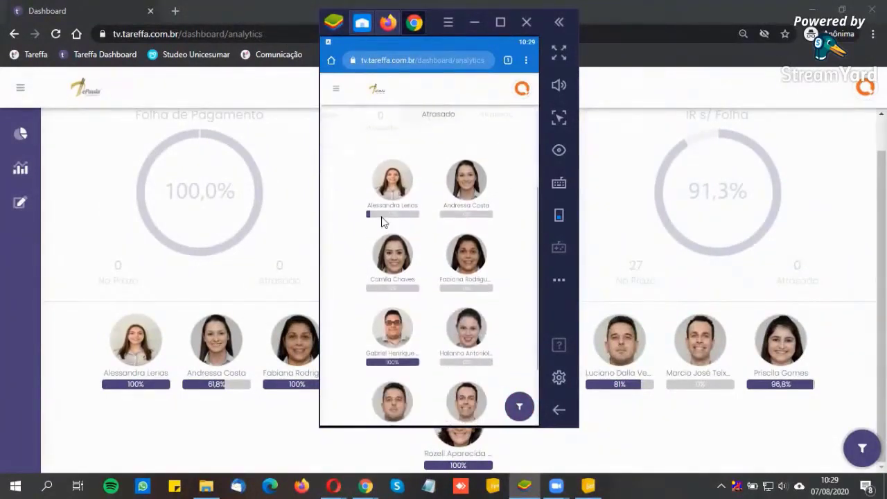
{"action": "scroll", "coordinate": [468, 344], "scroll_direction": "down", "scroll_amount": 3}
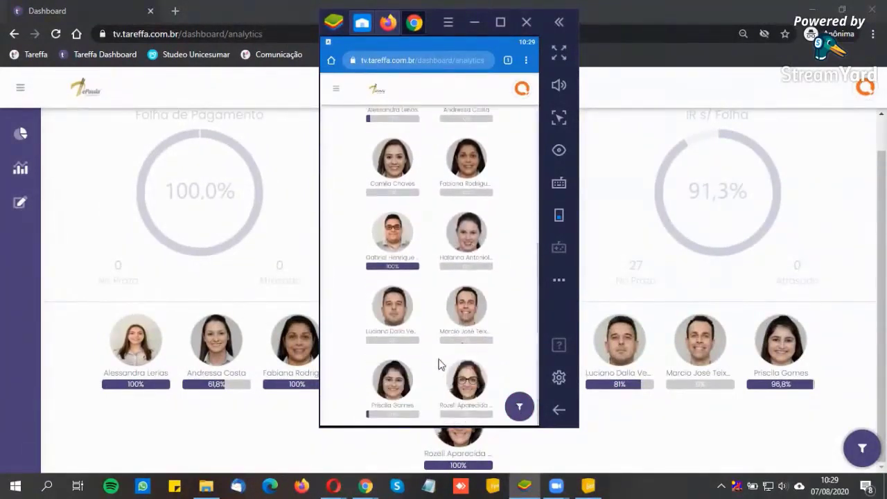
{"action": "scroll", "coordinate": [426, 401], "scroll_direction": "up", "scroll_amount": 7}
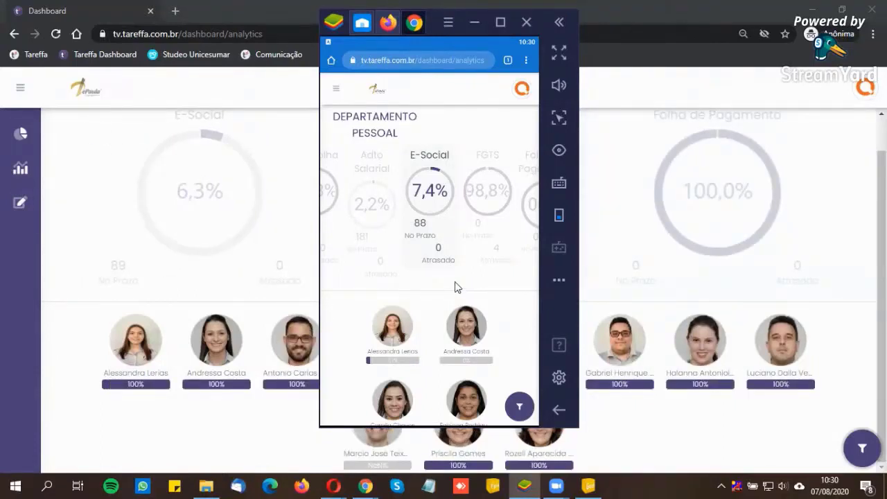
Step: Minimize the emulator and the dashboard browser, and bring up the browser window with the Tareffa Serviços page maximized
{"action": "left_click", "coordinate": [474, 25]}
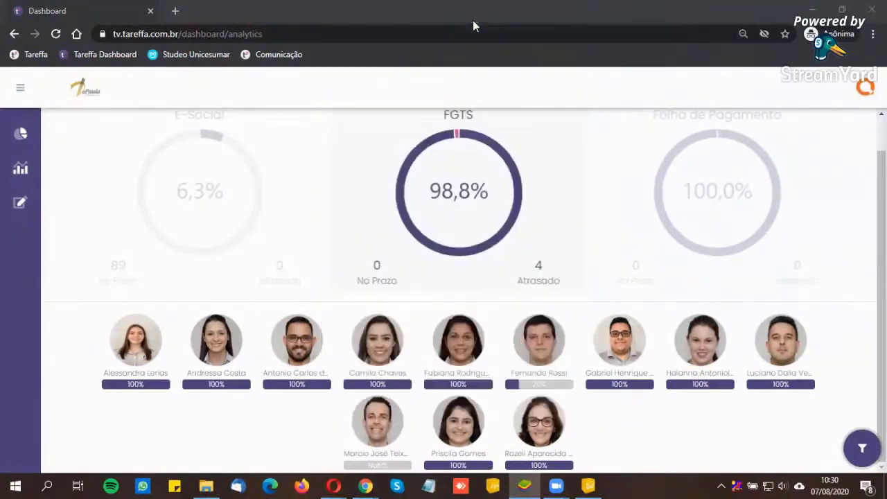
{"action": "left_click", "coordinate": [811, 12]}
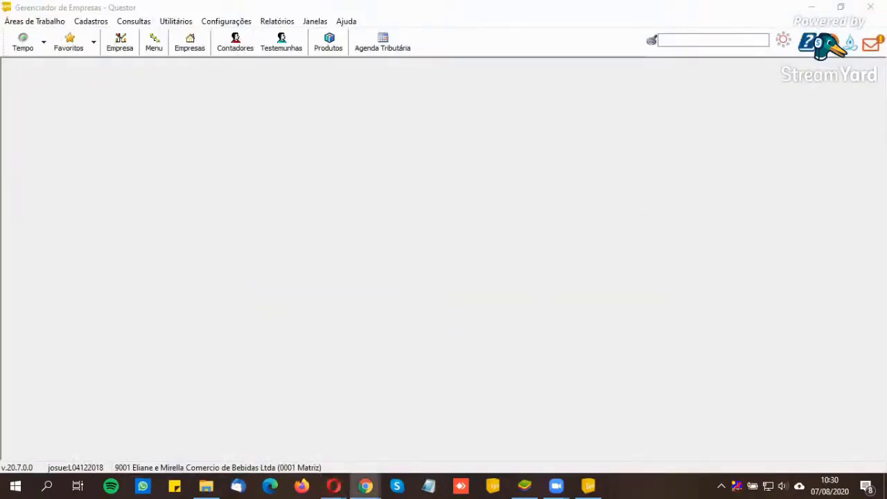
{"action": "left_click_drag", "start_coordinate": [886, 94], "coordinate": [298, 65]}
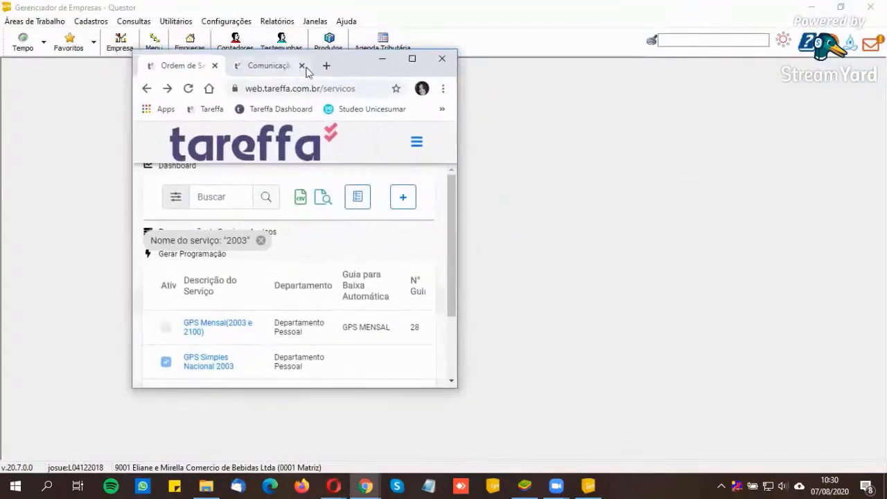
{"action": "left_click", "coordinate": [411, 59]}
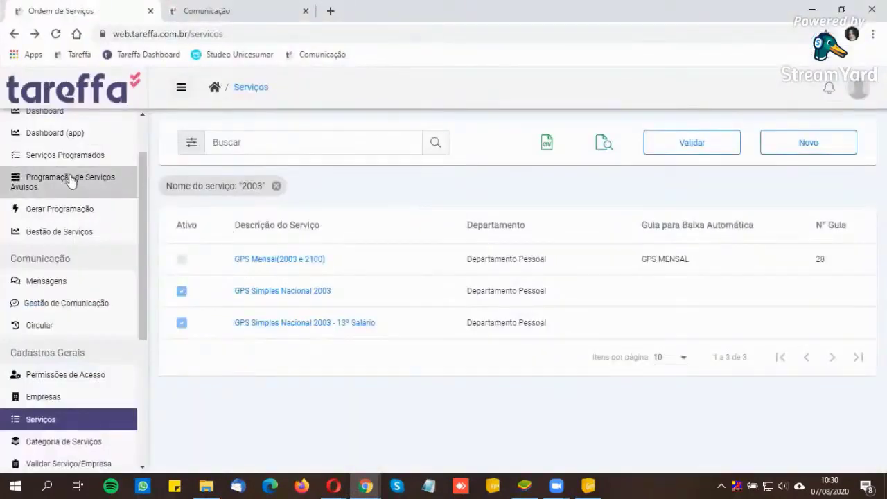
Step: Remove the "2003" service-name filter from the Serviços list and look through the full list
{"action": "scroll", "coordinate": [71, 182], "scroll_direction": "up", "scroll_amount": 1}
{"action": "scroll", "coordinate": [96, 322], "scroll_direction": "down", "scroll_amount": 1}
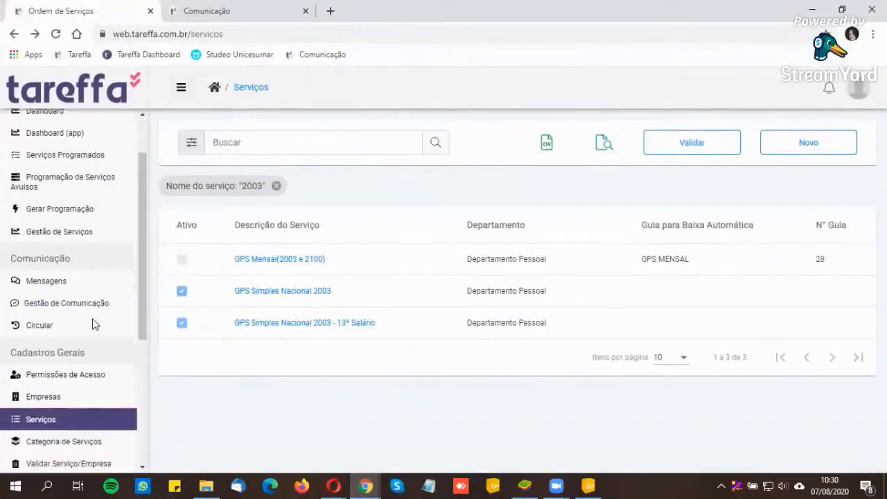
{"action": "scroll", "coordinate": [93, 324], "scroll_direction": "down", "scroll_amount": 1}
{"action": "scroll", "coordinate": [87, 321], "scroll_direction": "down", "scroll_amount": 1}
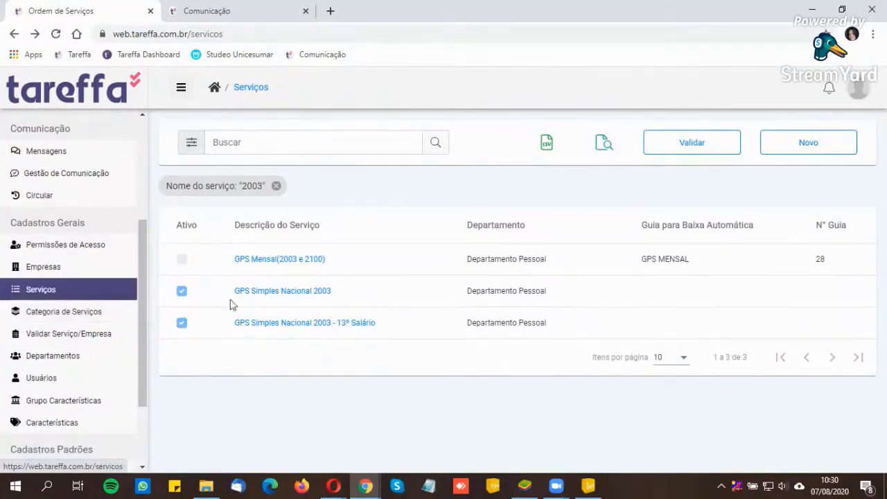
{"action": "left_click", "coordinate": [276, 187]}
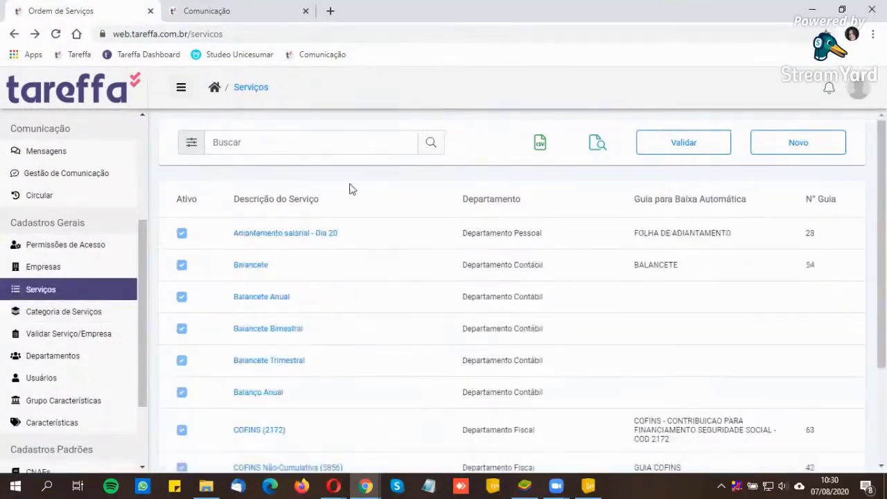
{"action": "scroll", "coordinate": [407, 226], "scroll_direction": "down", "scroll_amount": 2}
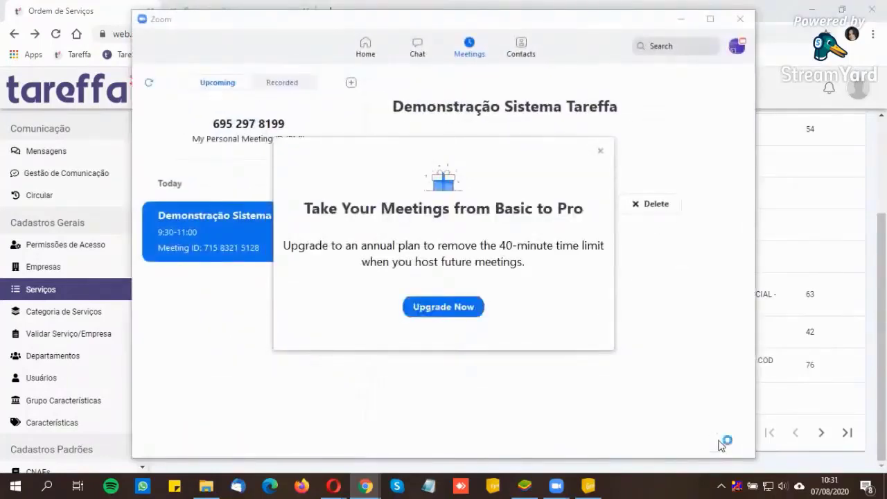
Step: Dismiss the Zoom upgrade offer and close the Zoom window to return to the Serviços page
{"action": "left_click", "coordinate": [600, 150]}
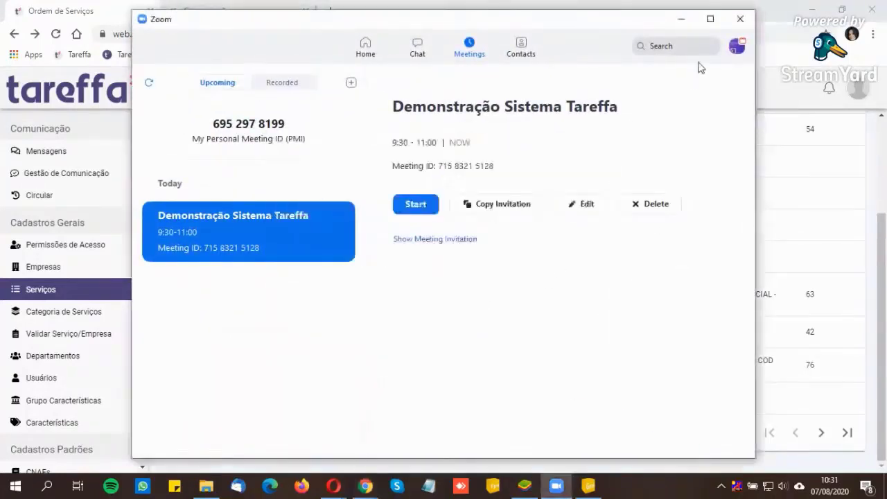
{"action": "left_click", "coordinate": [740, 18]}
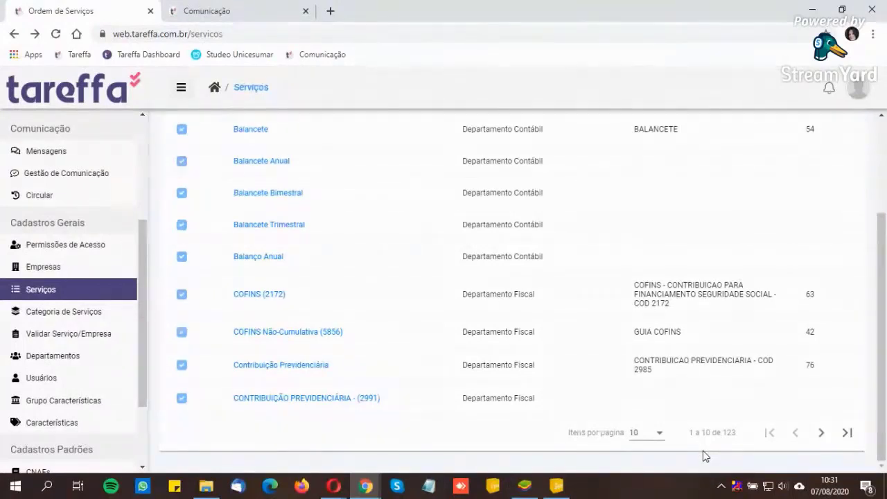
Step: Show the import of services from Tareffa's standard base and close it
{"action": "scroll", "coordinate": [651, 326], "scroll_direction": "up", "scroll_amount": 3}
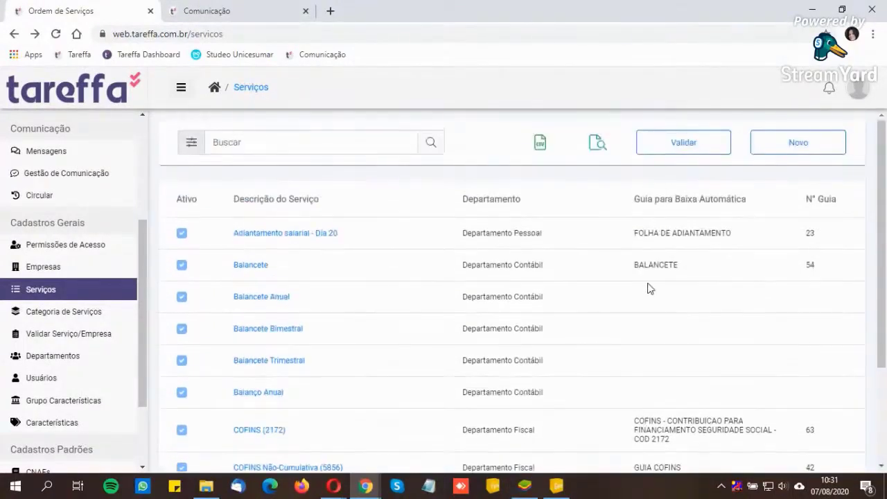
{"action": "left_click", "coordinate": [595, 146]}
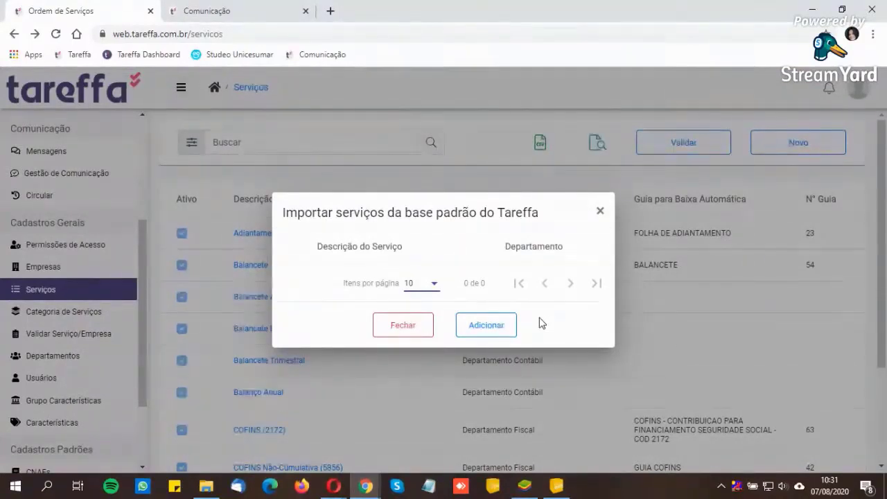
{"action": "left_click", "coordinate": [482, 324]}
{"action": "left_click", "coordinate": [424, 330]}
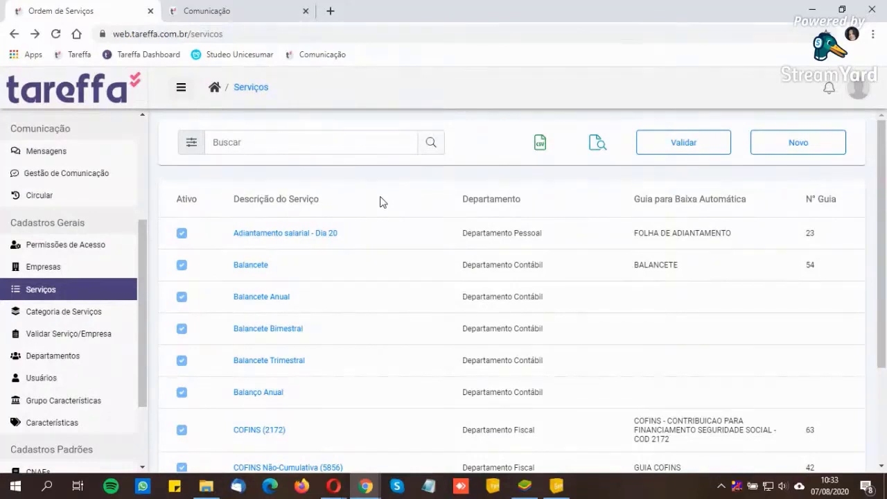
Step: Open the service "Adiantamento salarial - Dia 20" and review its Programação and Comunicação settings, including the Comunica Cliente quando Concluído option
{"action": "left_click", "coordinate": [273, 238]}
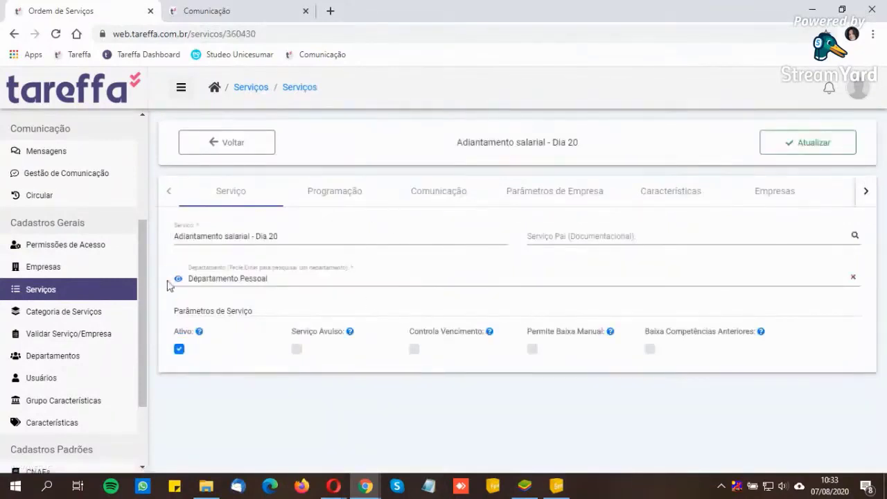
{"action": "left_click", "coordinate": [335, 195]}
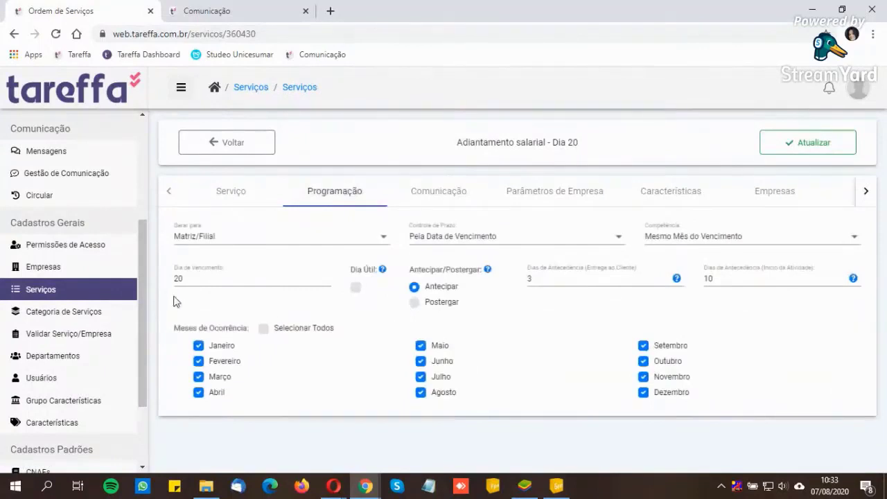
{"action": "left_click", "coordinate": [439, 192]}
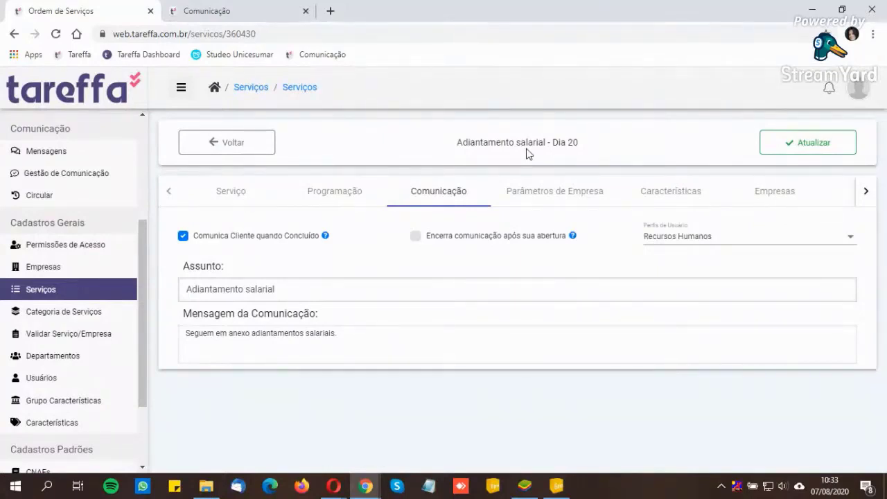
{"action": "left_click", "coordinate": [183, 236]}
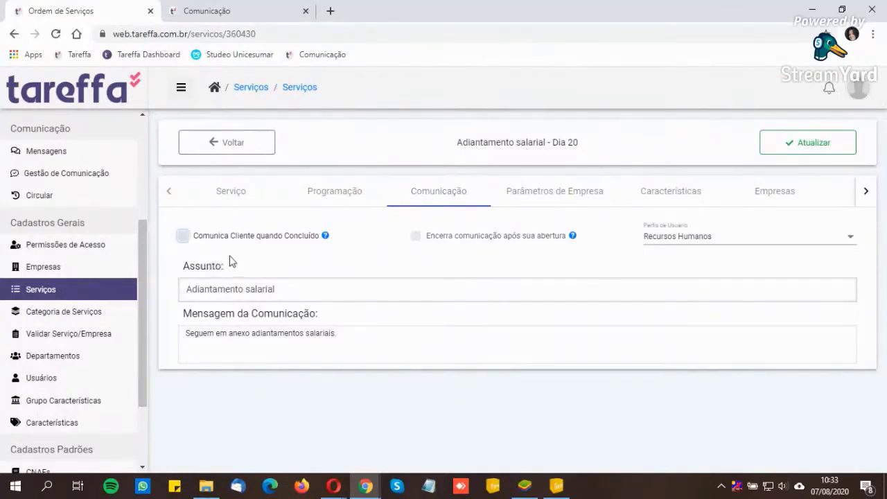
{"action": "left_click", "coordinate": [183, 237]}
Step: Review the service's Características rules and bring up its Integrações settings
{"action": "left_click", "coordinate": [655, 192]}
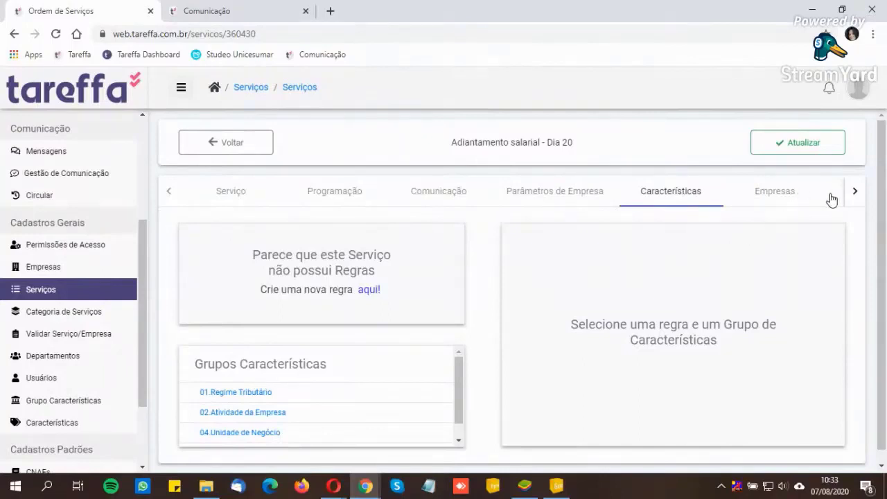
{"action": "left_click", "coordinate": [854, 190]}
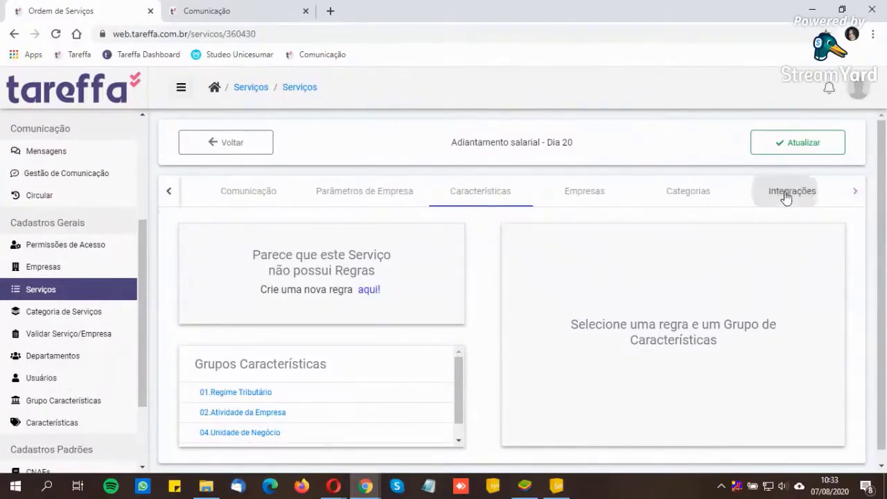
{"action": "left_click", "coordinate": [786, 197]}
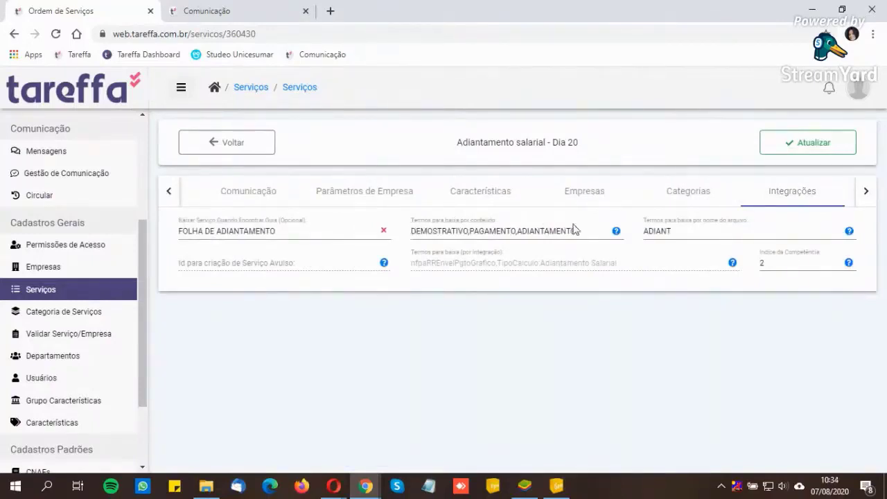
Step: Examine the service's content-based and integration-based settlement terms in relation to its title
{"action": "left_click_drag", "start_coordinate": [580, 231], "coordinate": [400, 237]}
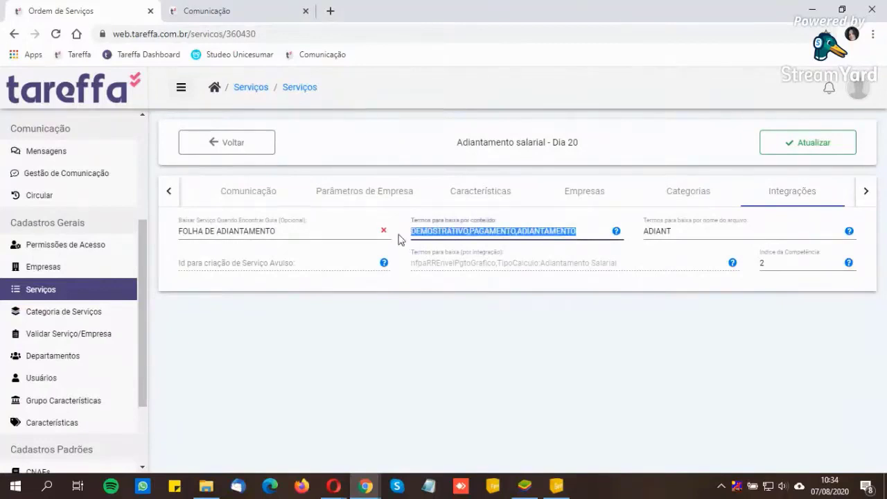
{"action": "left_click", "coordinate": [587, 234]}
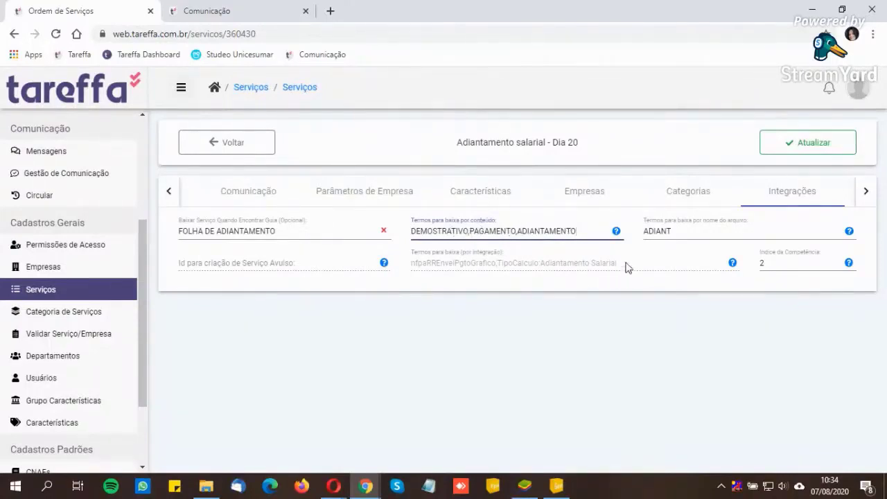
{"action": "left_click_drag", "start_coordinate": [624, 264], "coordinate": [413, 268]}
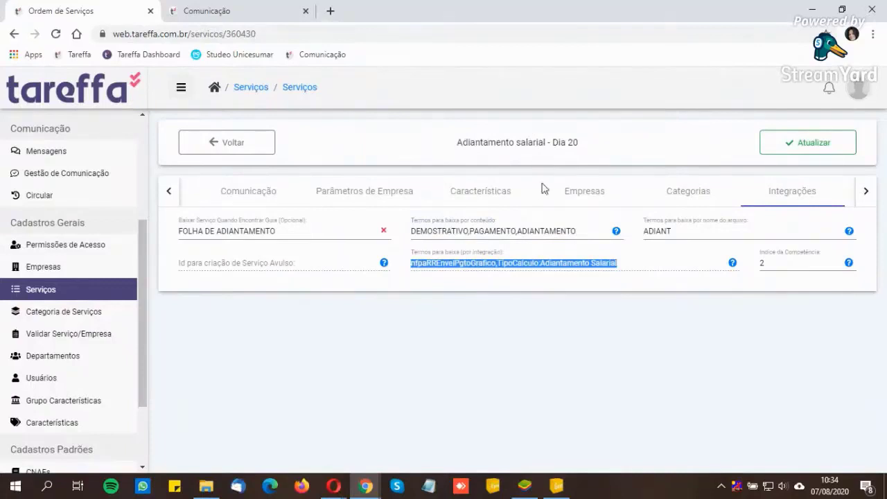
{"action": "left_click", "coordinate": [610, 269]}
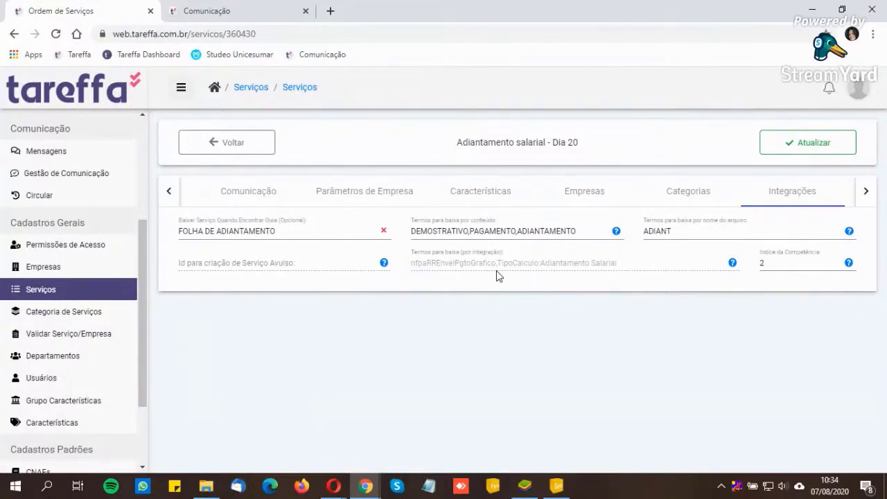
{"action": "left_click_drag", "start_coordinate": [620, 261], "coordinate": [410, 262]}
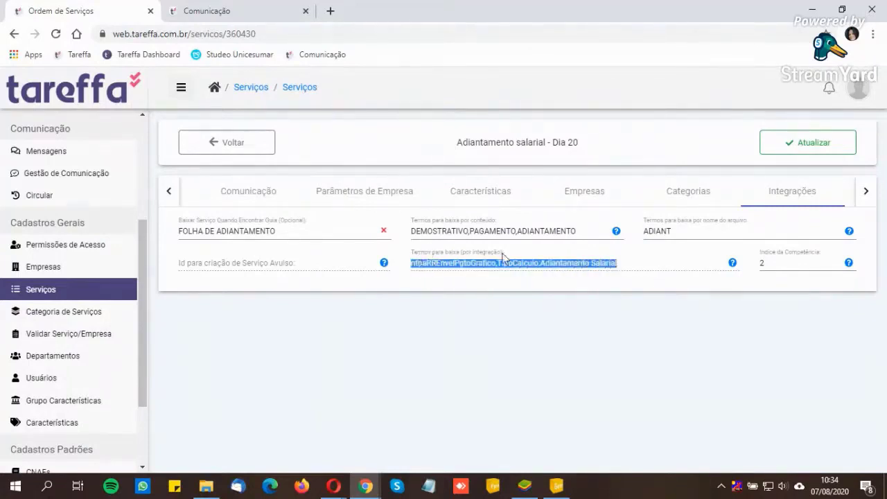
{"action": "left_click", "coordinate": [483, 286]}
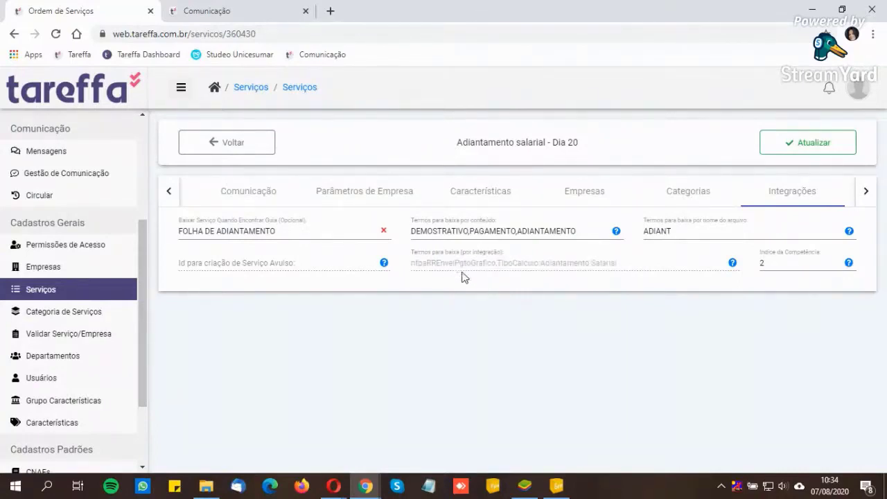
{"action": "left_click_drag", "start_coordinate": [455, 142], "coordinate": [587, 156]}
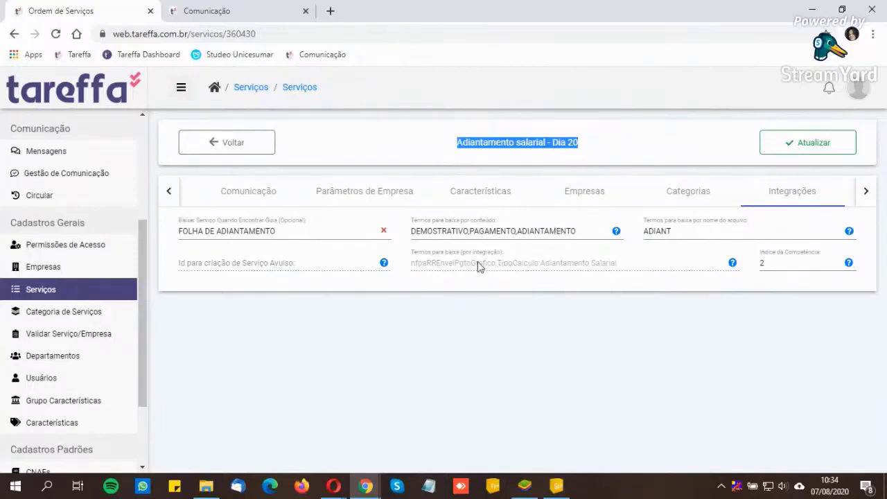
{"action": "left_click_drag", "start_coordinate": [413, 268], "coordinate": [496, 264]}
{"action": "left_click", "coordinate": [467, 289]}
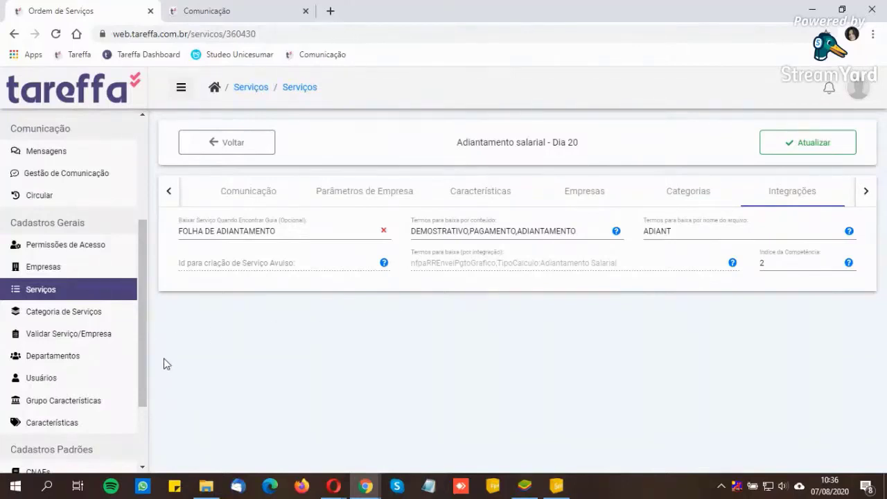
Step: Open the Empresas register and look over its additional filter, department transfer, and CSV import and export options
{"action": "left_click", "coordinate": [46, 272]}
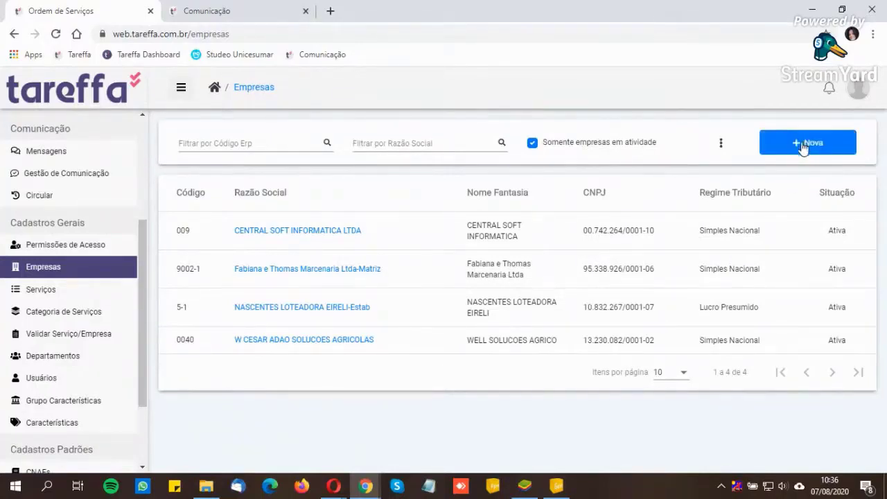
{"action": "left_click", "coordinate": [721, 145]}
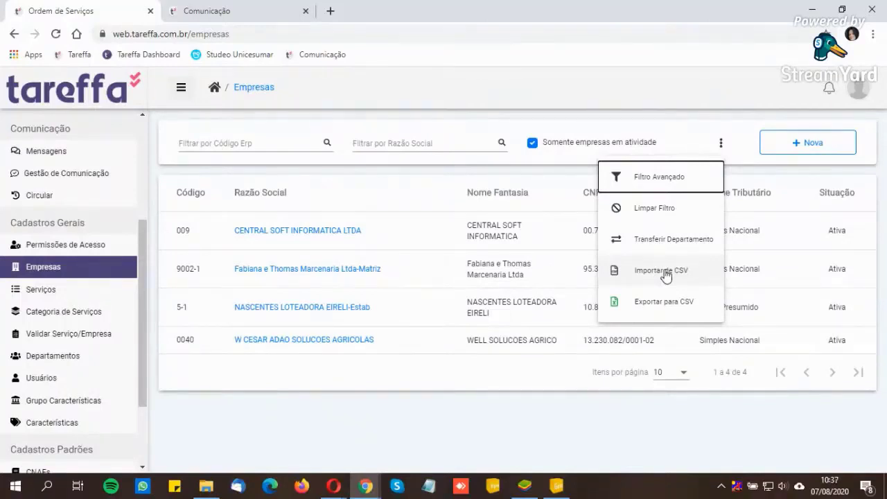
{"action": "left_click", "coordinate": [502, 376]}
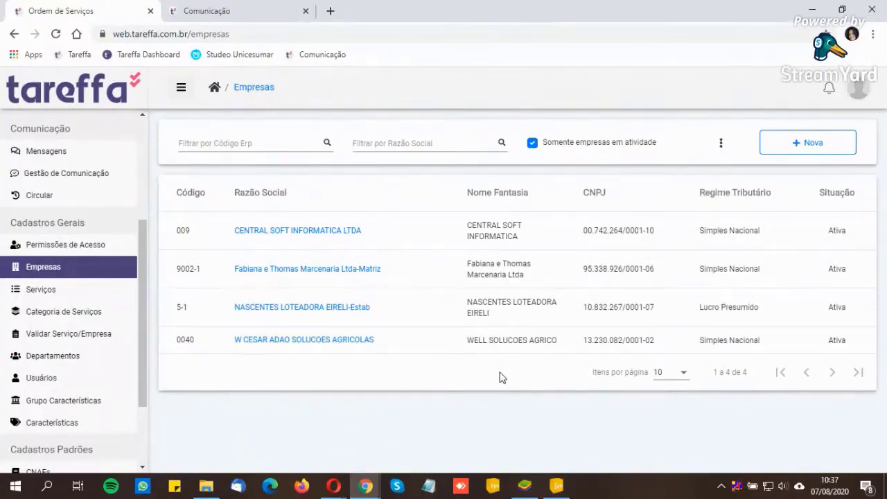
Step: Switch to Questor's Gerenciador de Empresas and open Zen's Sincronizar Empresas e Funcionários in the Conexões work area
{"action": "left_click", "coordinate": [556, 486]}
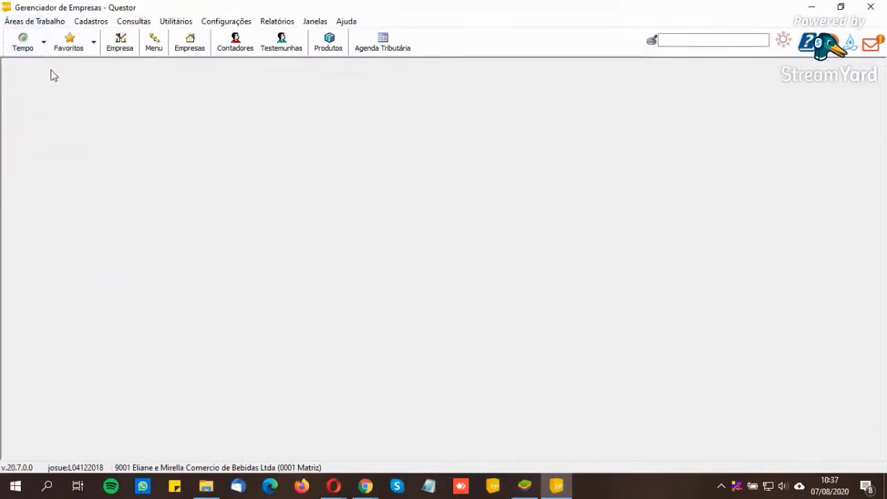
{"action": "left_click", "coordinate": [39, 22]}
{"action": "left_click", "coordinate": [41, 38]}
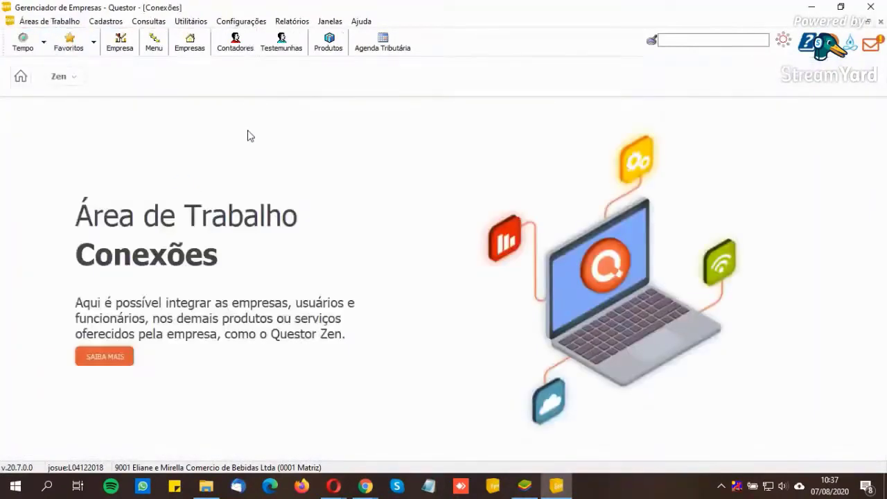
{"action": "left_click", "coordinate": [72, 78]}
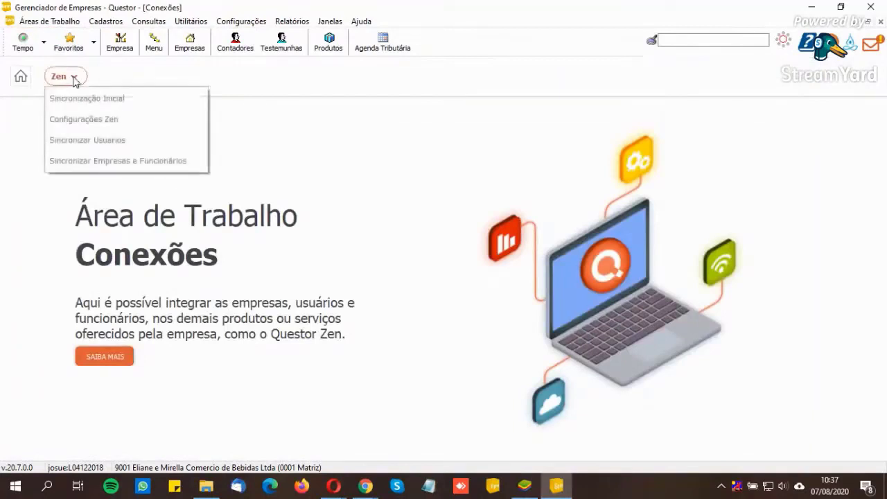
{"action": "left_click", "coordinate": [102, 162]}
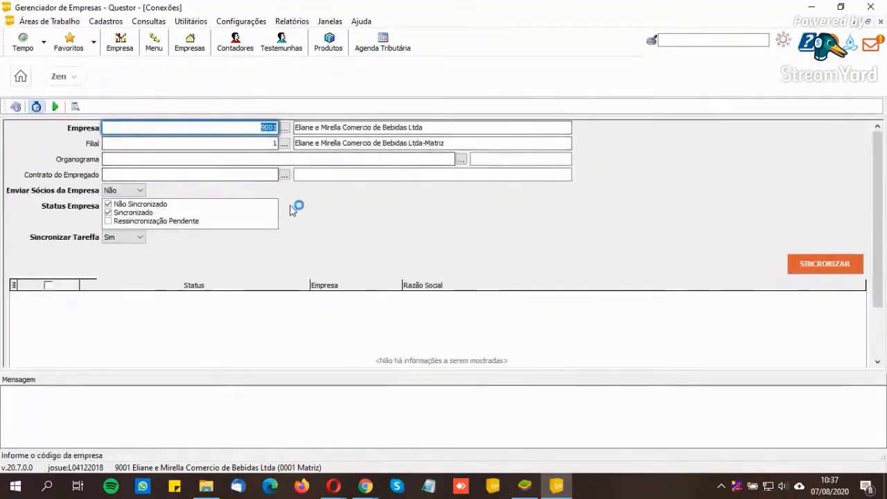
Step: Set Enviar Sócios da Empresa to Sim and run the query to list the company for synchronization
{"action": "key", "text": "Tab"}
{"action": "key", "text": "Tab"}
{"action": "key", "text": "Tab"}
{"action": "key", "text": "Tab"}
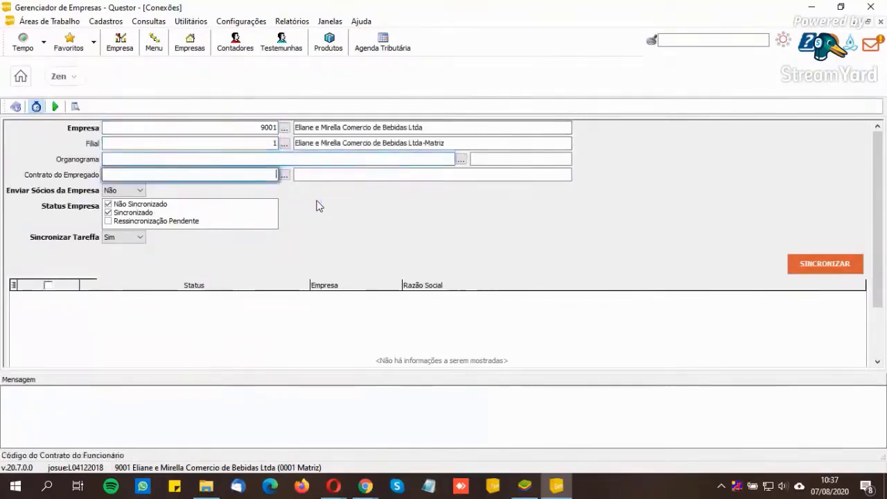
{"action": "left_click", "coordinate": [139, 191]}
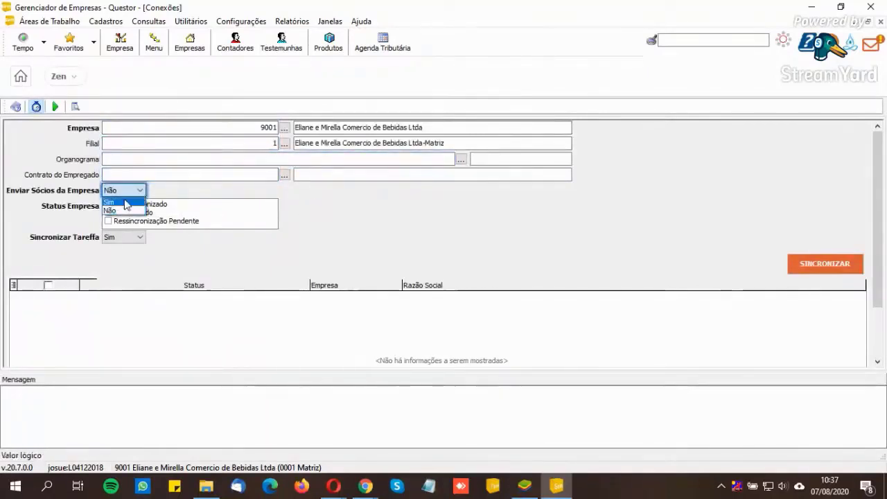
{"action": "left_click", "coordinate": [126, 200]}
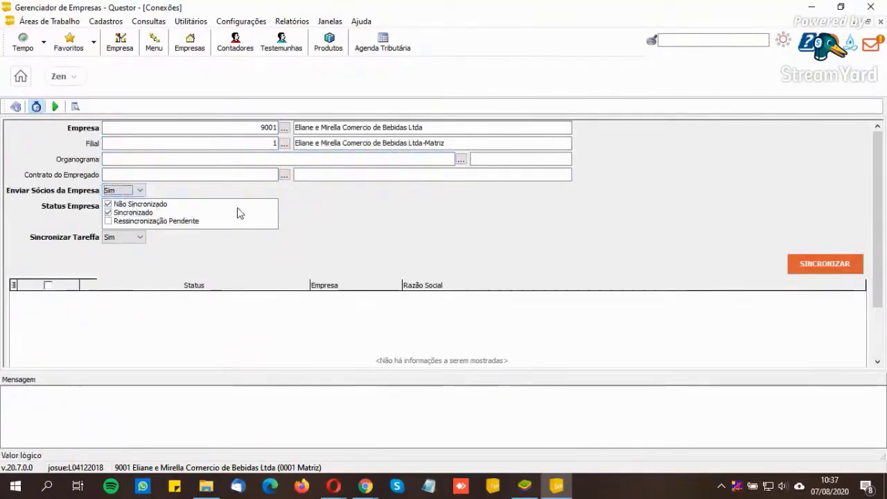
{"action": "key", "text": "Tab"}
{"action": "key", "text": "Tab"}
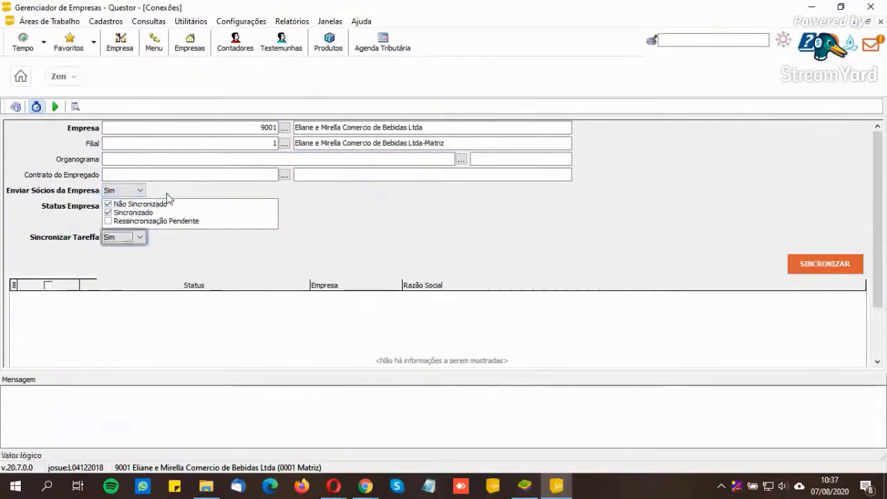
{"action": "left_click", "coordinate": [55, 106]}
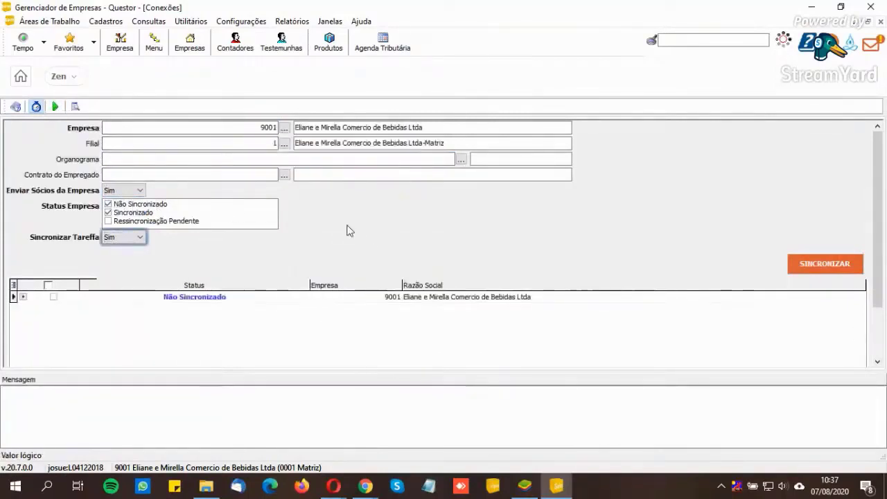
Step: Mark the listed company together with its Matriz branch and synchronize them with Tareffa
{"action": "scroll", "coordinate": [49, 287], "scroll_direction": "down", "scroll_amount": 1}
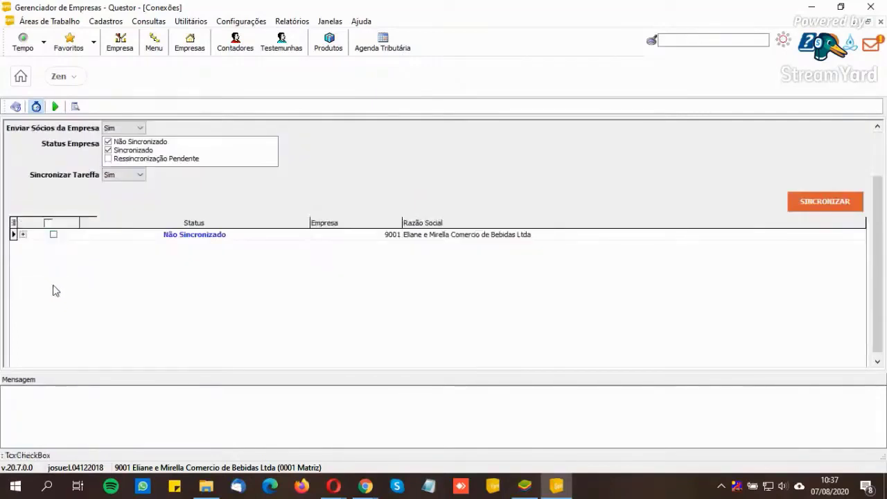
{"action": "left_click", "coordinate": [53, 234]}
{"action": "left_click", "coordinate": [23, 235]}
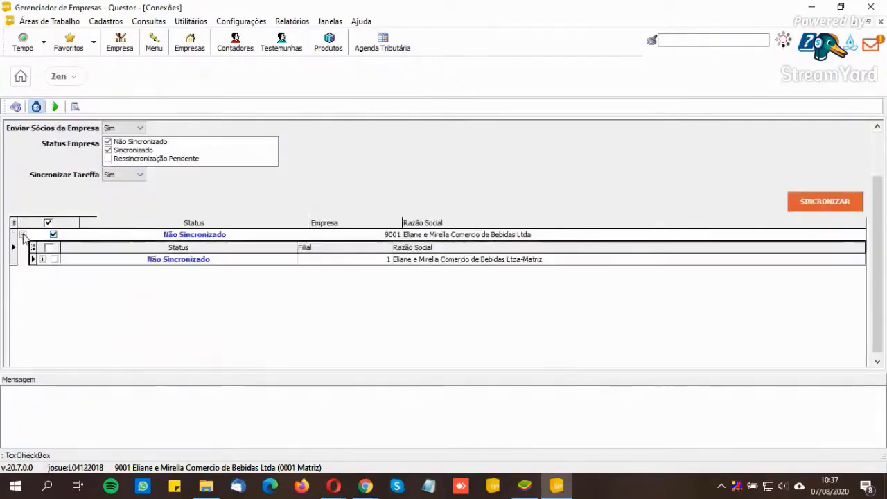
{"action": "left_click", "coordinate": [816, 208]}
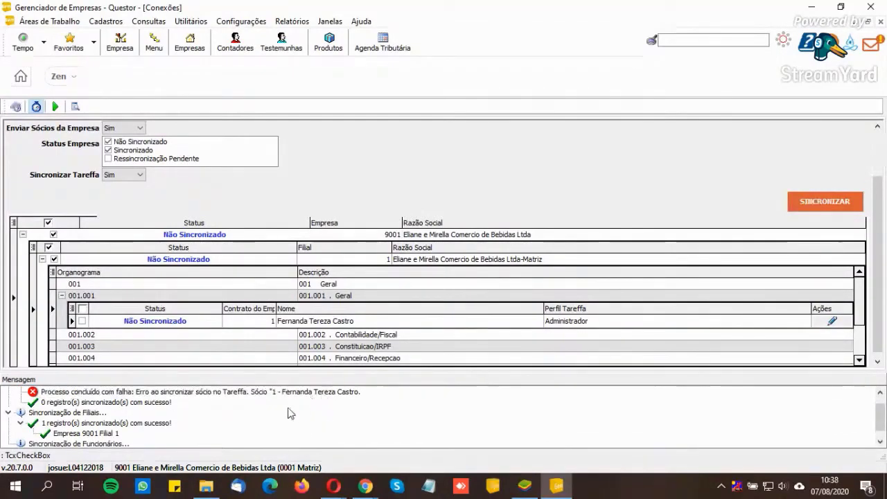
Step: Review the synchronization messages for the company's partners and its branches, including the Sincronização de Filiais entry
{"action": "left_click", "coordinate": [881, 393]}
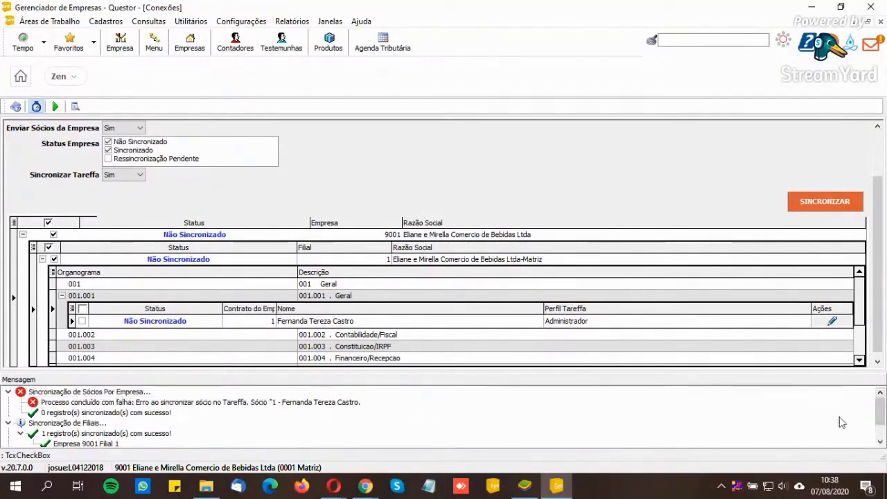
{"action": "mouse_move", "coordinate": [880, 420]}
{"action": "left_mouse_down"}
{"action": "mouse_move", "coordinate": [881, 442]}
{"action": "mouse_move", "coordinate": [881, 421]}
{"action": "left_mouse_up"}
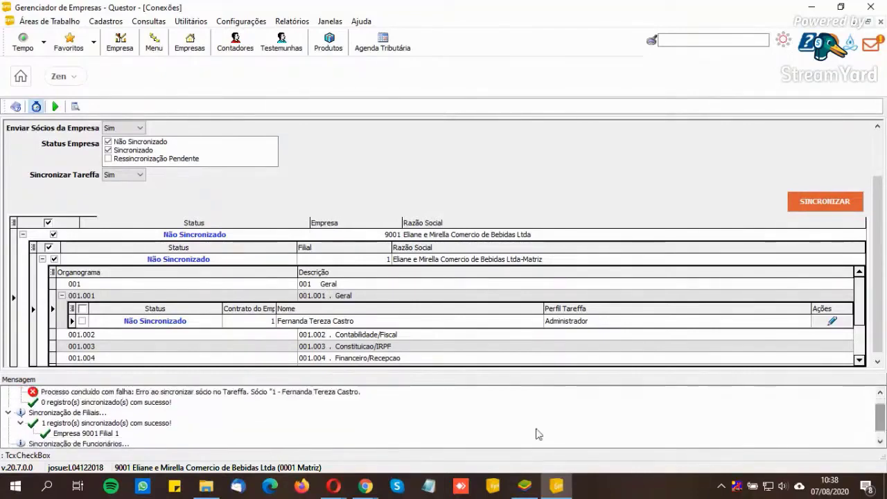
{"action": "left_click", "coordinate": [52, 423]}
{"action": "left_click", "coordinate": [53, 412]}
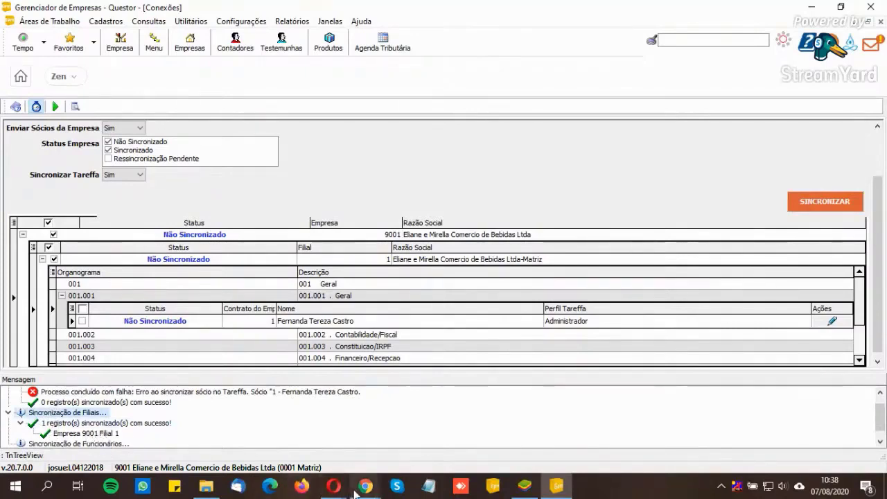
Step: Switch to Tareffa in Chrome, refresh the Empresas list and check the row of the newly synchronized company
{"action": "mouse_move", "coordinate": [355, 490]}
{"action": "left_click", "coordinate": [323, 454]}
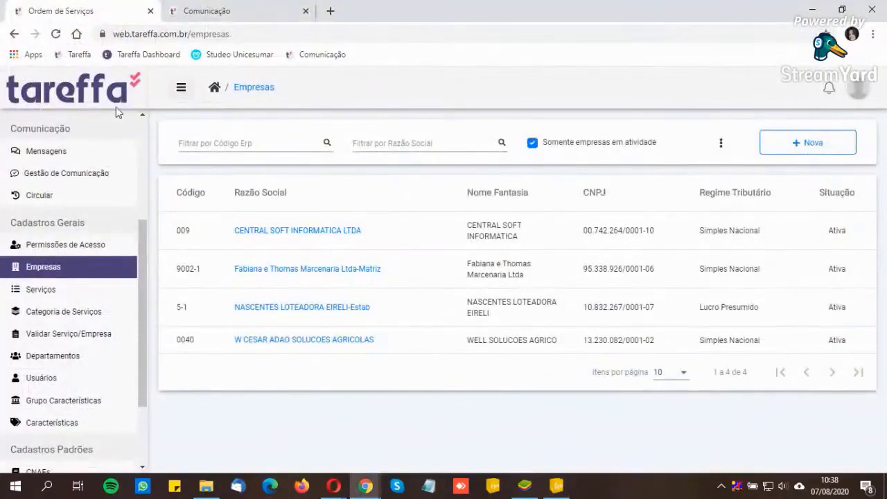
{"action": "left_click", "coordinate": [55, 34]}
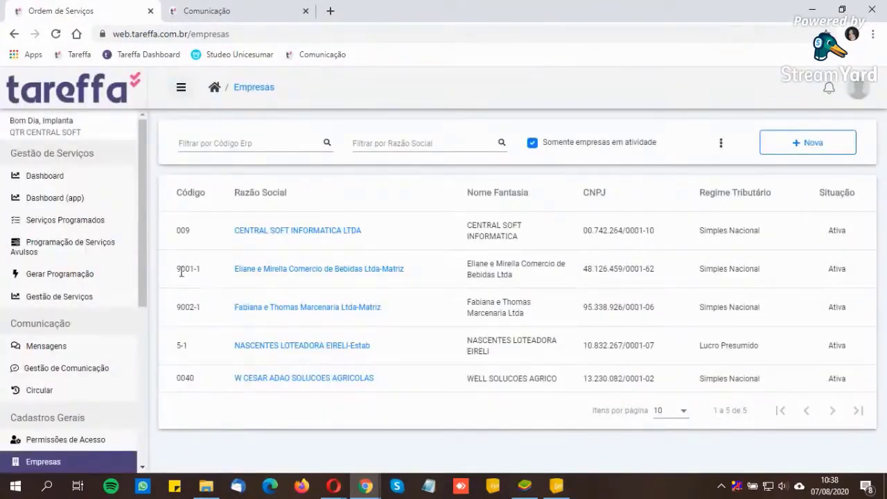
{"action": "left_click_drag", "start_coordinate": [178, 269], "coordinate": [854, 277]}
{"action": "left_click", "coordinate": [371, 411]}
Step: Switch back to Questor and set the synchronization's Empresa filter to the range 1..9999
{"action": "left_click", "coordinate": [557, 485]}
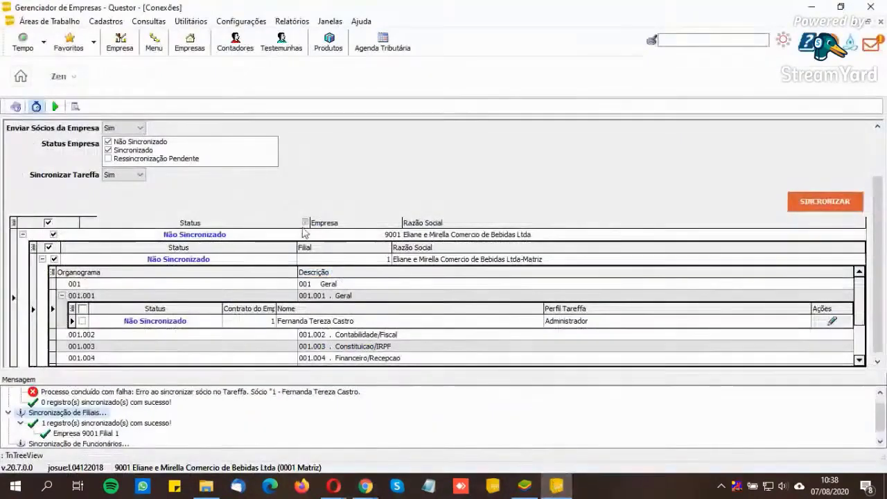
{"action": "left_click_drag", "start_coordinate": [878, 187], "coordinate": [877, 132]}
{"action": "left_click", "coordinate": [267, 127]}
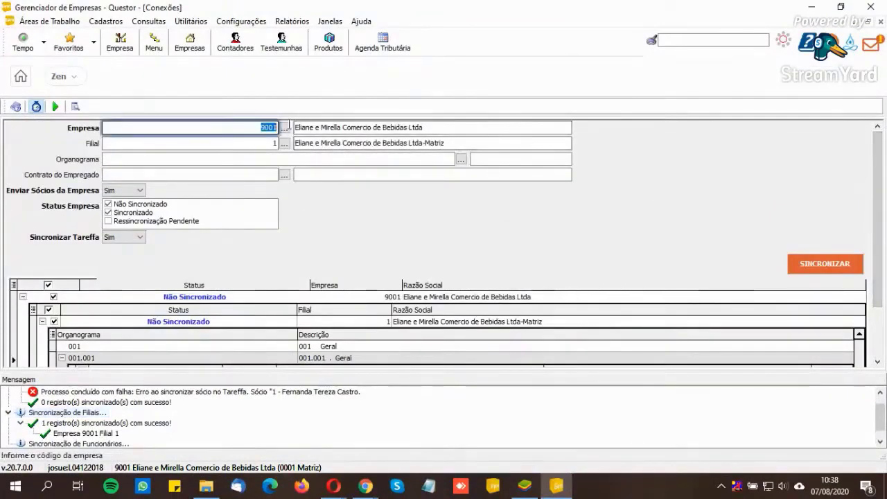
{"action": "key", "text": "BackSpace"}
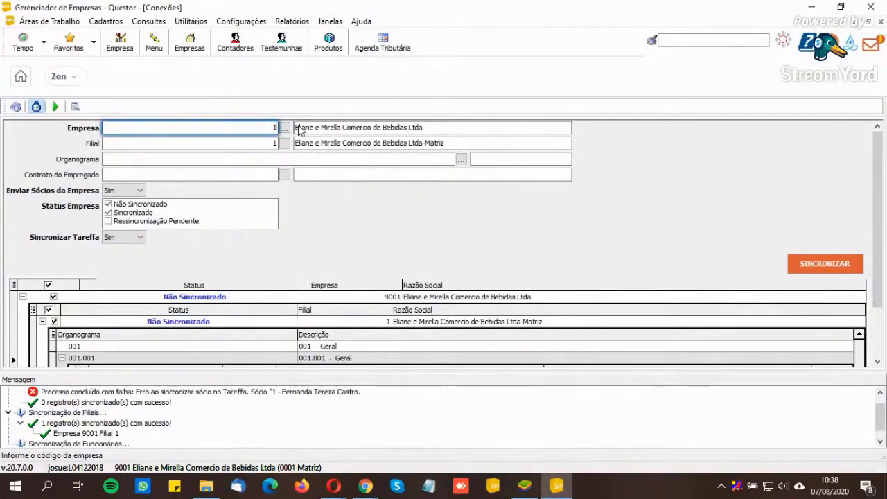
{"action": "type", "text": "1..99"}
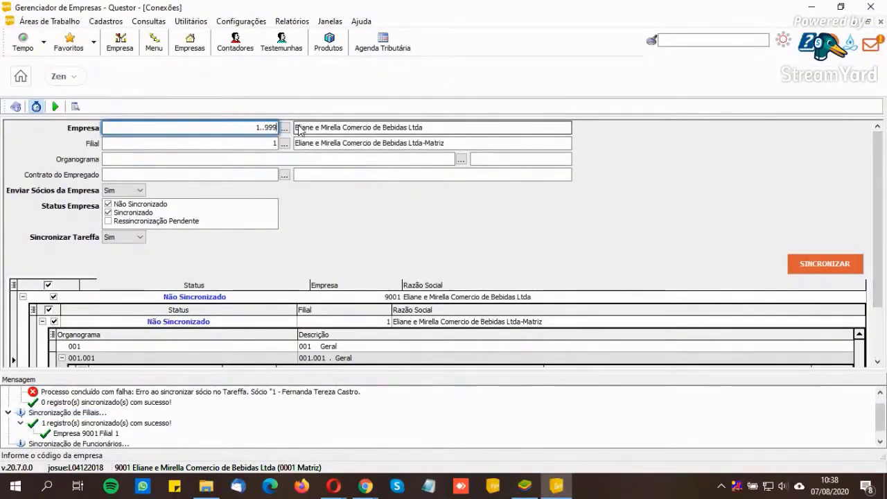
{"action": "type", "text": "9"}
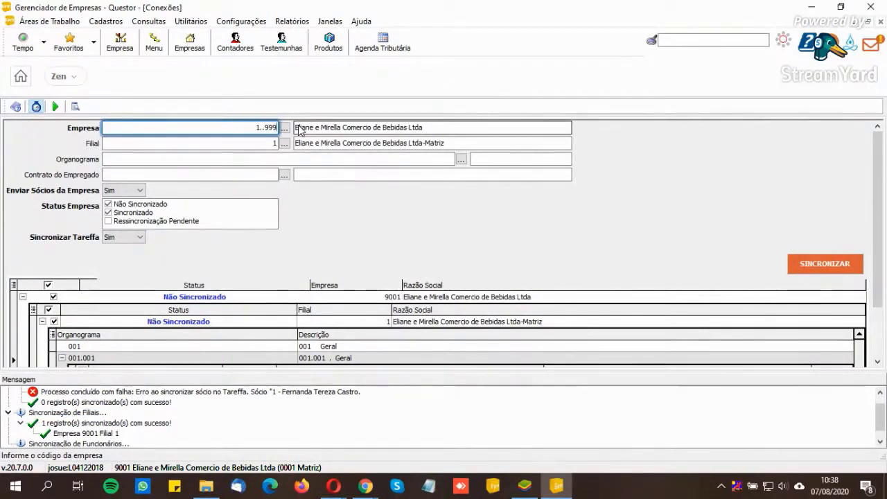
{"action": "key", "text": "Tab"}
{"action": "key", "text": "Tab"}
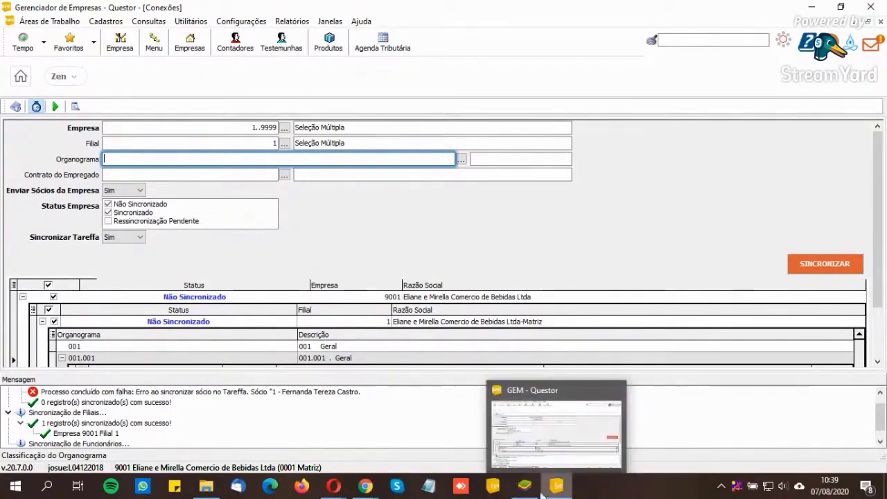
Step: Return to Tareffa, open the newly synchronized company and assign it the Simples Nacional characteristic under 01.Regime Tributário
{"action": "left_click", "coordinate": [813, 10]}
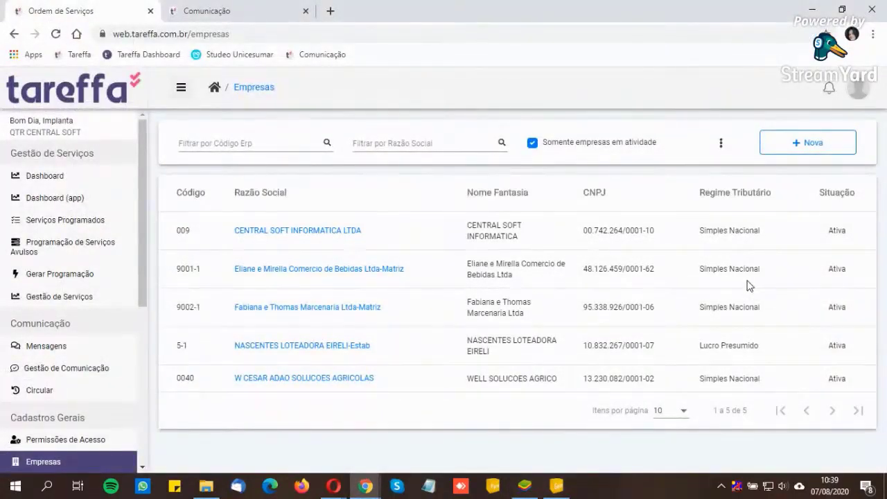
{"action": "left_click", "coordinate": [313, 272]}
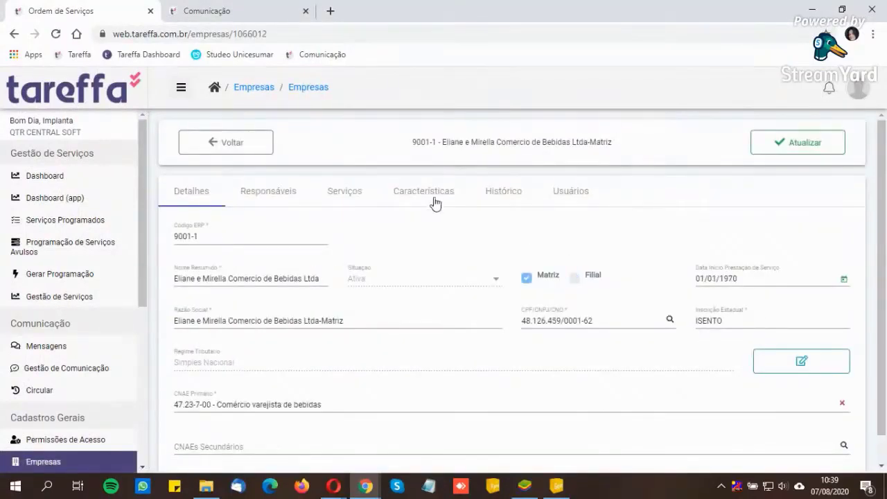
{"action": "left_click", "coordinate": [425, 199]}
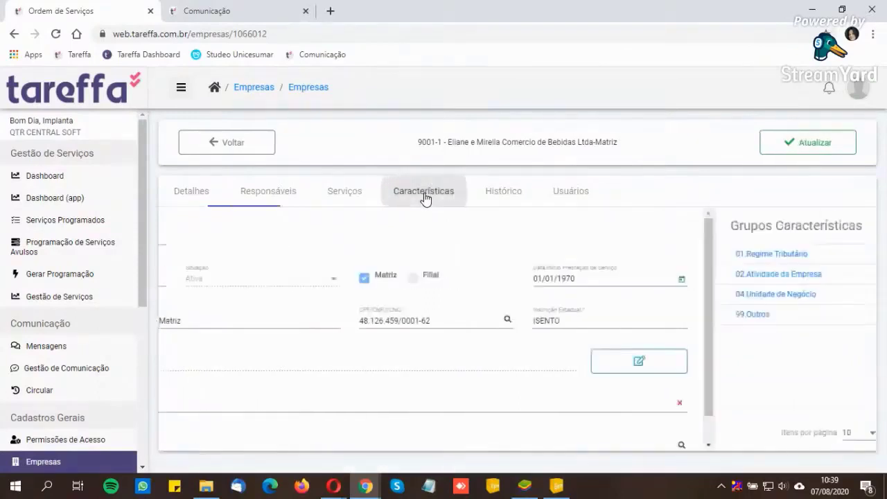
{"action": "left_click", "coordinate": [243, 260]}
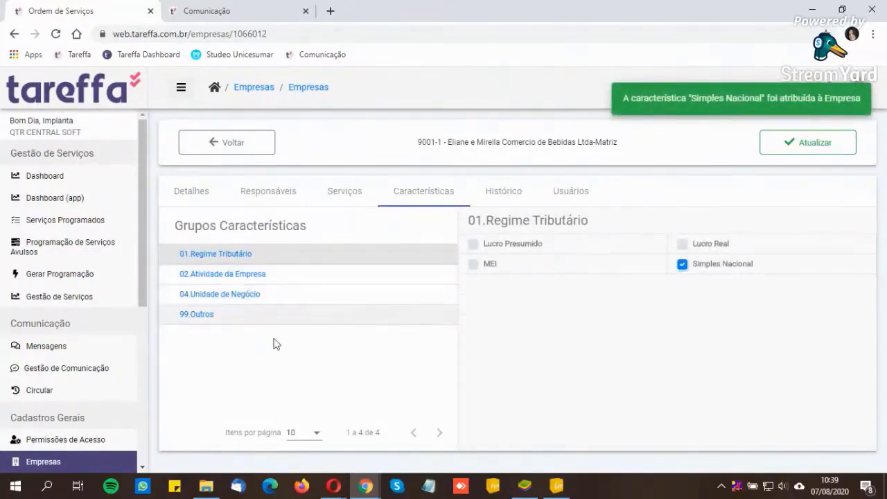
Step: Generate the company's services automatically from its registered characteristics and confirm
{"action": "left_click", "coordinate": [344, 191]}
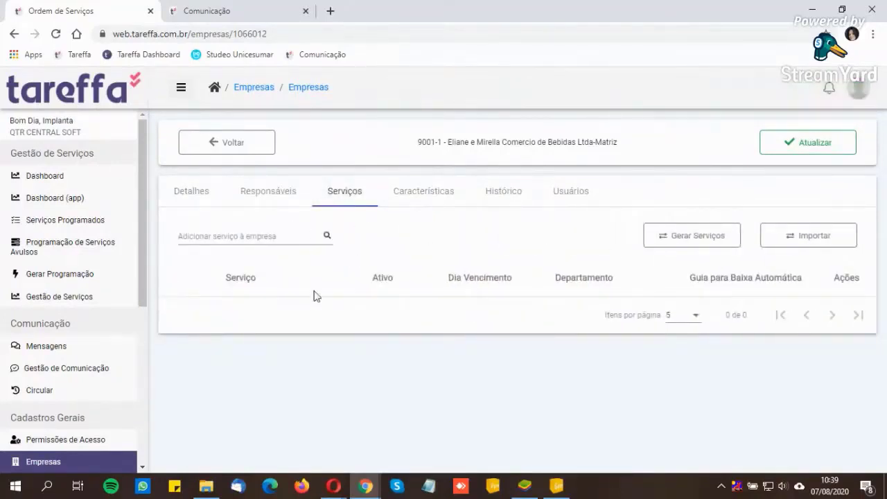
{"action": "left_click", "coordinate": [691, 239]}
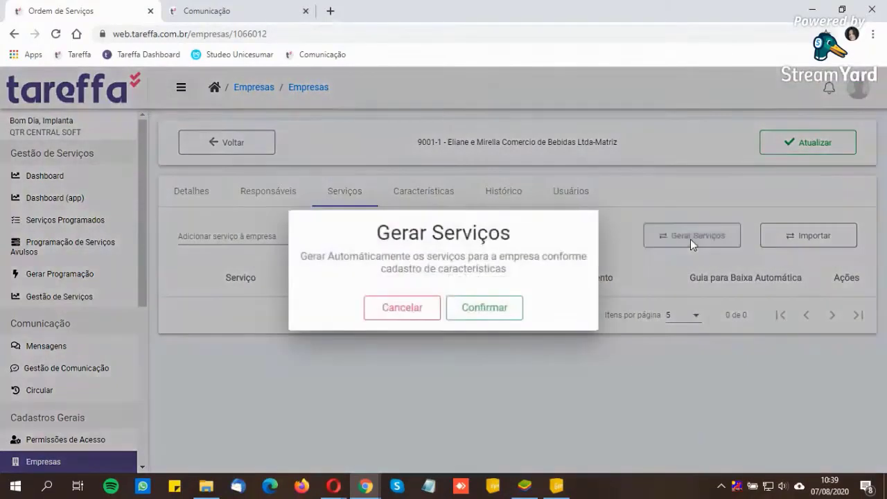
{"action": "left_click", "coordinate": [485, 308]}
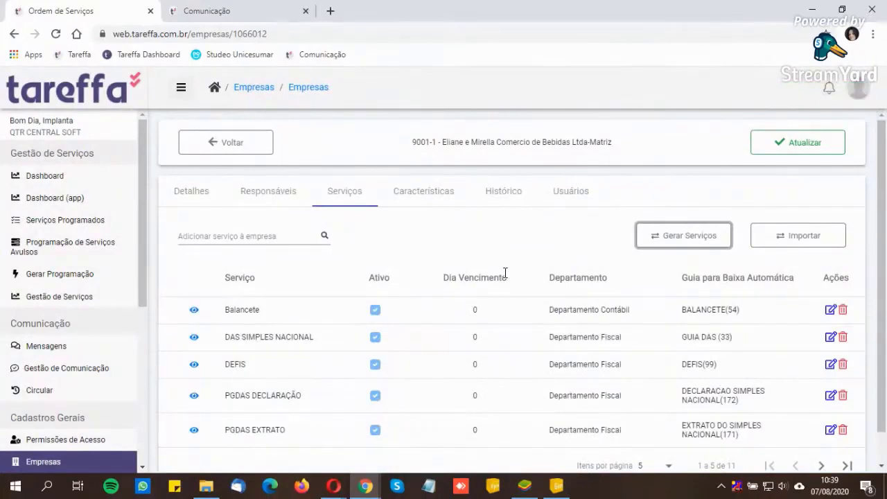
Step: Examine the company's generated services, from the accounting and tax entries through the Departamento Pessoal entries on the second page
{"action": "scroll", "coordinate": [612, 330], "scroll_direction": "down", "scroll_amount": 1}
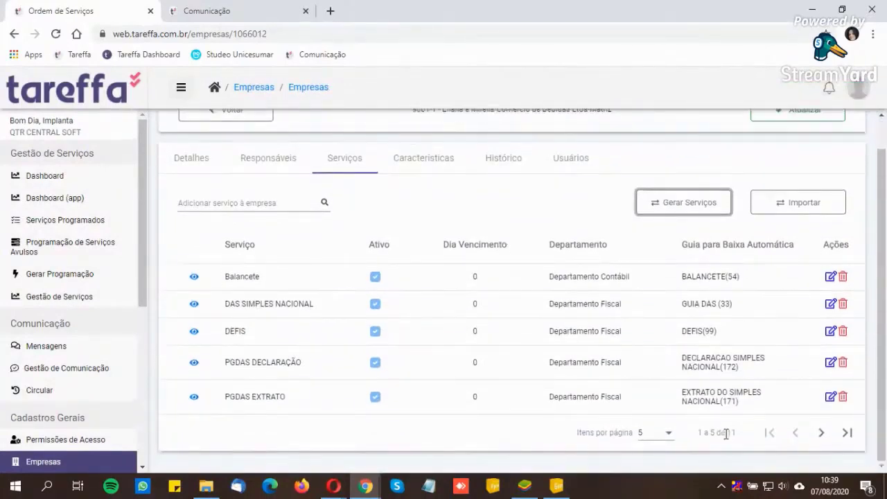
{"action": "left_click_drag", "start_coordinate": [752, 432], "coordinate": [724, 432]}
{"action": "left_click", "coordinate": [718, 431]}
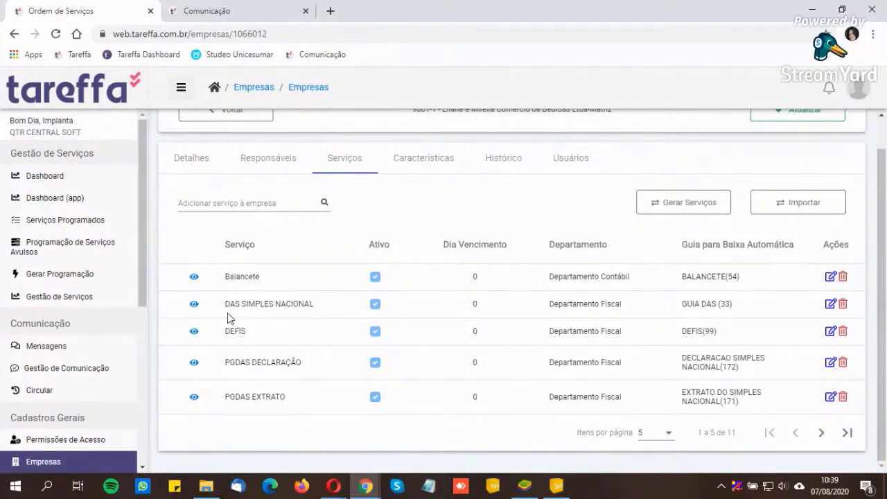
{"action": "left_click_drag", "start_coordinate": [229, 317], "coordinate": [311, 302]}
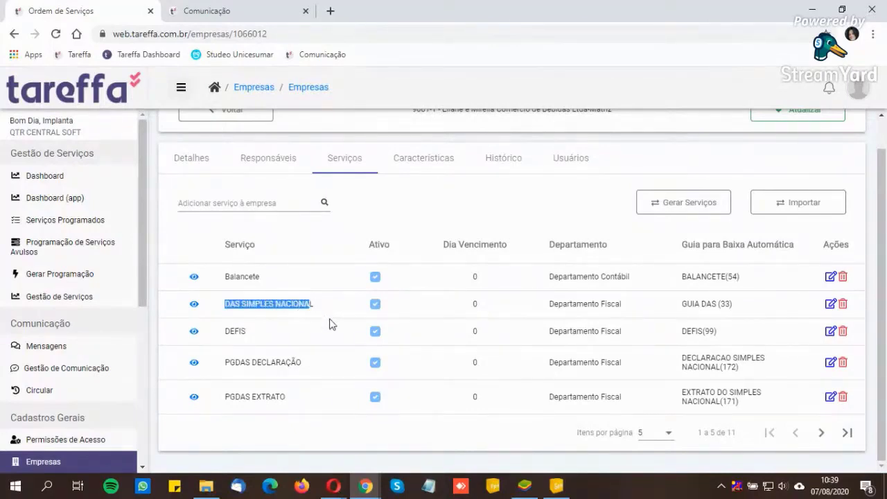
{"action": "left_click", "coordinate": [821, 432]}
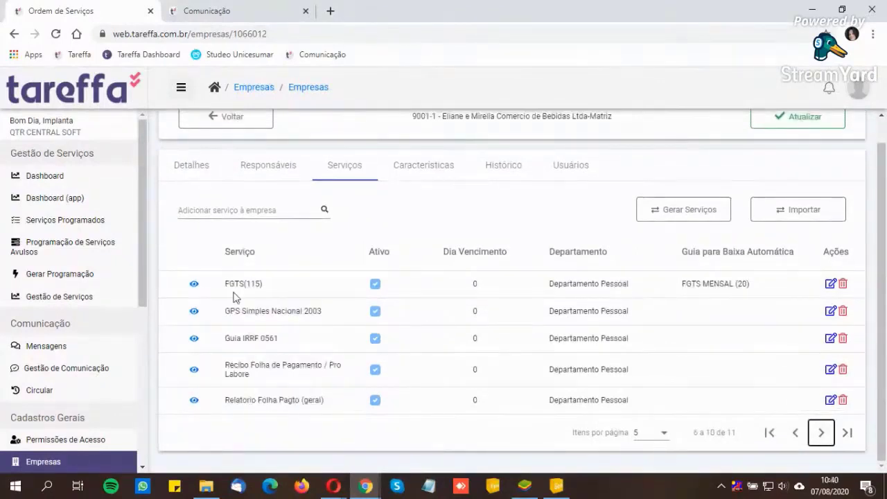
{"action": "left_click_drag", "start_coordinate": [225, 284], "coordinate": [329, 313]}
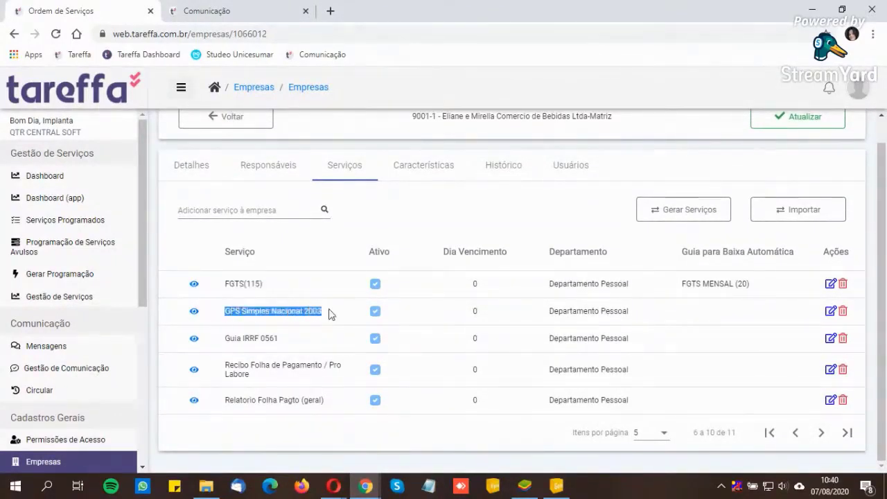
{"action": "left_click_drag", "start_coordinate": [223, 339], "coordinate": [282, 339]}
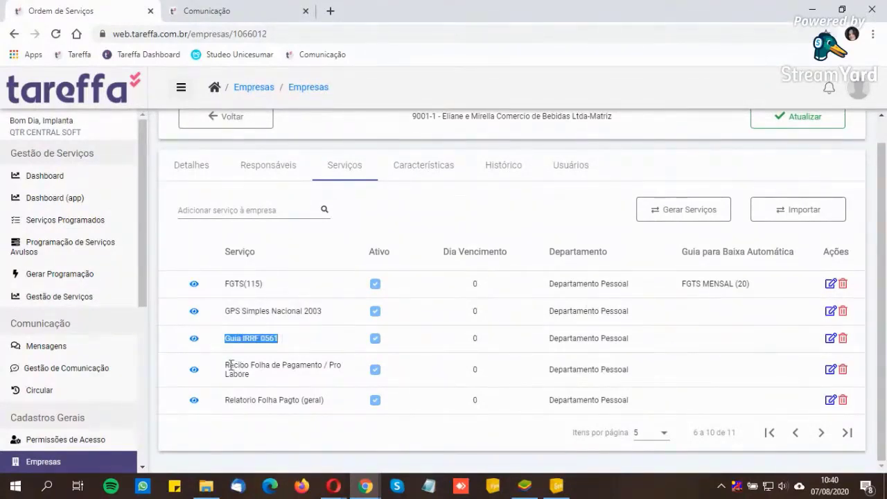
{"action": "left_click_drag", "start_coordinate": [231, 365], "coordinate": [329, 406]}
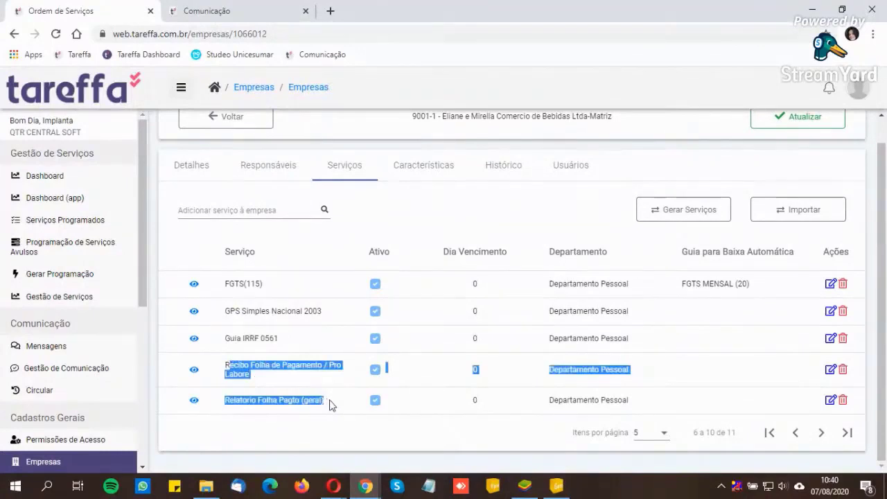
{"action": "left_click", "coordinate": [329, 404]}
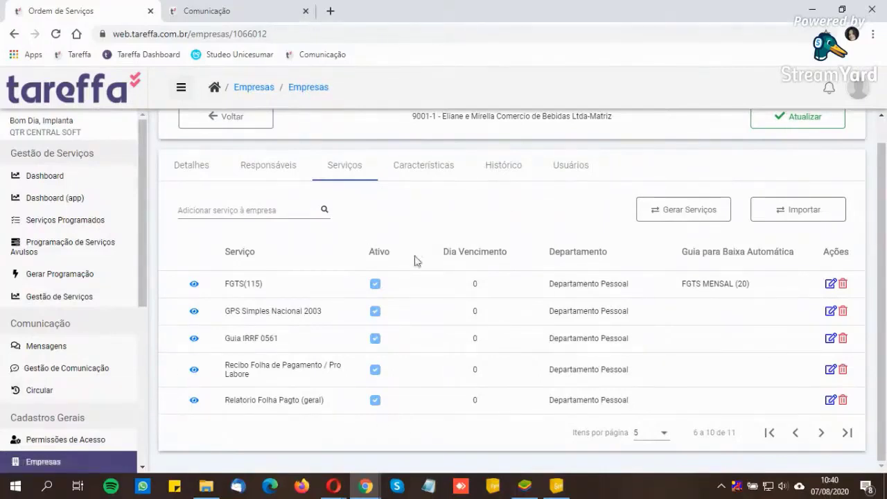
Step: Open the Usuários register and look through both pages of registered users
{"action": "scroll", "coordinate": [104, 396], "scroll_direction": "down", "scroll_amount": 2}
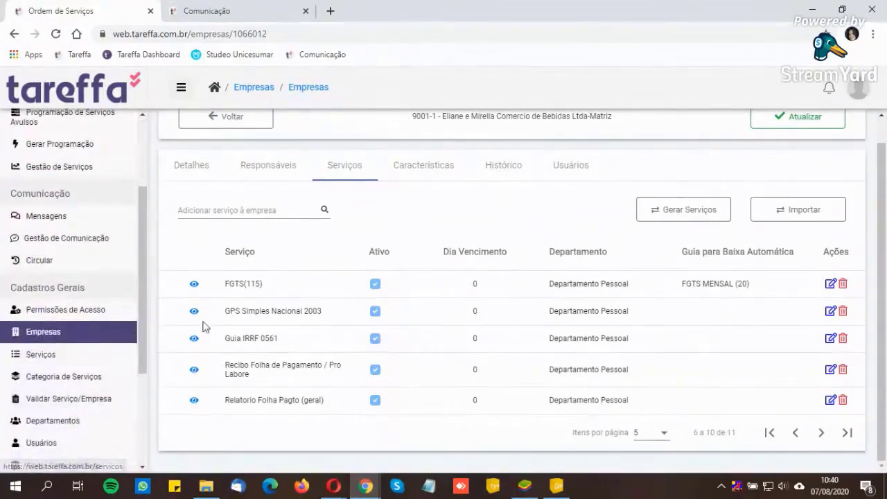
{"action": "left_click", "coordinate": [43, 443]}
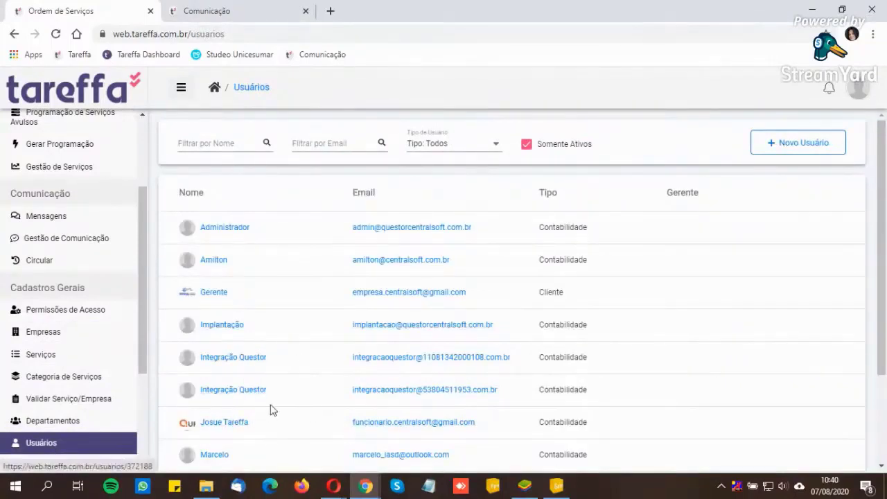
{"action": "scroll", "coordinate": [232, 394], "scroll_direction": "down", "scroll_amount": 2}
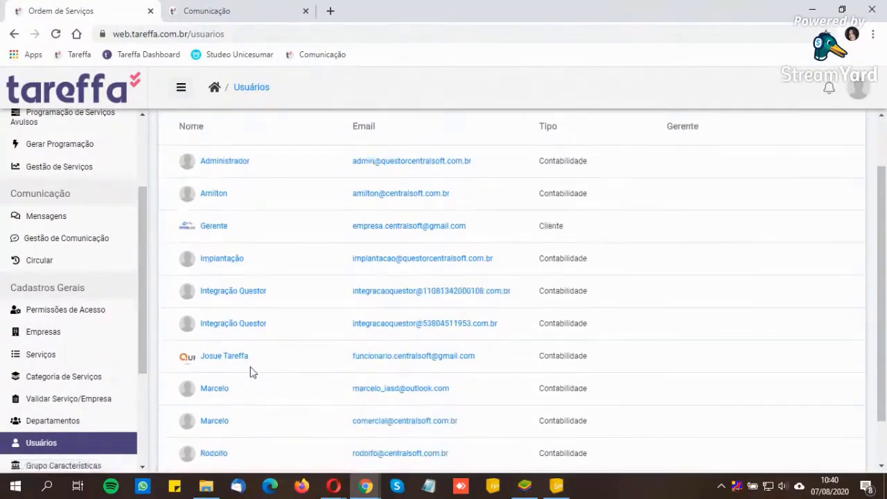
{"action": "left_click", "coordinate": [821, 432]}
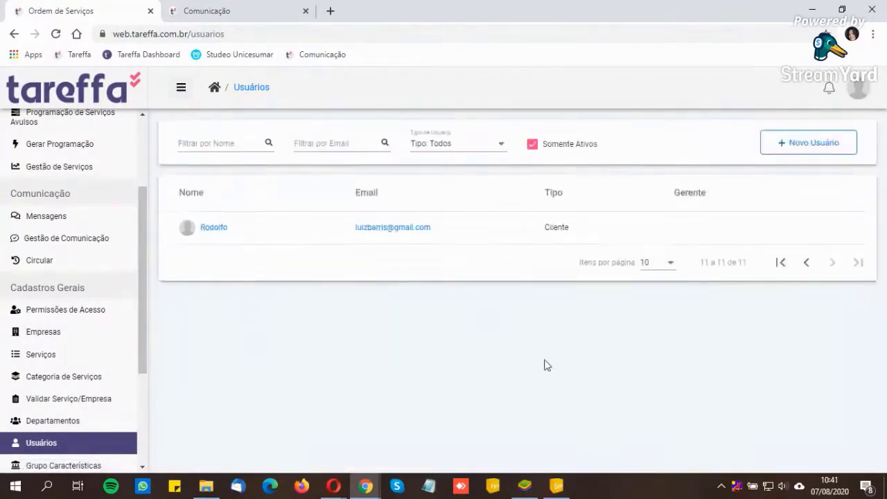
{"action": "left_click", "coordinate": [806, 262]}
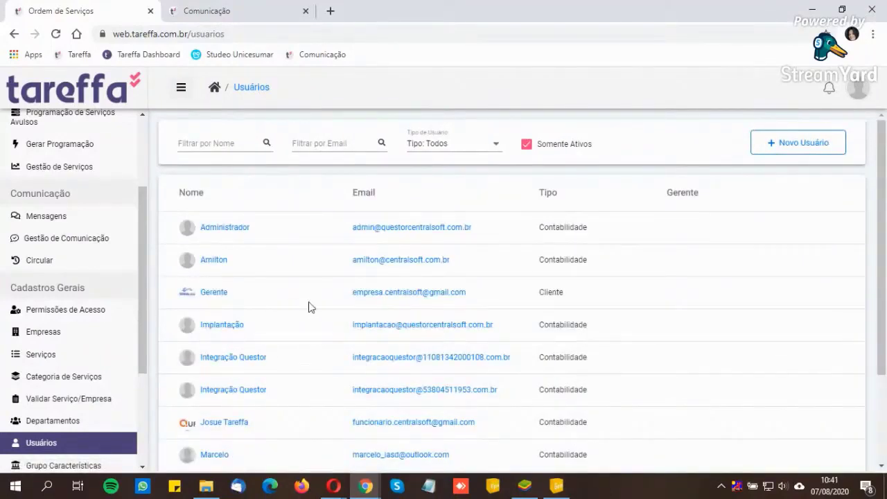
Step: Open the Gerente client user's company list and look up company 9001-1 to add to it
{"action": "left_click", "coordinate": [214, 293]}
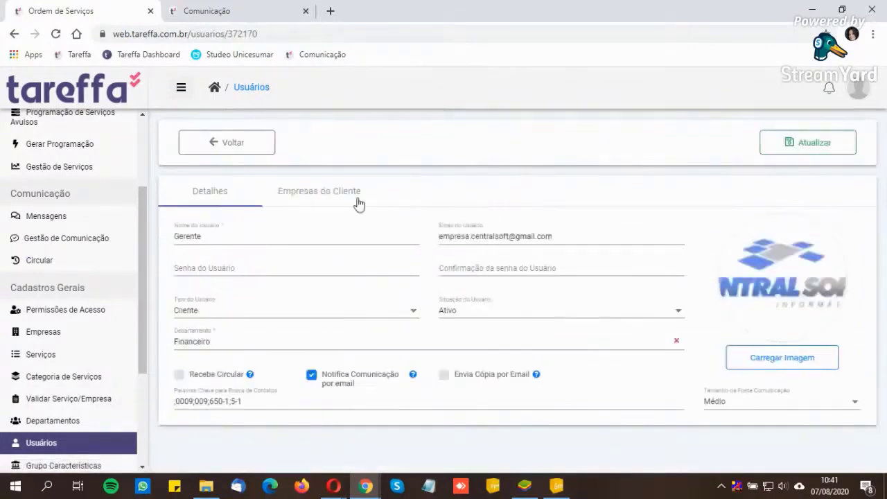
{"action": "left_click", "coordinate": [338, 196]}
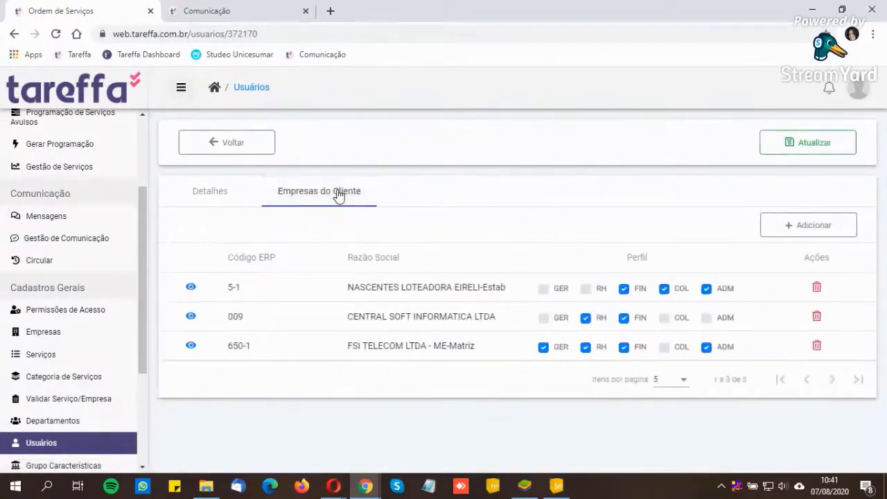
{"action": "left_click", "coordinate": [789, 224]}
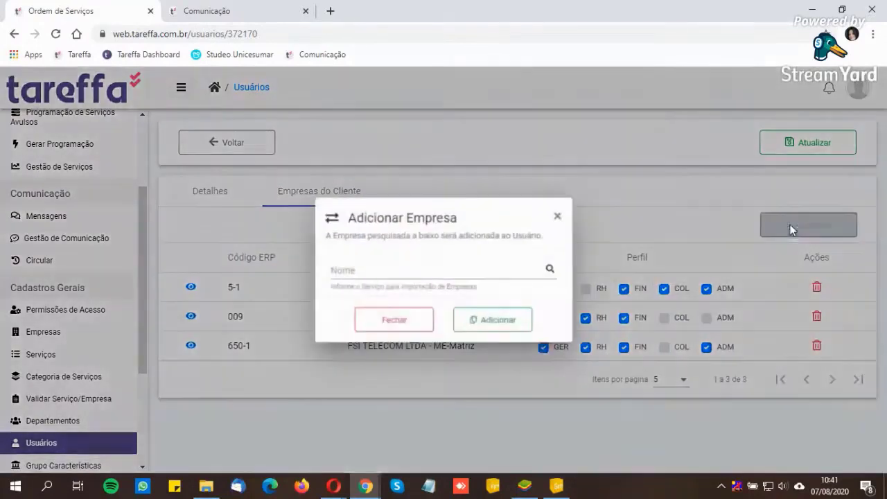
{"action": "left_click", "coordinate": [342, 262]}
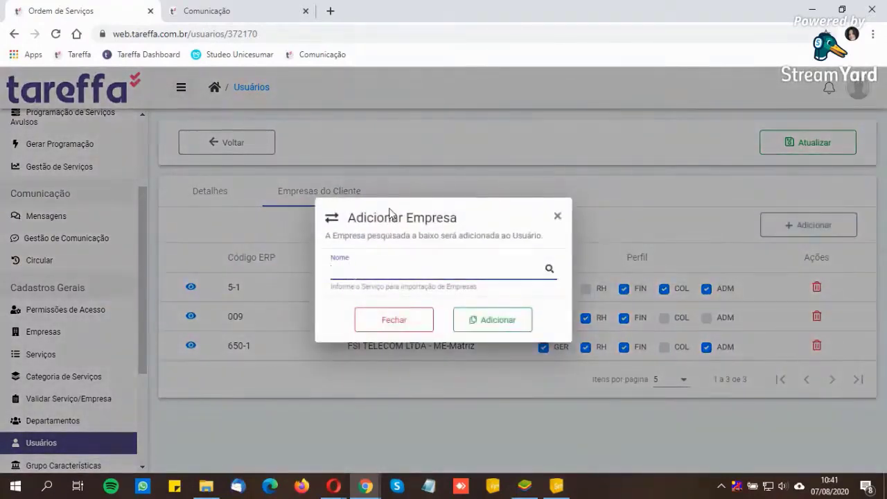
{"action": "type", "text": "90"}
Step: Grant the Administrador, Colaborador, Financeiro, Recursos Humanos and Gerente profiles for company 9001-1, add it to the user and return to the user details
{"action": "left_click", "coordinate": [351, 346]}
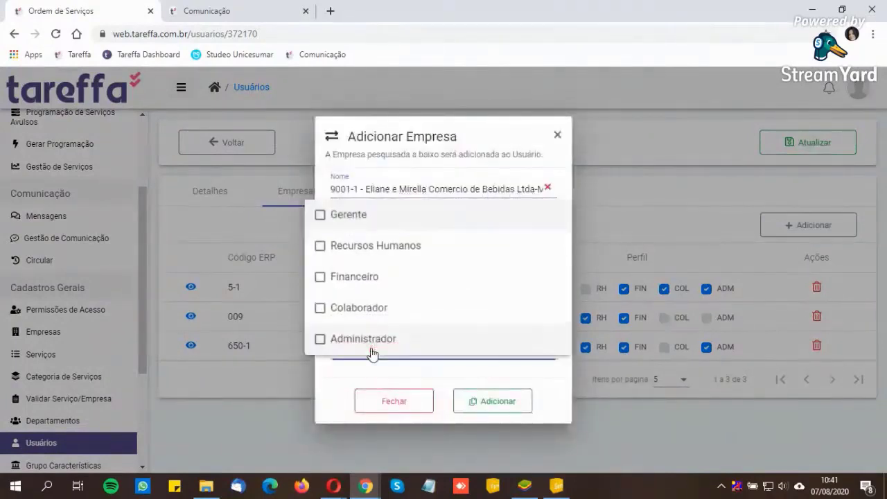
{"action": "left_click", "coordinate": [321, 339]}
{"action": "left_click", "coordinate": [320, 308]}
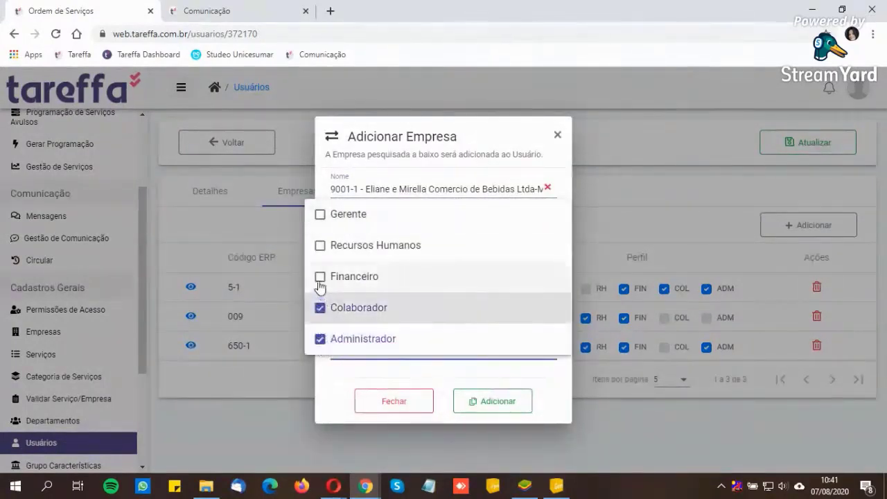
{"action": "left_click", "coordinate": [320, 277]}
{"action": "left_click", "coordinate": [320, 245]}
{"action": "left_click", "coordinate": [319, 214]}
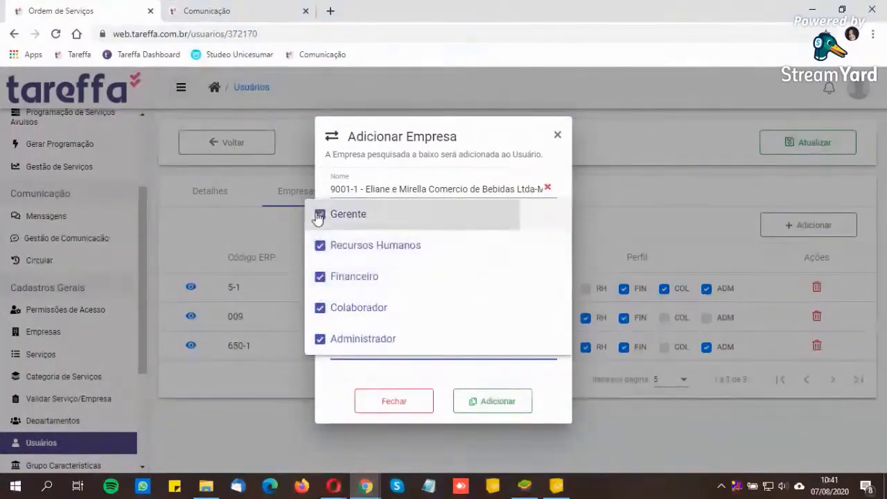
{"action": "left_click", "coordinate": [503, 406]}
{"action": "left_click", "coordinate": [493, 403]}
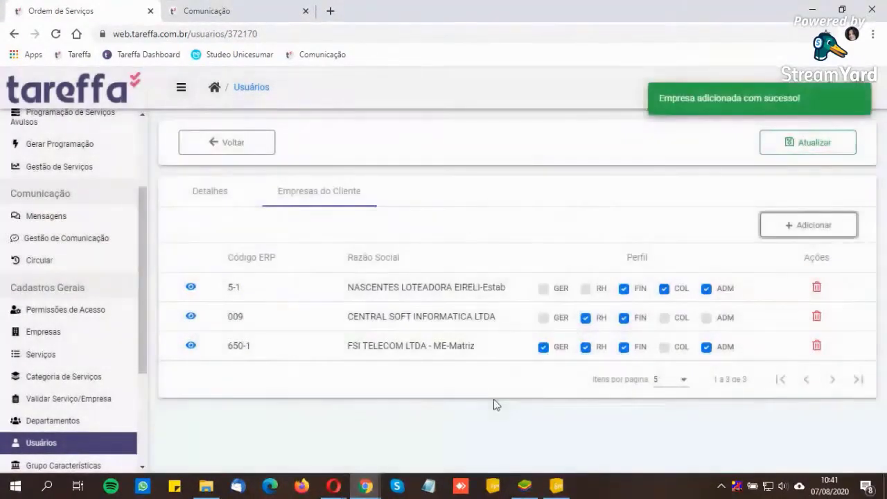
{"action": "left_click", "coordinate": [217, 199]}
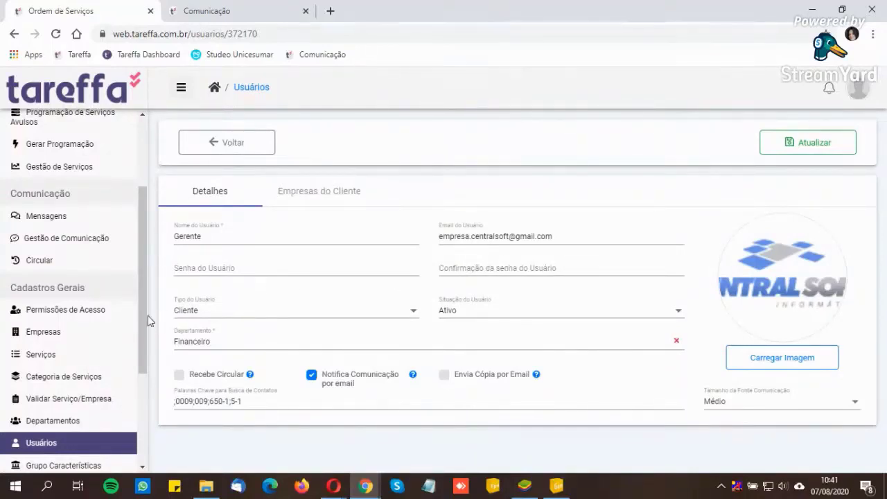
Step: Validate and generate the service programming for company 9001-1 with August 2020 as the due month
{"action": "scroll", "coordinate": [104, 289], "scroll_direction": "up", "scroll_amount": 2}
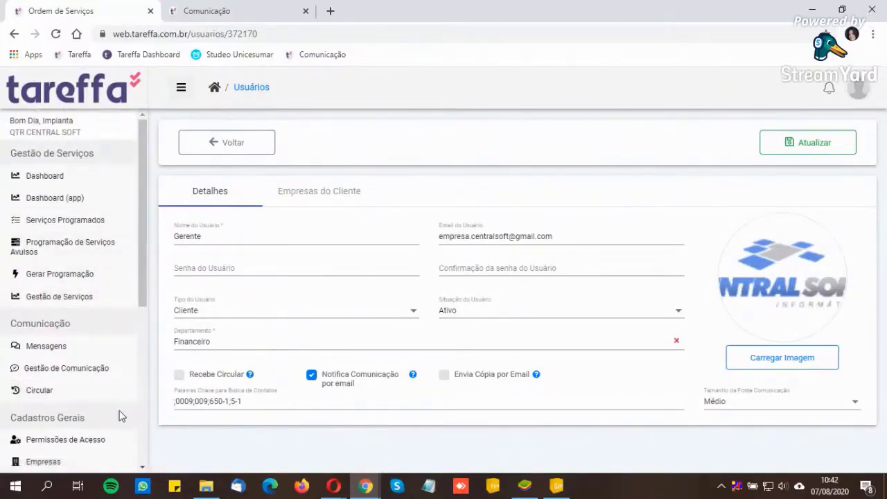
{"action": "left_click", "coordinate": [56, 275]}
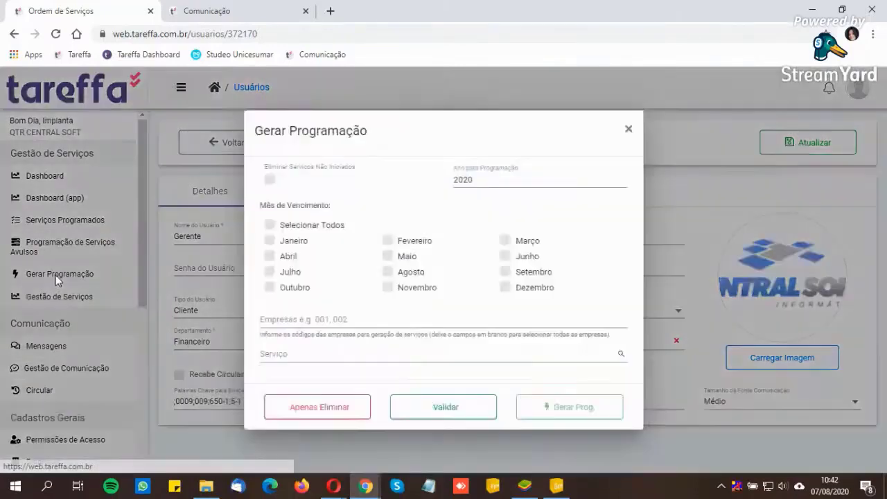
{"action": "left_click", "coordinate": [387, 272]}
{"action": "left_click", "coordinate": [299, 318]}
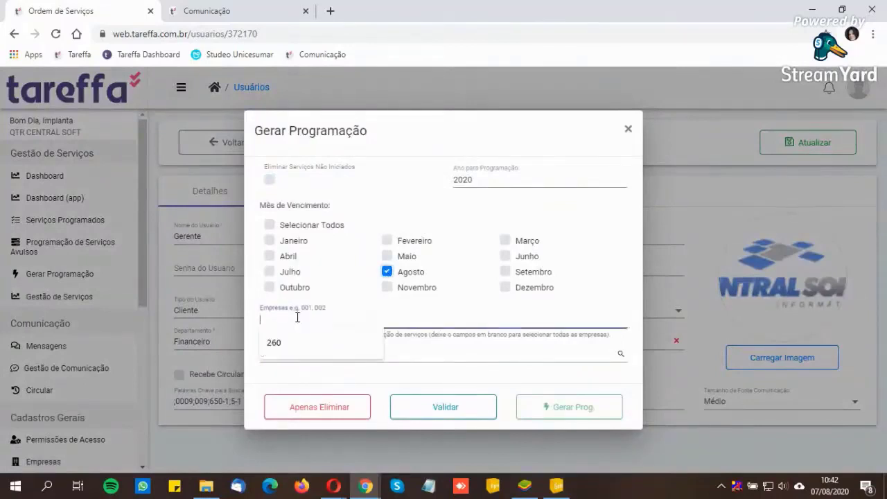
{"action": "type", "text": "9"}
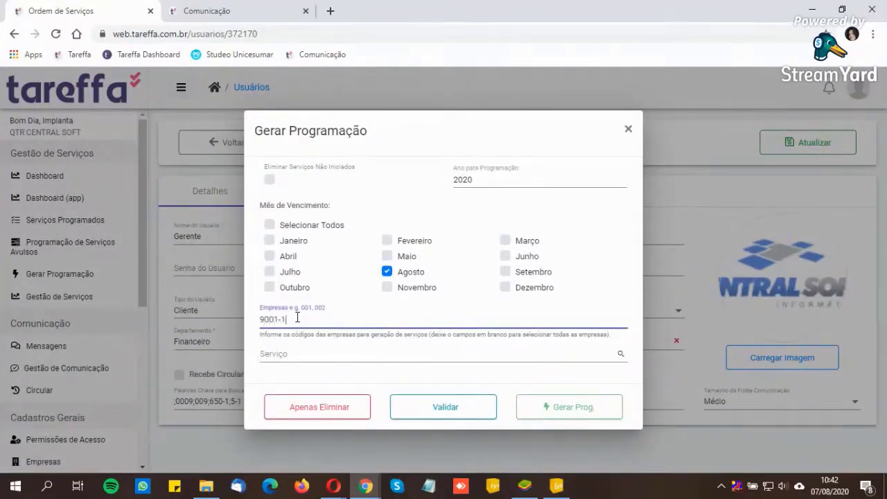
{"action": "type", "text": "001-1"}
{"action": "key", "text": "Return"}
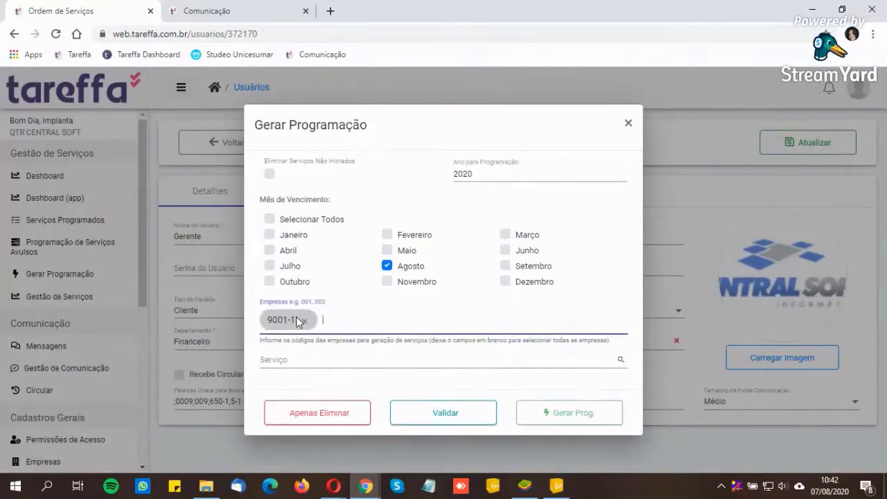
{"action": "left_click", "coordinate": [430, 415]}
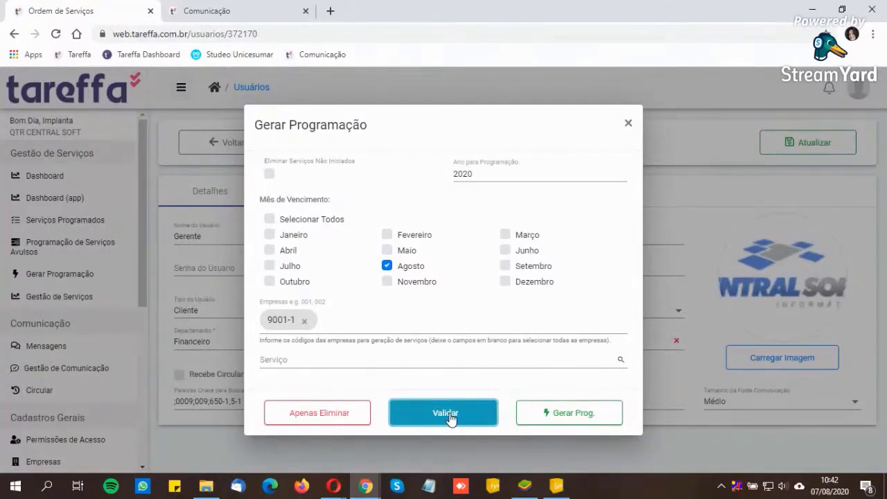
{"action": "left_click", "coordinate": [563, 419]}
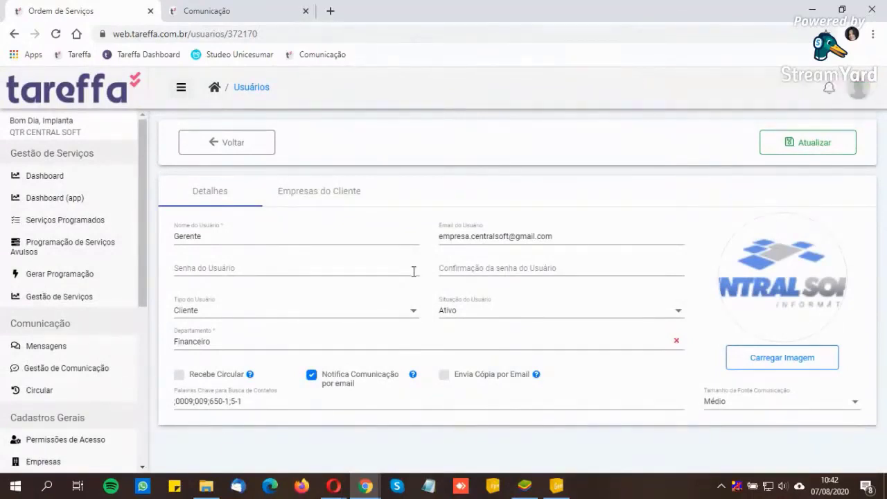
Step: Open Serviços Programados and review company 9001-1's August services, highlighting the early-month entries and those from 18/08 to 26/08
{"action": "left_click", "coordinate": [49, 227]}
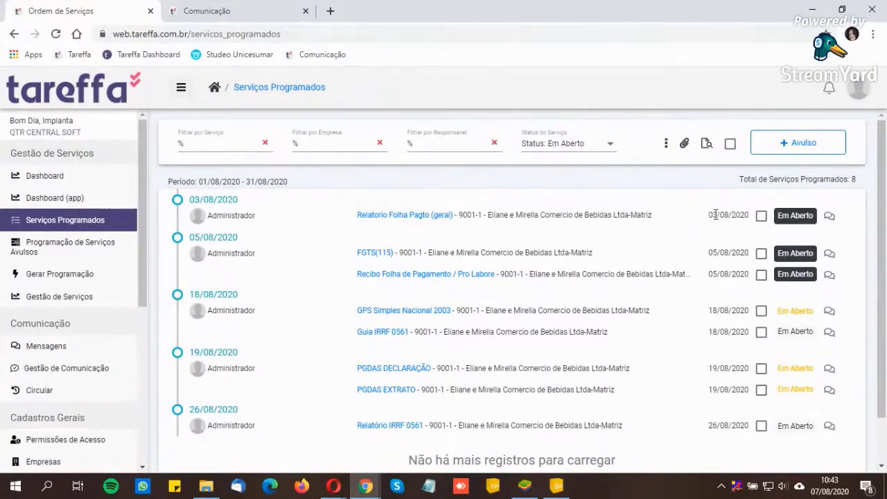
{"action": "left_click_drag", "start_coordinate": [721, 213], "coordinate": [843, 278]}
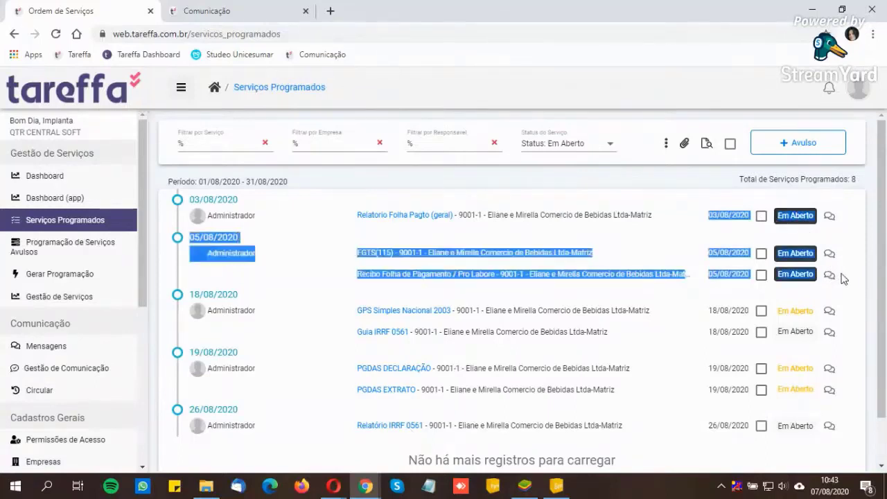
{"action": "left_click", "coordinate": [840, 278]}
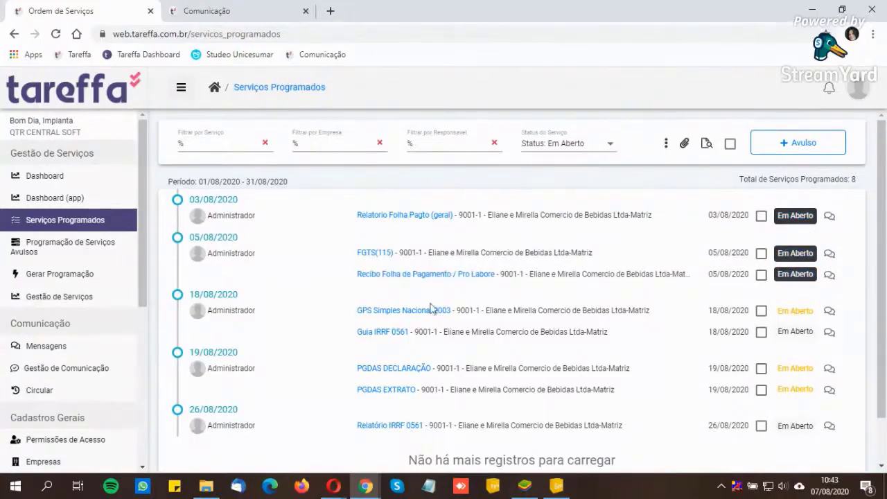
{"action": "left_click_drag", "start_coordinate": [349, 312], "coordinate": [852, 435]}
{"action": "left_click", "coordinate": [853, 434]}
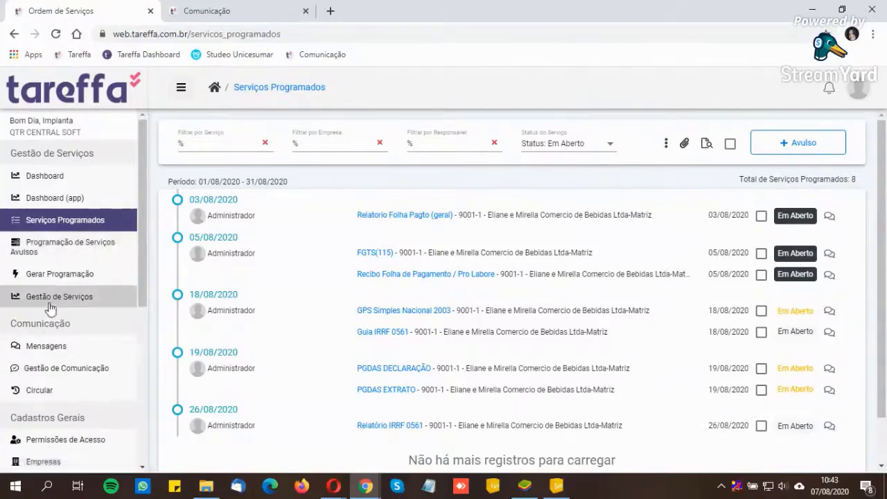
Step: Try to validate the August 2020 service programming for company 009
{"action": "left_click", "coordinate": [58, 275]}
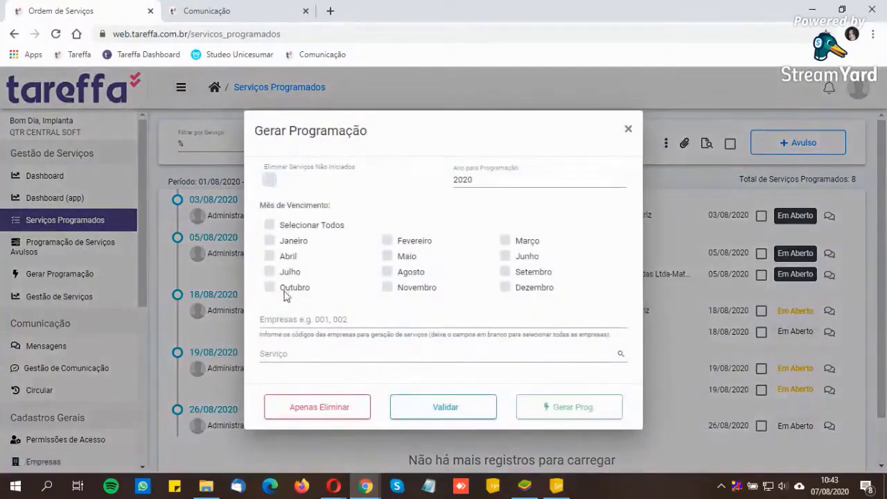
{"action": "left_click", "coordinate": [387, 271]}
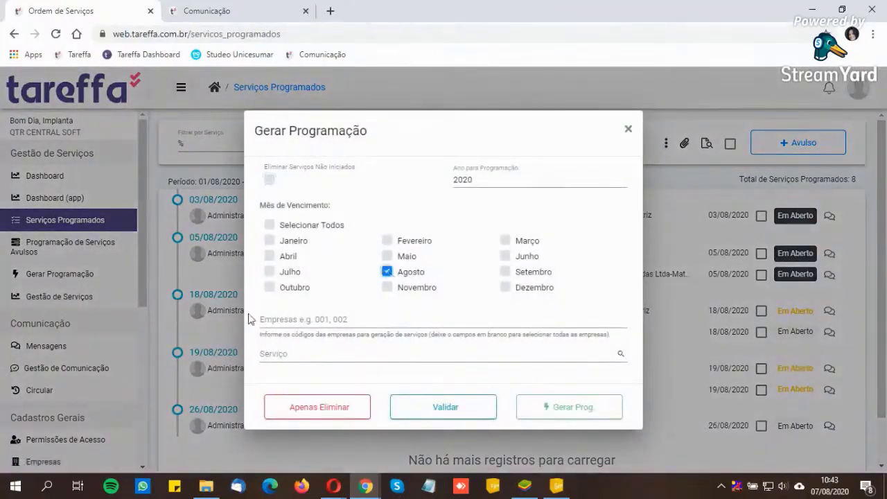
{"action": "left_click", "coordinate": [265, 319]}
{"action": "type", "text": "0"}
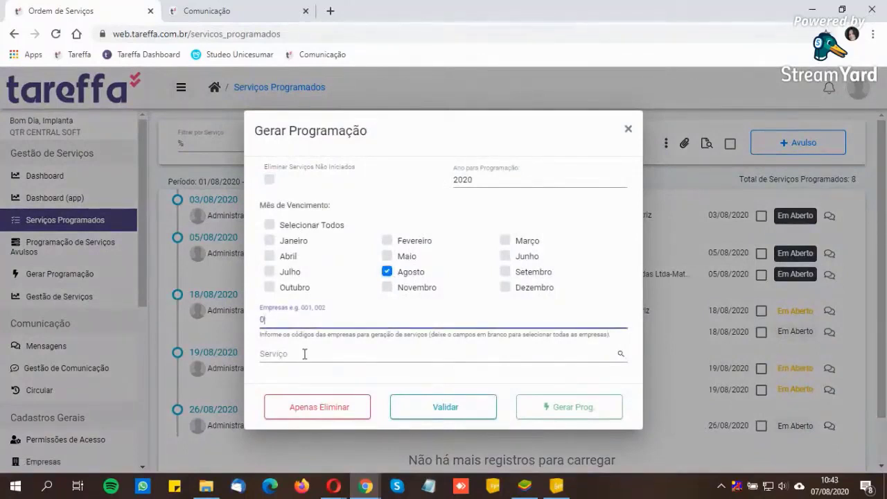
{"action": "type", "text": "09"}
{"action": "key", "text": "Return"}
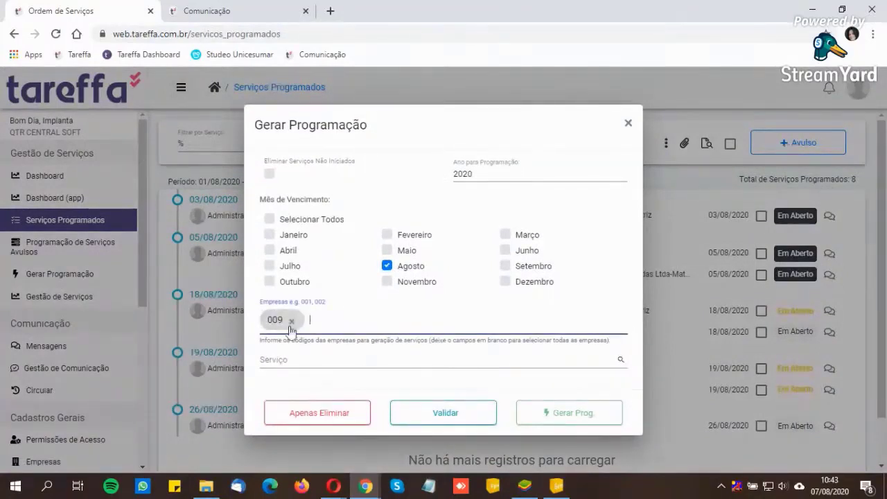
{"action": "left_click", "coordinate": [446, 415]}
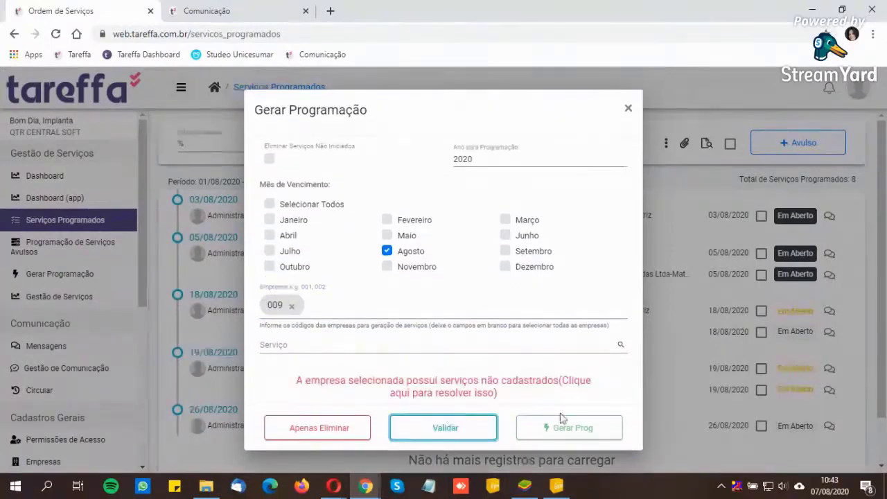
Step: Open the correction of unregistered services and validate Relatório IRRF 0561 for all the listed companies
{"action": "left_click", "coordinate": [448, 392]}
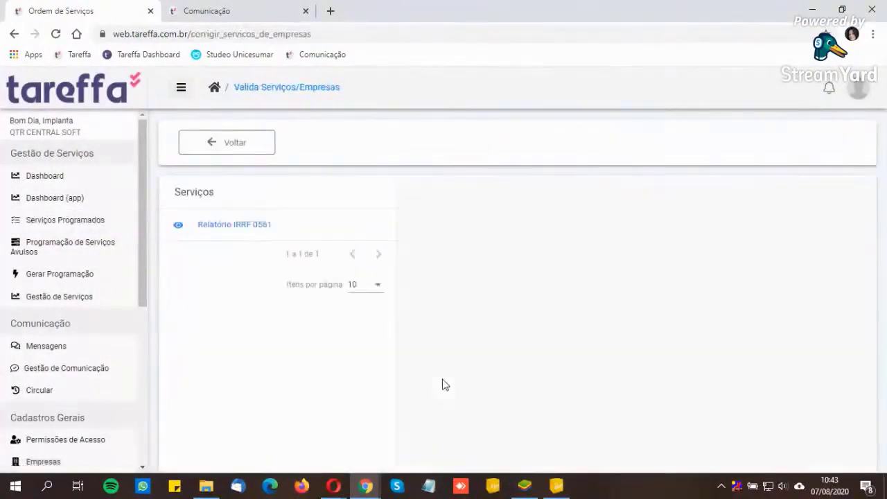
{"action": "left_click", "coordinate": [211, 229]}
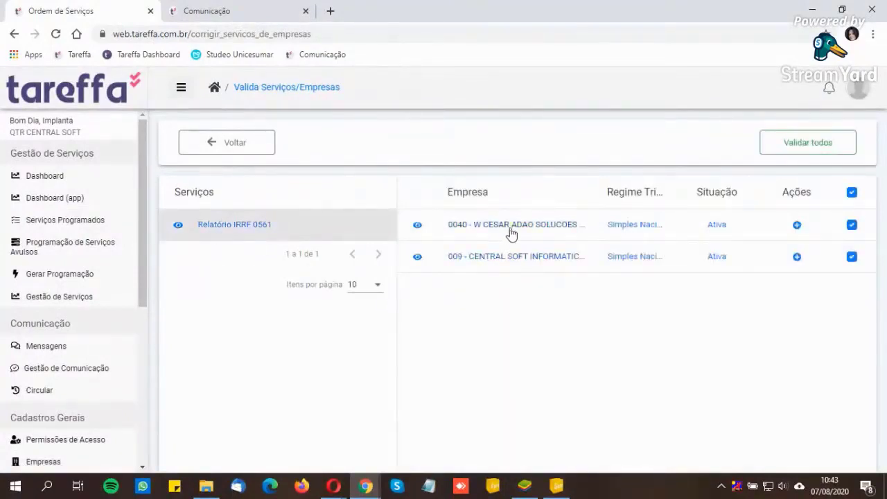
{"action": "left_click", "coordinate": [804, 148]}
{"action": "left_click", "coordinate": [545, 313]}
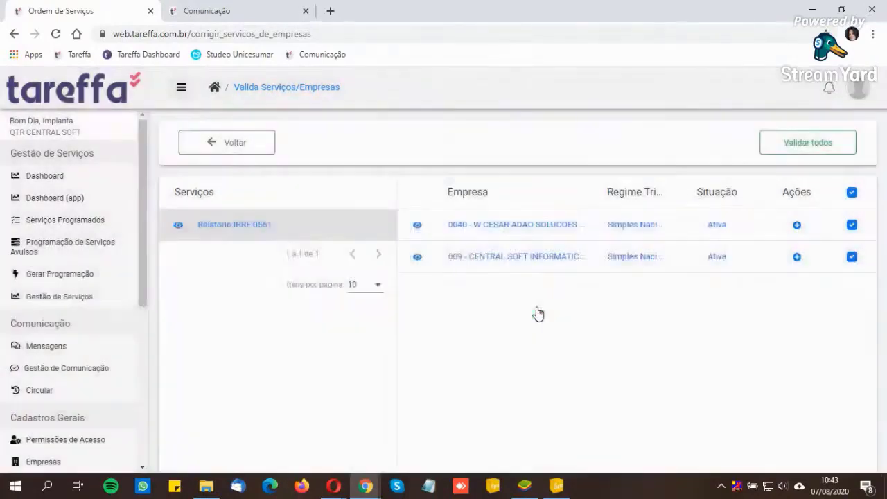
Step: Validate company 009 again and generate its service programming for August 2020
{"action": "left_click", "coordinate": [57, 277]}
{"action": "left_click", "coordinate": [288, 318]}
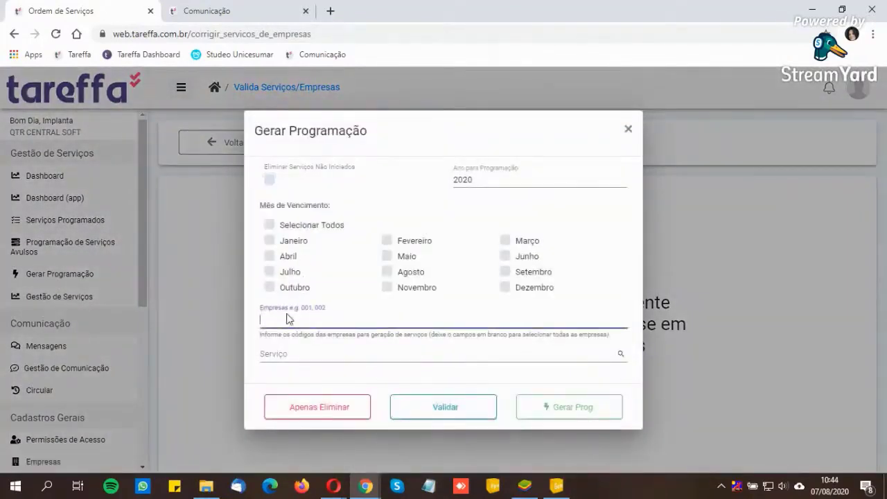
{"action": "type", "text": "009"}
{"action": "key", "text": "Return"}
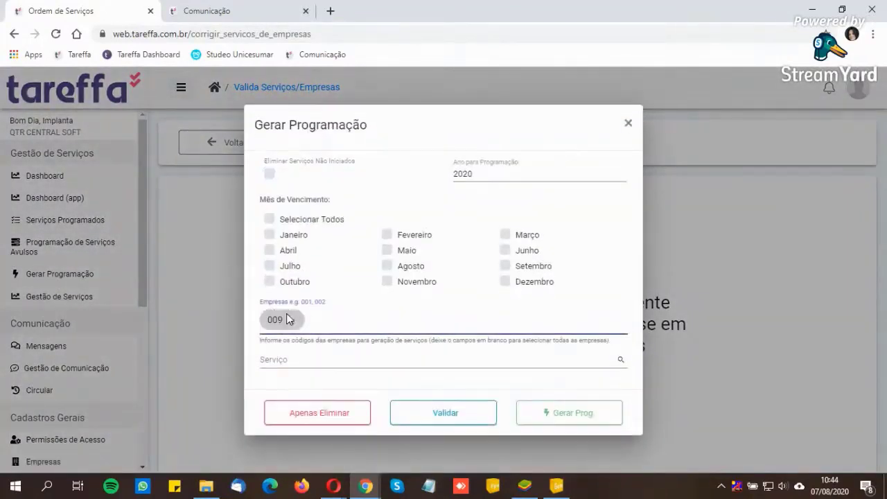
{"action": "left_click", "coordinate": [453, 413]}
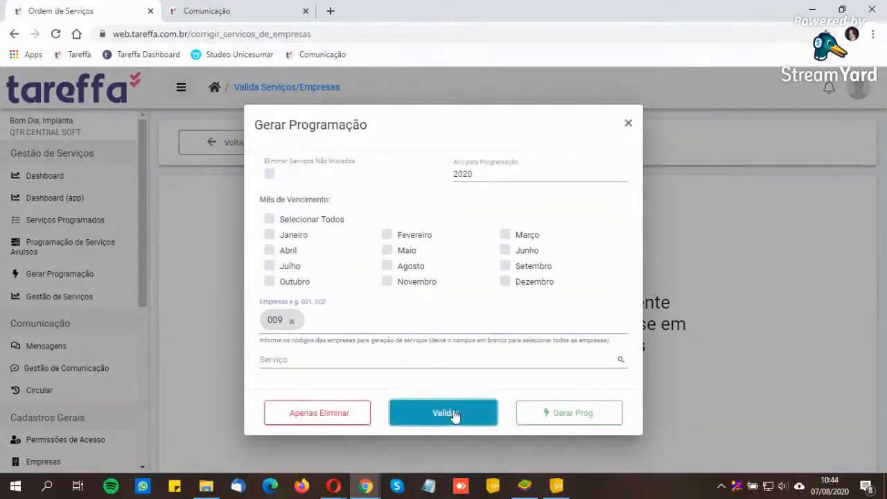
{"action": "left_click", "coordinate": [387, 265]}
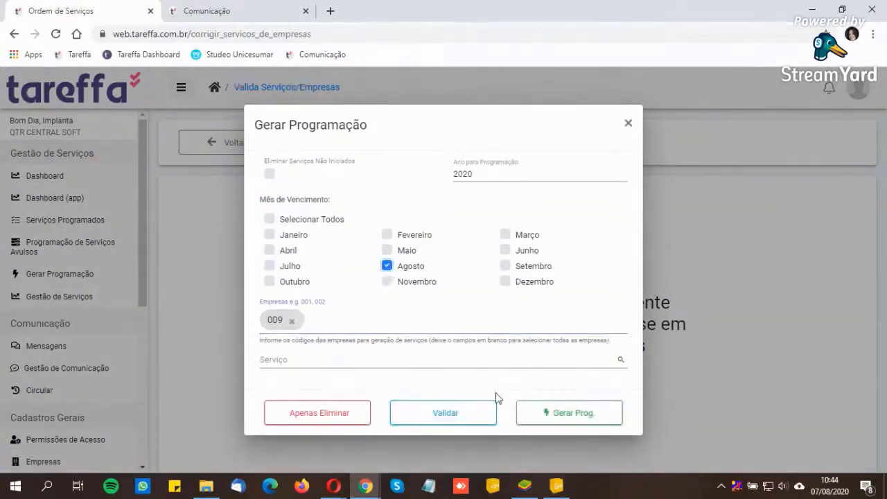
{"action": "left_click", "coordinate": [567, 414]}
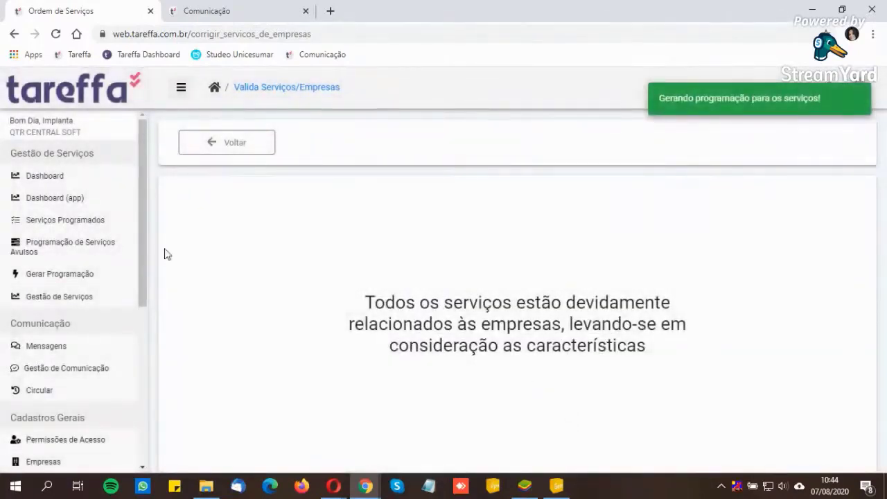
Step: Open Serviços Programados and compare the FGTS(115) and Recibo Folha de Pagamento / Pro Labore entries of companies 9001-1 and 009
{"action": "left_click", "coordinate": [70, 227]}
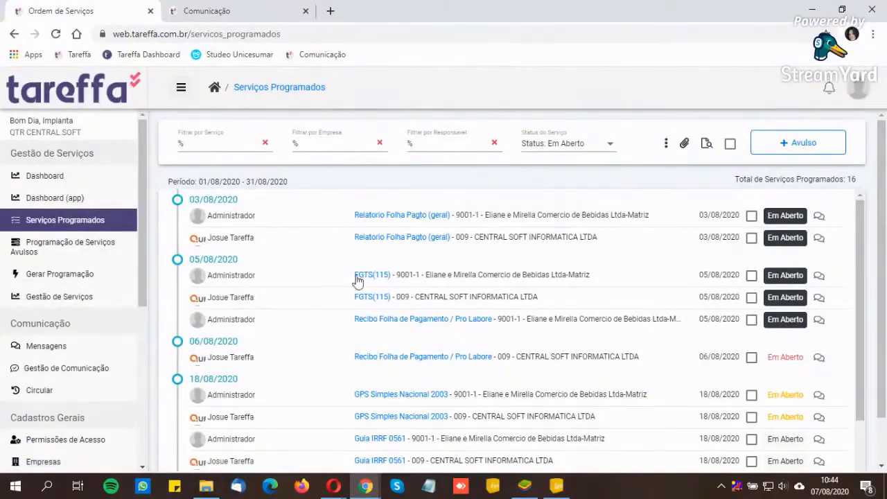
{"action": "left_click_drag", "start_coordinate": [352, 275], "coordinate": [623, 286]}
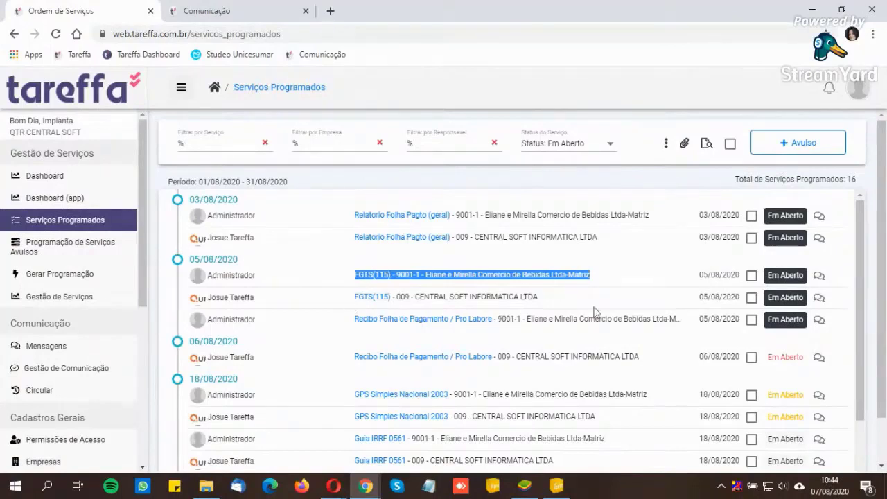
{"action": "left_click_drag", "start_coordinate": [350, 297], "coordinate": [558, 309]}
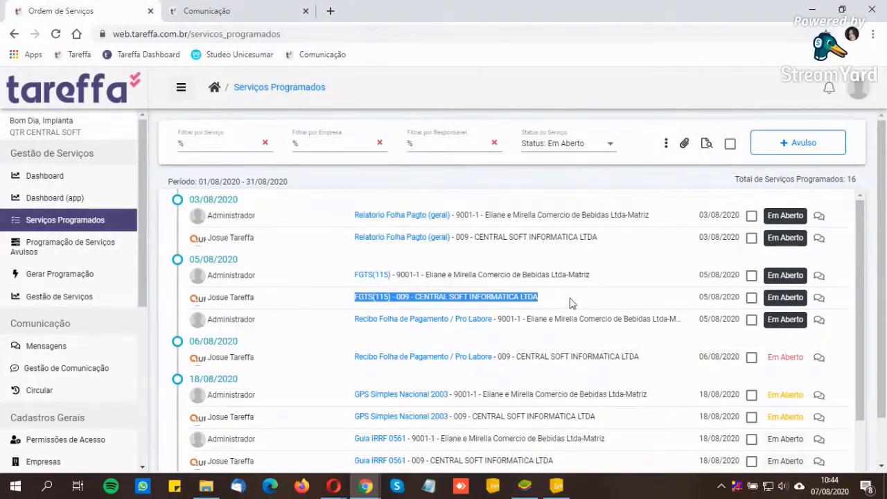
{"action": "left_click", "coordinate": [571, 302]}
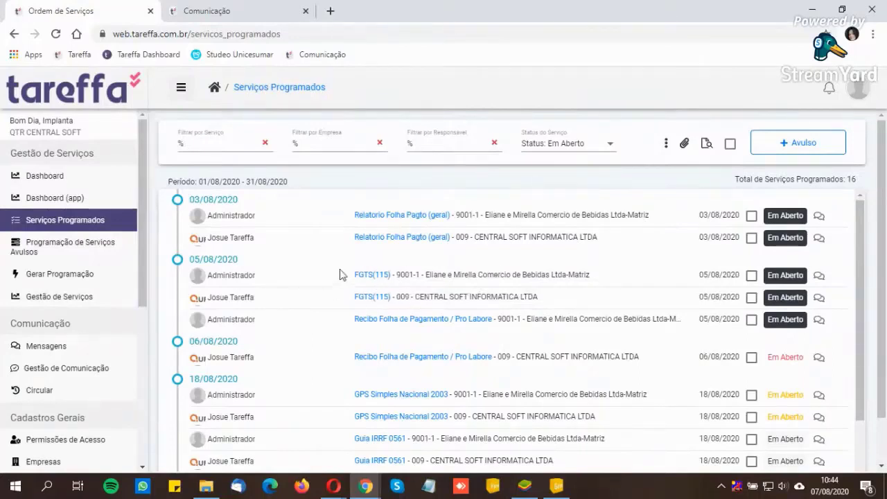
{"action": "left_click_drag", "start_coordinate": [340, 275], "coordinate": [535, 315]}
{"action": "left_click", "coordinate": [392, 334]}
{"action": "left_click_drag", "start_coordinate": [340, 320], "coordinate": [838, 370]}
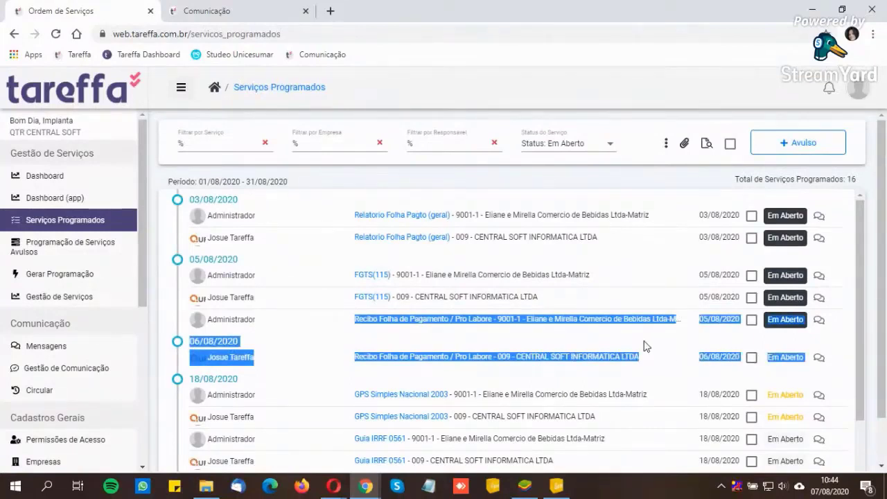
{"action": "left_click", "coordinate": [346, 388]}
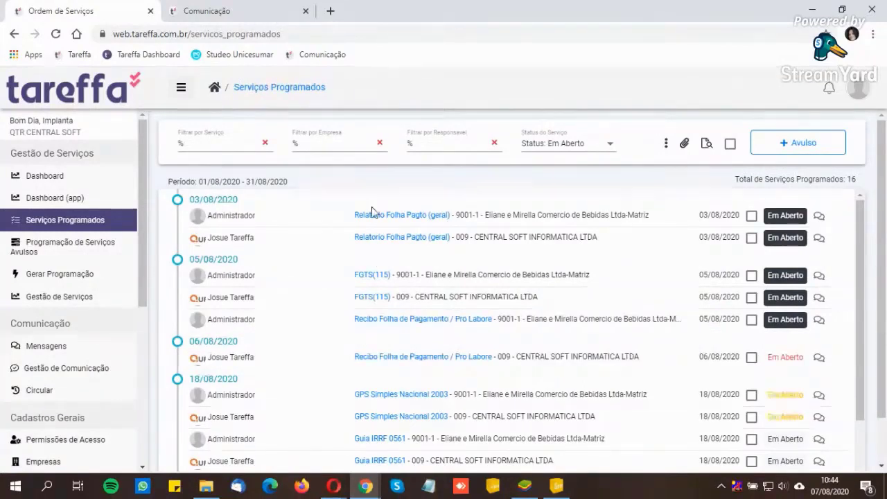
Step: Examine which responsible user is assigned to each company's services throughout the August list
{"action": "left_click_drag", "start_coordinate": [454, 215], "coordinate": [493, 237]}
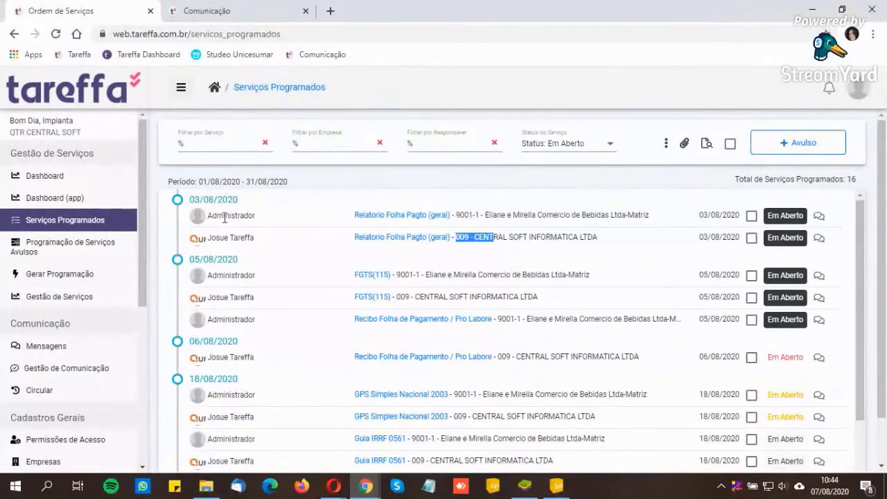
{"action": "left_click_drag", "start_coordinate": [211, 275], "coordinate": [267, 277]}
{"action": "triple_click", "coordinate": [257, 299]}
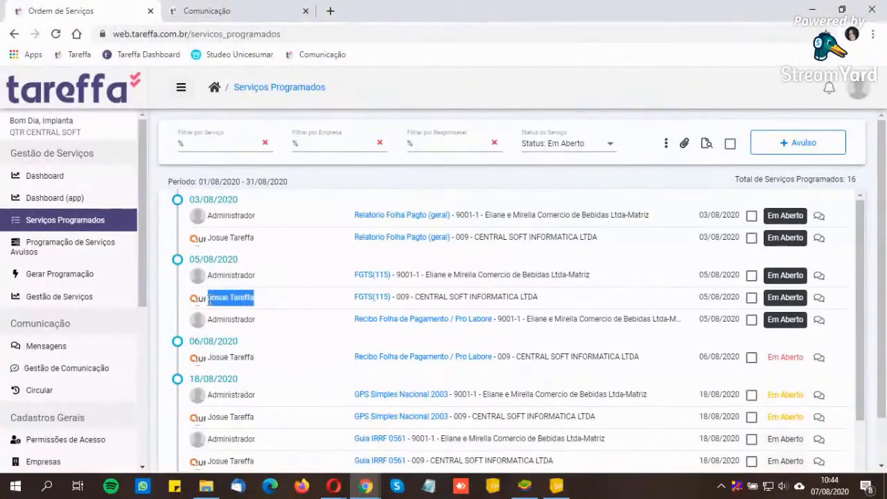
{"action": "left_click", "coordinate": [264, 308]}
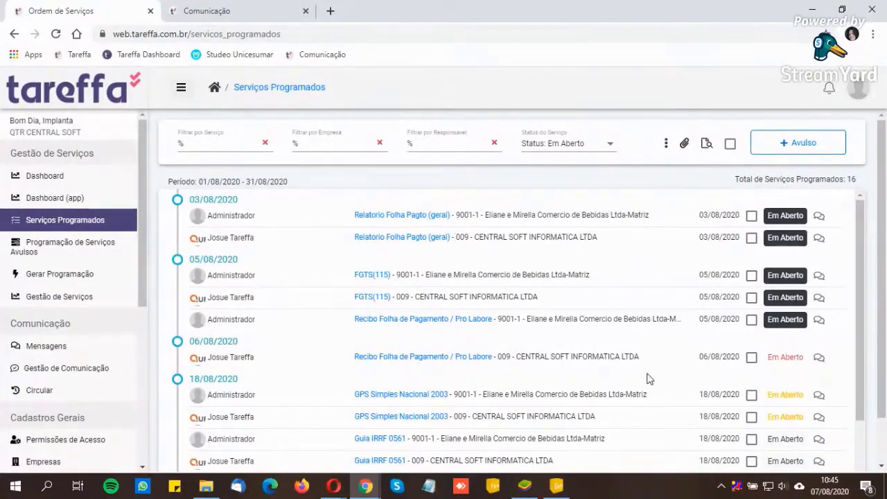
{"action": "scroll", "coordinate": [649, 379], "scroll_direction": "down", "scroll_amount": 5}
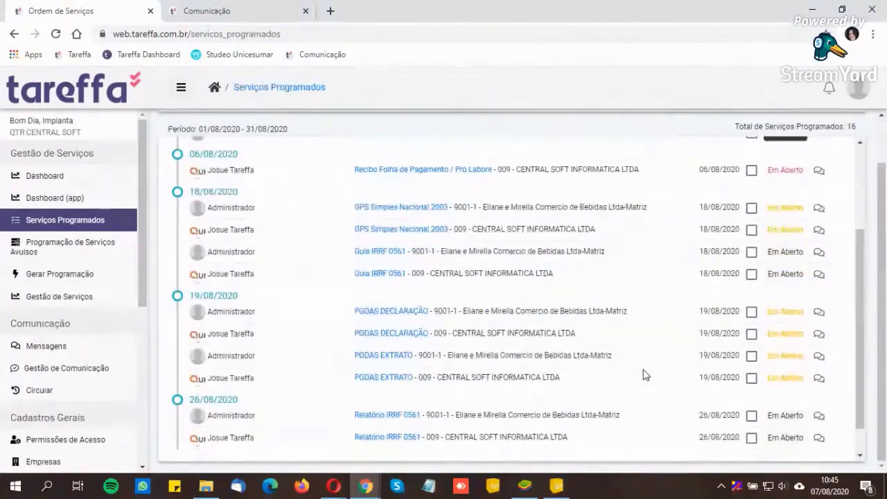
{"action": "scroll", "coordinate": [637, 372], "scroll_direction": "up", "scroll_amount": 3}
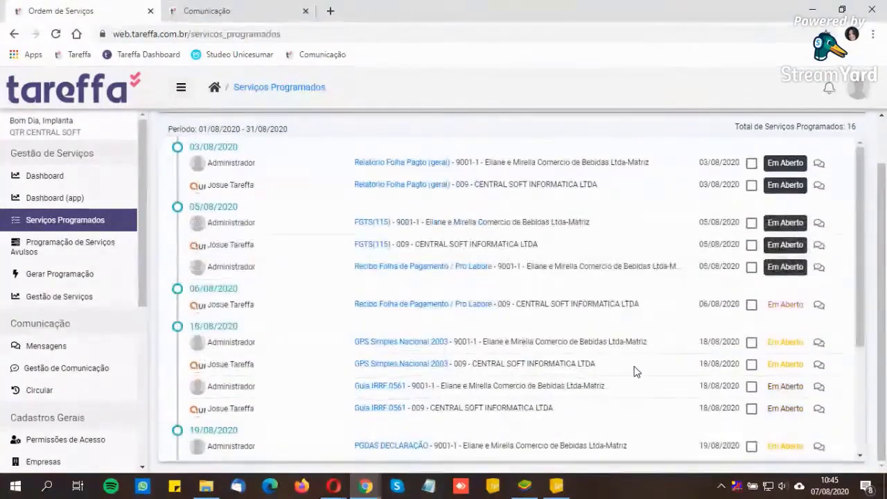
{"action": "scroll", "coordinate": [804, 256], "scroll_direction": "up", "scroll_amount": 2}
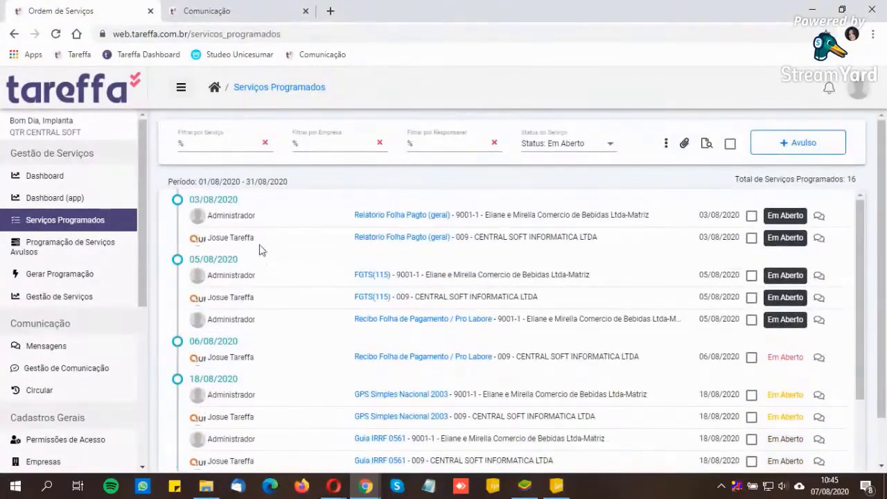
Step: Filter the scheduled services by the user responsible for company 009 and review the filtered list
{"action": "left_click", "coordinate": [495, 143]}
{"action": "type", "text": "josue"}
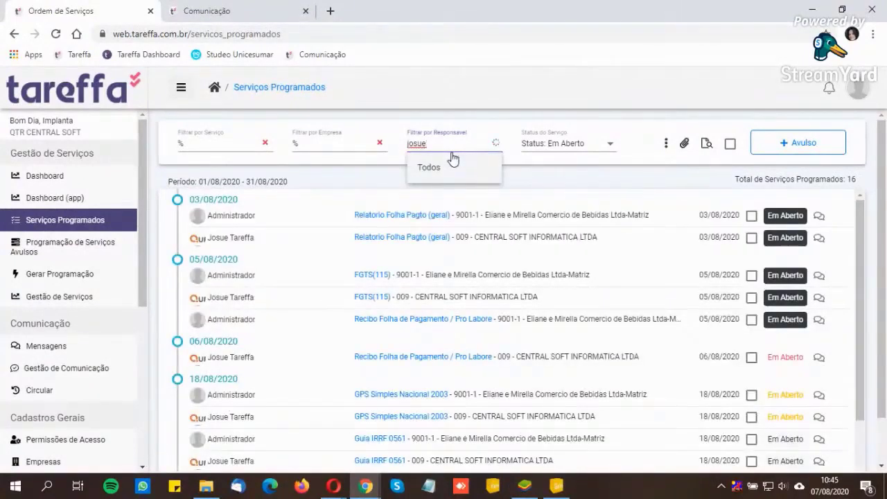
{"action": "left_click", "coordinate": [449, 174]}
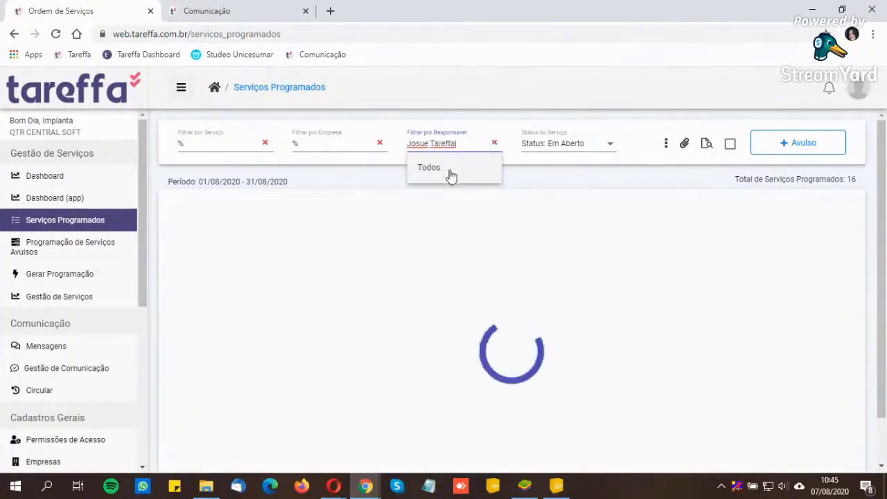
{"action": "left_click", "coordinate": [545, 167]}
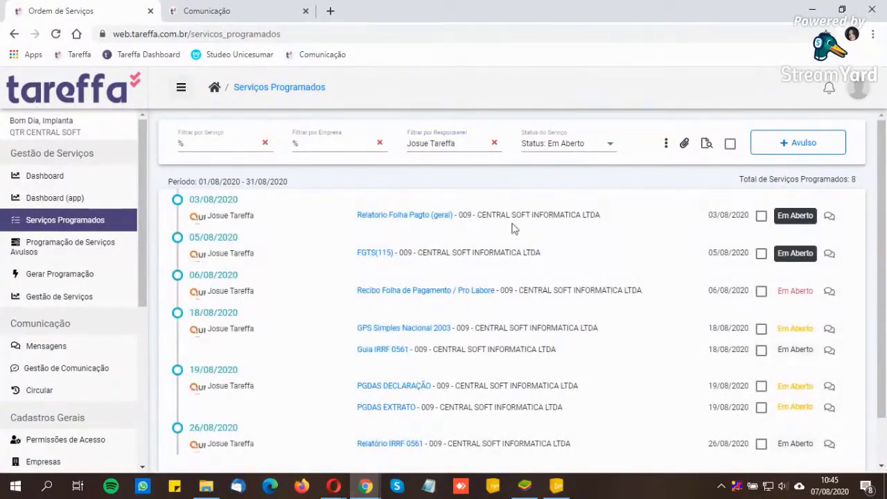
{"action": "scroll", "coordinate": [567, 319], "scroll_direction": "down", "scroll_amount": 2}
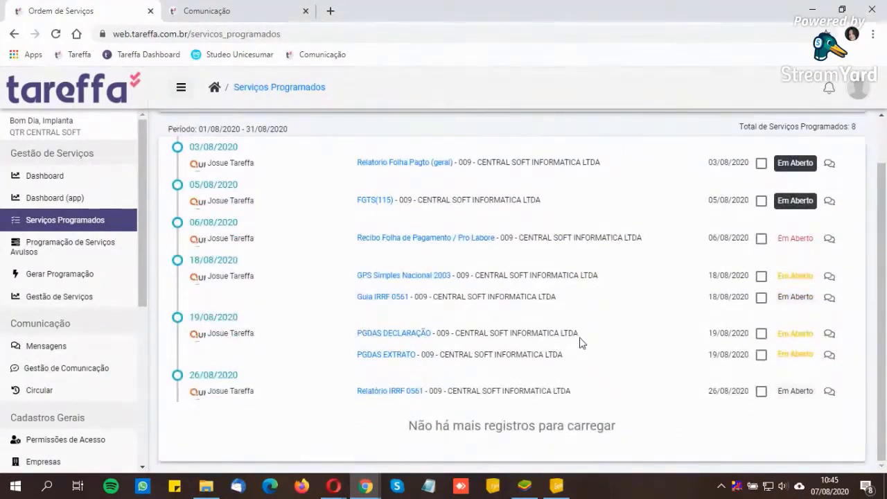
{"action": "scroll", "coordinate": [580, 342], "scroll_direction": "up", "scroll_amount": 2}
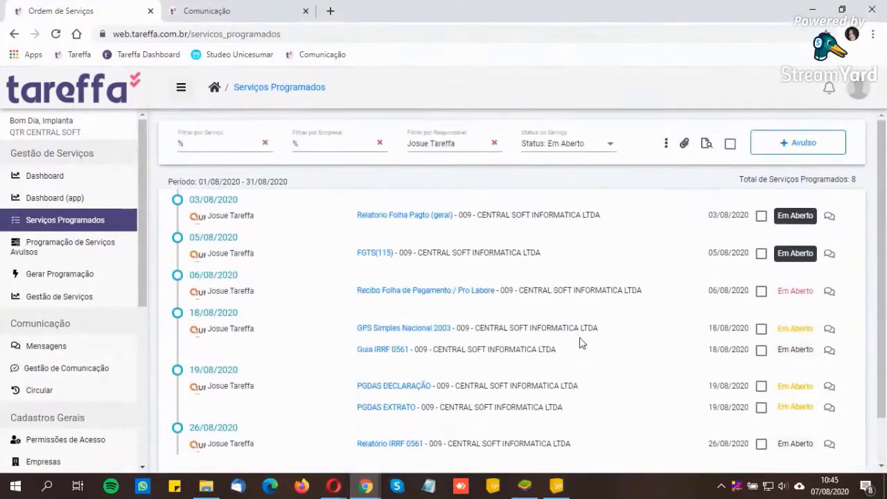
Step: Reset the responsible-user filter of the scheduled services to Todos
{"action": "left_click", "coordinate": [496, 143]}
{"action": "type", "text": "tod"}
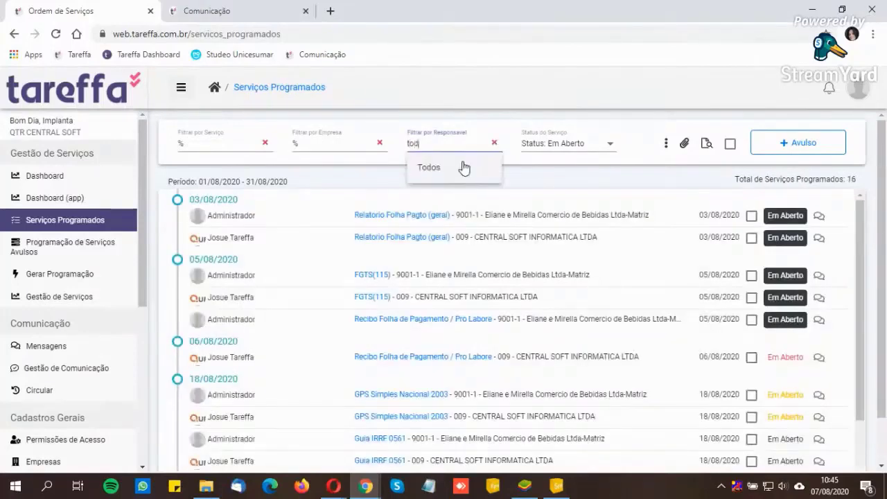
{"action": "type", "text": "o"}
{"action": "left_click", "coordinate": [448, 168]}
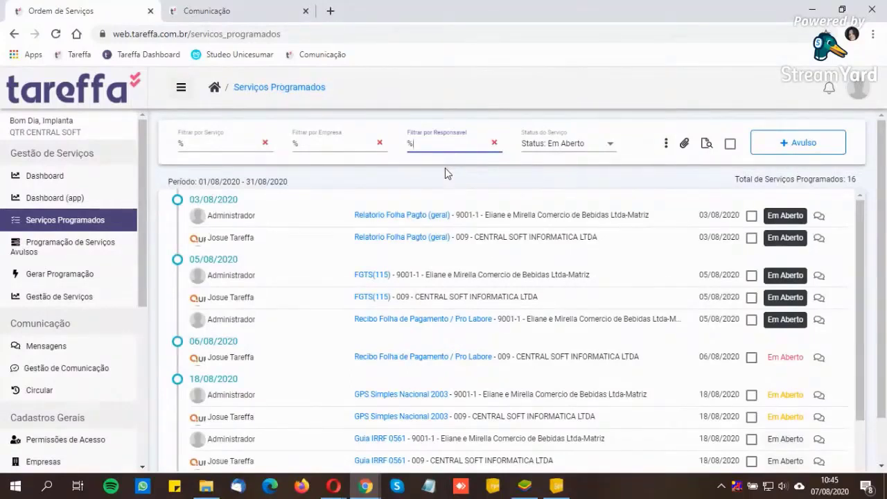
{"action": "left_click", "coordinate": [443, 178]}
Step: Review both companies' scheduled services again, highlighting the entries from 03/08 through 18/08/2020
{"action": "left_click_drag", "start_coordinate": [353, 216], "coordinate": [603, 247]}
{"action": "left_click", "coordinate": [485, 257]}
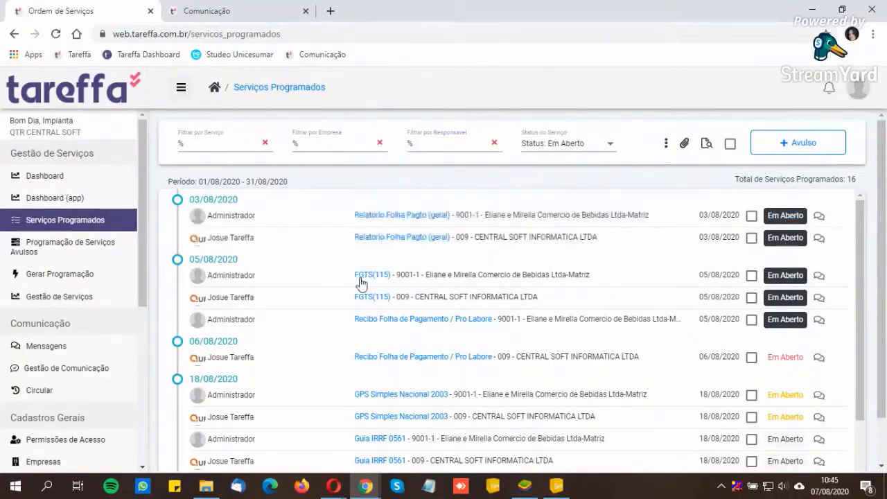
{"action": "left_click_drag", "start_coordinate": [351, 321], "coordinate": [626, 380]}
{"action": "scroll", "coordinate": [626, 381], "scroll_direction": "down", "scroll_amount": 1}
{"action": "left_click_drag", "start_coordinate": [352, 334], "coordinate": [562, 408]}
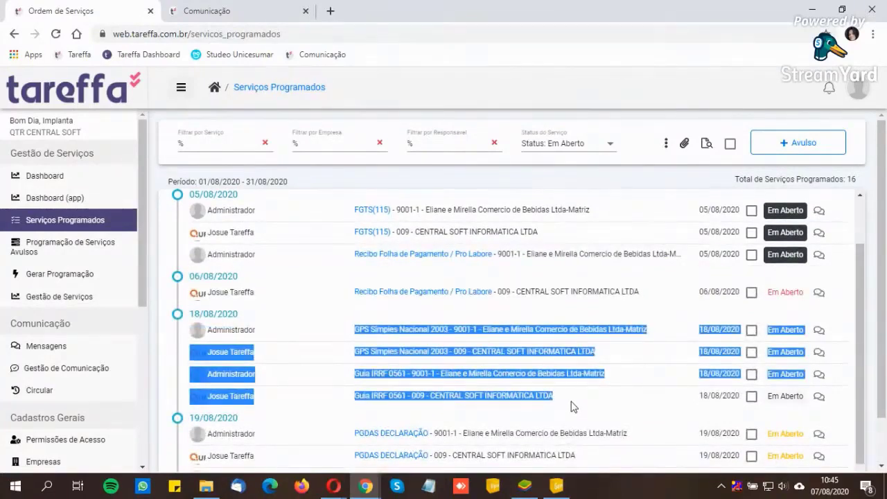
{"action": "left_click", "coordinate": [578, 405]}
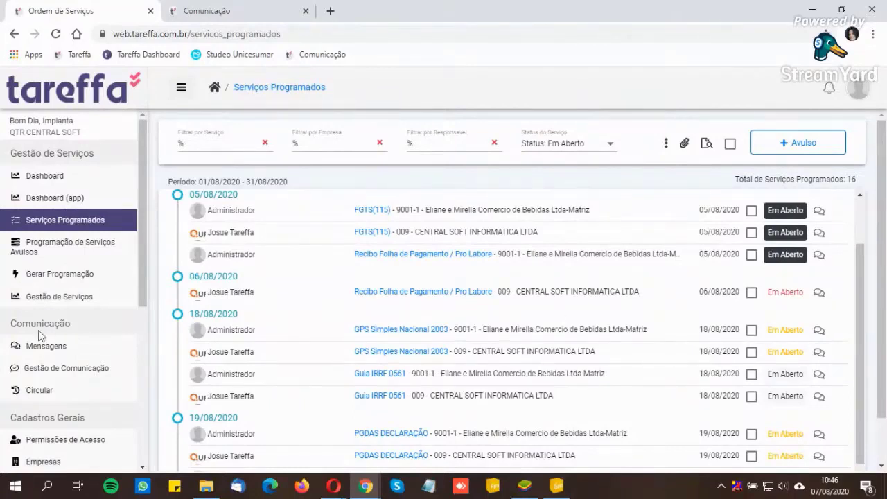
Step: Search the Serviços register for "fgts" and open the FGTS(115) service
{"action": "scroll", "coordinate": [66, 447], "scroll_direction": "down", "scroll_amount": 2}
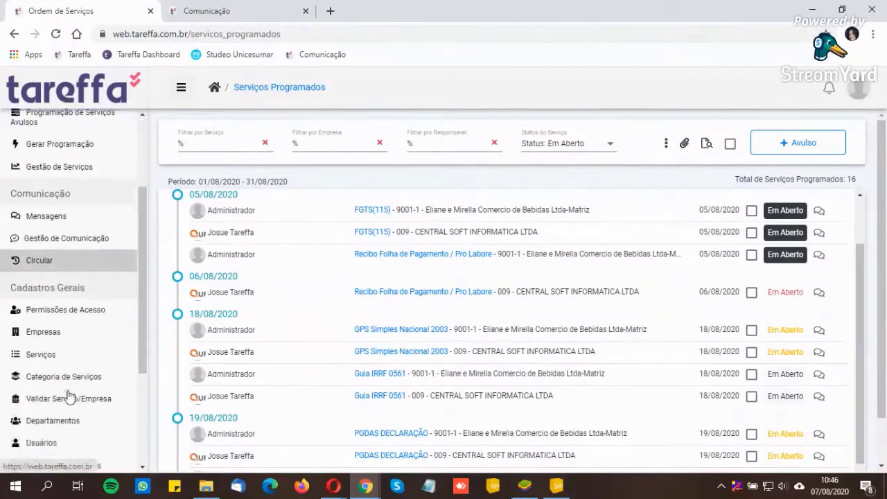
{"action": "left_click", "coordinate": [53, 336]}
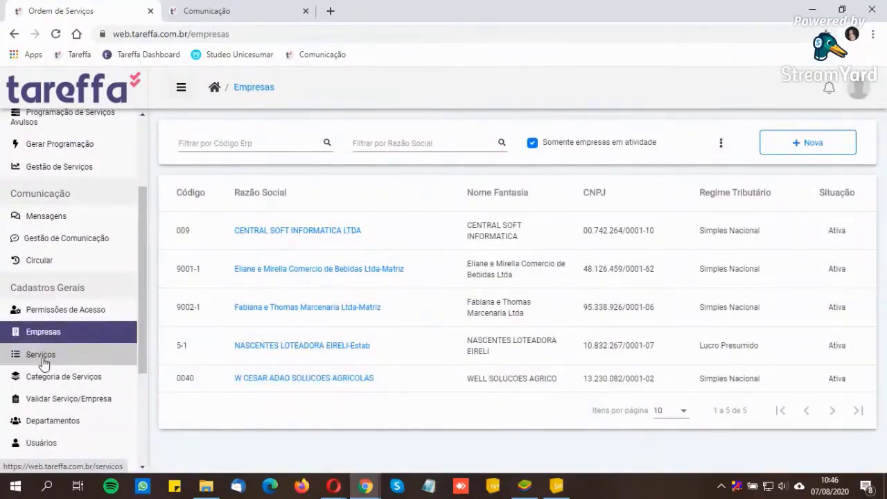
{"action": "left_click", "coordinate": [42, 355]}
{"action": "left_click", "coordinate": [235, 150]}
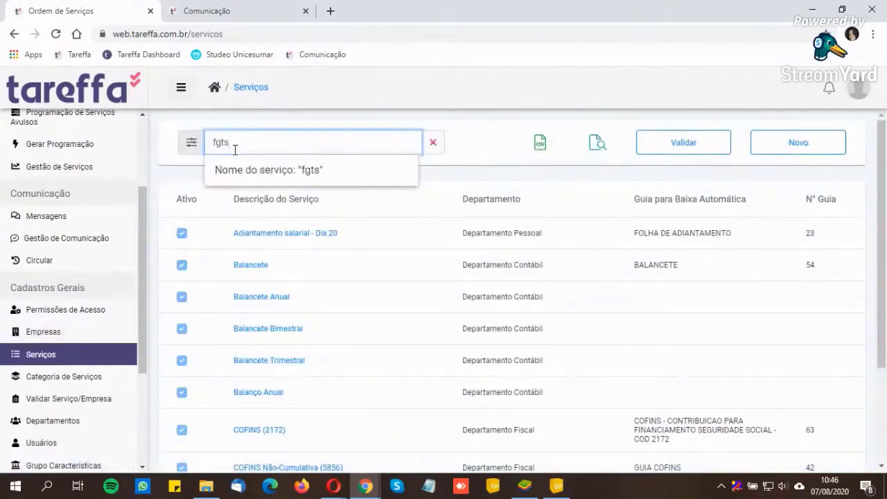
{"action": "left_click", "coordinate": [257, 172]}
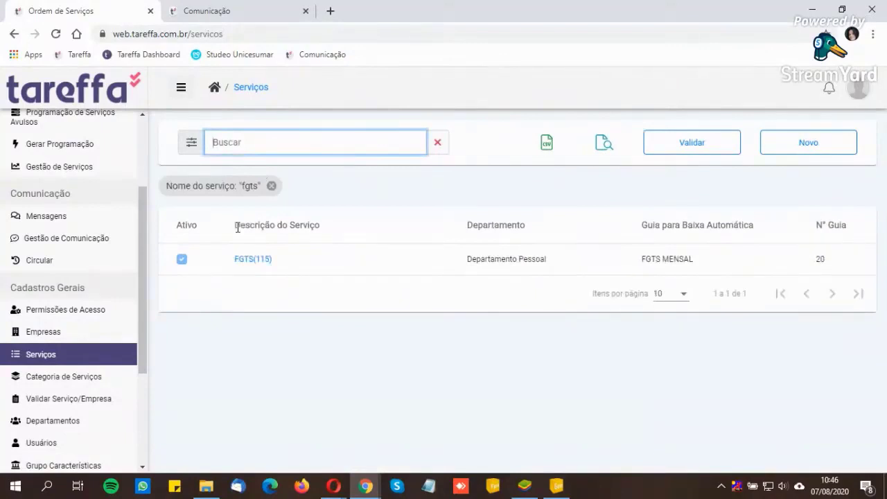
{"action": "left_click", "coordinate": [245, 264]}
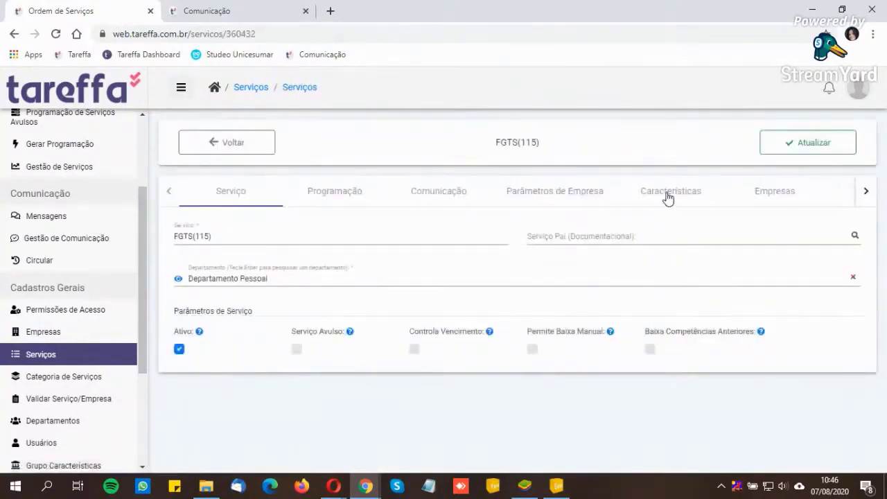
Step: Review the 01.Regime Tributário characteristics of FGTS(115) for the Lucro Real, Presumido and Simples Nac rules
{"action": "left_click", "coordinate": [667, 195]}
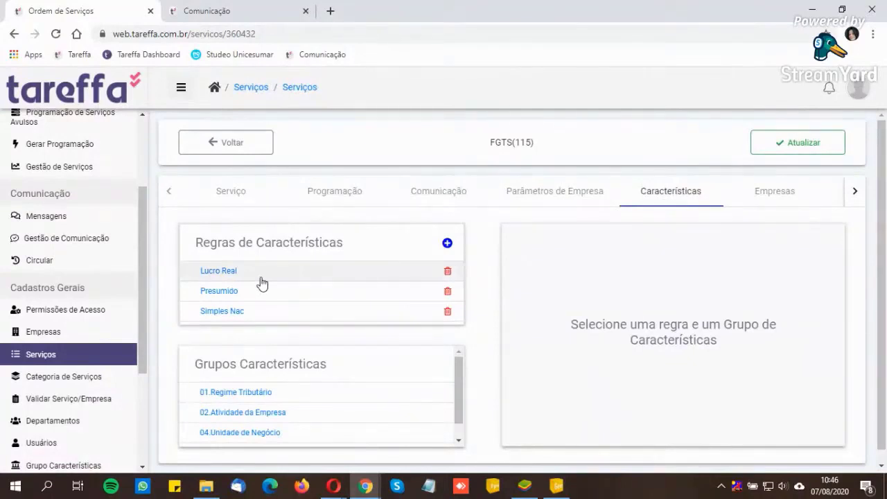
{"action": "left_click", "coordinate": [215, 276]}
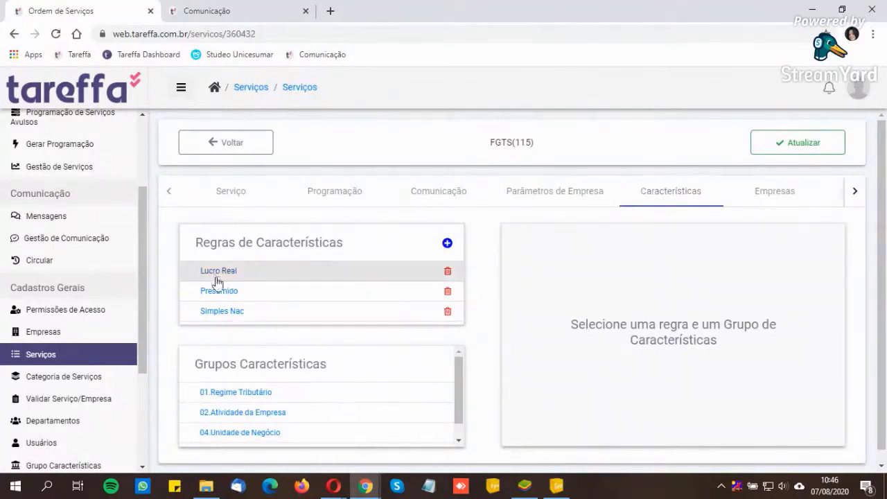
{"action": "left_click", "coordinate": [232, 395]}
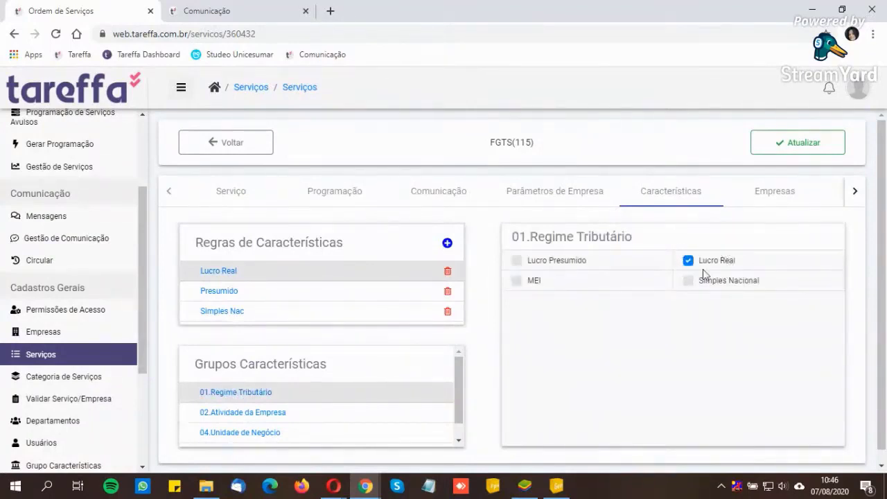
{"action": "left_click", "coordinate": [252, 298]}
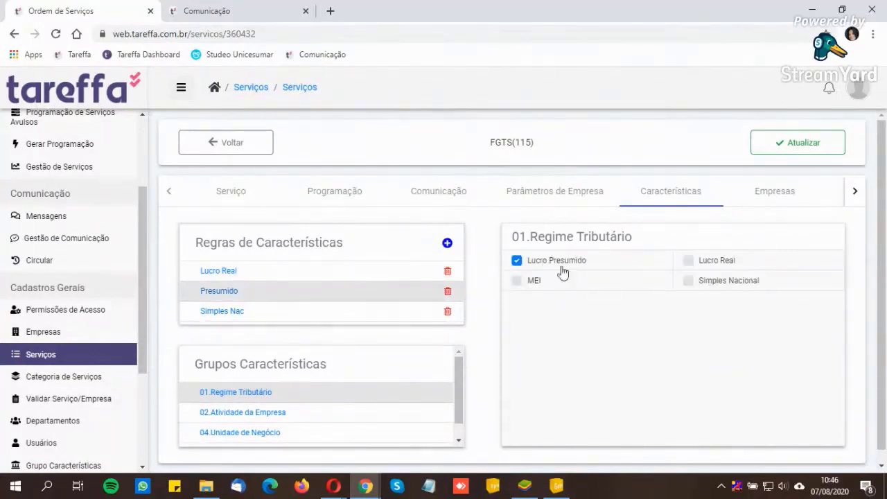
{"action": "left_click", "coordinate": [212, 313]}
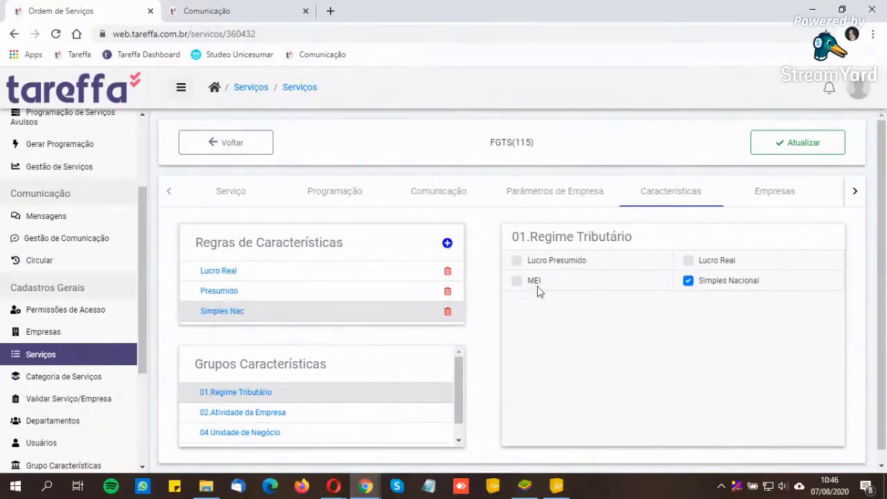
Step: Create a new characteristic rule named MEI for the FGTS(115) service
{"action": "left_click", "coordinate": [447, 244]}
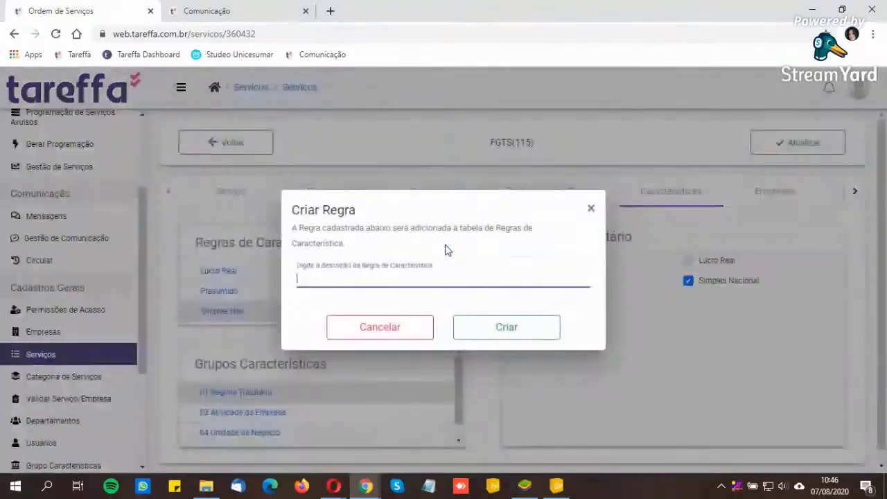
{"action": "type", "text": "MEI"}
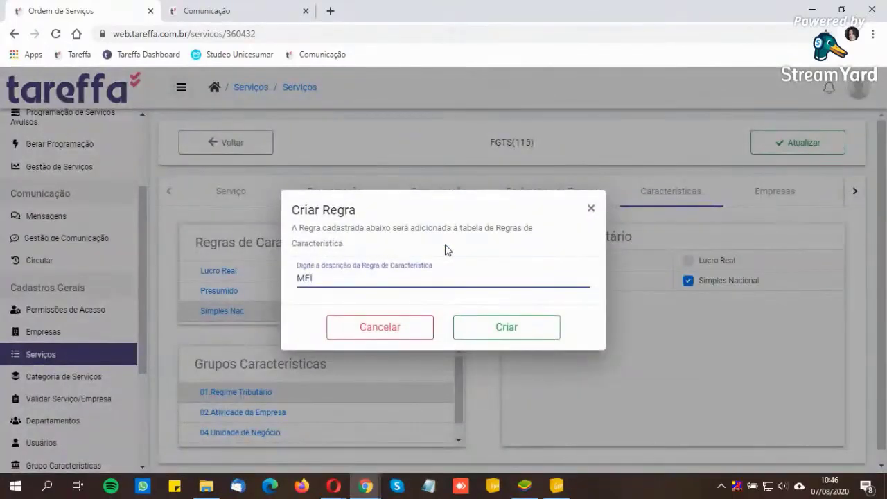
{"action": "left_click", "coordinate": [485, 332]}
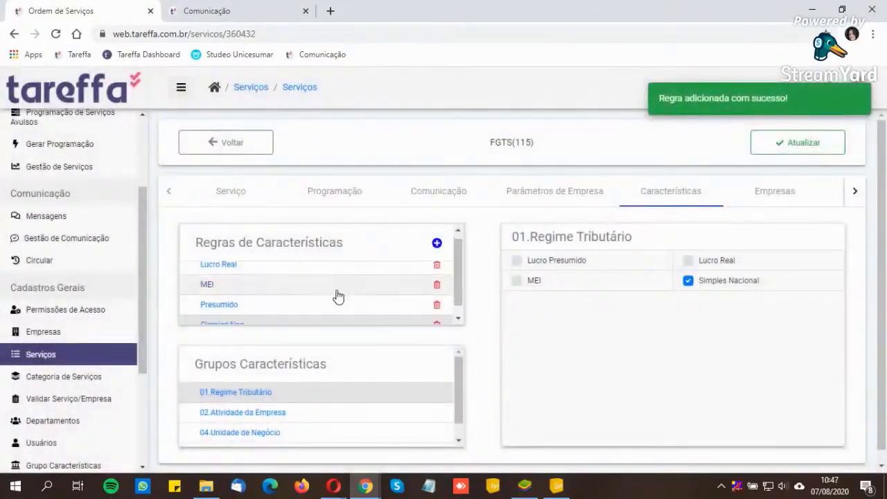
Step: Assign the MEI tax regime to the MEI characteristic rule and update the FGTS(115) service
{"action": "scroll", "coordinate": [277, 291], "scroll_direction": "down", "scroll_amount": 1}
{"action": "left_click", "coordinate": [230, 277]}
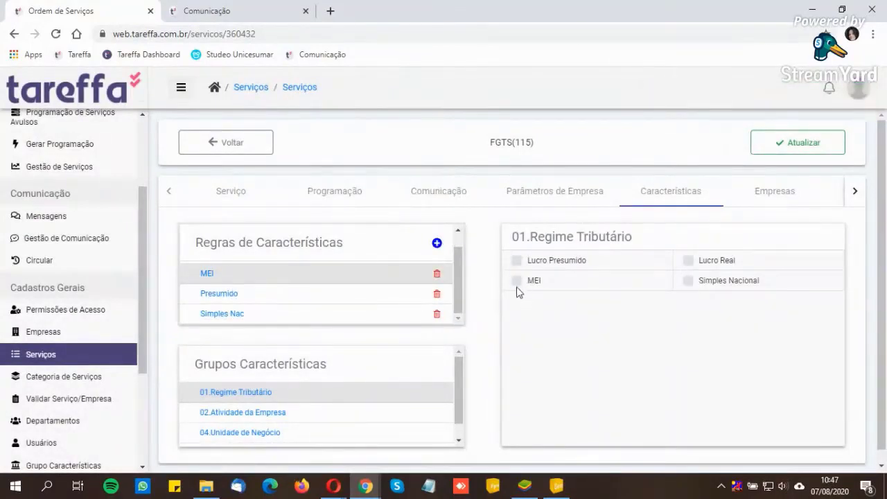
{"action": "left_click", "coordinate": [517, 282]}
{"action": "left_click", "coordinate": [809, 155]}
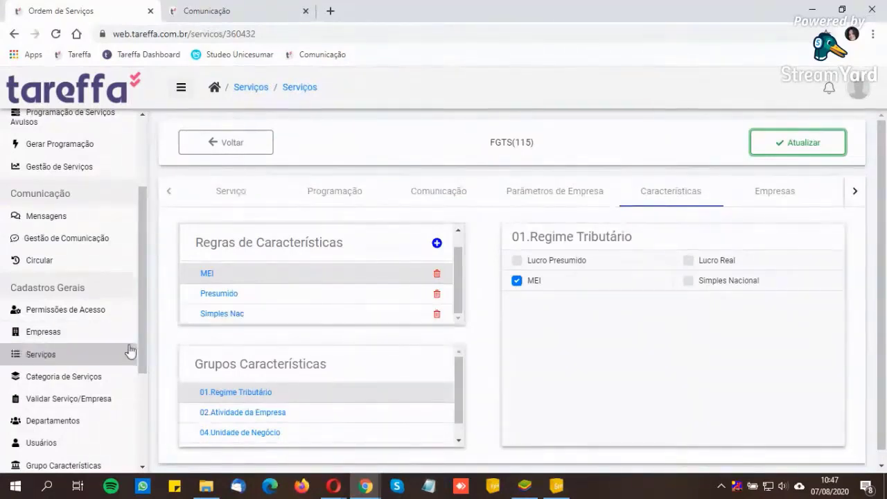
{"action": "left_click_drag", "start_coordinate": [483, 147], "coordinate": [542, 152]}
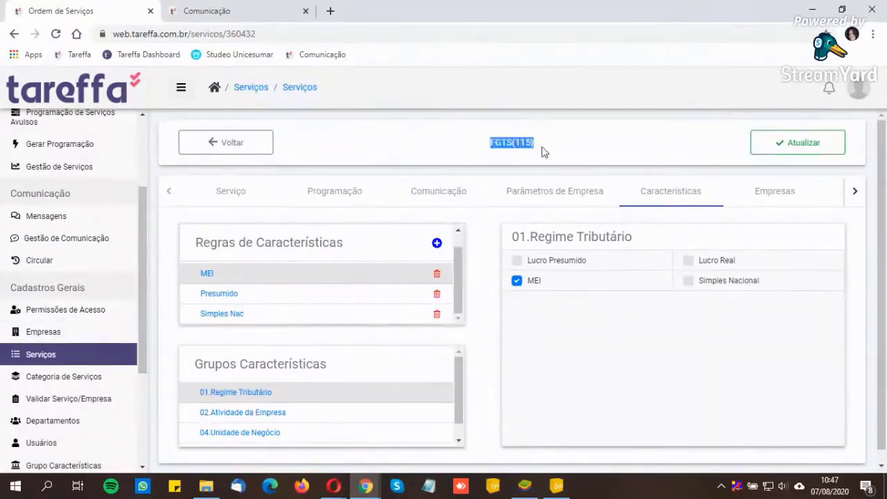
Step: Open company 9001-1 in the Empresas register and check its 01.Regime Tributário characteristics
{"action": "left_click", "coordinate": [44, 333]}
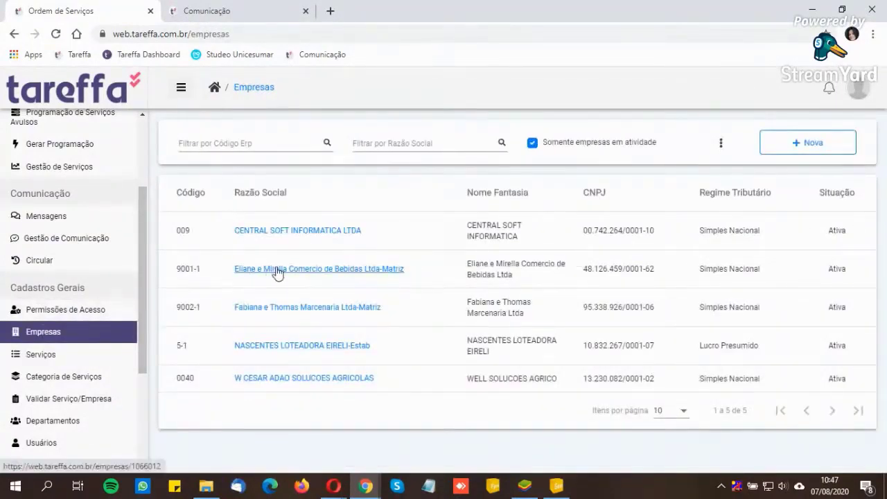
{"action": "left_click", "coordinate": [277, 272]}
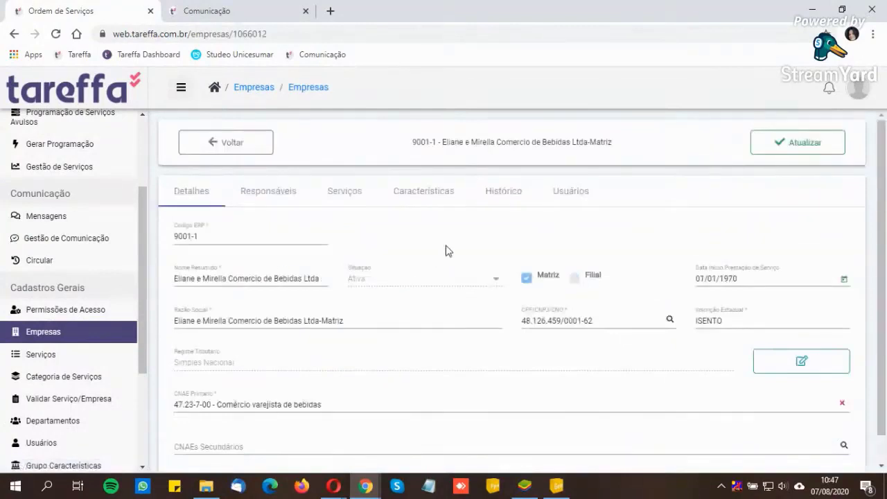
{"action": "left_click", "coordinate": [425, 196]}
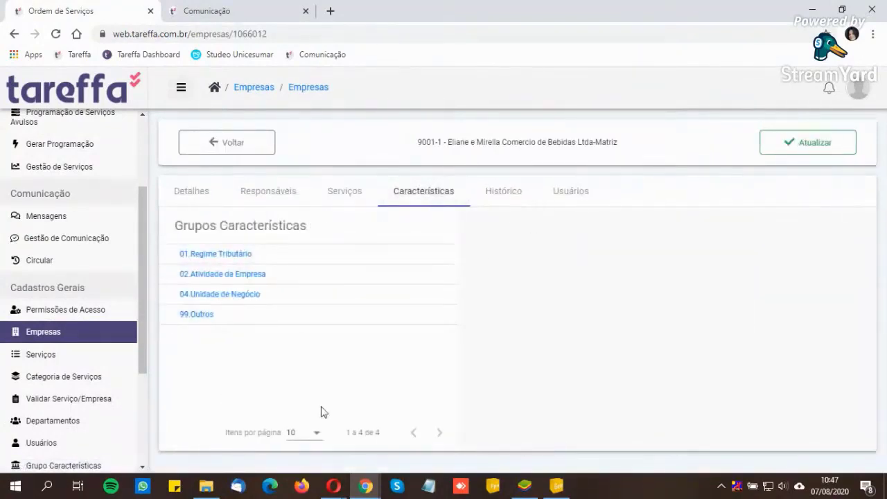
{"action": "left_click", "coordinate": [209, 256]}
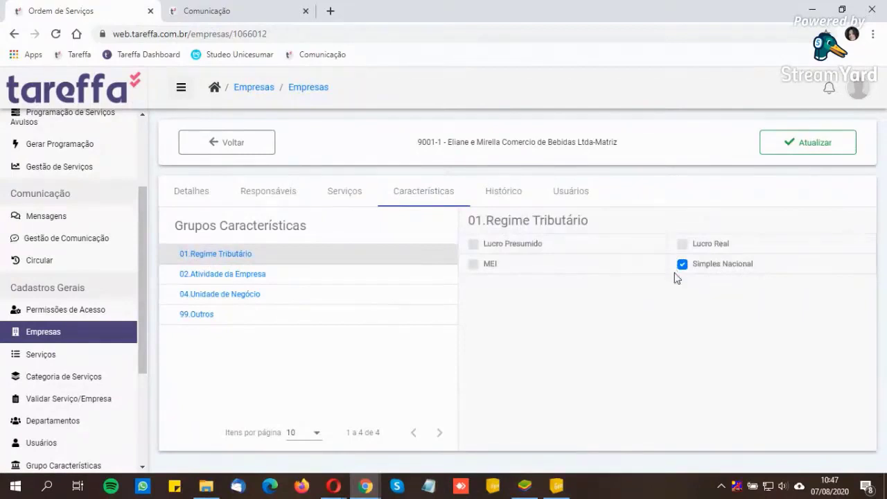
Step: Generate company 9001-1's services automatically from its registered characteristics
{"action": "left_click", "coordinate": [343, 197]}
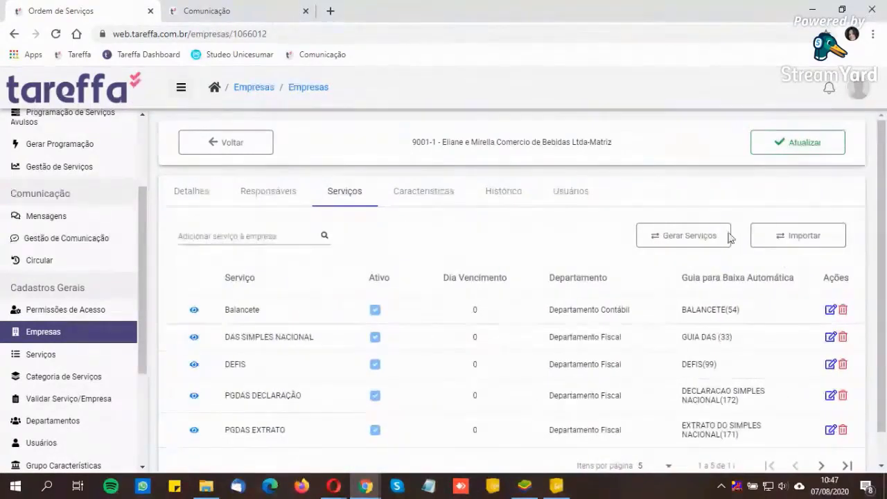
{"action": "left_click", "coordinate": [691, 236]}
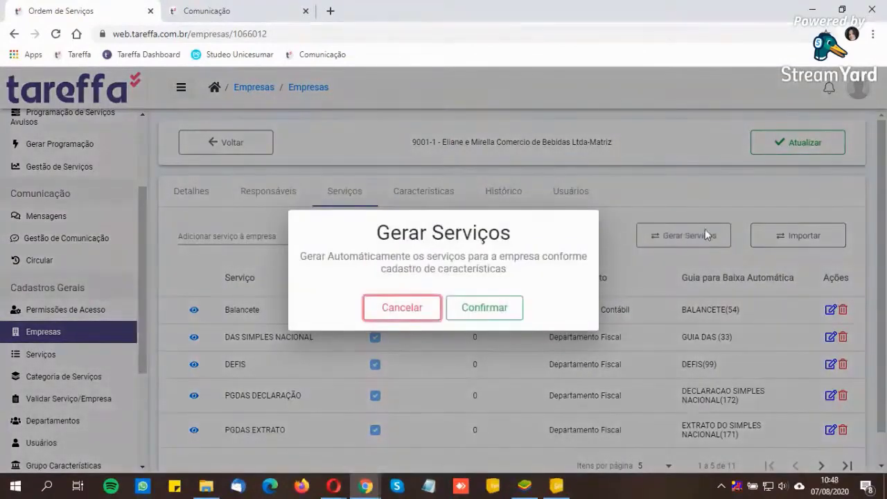
{"action": "left_click", "coordinate": [476, 311]}
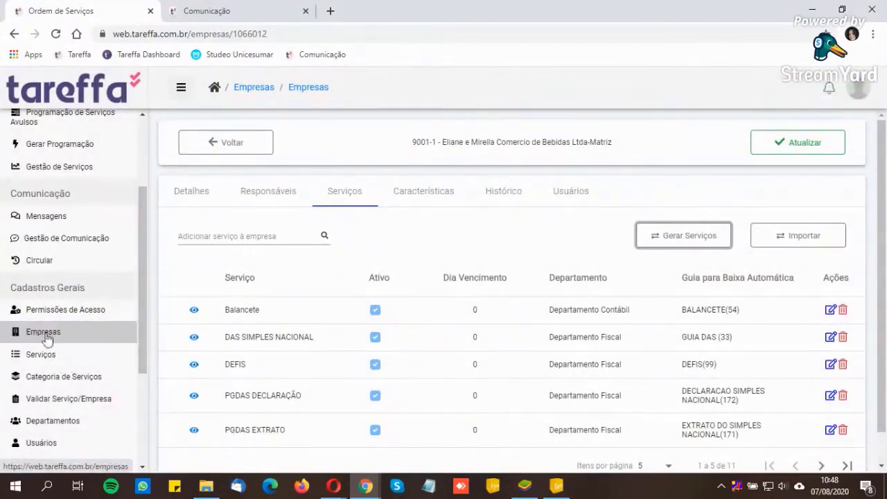
Step: Examine the next page of company 9001-1's services, highlighting the FGTS(115) entry
{"action": "left_click", "coordinate": [821, 467]}
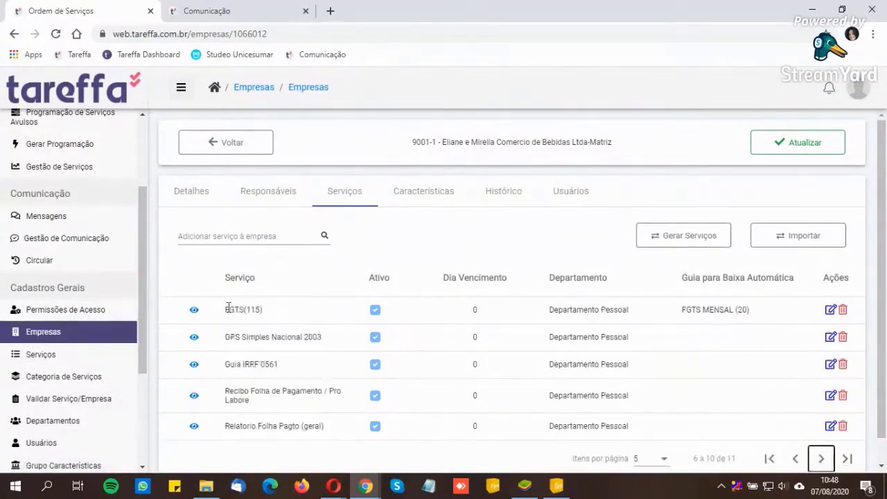
{"action": "left_click_drag", "start_coordinate": [225, 310], "coordinate": [819, 316]}
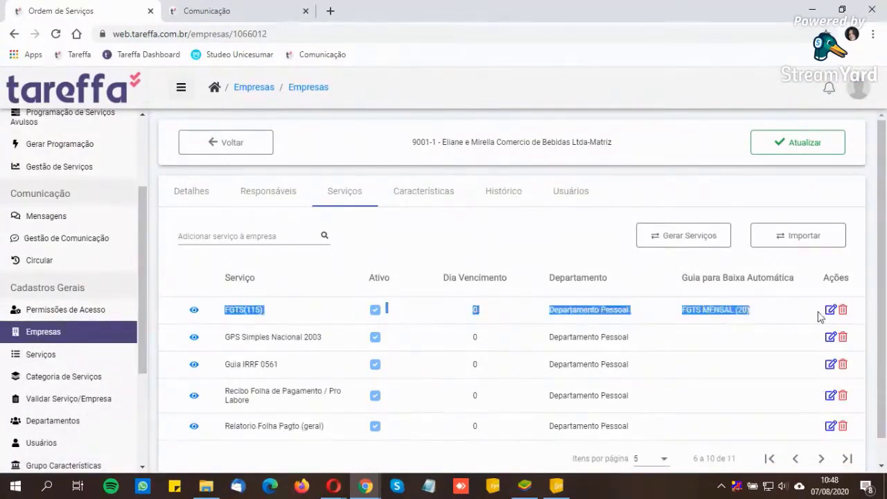
{"action": "left_click", "coordinate": [787, 331]}
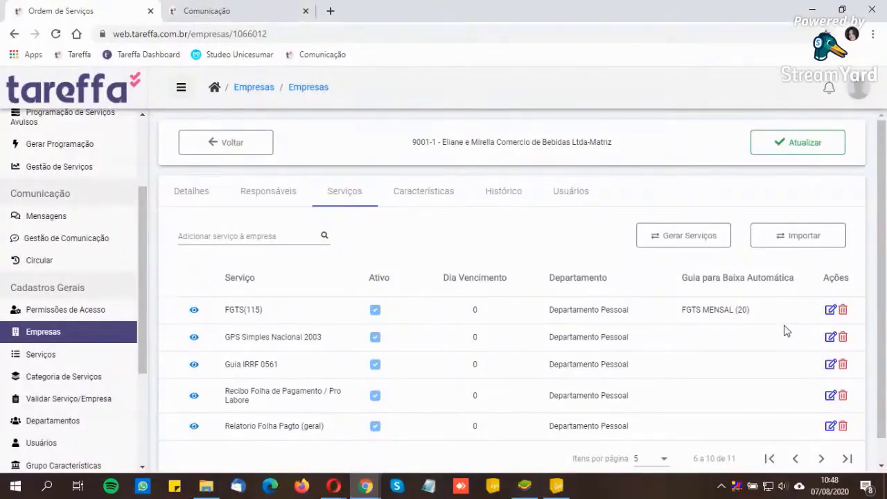
Step: Recheck the company's tax regime characteristic and compare it with the characteristic rules of the FGTS(115) service
{"action": "left_click", "coordinate": [415, 193]}
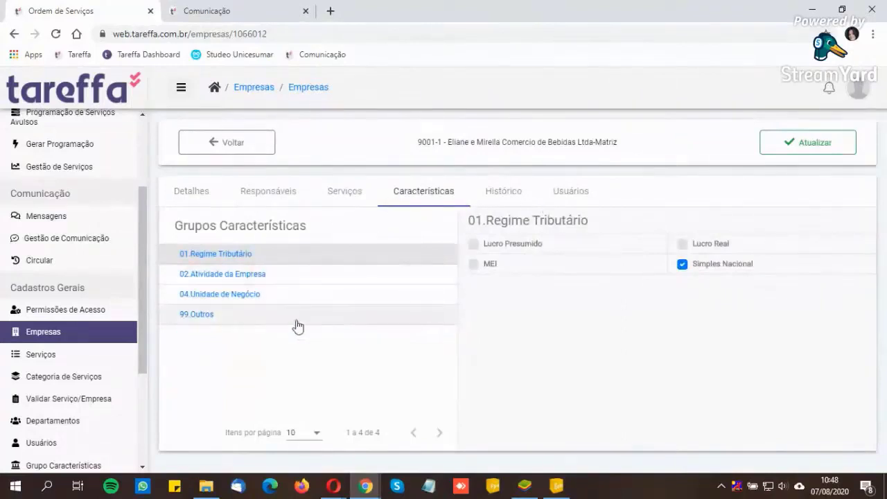
{"action": "left_click", "coordinate": [77, 367]}
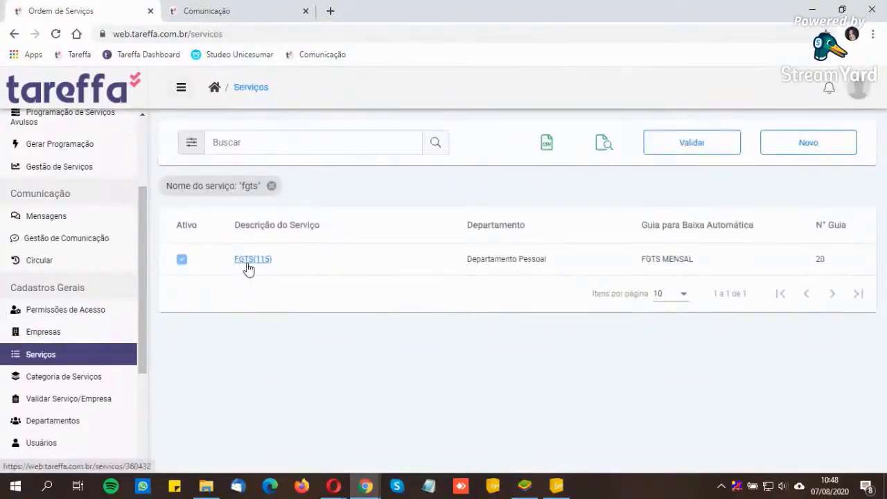
{"action": "left_click", "coordinate": [248, 266]}
{"action": "left_click", "coordinate": [662, 197]}
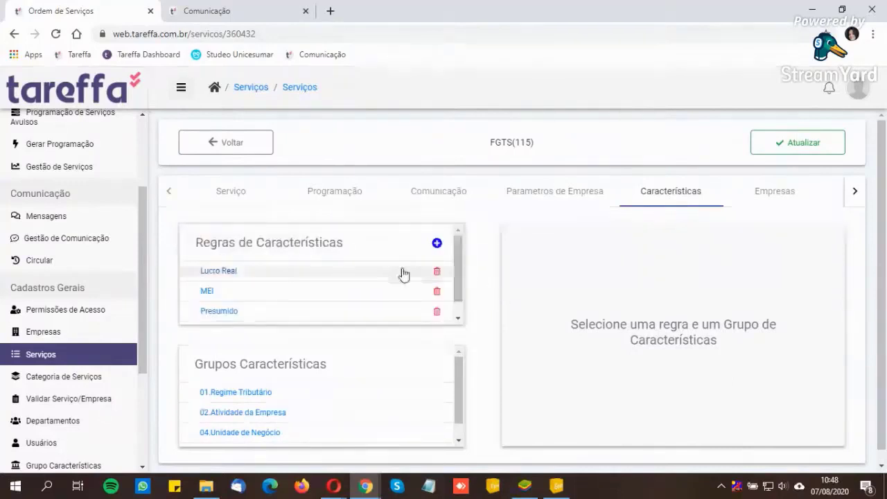
{"action": "scroll", "coordinate": [301, 317], "scroll_direction": "down", "scroll_amount": 1}
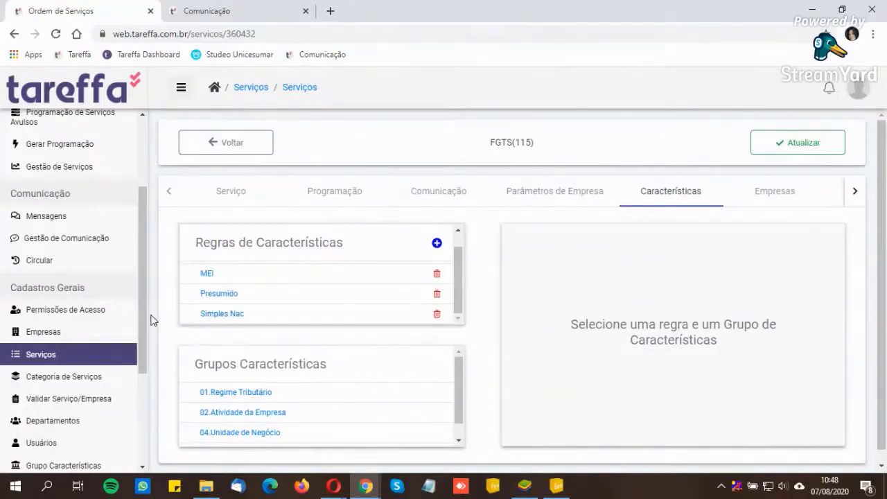
Step: Open Serviços Programados to review the scheduled services of both companies
{"action": "left_click_drag", "start_coordinate": [142, 313], "coordinate": [133, 215]}
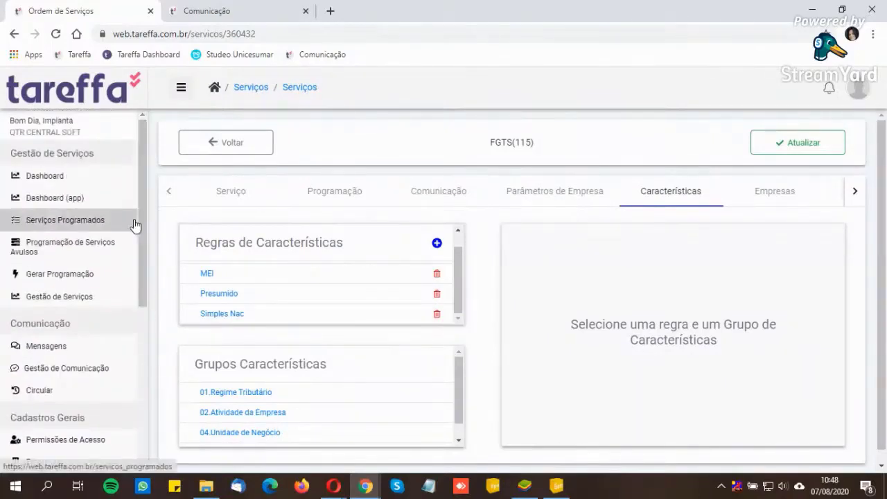
{"action": "left_click", "coordinate": [54, 226]}
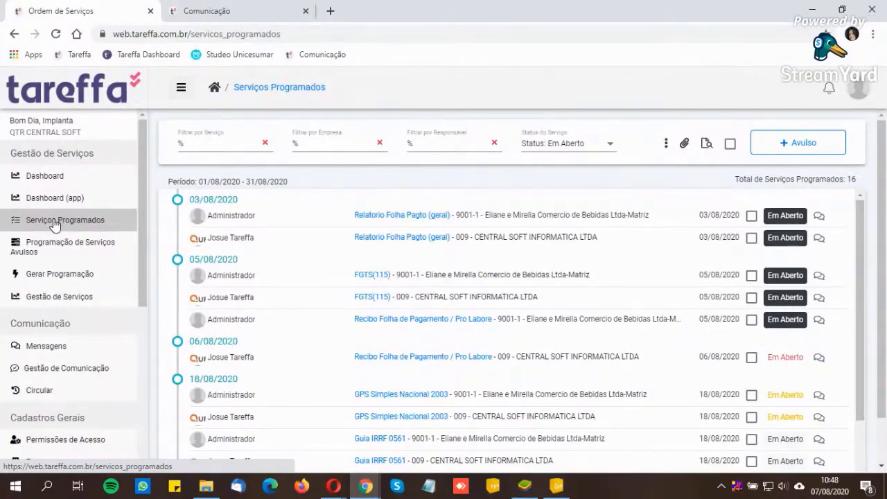
{"action": "left_click", "coordinate": [119, 224]}
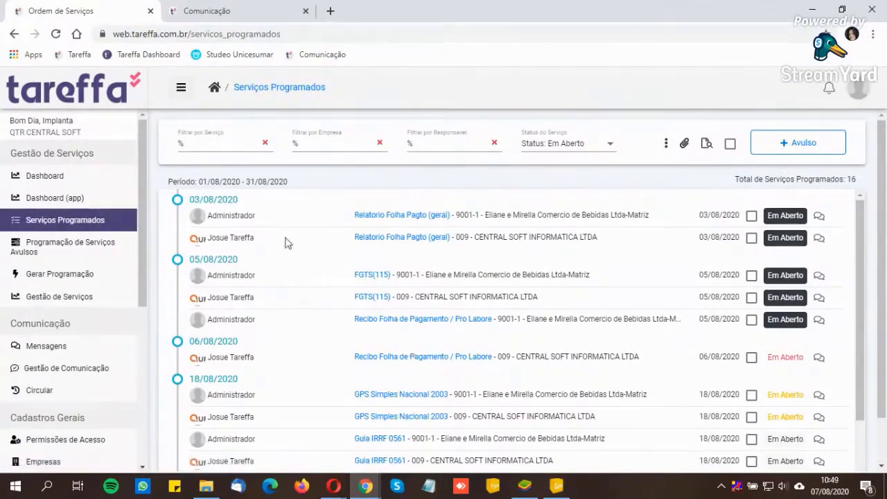
Step: Switch to Questor, open the Folha de Pagamento module and select company 9001 with calculation period 1 (07/2020 - Mensal)
{"action": "left_click", "coordinate": [557, 488]}
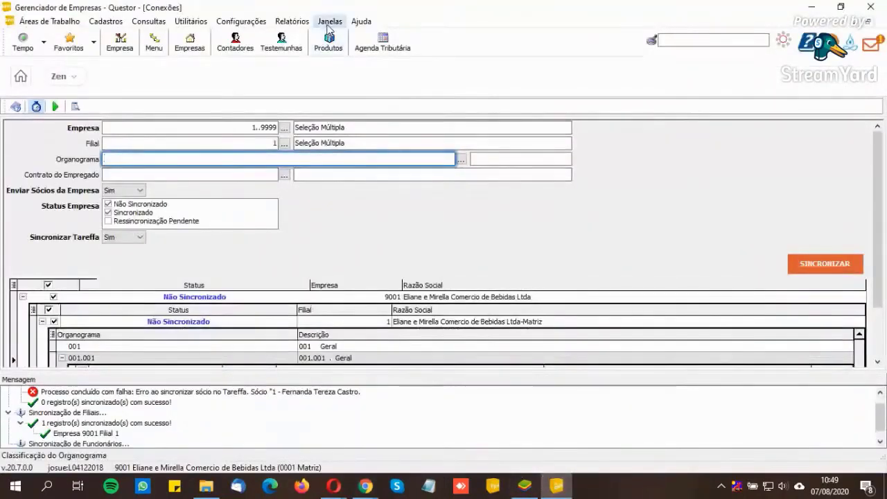
{"action": "left_click", "coordinate": [330, 21]}
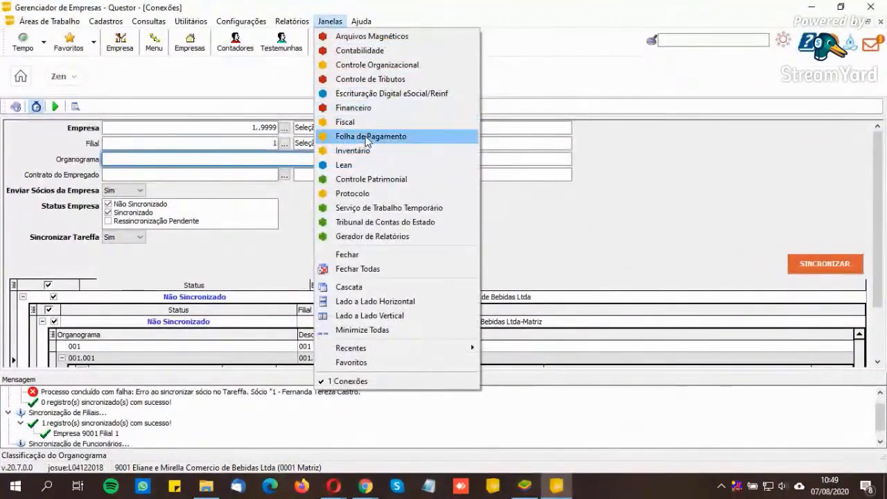
{"action": "left_click", "coordinate": [376, 136]}
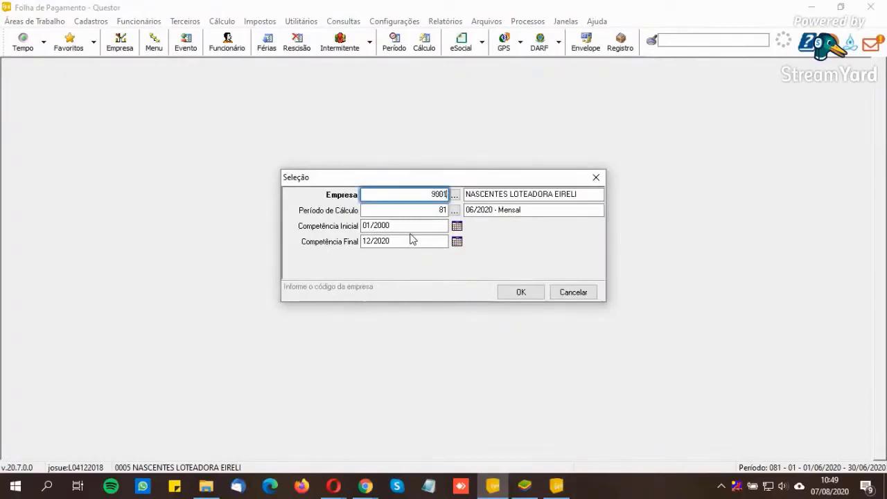
{"action": "key", "text": "Tab"}
{"action": "key", "text": "Tab"}
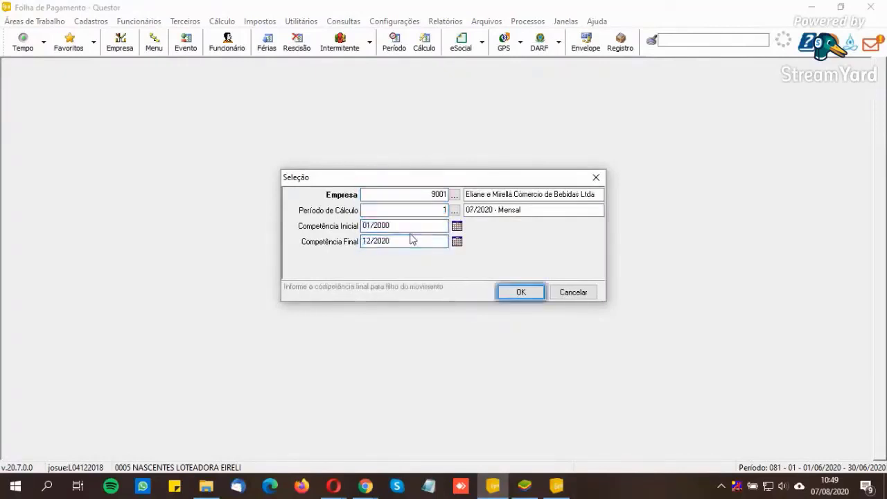
{"action": "key", "text": "Return"}
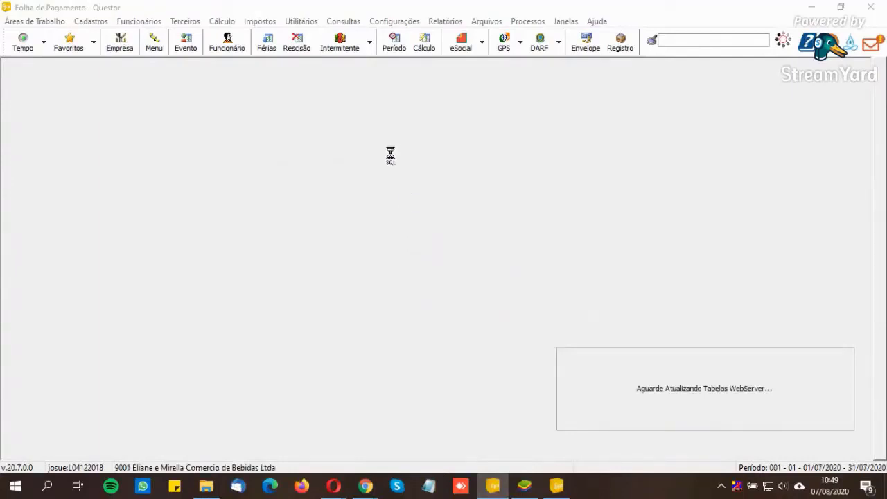
Step: Calculate company 9001's 07/2020 payroll and review the Pro-Labore, IRRF and INSS events in the Ficha Financeira query
{"action": "left_click", "coordinate": [425, 53]}
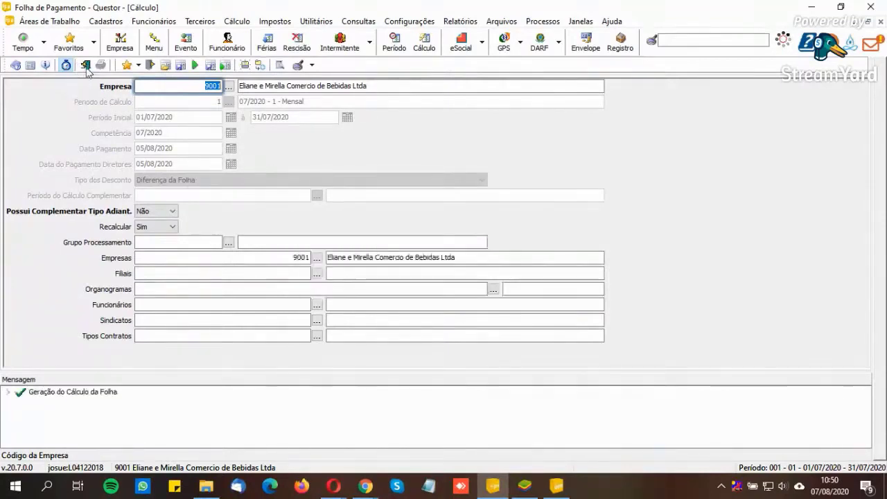
{"action": "left_click", "coordinate": [86, 66]}
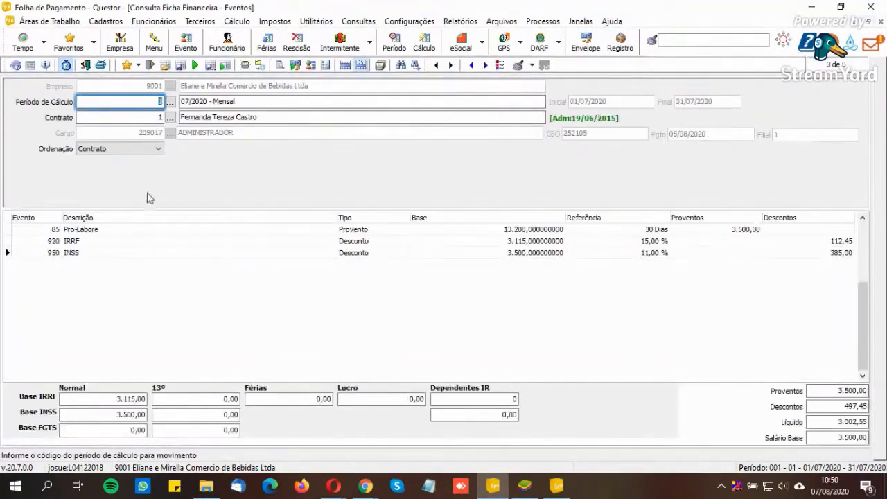
{"action": "left_click", "coordinate": [690, 230]}
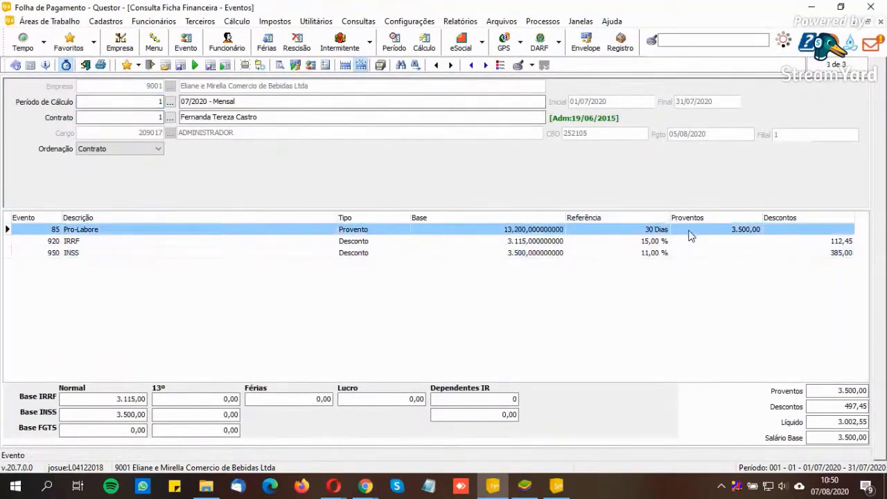
{"action": "left_click", "coordinate": [163, 240]}
{"action": "left_click", "coordinate": [161, 254]}
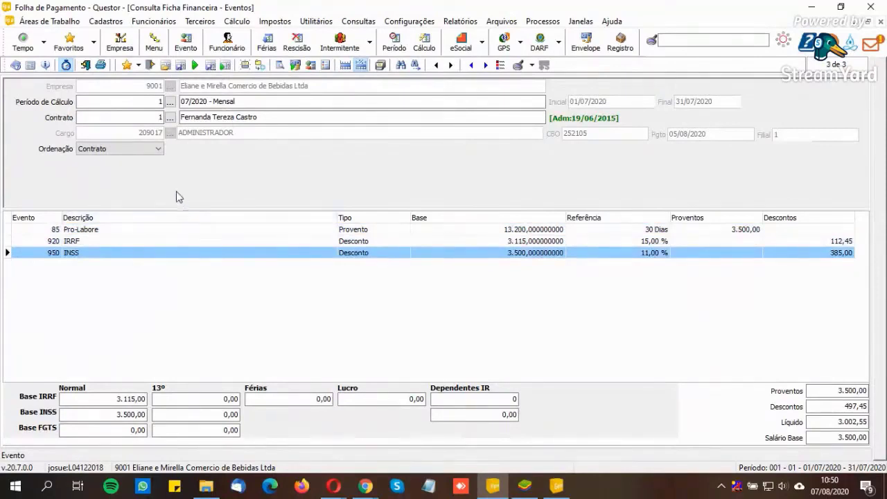
Step: Open the general Relação de Cálculo report for company 9001, period 07/2020 - Mensal, and go through its parameters
{"action": "left_click", "coordinate": [452, 25]}
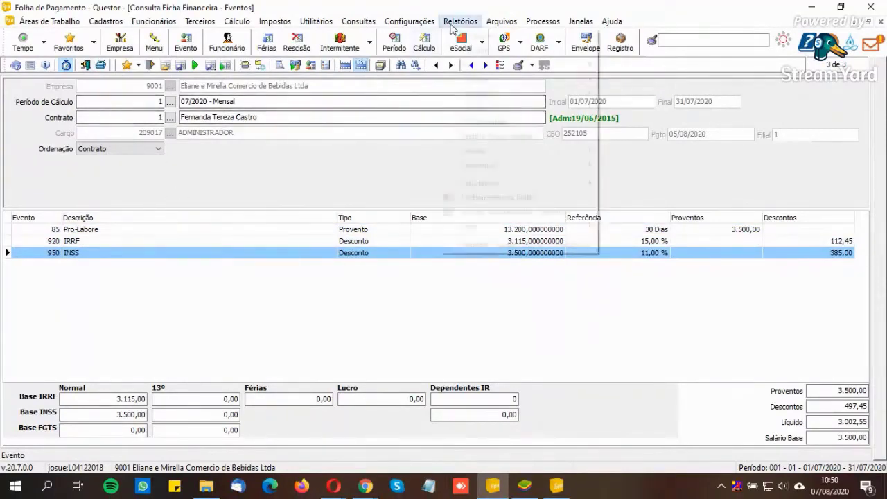
{"action": "mouse_move", "coordinate": [536, 82]}
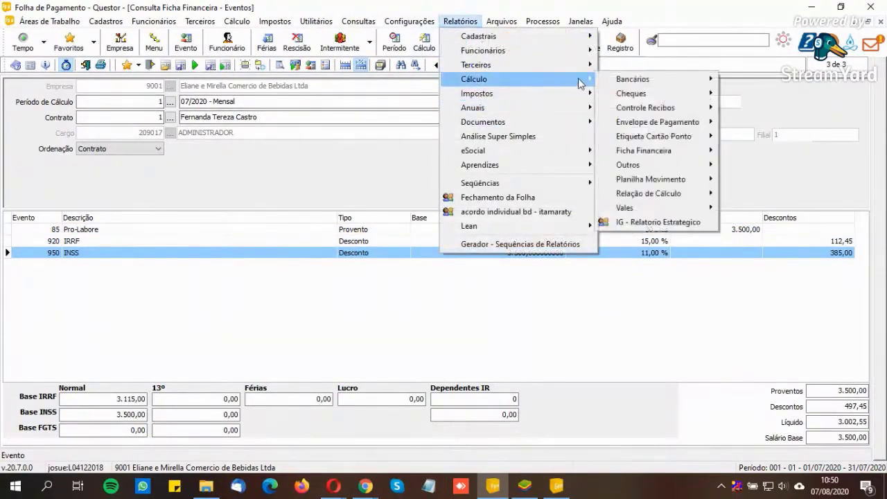
{"action": "mouse_move", "coordinate": [661, 193]}
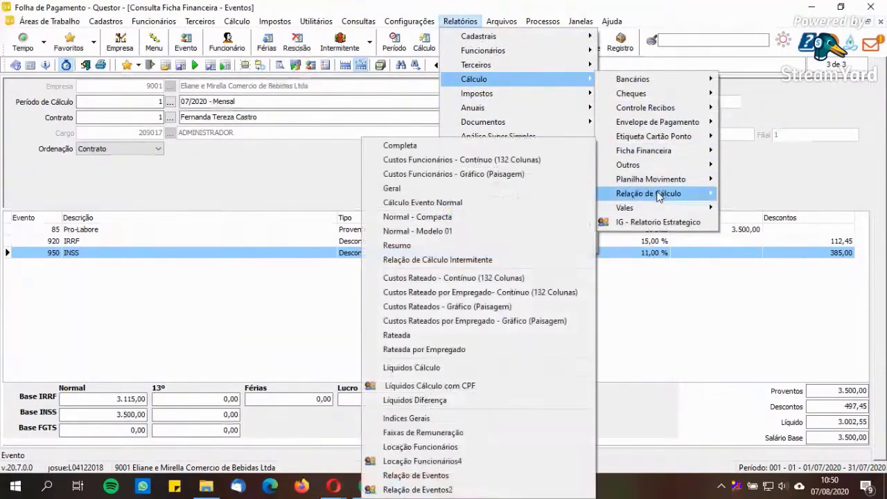
{"action": "left_click", "coordinate": [469, 189]}
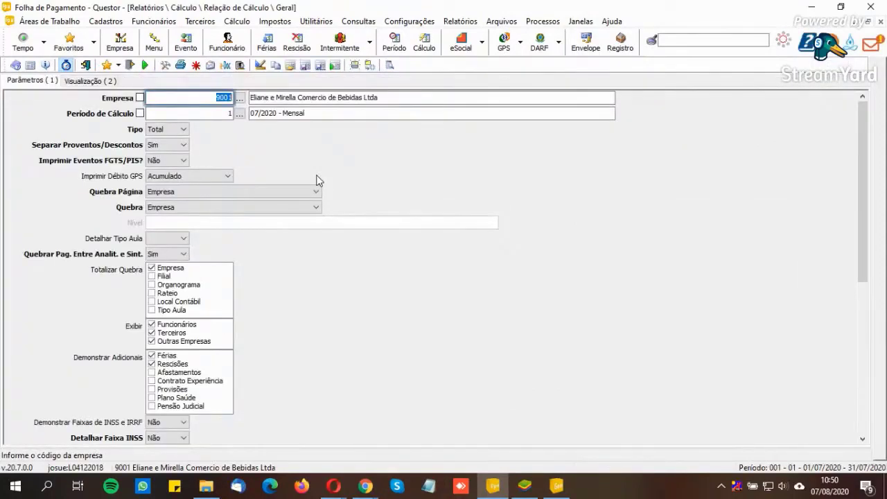
{"action": "key", "text": "Tab"}
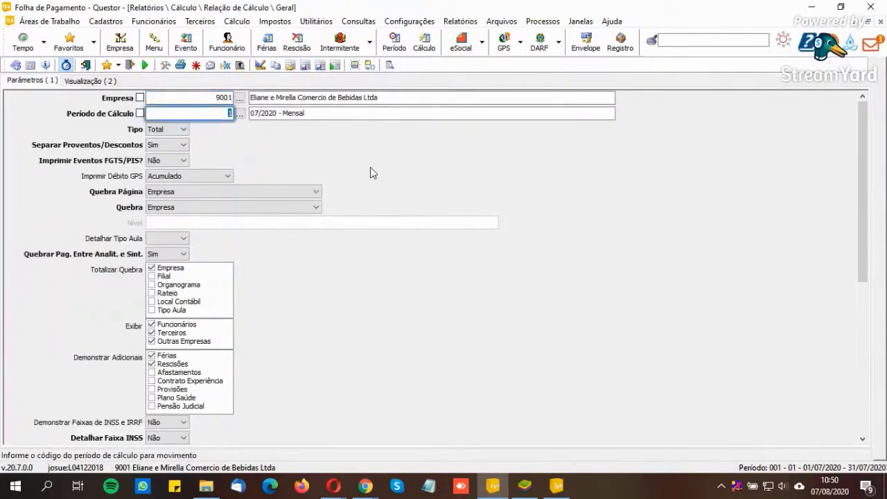
{"action": "scroll", "coordinate": [381, 184], "scroll_direction": "down", "scroll_amount": 5}
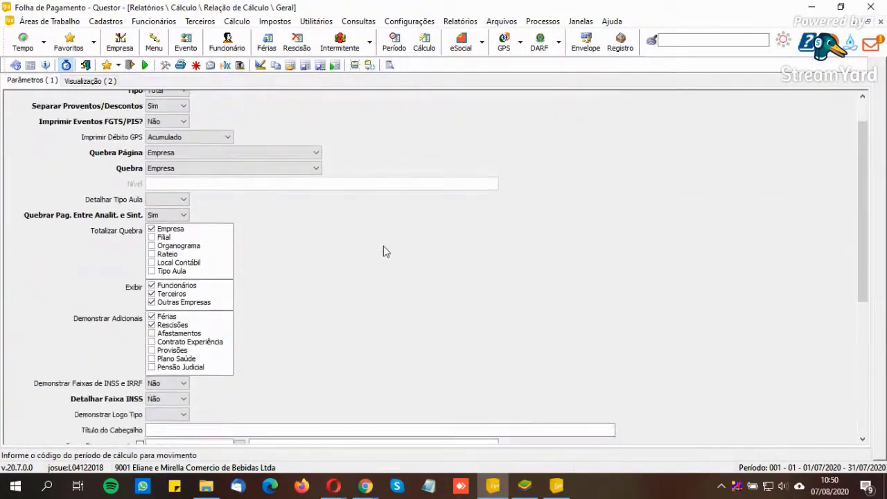
{"action": "scroll", "coordinate": [323, 331], "scroll_direction": "down", "scroll_amount": 1}
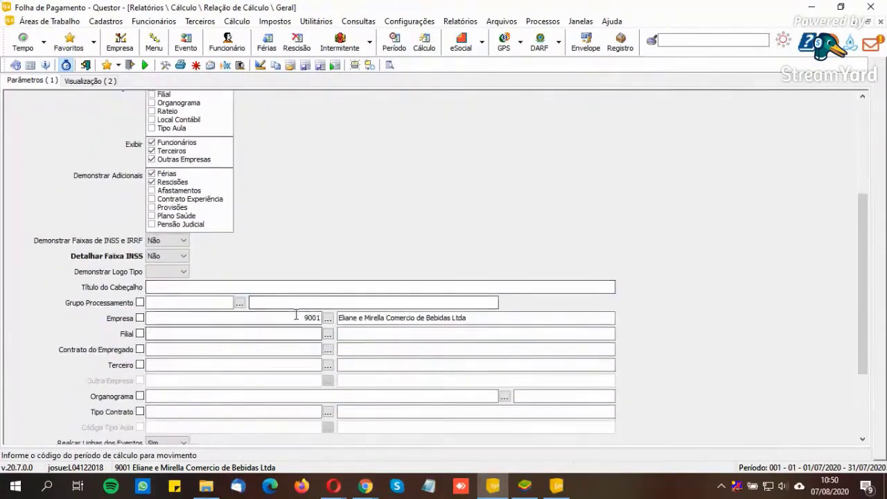
Step: Try a multiple selection of 8050..9001 in the report's company filter, with separation enabled for Empresa and Filial
{"action": "key", "text": "shift+Tab"}
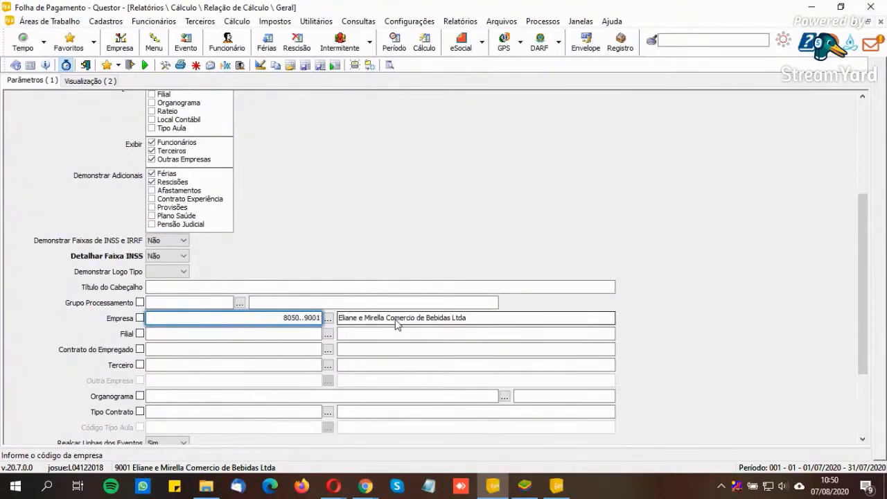
{"action": "key", "text": "Tab"}
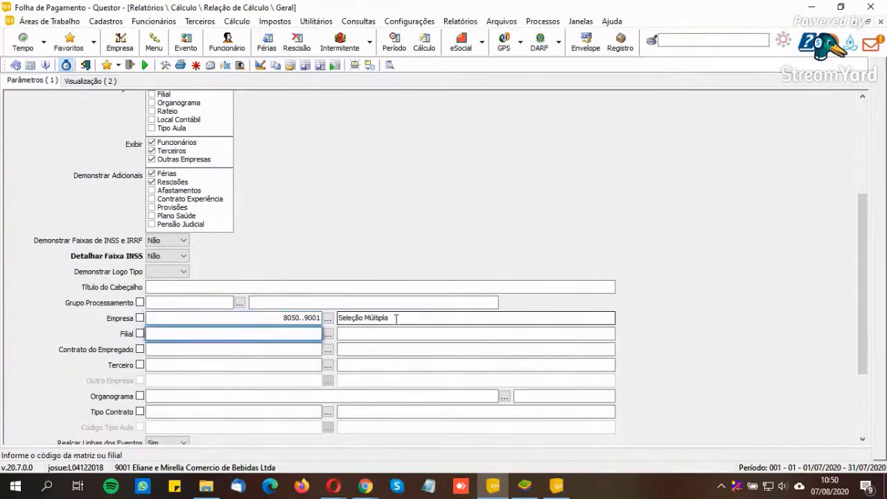
{"action": "left_click", "coordinate": [139, 318]}
{"action": "left_click", "coordinate": [139, 334]}
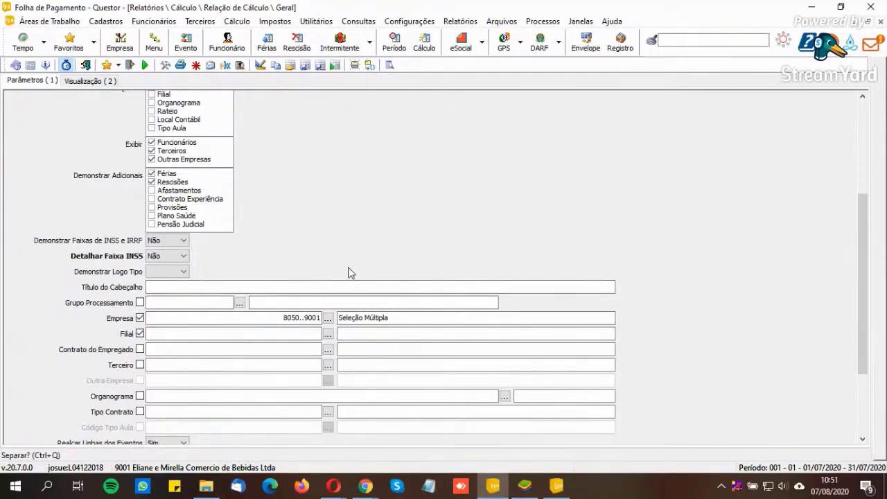
Step: Restore the report's company filter to 9001 and turn off the separation for Empresa and Filial
{"action": "left_click_drag", "start_coordinate": [284, 318], "coordinate": [307, 318]}
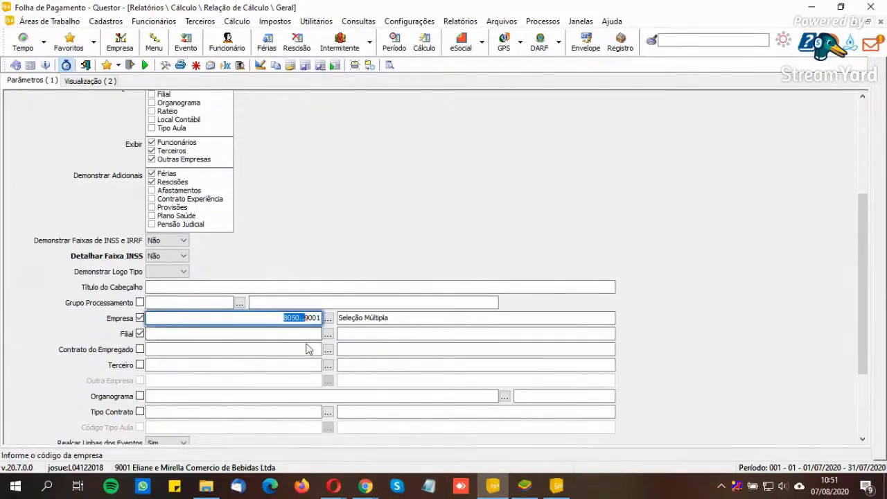
{"action": "type", "text": "9001"}
{"action": "key", "text": "Tab"}
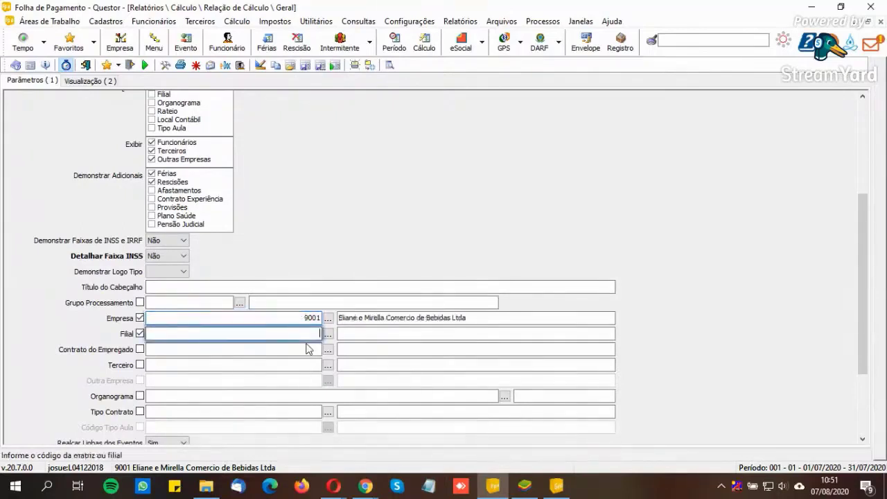
{"action": "left_click", "coordinate": [141, 332]}
Step: Generate the Relação de Cálculo report with Imprimir Débito GPS set to Acumulado and review both of its pages
{"action": "scroll", "coordinate": [286, 247], "scroll_direction": "up", "scroll_amount": 5}
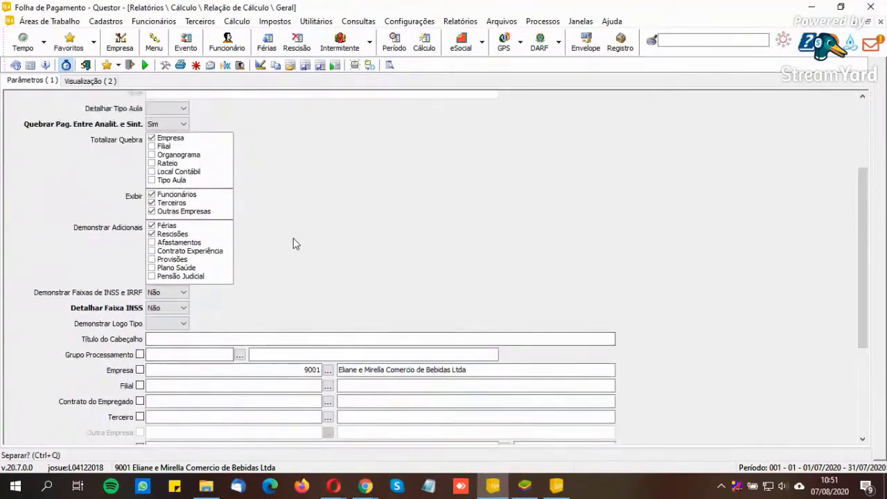
{"action": "scroll", "coordinate": [329, 301], "scroll_direction": "down", "scroll_amount": 3}
{"action": "scroll", "coordinate": [326, 291], "scroll_direction": "up", "scroll_amount": 3}
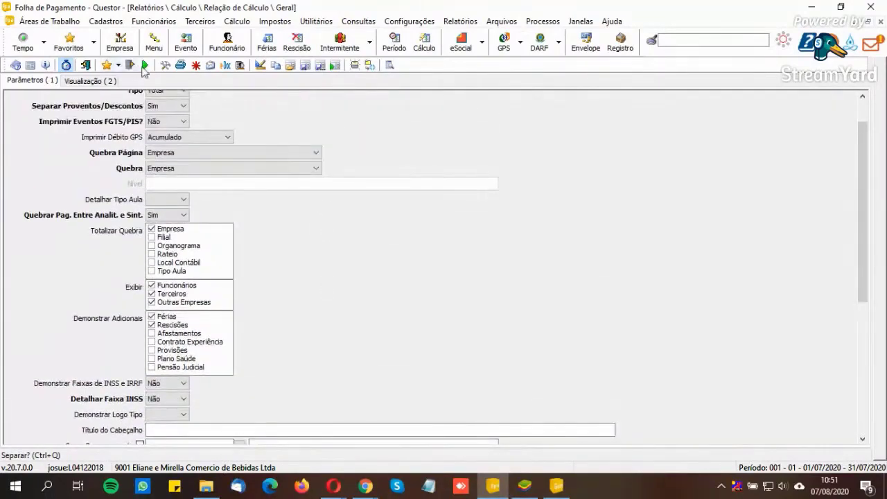
{"action": "left_click", "coordinate": [161, 137]}
{"action": "left_click", "coordinate": [162, 146]}
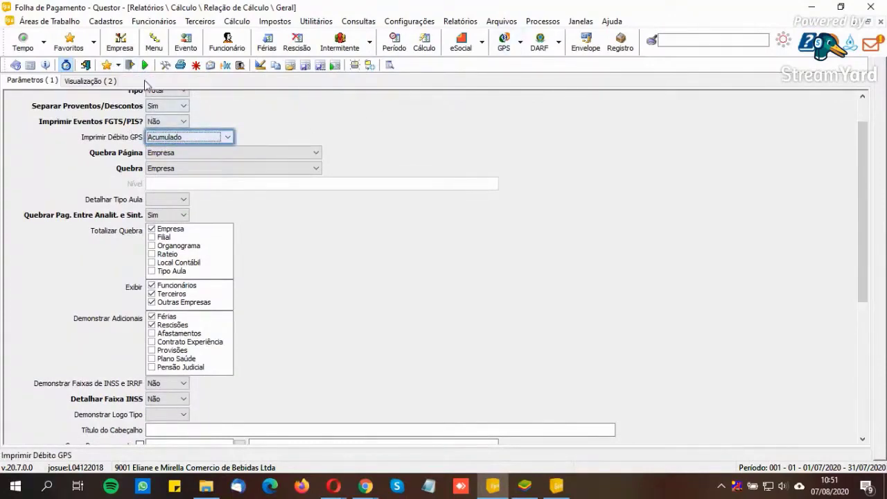
{"action": "left_click", "coordinate": [145, 66]}
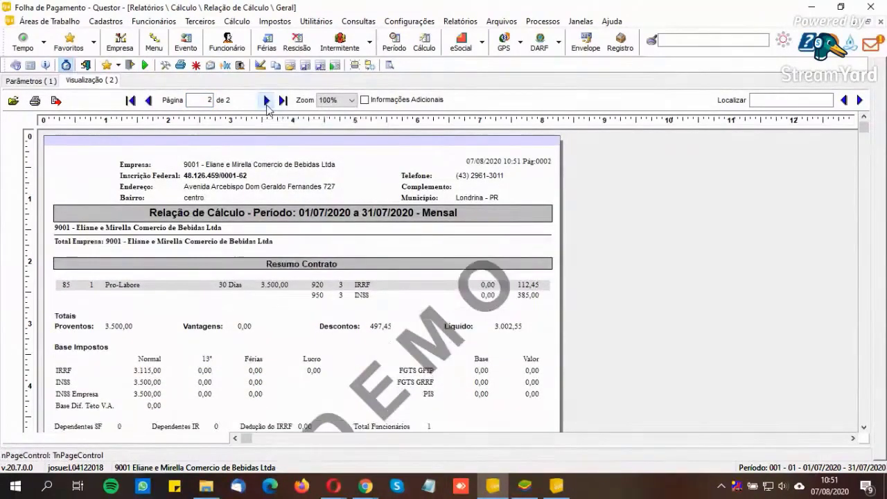
{"action": "scroll", "coordinate": [329, 312], "scroll_direction": "down", "scroll_amount": 10}
{"action": "scroll", "coordinate": [330, 311], "scroll_direction": "up", "scroll_amount": 10}
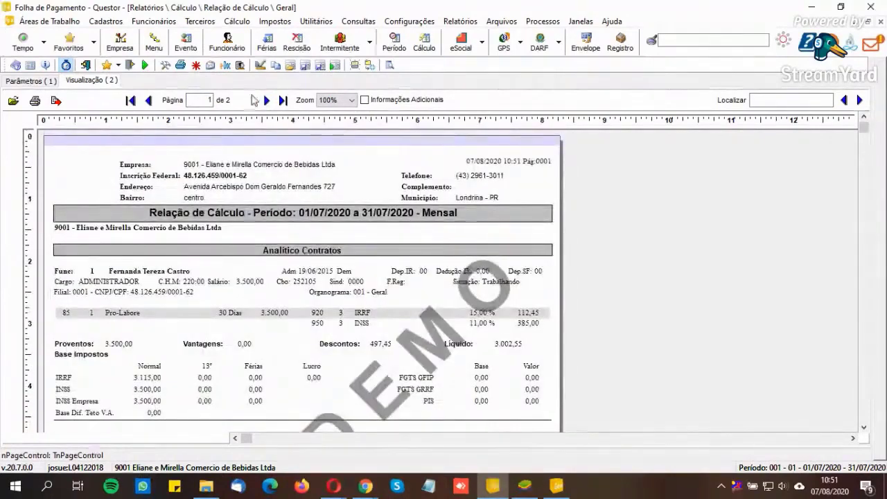
Step: Try to publish the report to e-Doc as a PDF of type Demonstrativos (Departamento Pessoal) for branch 1, and dismiss the resulting messages
{"action": "left_click", "coordinate": [226, 67]}
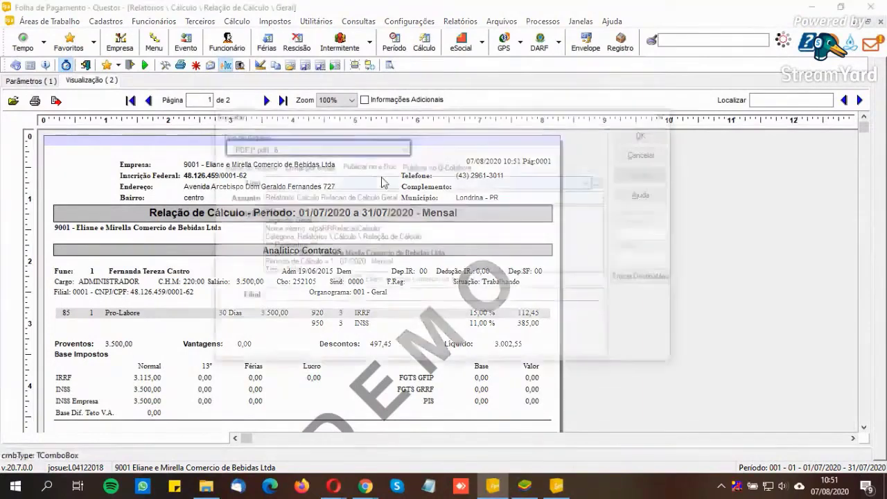
{"action": "left_click", "coordinate": [308, 182]}
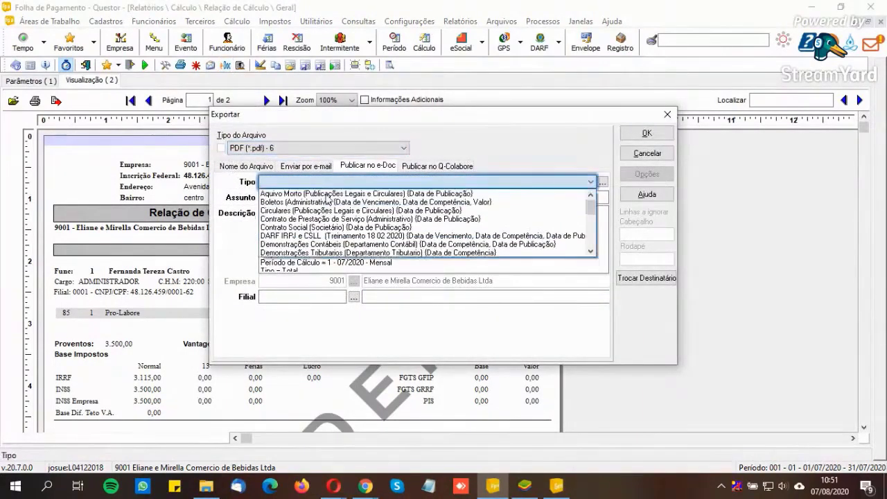
{"action": "left_click", "coordinate": [591, 252]}
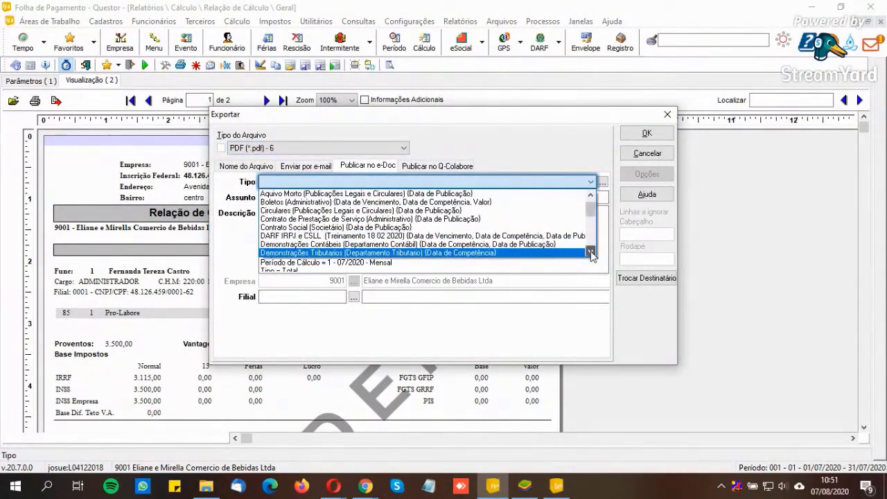
{"action": "left_click", "coordinate": [591, 254]}
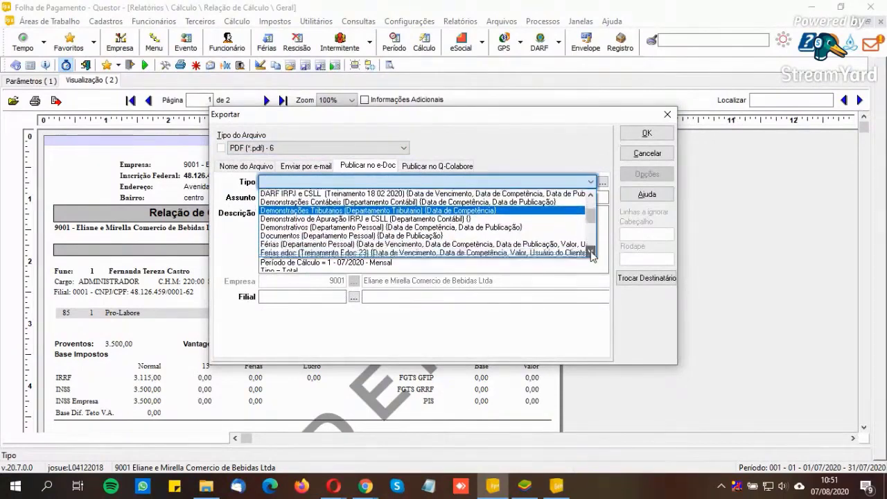
{"action": "left_click", "coordinate": [332, 222]}
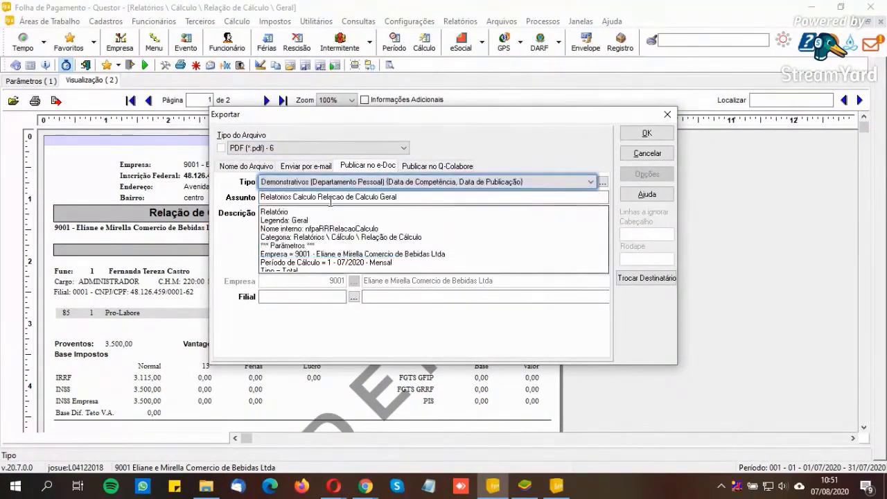
{"action": "left_click", "coordinate": [325, 297]}
{"action": "type", "text": "1"}
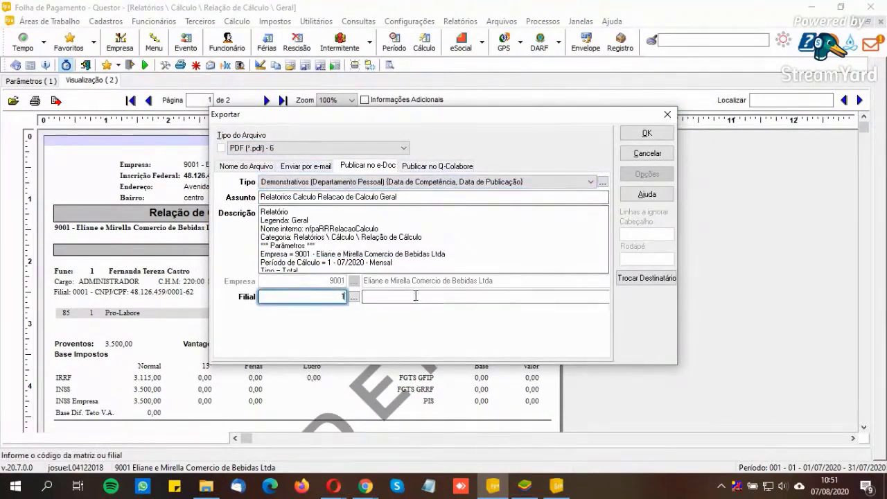
{"action": "key", "text": "Tab"}
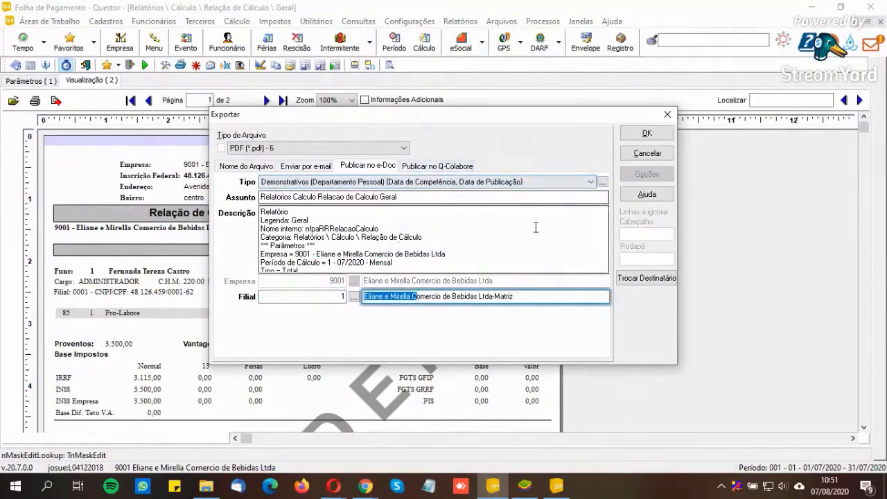
{"action": "left_click", "coordinate": [646, 133]}
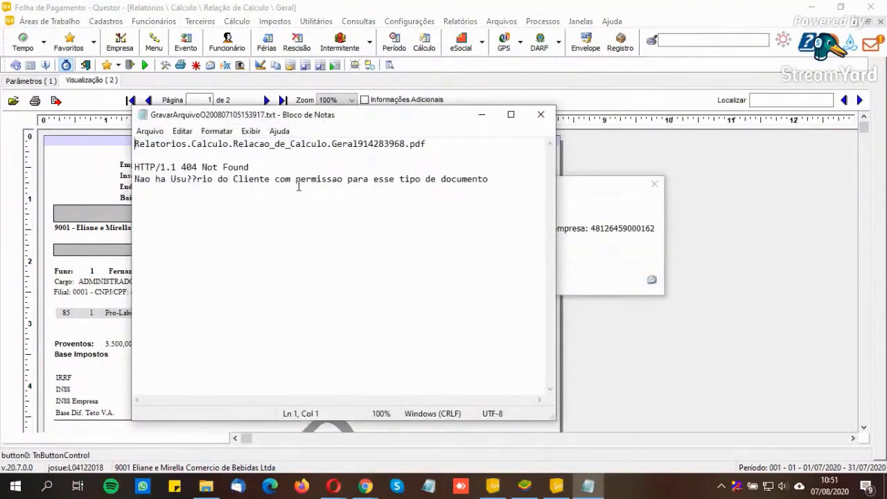
{"action": "left_click", "coordinate": [540, 115]}
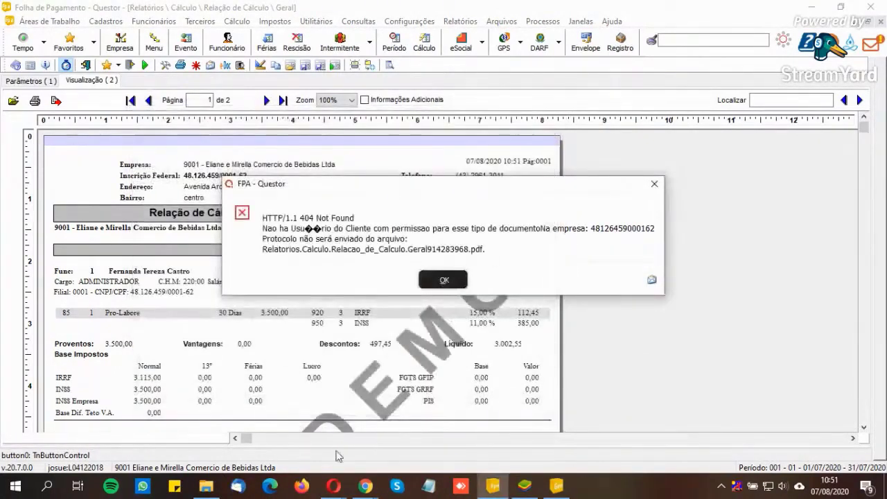
{"action": "left_click", "coordinate": [442, 280]}
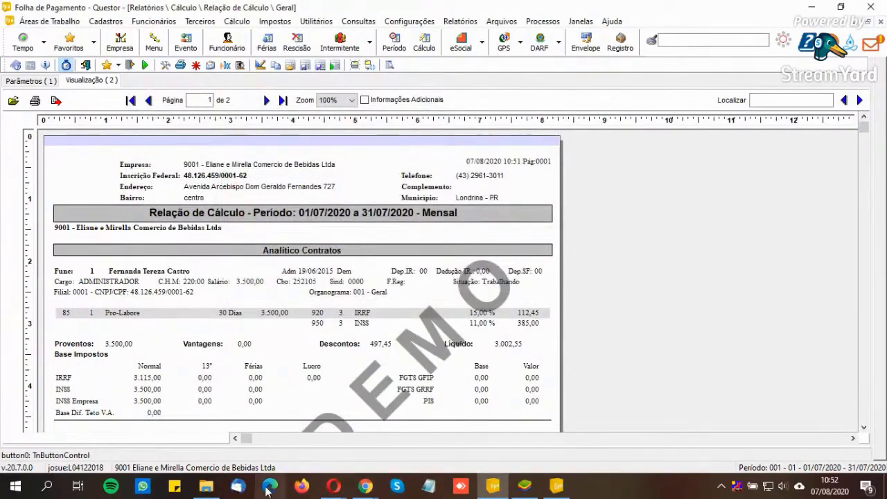
Step: Switch to a new maximized Opera window, sign in to the Zen CentralSoftDemo site with the saved credentials and expand its module list
{"action": "mouse_move", "coordinate": [333, 486]}
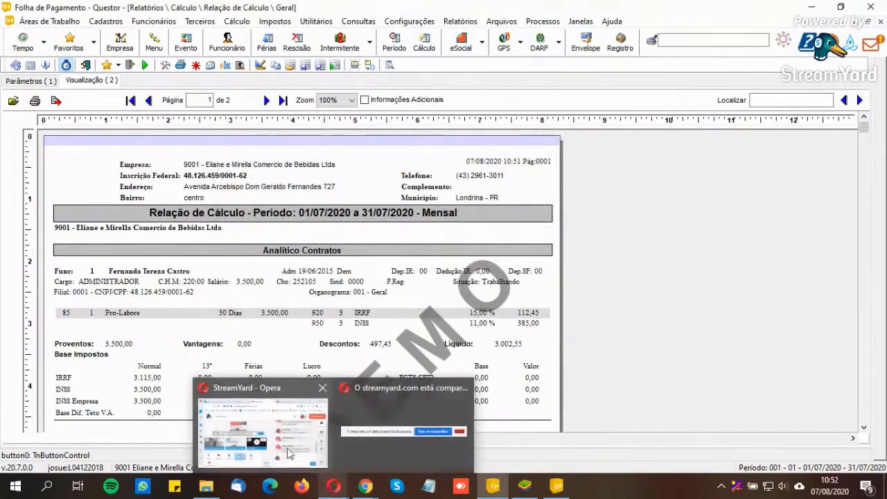
{"action": "left_click", "coordinate": [263, 397]}
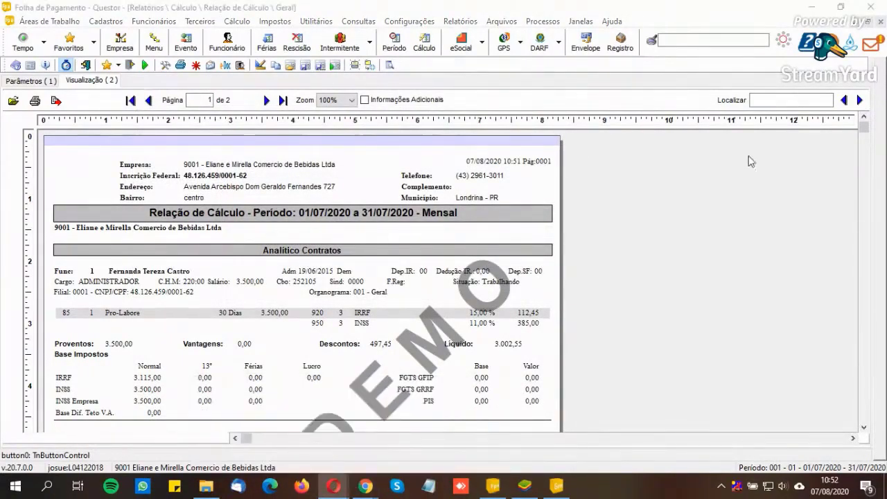
{"action": "right_click", "coordinate": [335, 487]}
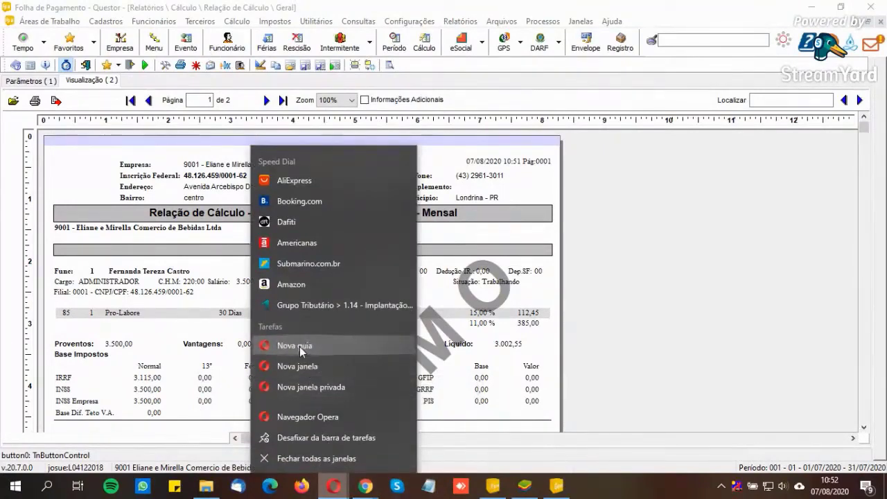
{"action": "left_click", "coordinate": [300, 366]}
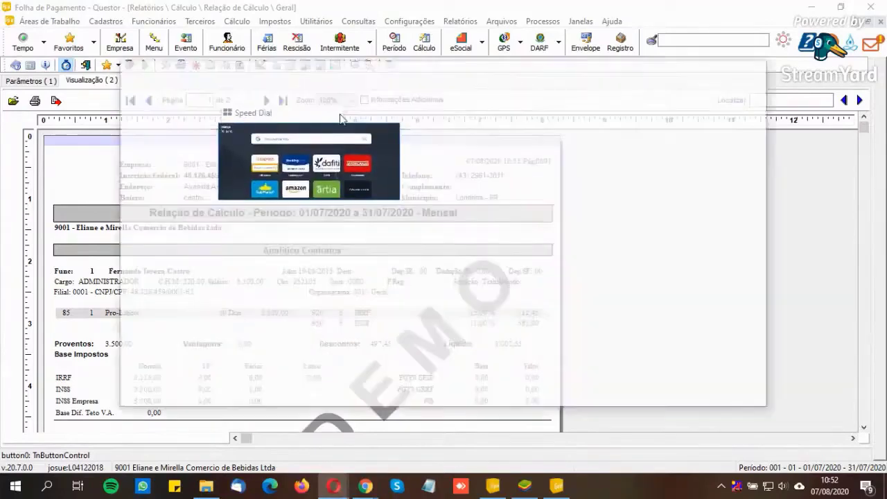
{"action": "left_click", "coordinate": [731, 73]}
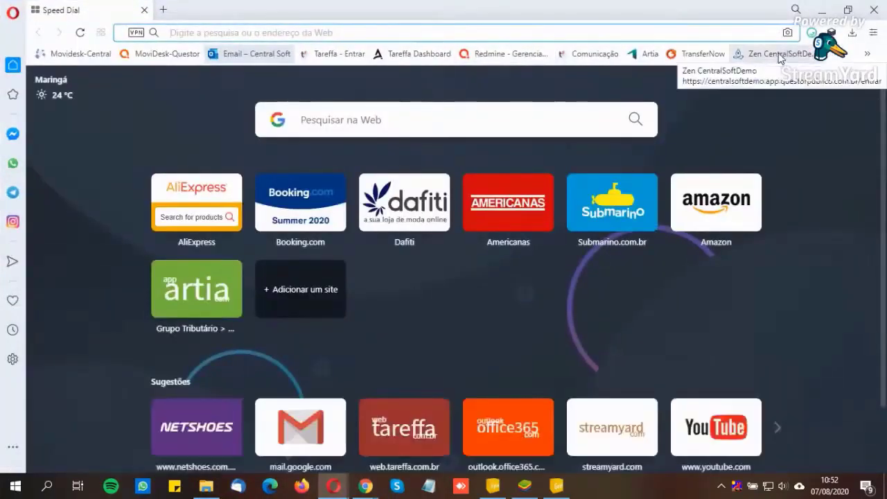
{"action": "left_click", "coordinate": [777, 55]}
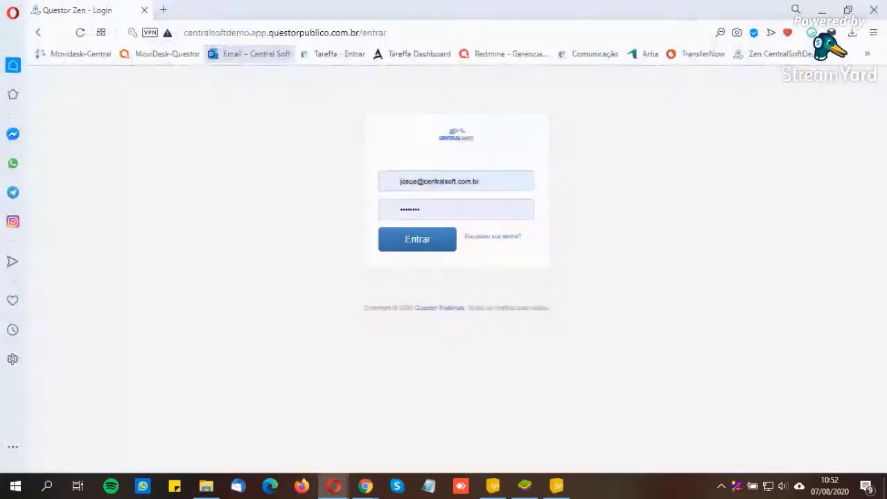
{"action": "left_click", "coordinate": [429, 248]}
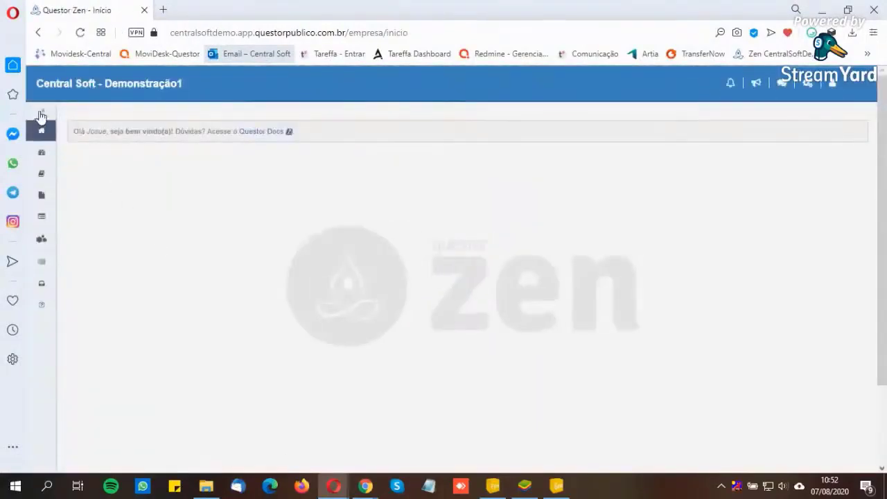
{"action": "left_click", "coordinate": [41, 115]}
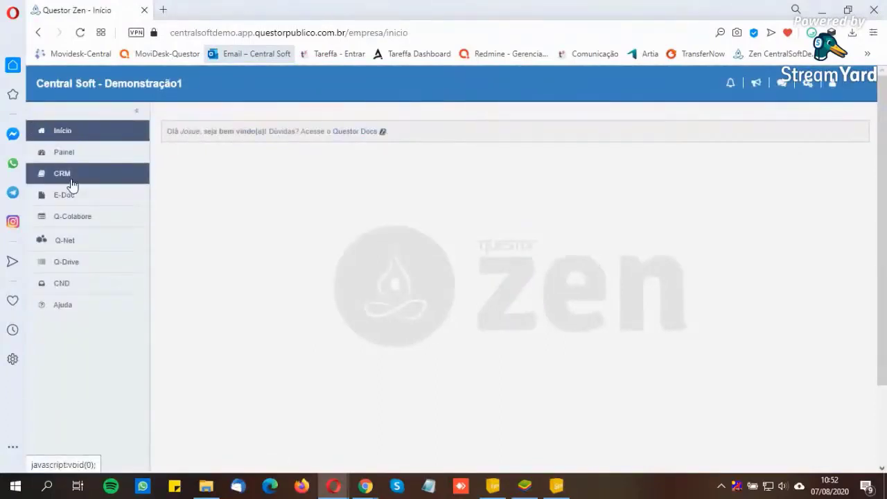
Step: Find Eliane e Mirella Comercio de Bebidas Ltda-Matriz in the CRM client list with the search text "elia" and display its details
{"action": "left_click", "coordinate": [67, 179]}
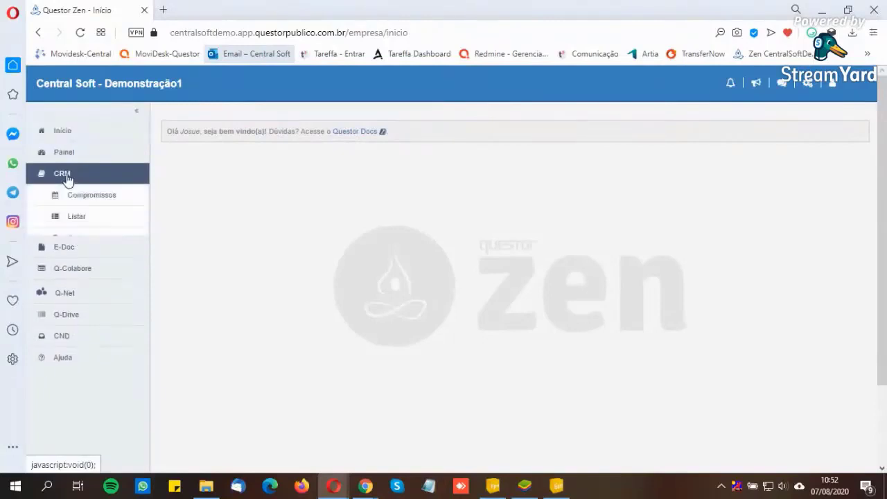
{"action": "left_click", "coordinate": [70, 220]}
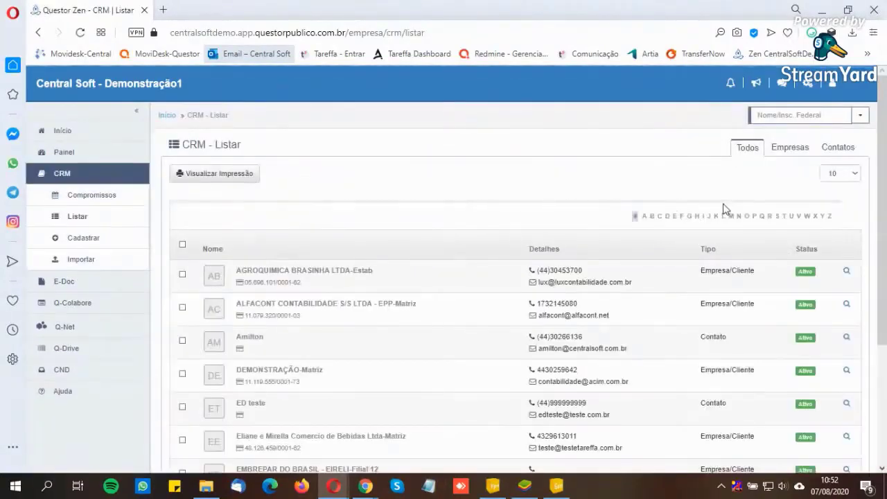
{"action": "left_click", "coordinate": [789, 116]}
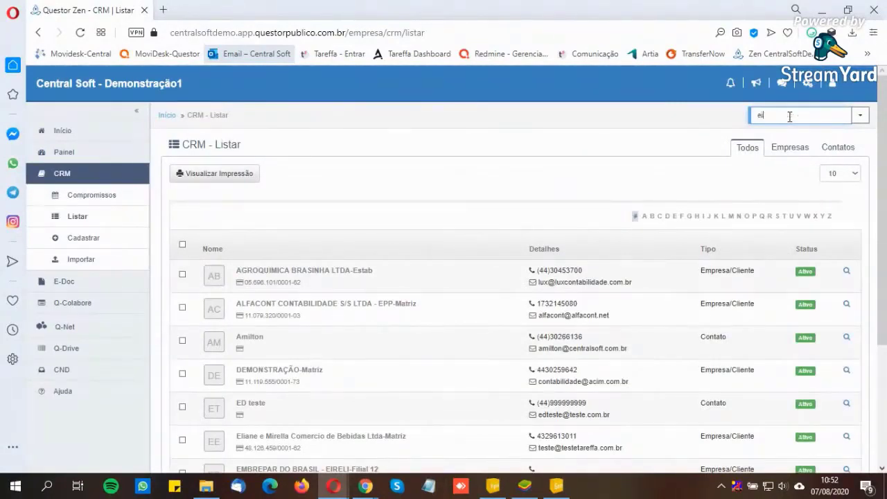
{"action": "type", "text": "elia"}
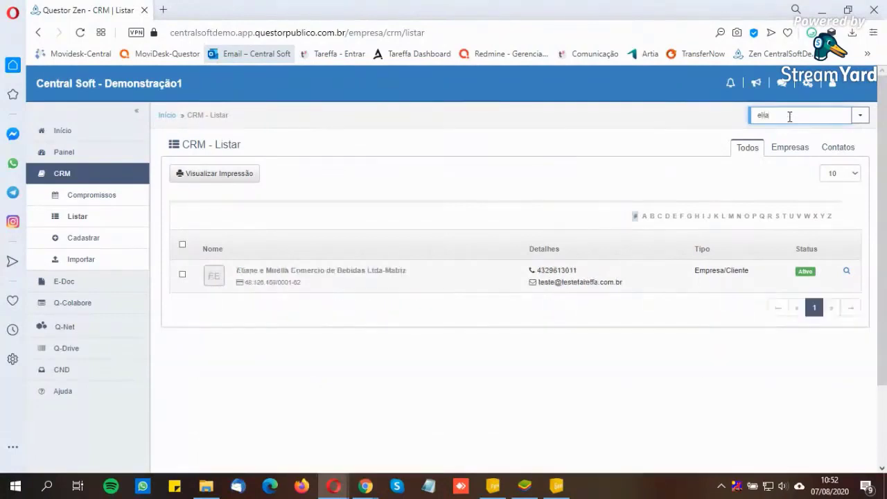
{"action": "left_click", "coordinate": [847, 271]}
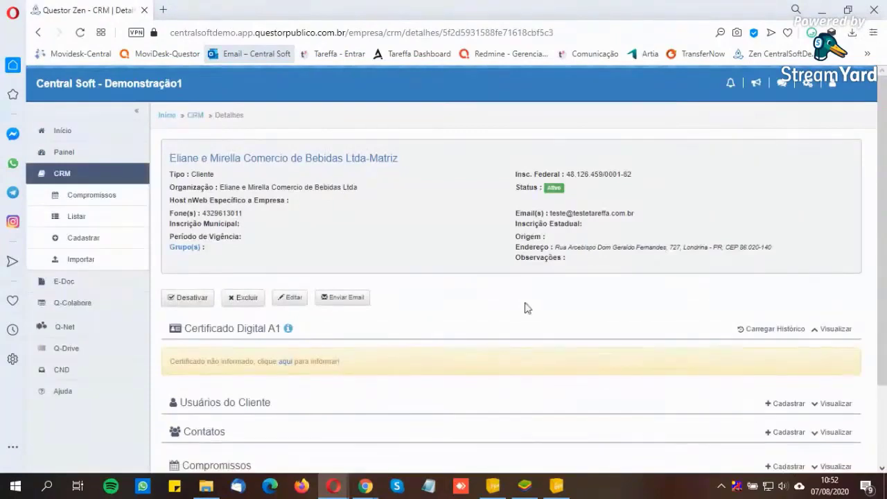
Step: Start registering a client user for the company, and copy the e-mail of the client-type user Gerente from Tareffa's user list in Chrome
{"action": "scroll", "coordinate": [658, 332], "scroll_direction": "down", "scroll_amount": 1}
{"action": "left_click", "coordinate": [776, 339]}
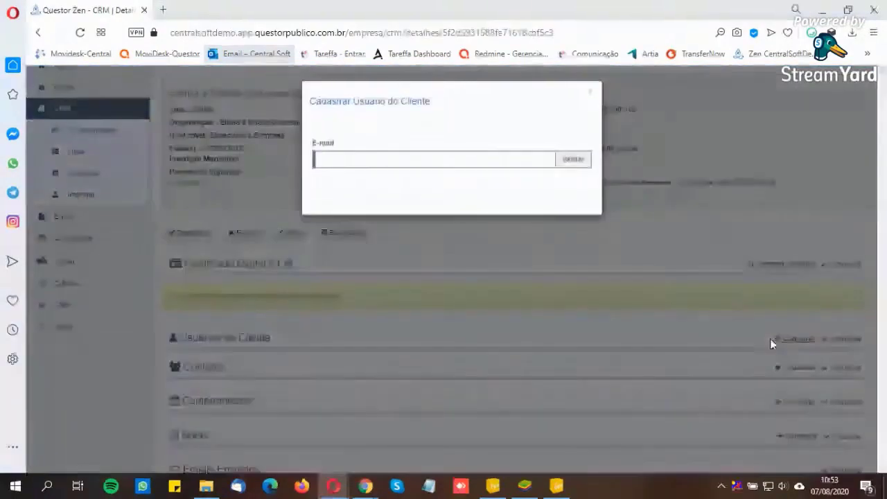
{"action": "left_click", "coordinate": [373, 163]}
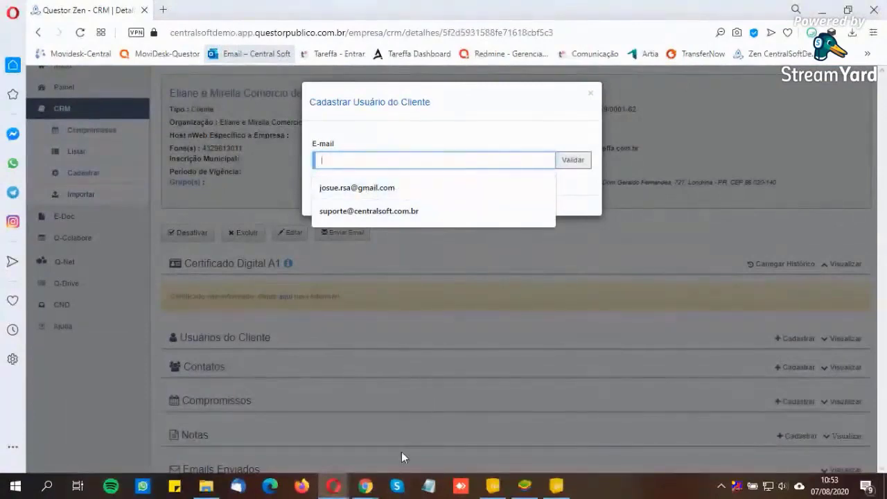
{"action": "mouse_move", "coordinate": [368, 487]}
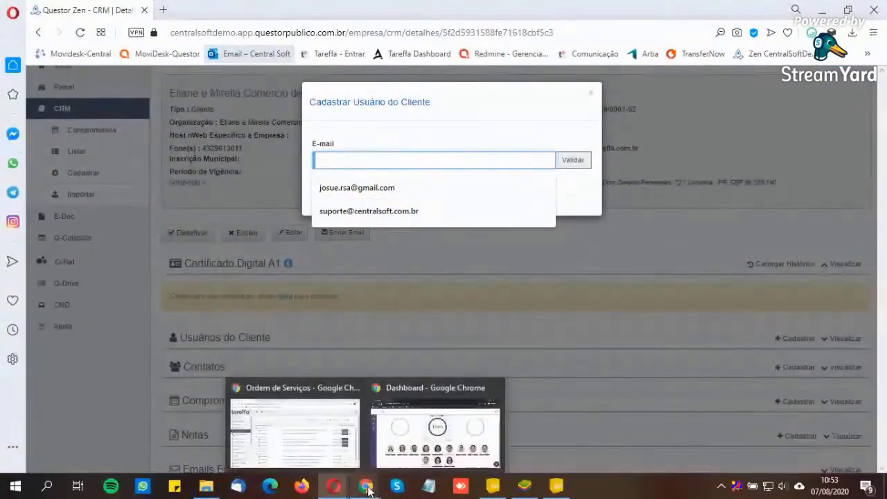
{"action": "left_click", "coordinate": [309, 433]}
{"action": "scroll", "coordinate": [42, 374], "scroll_direction": "down", "scroll_amount": 3}
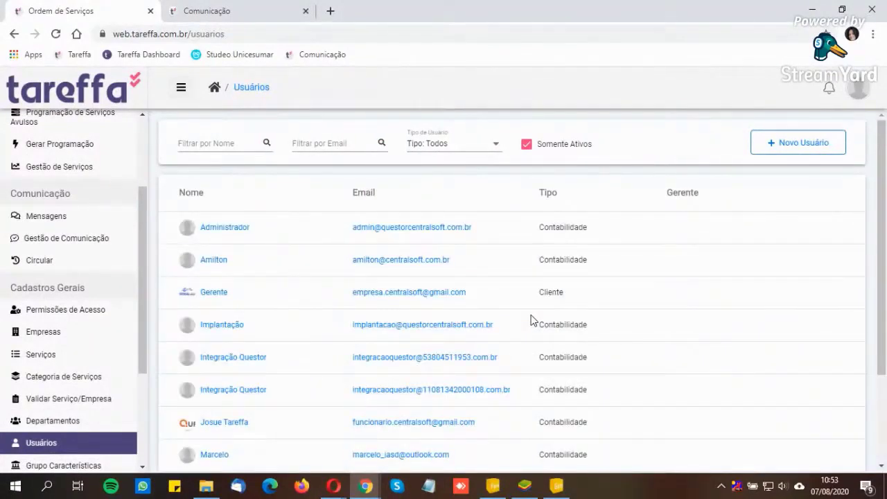
{"action": "left_click_drag", "start_coordinate": [471, 293], "coordinate": [353, 291]}
{"action": "key", "text": "ctrl+c"}
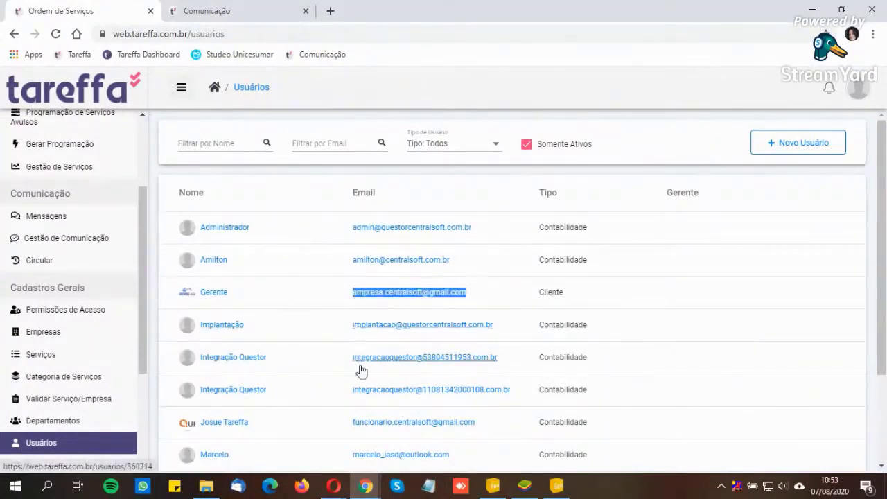
Step: Return to Questor Zen in Opera and validate the copied e-mail address for the new client user
{"action": "mouse_move", "coordinate": [334, 489]}
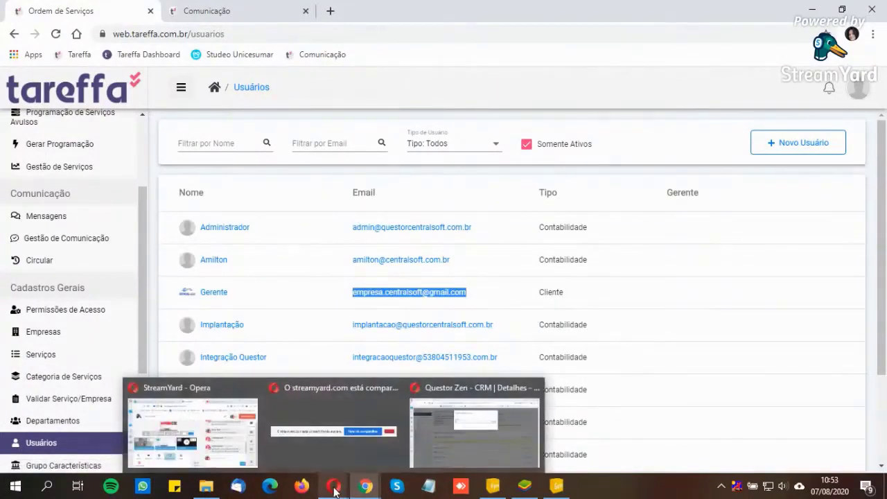
{"action": "left_click", "coordinate": [443, 416]}
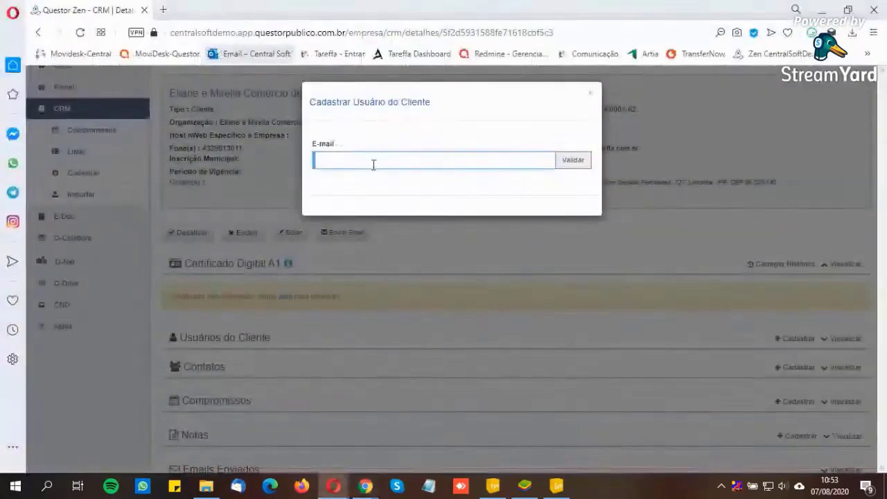
{"action": "key", "text": "ctrl+v"}
{"action": "left_click", "coordinate": [568, 160]}
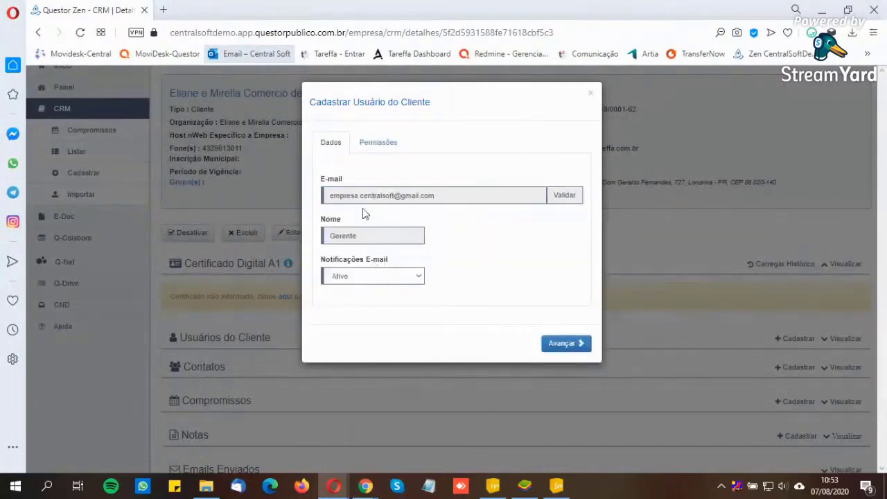
Step: Set the new client user's e-mail notifications to Inativo
{"action": "left_click", "coordinate": [418, 277]}
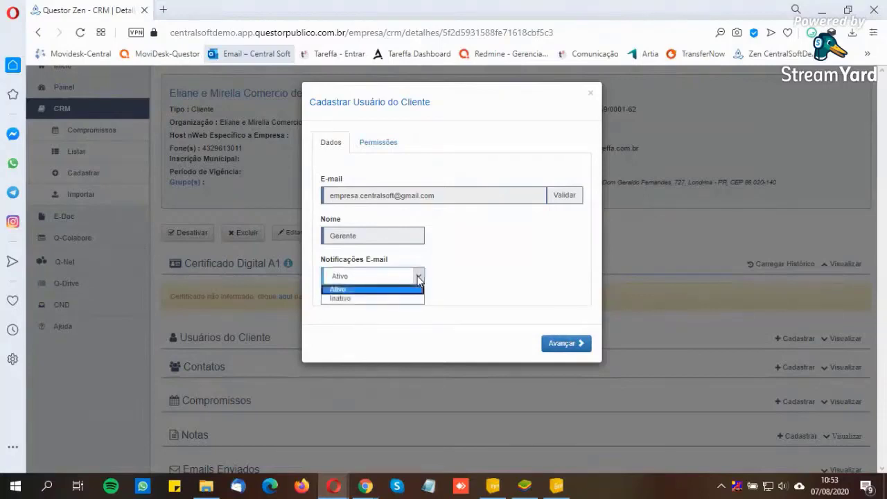
{"action": "left_click", "coordinate": [363, 299]}
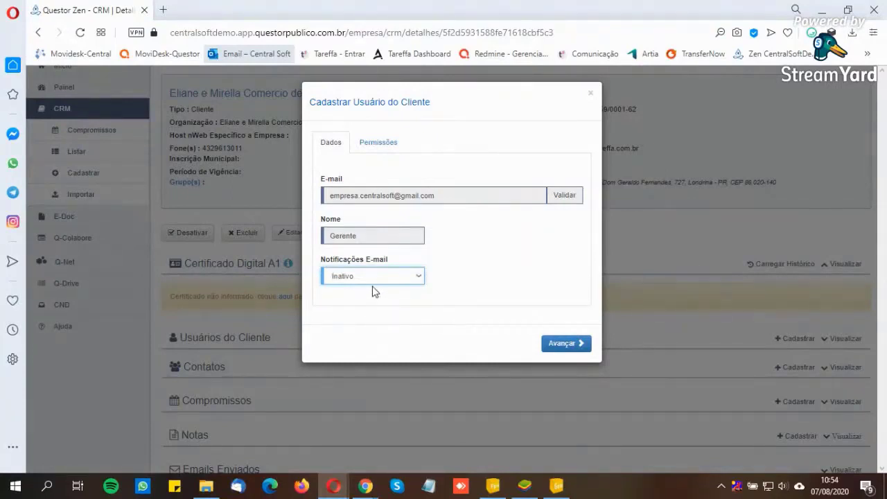
{"action": "left_click", "coordinate": [369, 278]}
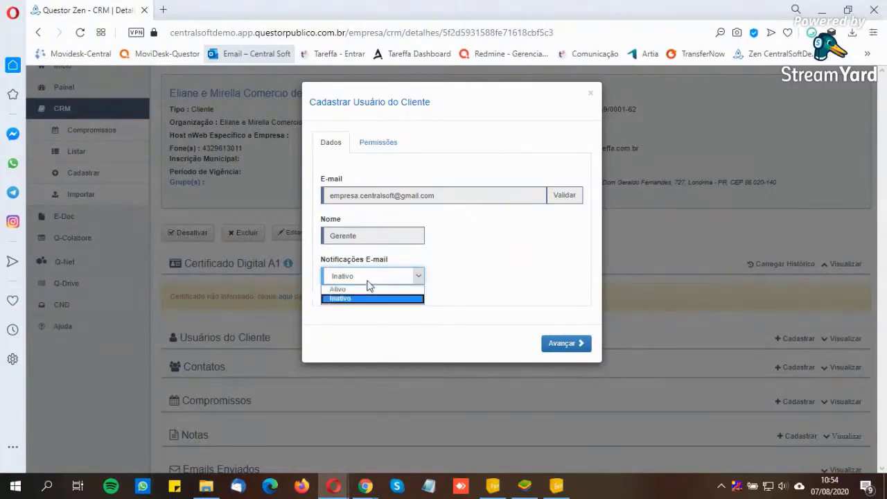
{"action": "left_click", "coordinate": [367, 288]}
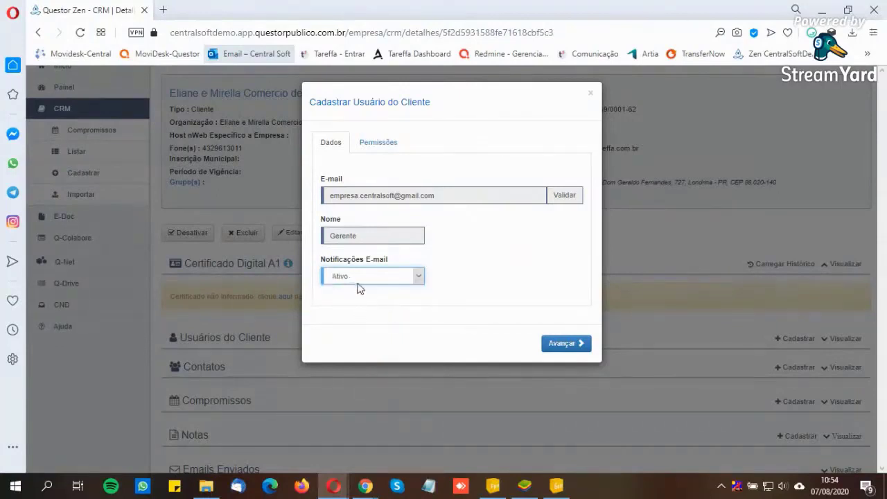
{"action": "left_click", "coordinate": [358, 278]}
{"action": "left_click", "coordinate": [346, 298]}
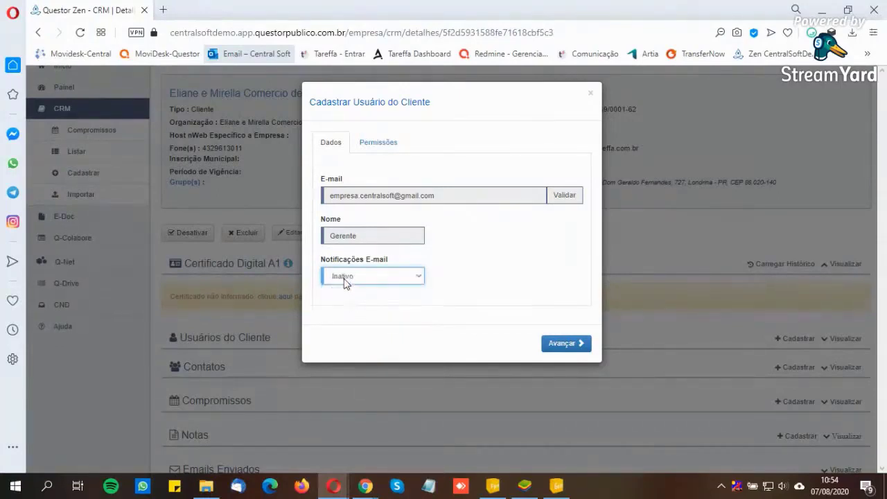
Step: Grant the client user all document types plus Gerente Q-Help, Gerente Q-Colabore and Gerenciar Usuários do Cliente, save, and display the company's client users
{"action": "left_click", "coordinate": [381, 142]}
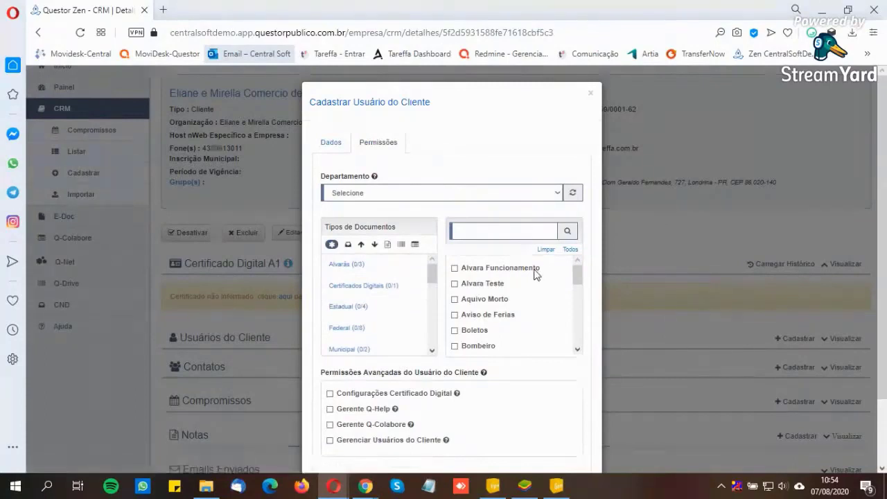
{"action": "left_click", "coordinate": [569, 250]}
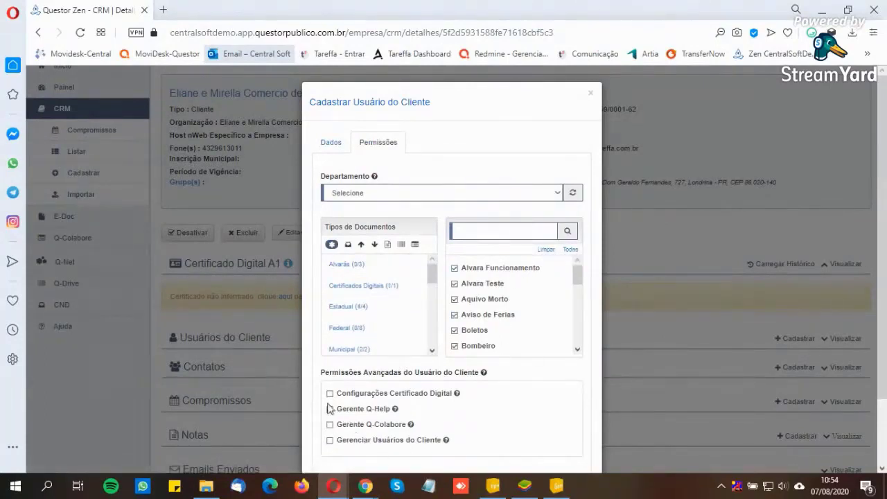
{"action": "left_click", "coordinate": [331, 440]}
{"action": "scroll", "coordinate": [520, 443], "scroll_direction": "down", "scroll_amount": 2}
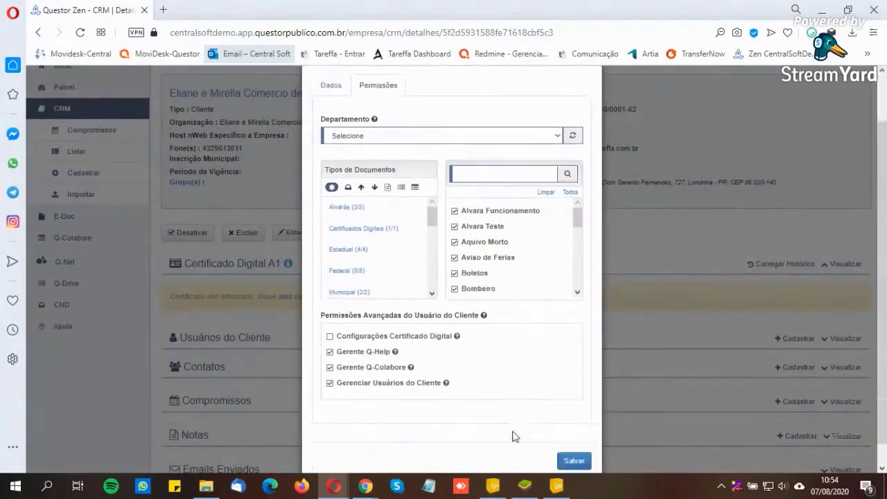
{"action": "left_click", "coordinate": [574, 439]}
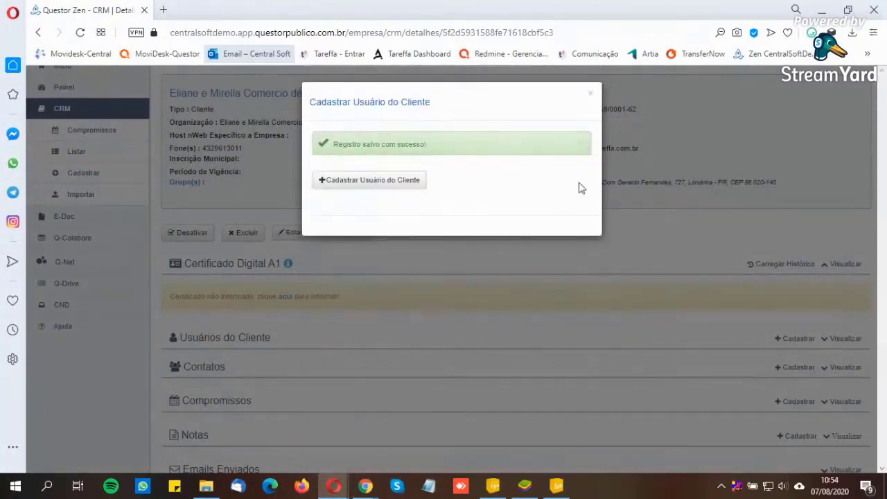
{"action": "left_click", "coordinate": [590, 94]}
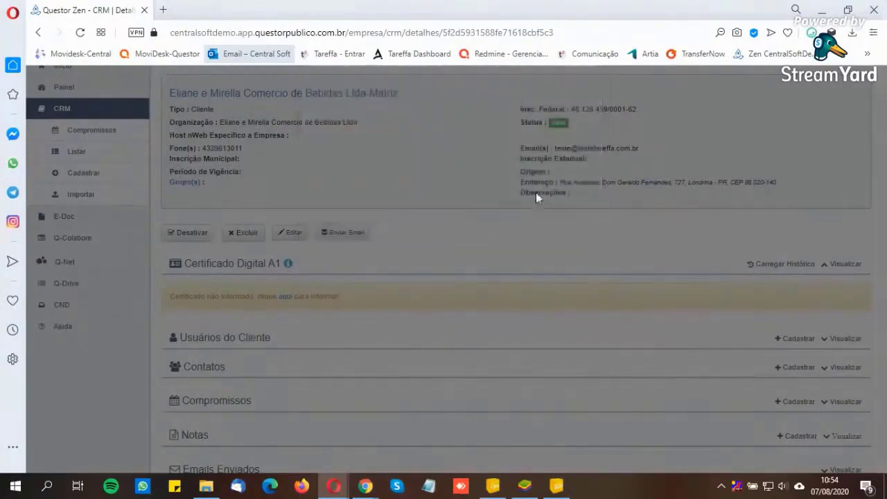
{"action": "left_click", "coordinate": [827, 338]}
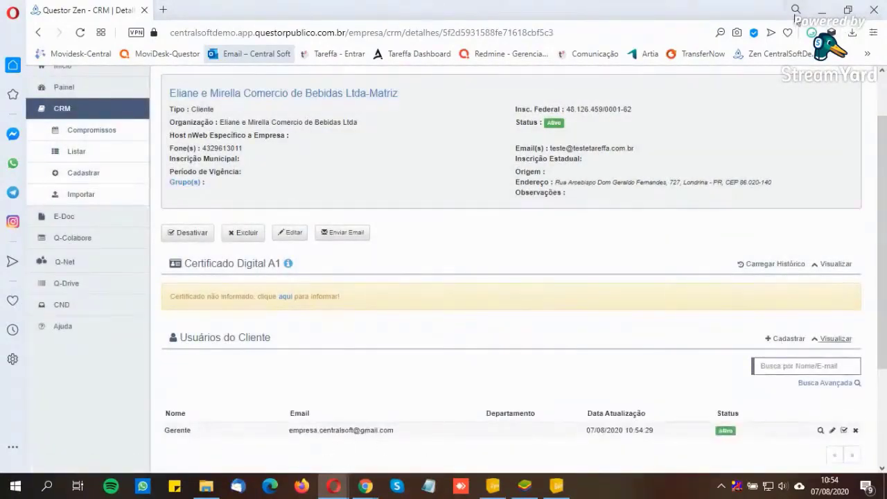
Step: Switch to Questor and set up the PDF publication to e-Doc with type Demonstrativos (Departamento Pessoal) and branch 1
{"action": "key", "text": "alt+Tab"}
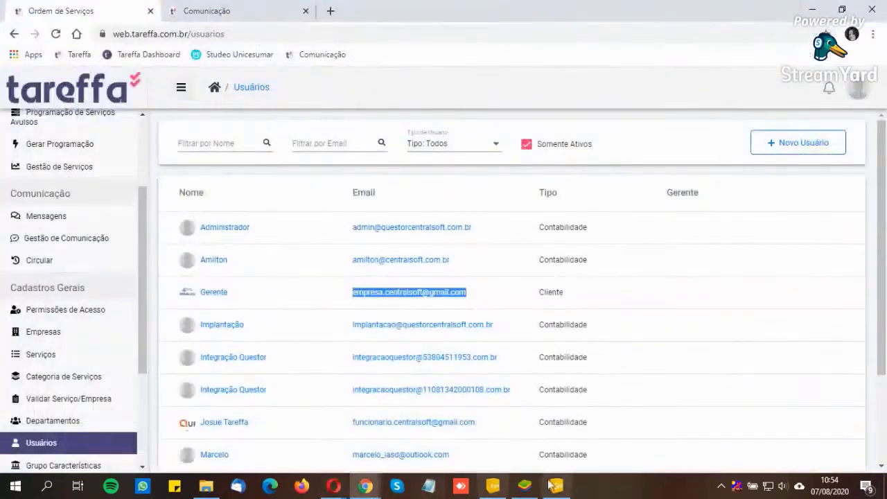
{"action": "left_click", "coordinate": [495, 489]}
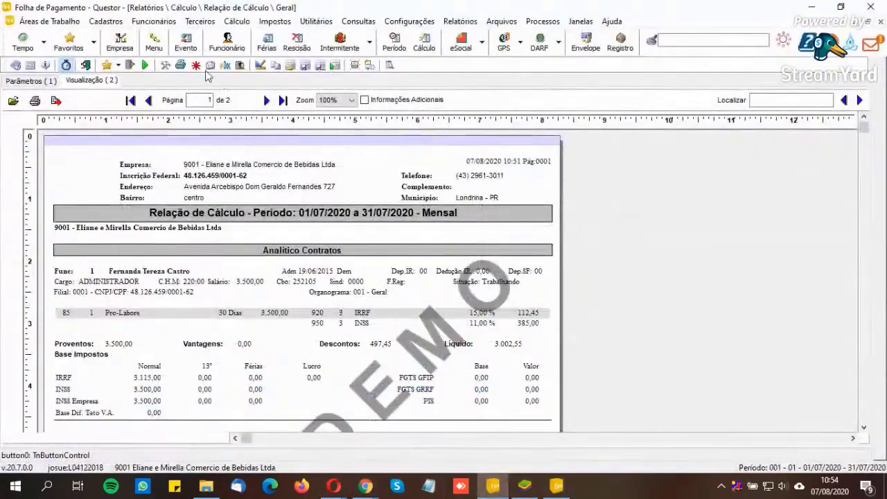
{"action": "left_click", "coordinate": [228, 66]}
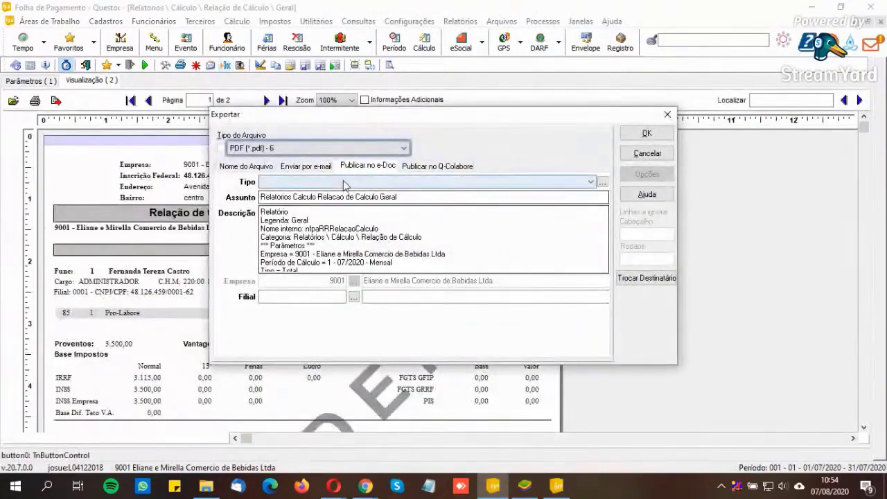
{"action": "left_click", "coordinate": [344, 183]}
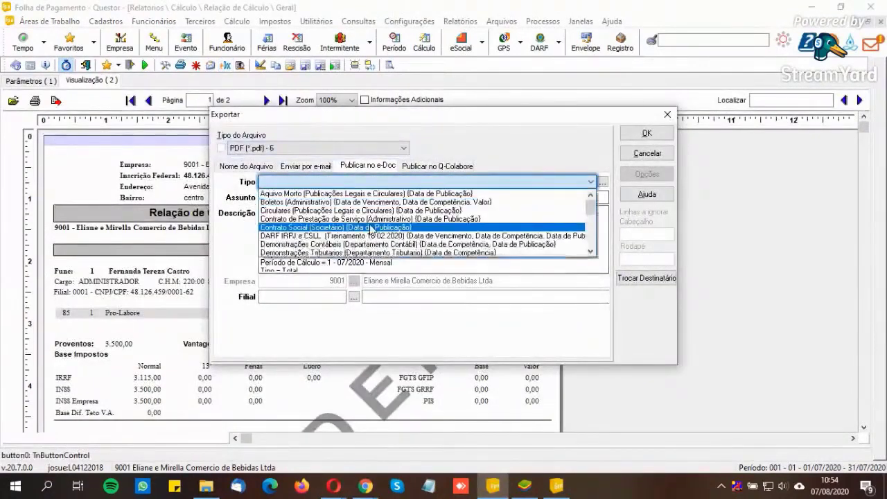
{"action": "left_click", "coordinate": [591, 252]}
{"action": "left_click", "coordinate": [590, 252]}
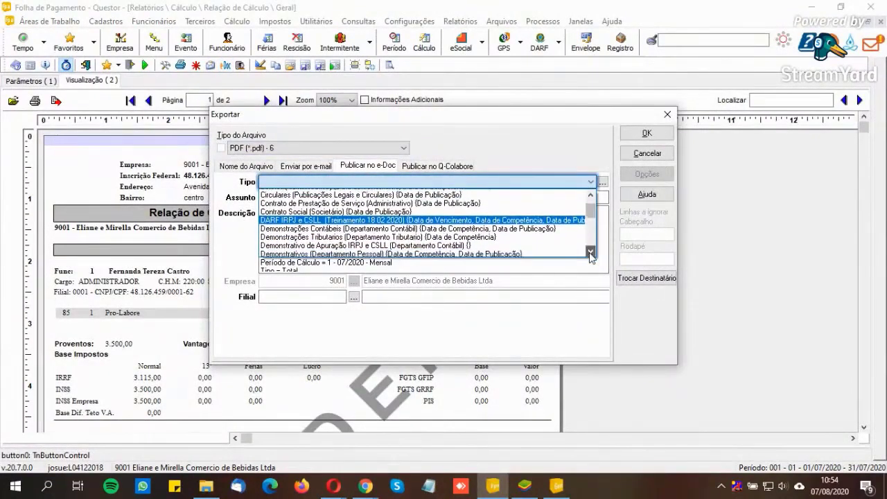
{"action": "left_click", "coordinate": [590, 252]}
{"action": "left_click", "coordinate": [338, 243]}
{"action": "left_click", "coordinate": [332, 297]}
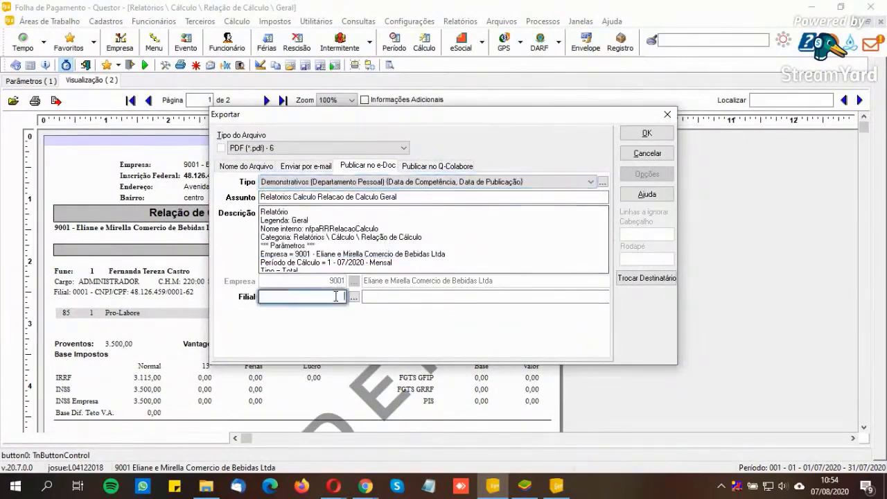
{"action": "type", "text": "1"}
{"action": "key", "text": "Tab"}
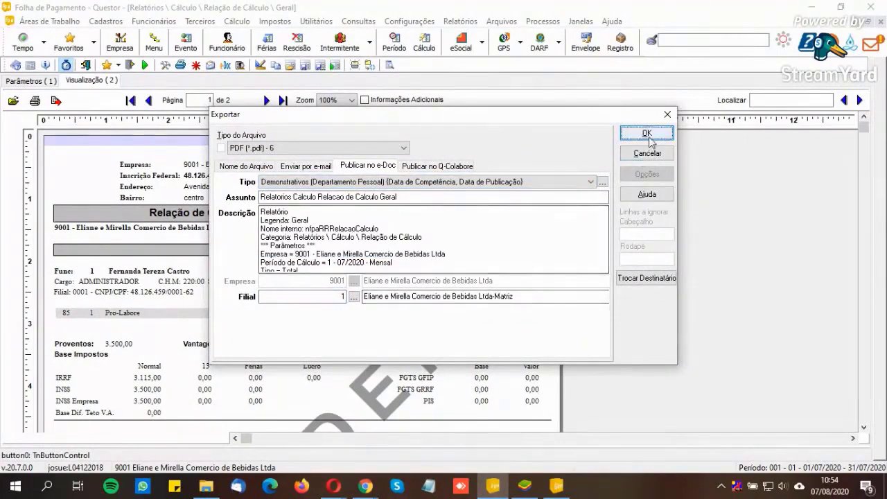
Step: Try to publish the Relação de Cálculo report to e-Doc, and dismiss the resulting log file and message
{"action": "left_click", "coordinate": [646, 133]}
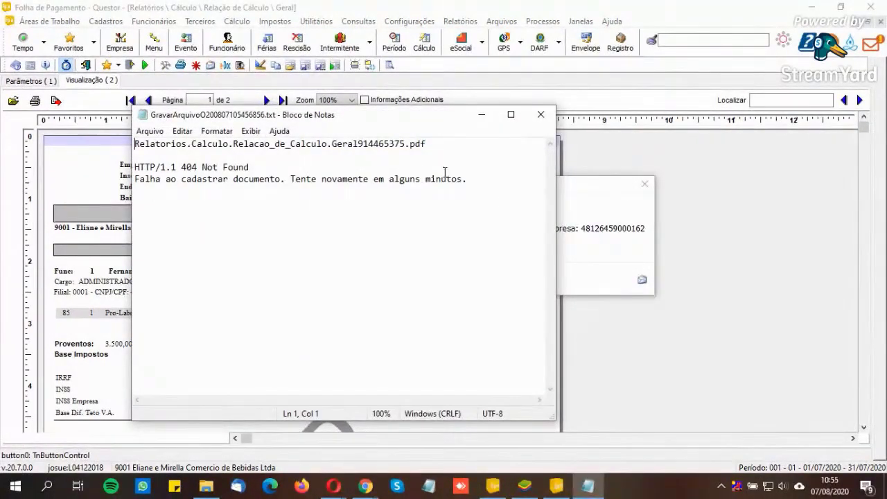
{"action": "left_click", "coordinate": [548, 116]}
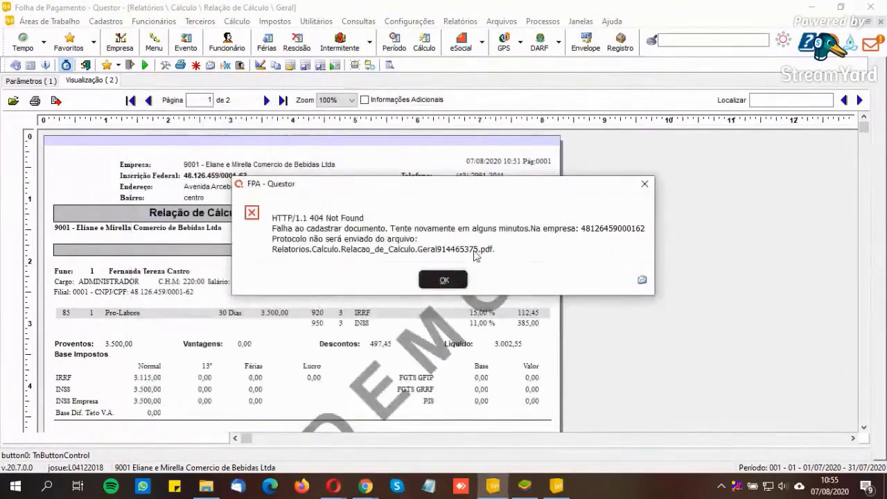
{"action": "left_click", "coordinate": [442, 280]}
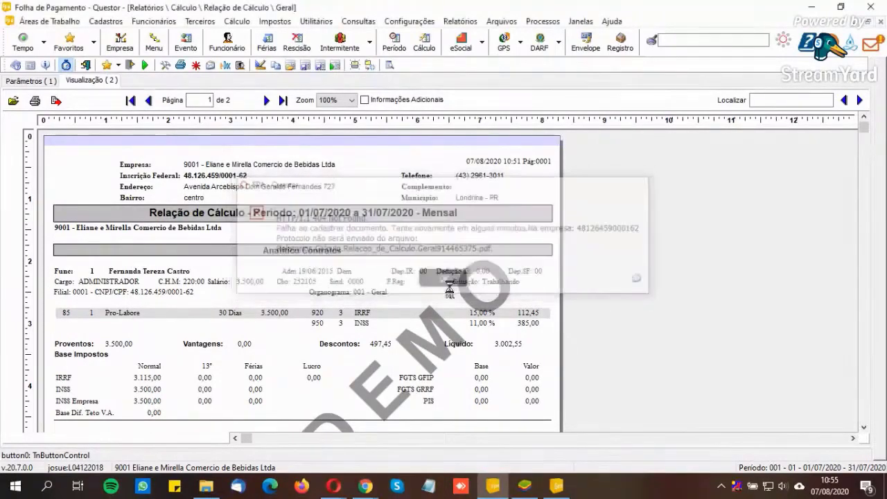
Step: Log off from the payroll module, confirm the logoff, and log back in with the same connection and user account
{"action": "left_click", "coordinate": [107, 23]}
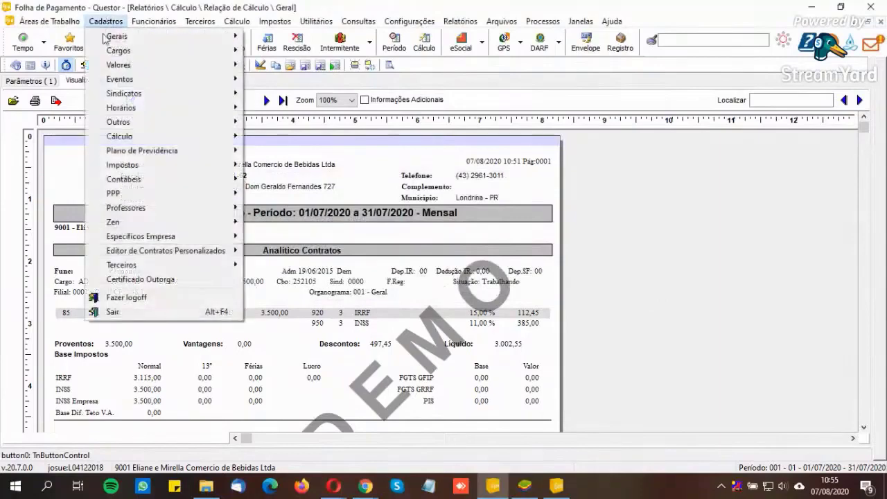
{"action": "left_click", "coordinate": [119, 298]}
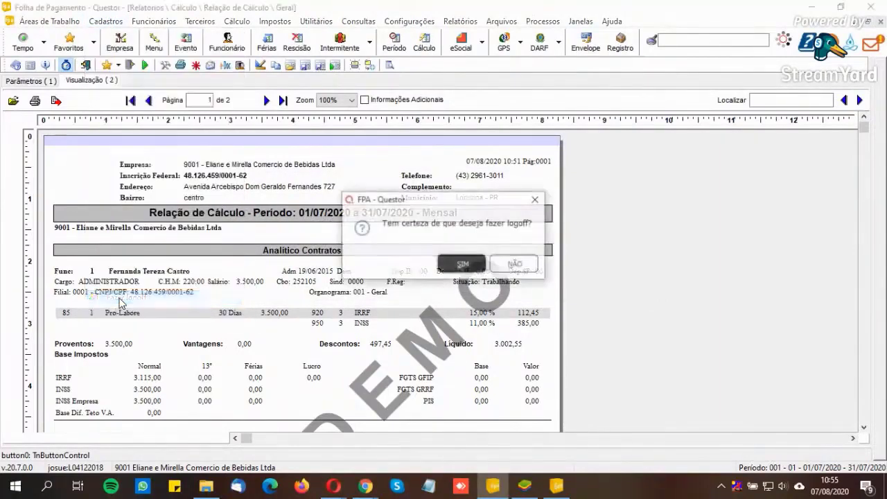
{"action": "left_click", "coordinate": [461, 268]}
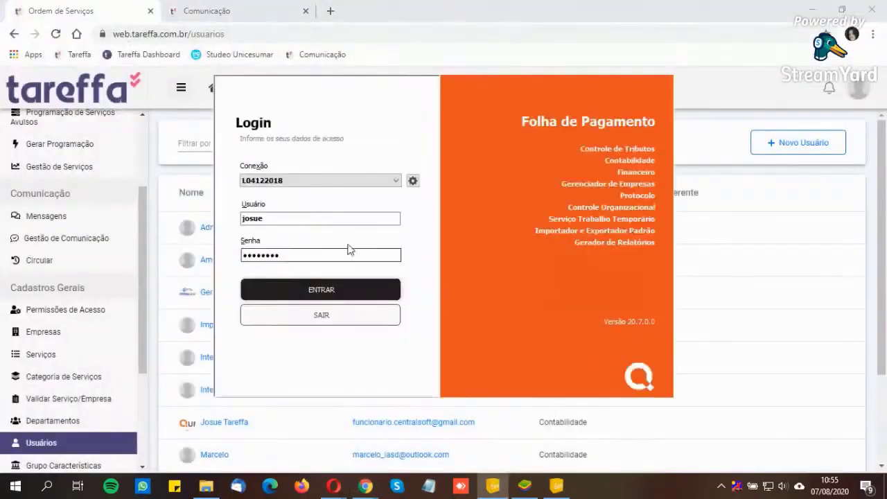
{"action": "left_click", "coordinate": [319, 290]}
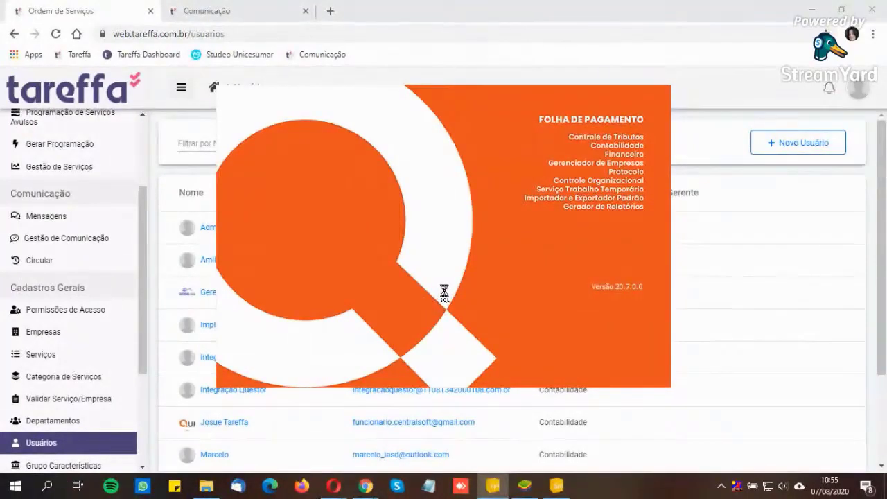
Step: Switch to Tareffa in the browser and display the list of Serviços Programados
{"action": "scroll", "coordinate": [90, 263], "scroll_direction": "up", "scroll_amount": 3}
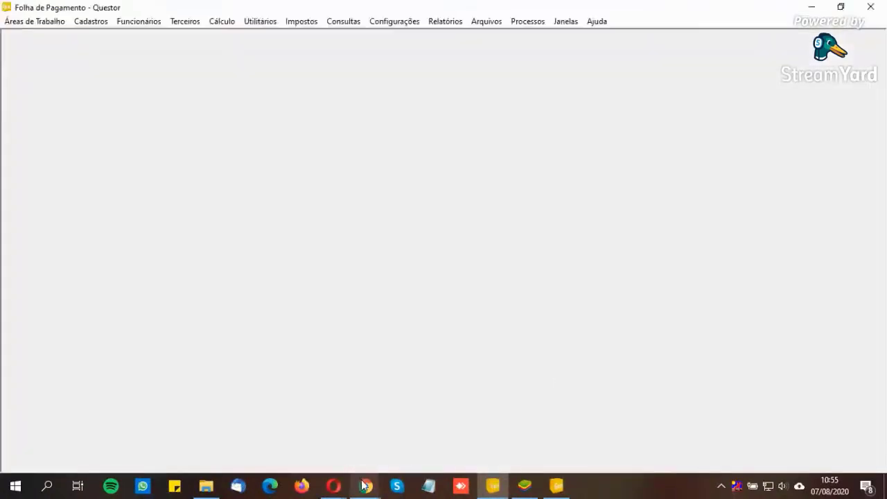
{"action": "mouse_move", "coordinate": [365, 484]}
{"action": "left_click", "coordinate": [309, 408]}
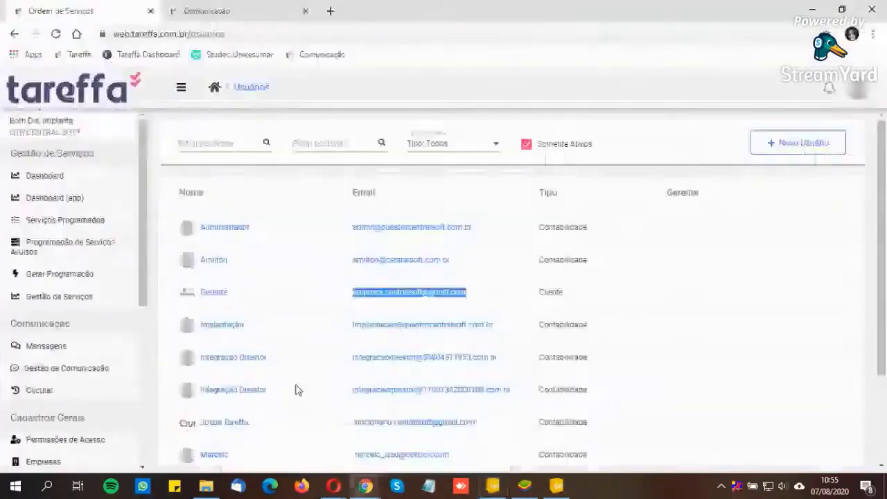
{"action": "left_click", "coordinate": [50, 223]}
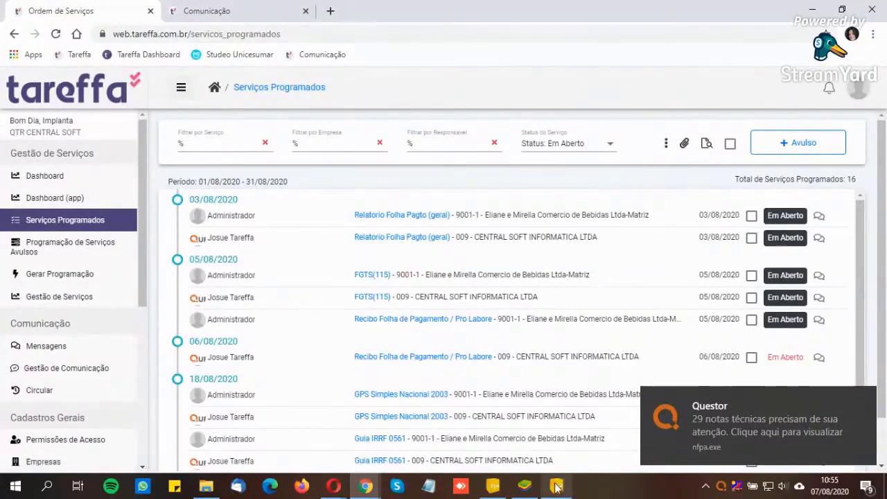
Step: Switch back to Questor and open the parameters of the Geral version of the Relação de Cálculo report
{"action": "left_click", "coordinate": [491, 486]}
{"action": "left_click", "coordinate": [521, 293]}
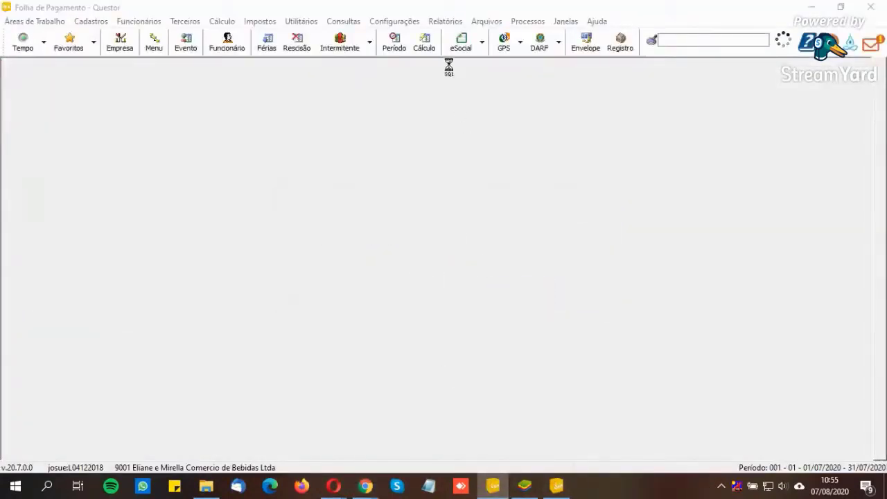
{"action": "left_click", "coordinate": [437, 25]}
{"action": "mouse_move", "coordinate": [547, 79]}
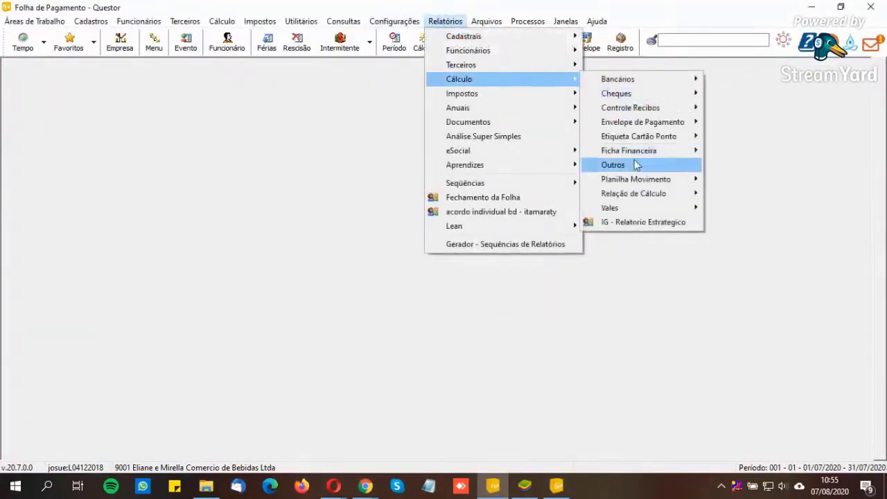
{"action": "mouse_move", "coordinate": [650, 197]}
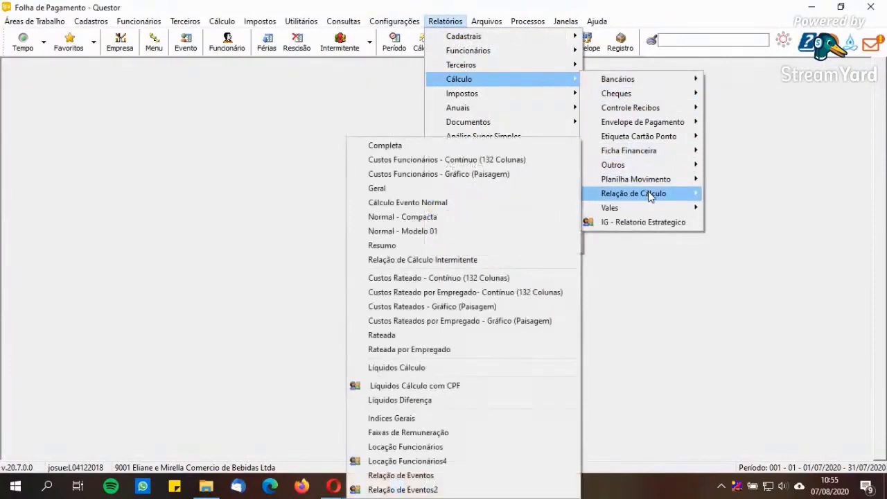
{"action": "left_click", "coordinate": [393, 190]}
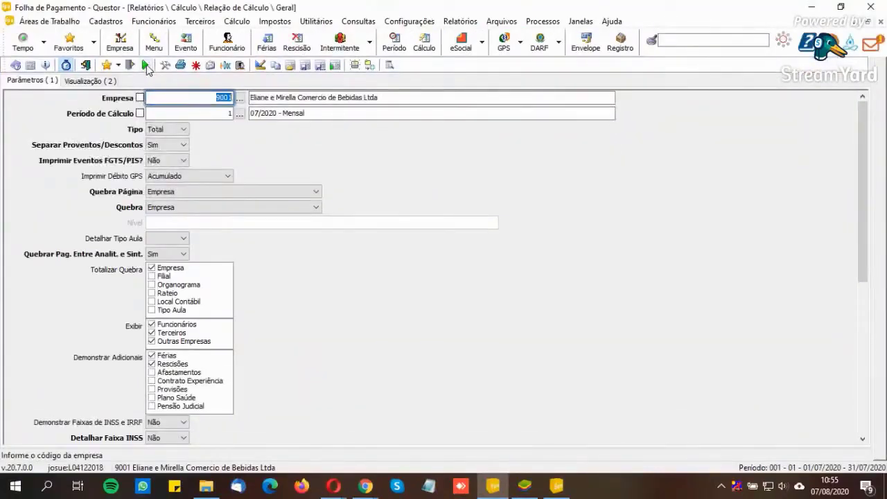
Step: Generate the general Relação de Cálculo report and publish it to e-Doc as PDF, type Demonstrativos (Departamento Pessoal), branch 1
{"action": "left_click", "coordinate": [146, 64]}
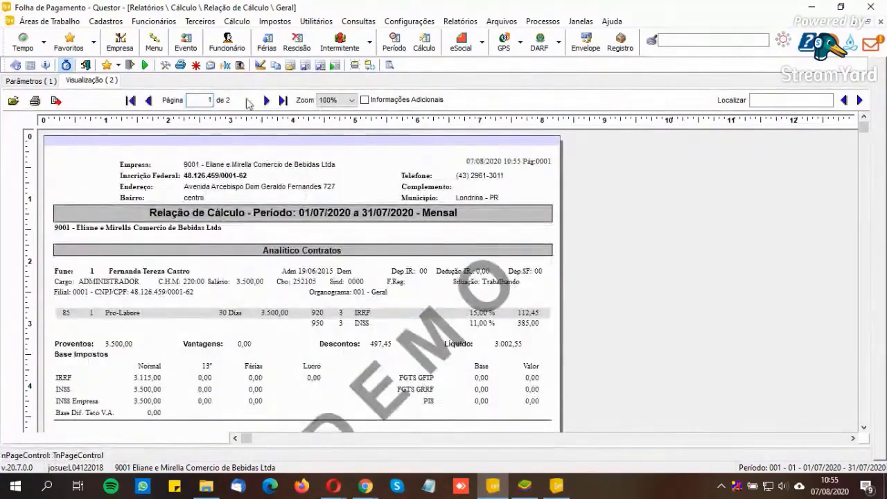
{"action": "left_click", "coordinate": [225, 65]}
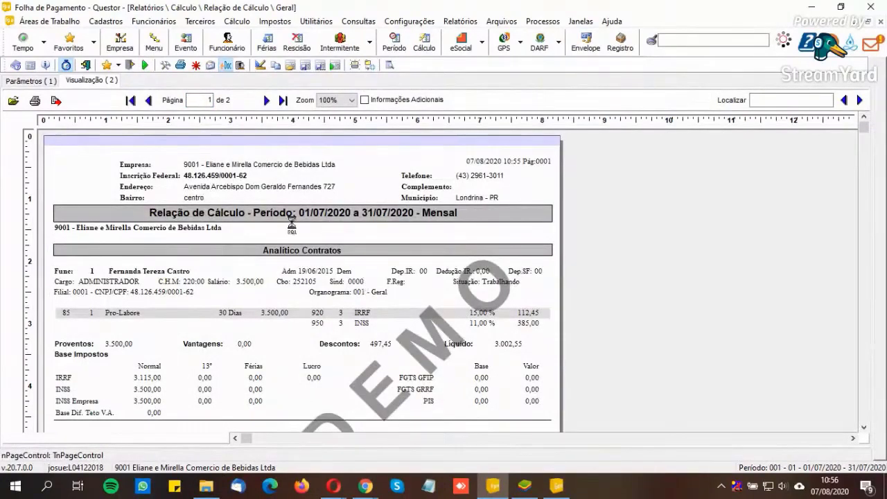
{"action": "left_click", "coordinate": [326, 181]}
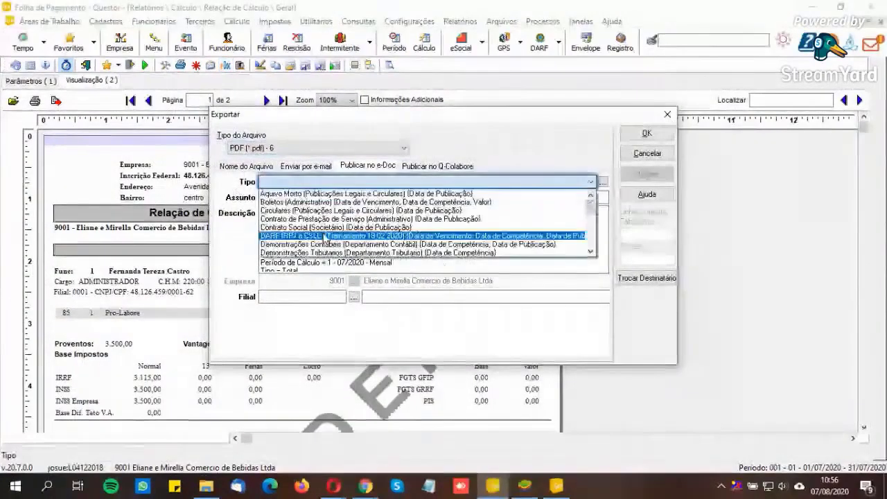
{"action": "scroll", "coordinate": [323, 243], "scroll_direction": "down", "scroll_amount": 1}
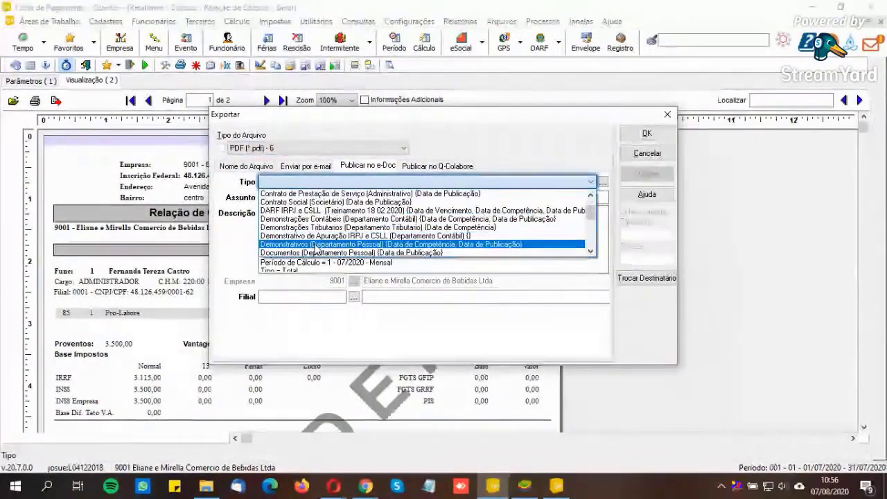
{"action": "left_click", "coordinate": [316, 245]}
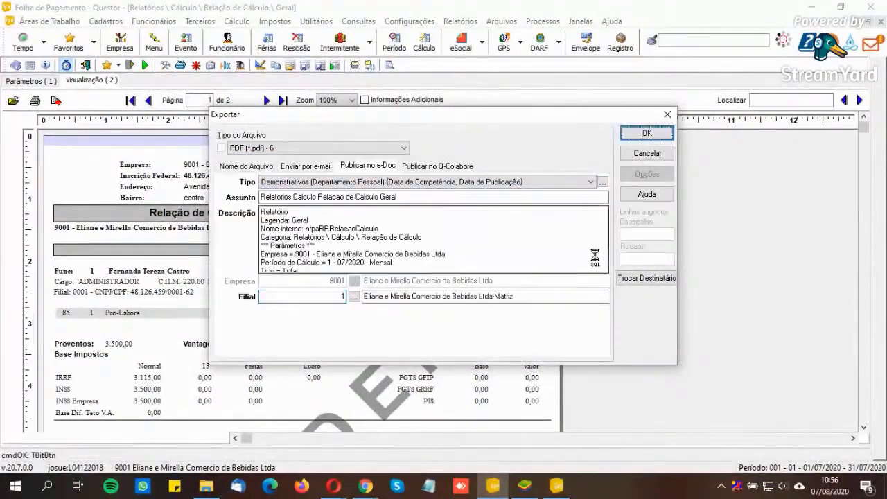
{"action": "left_click", "coordinate": [643, 133]}
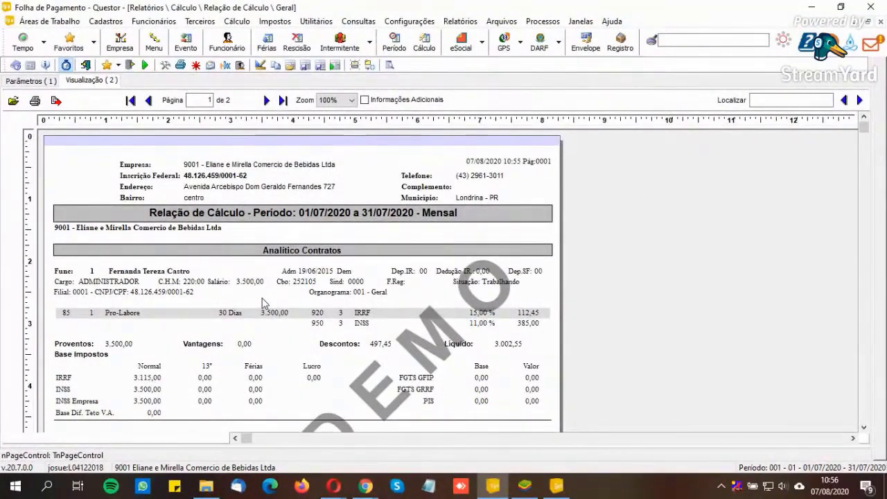
Step: Switch to Tareffa in Chrome and reload the list of scheduled services
{"action": "mouse_move", "coordinate": [335, 489]}
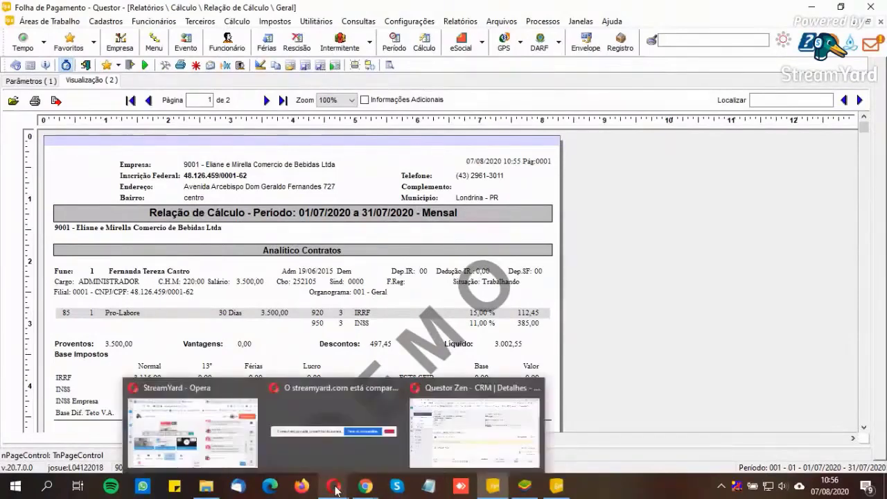
{"action": "mouse_move", "coordinate": [365, 487]}
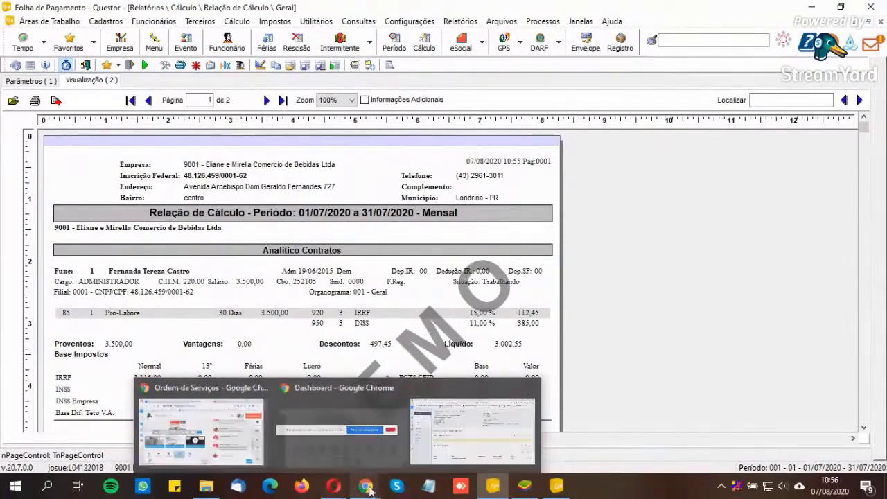
{"action": "left_click", "coordinate": [300, 389]}
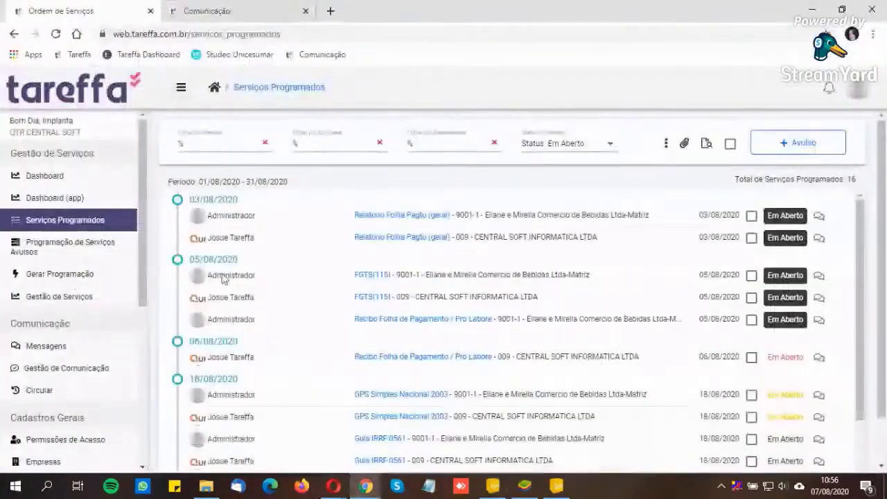
{"action": "left_click", "coordinate": [56, 36]}
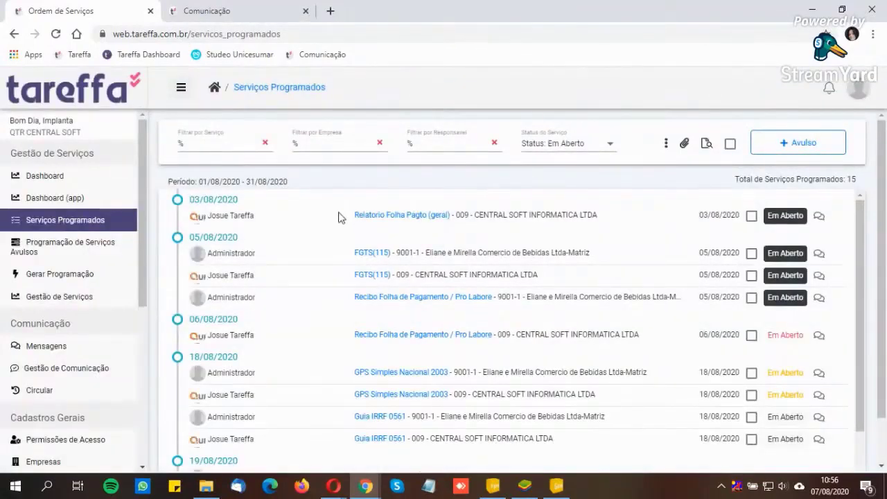
Step: Review the first open services and filter the scheduled services by the status Bx. Autom
{"action": "left_click_drag", "start_coordinate": [340, 215], "coordinate": [608, 251]}
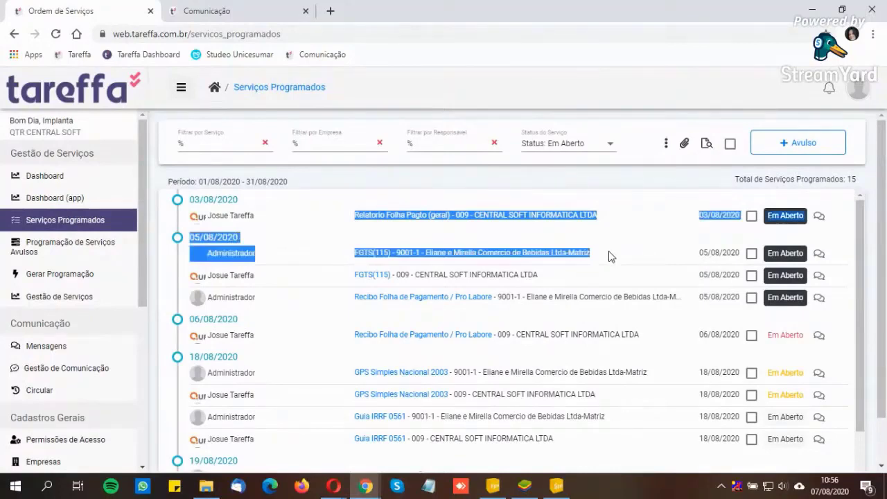
{"action": "left_click_drag", "start_coordinate": [609, 256], "coordinate": [614, 243]}
{"action": "left_click", "coordinate": [607, 174]}
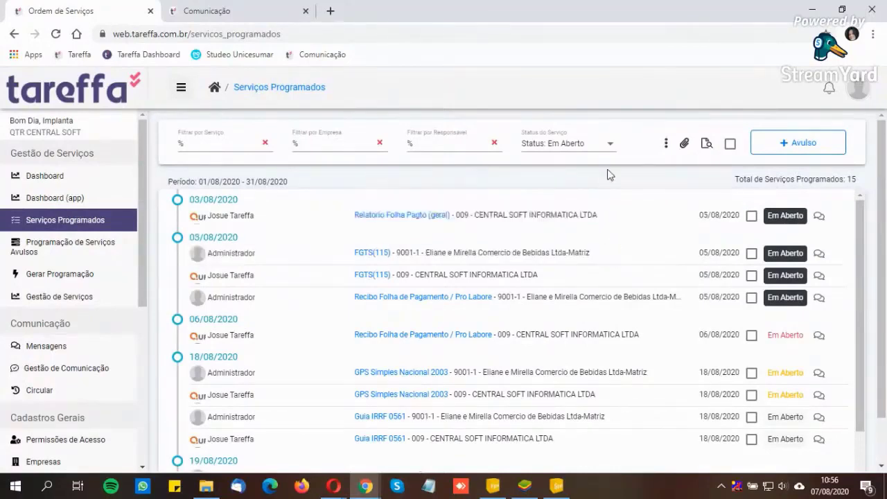
{"action": "left_click", "coordinate": [611, 145]}
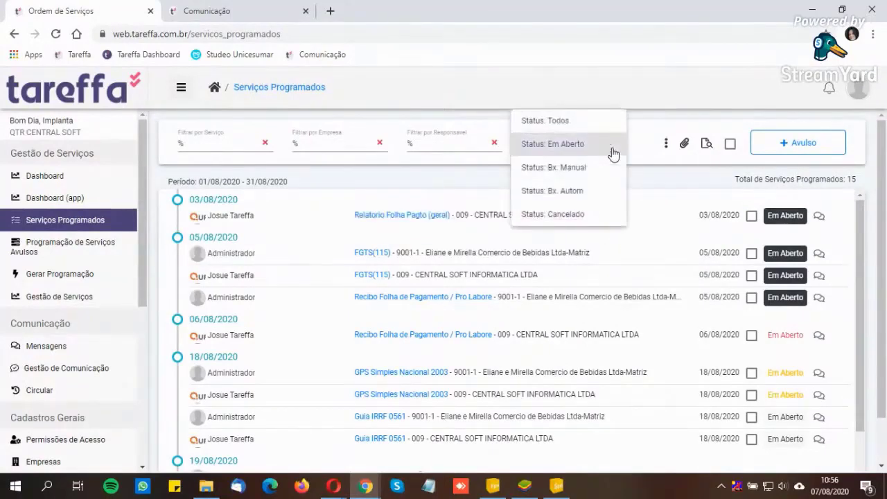
{"action": "left_click", "coordinate": [561, 193]}
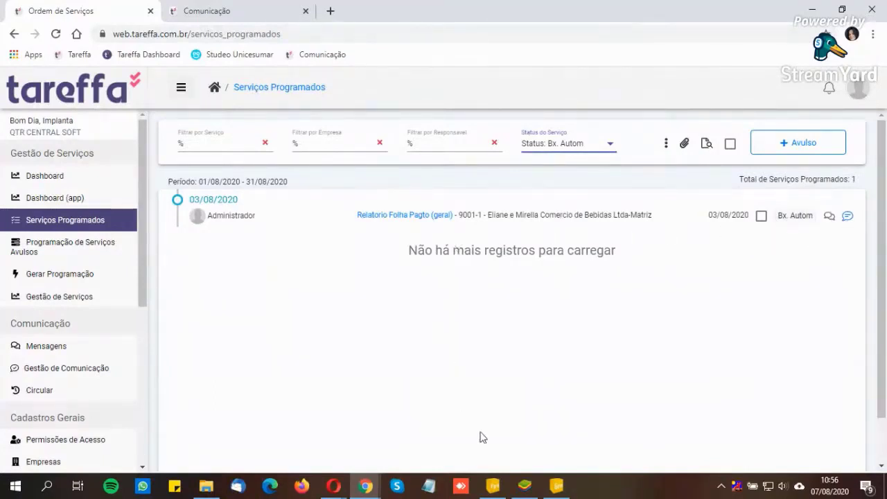
Step: Switch back to Questor and close the Relação de Cálculo report
{"action": "mouse_move", "coordinate": [493, 490]}
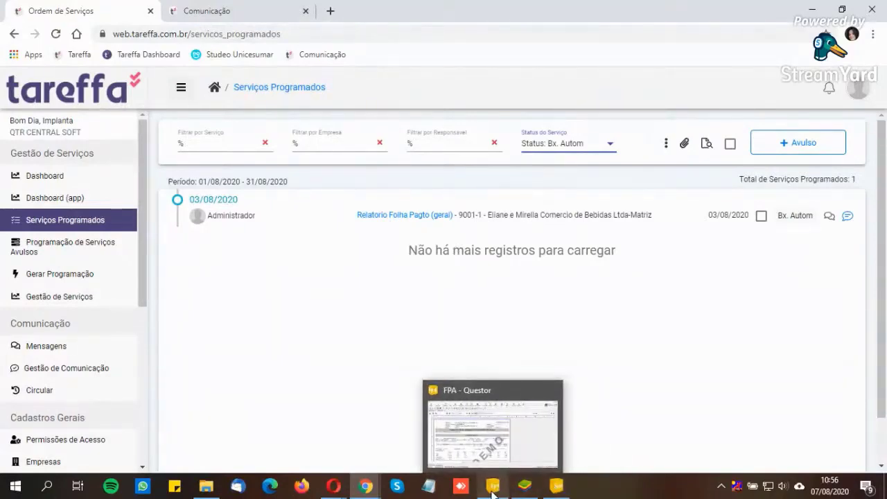
{"action": "left_click", "coordinate": [492, 487]}
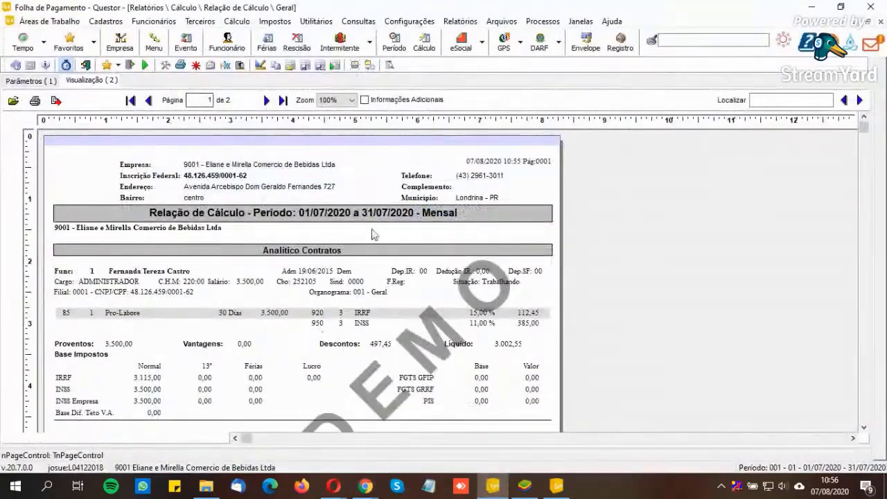
{"action": "left_click", "coordinate": [85, 65]}
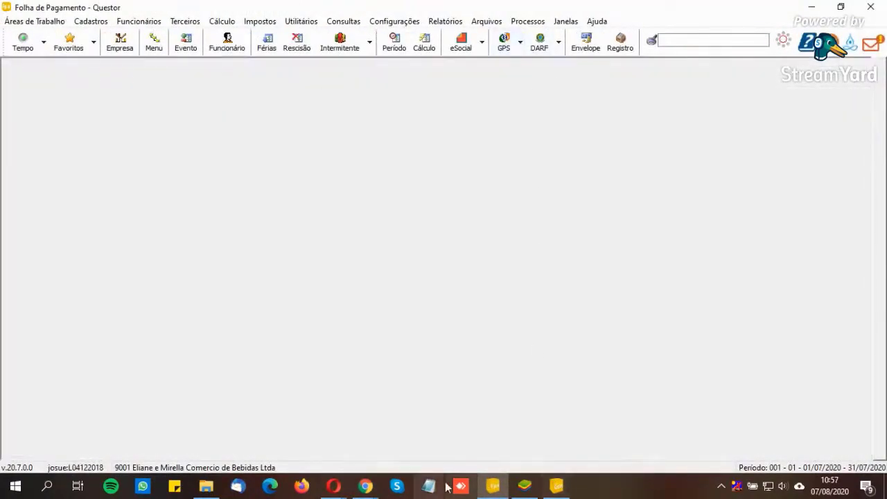
Step: Switch to Tareffa, filter the scheduled services by Em Aberto and review the FGTS(115) and Recibo Folha de Pagamento services due 05/08/2020
{"action": "mouse_move", "coordinate": [367, 487]}
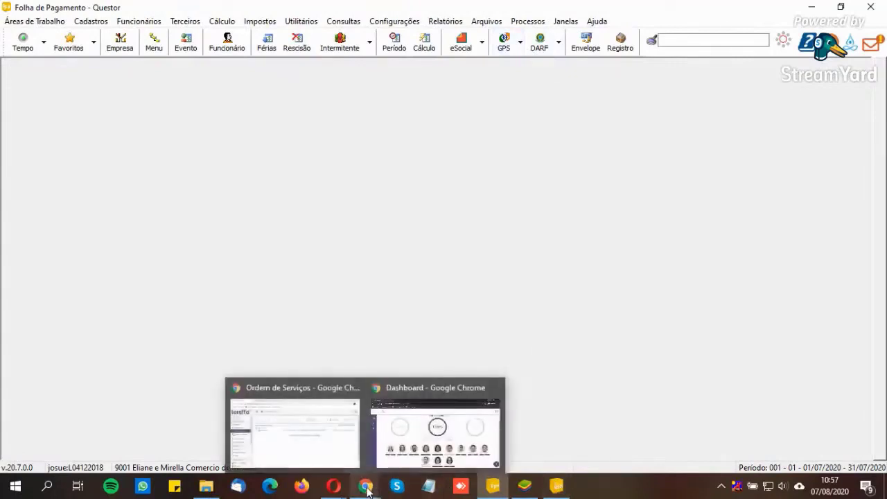
{"action": "left_click", "coordinate": [323, 451]}
{"action": "left_click", "coordinate": [610, 144]}
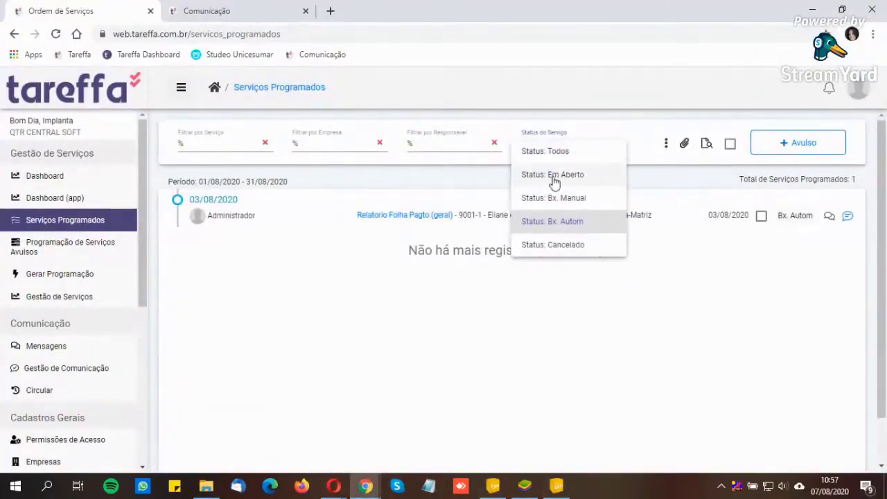
{"action": "left_click", "coordinate": [554, 182]}
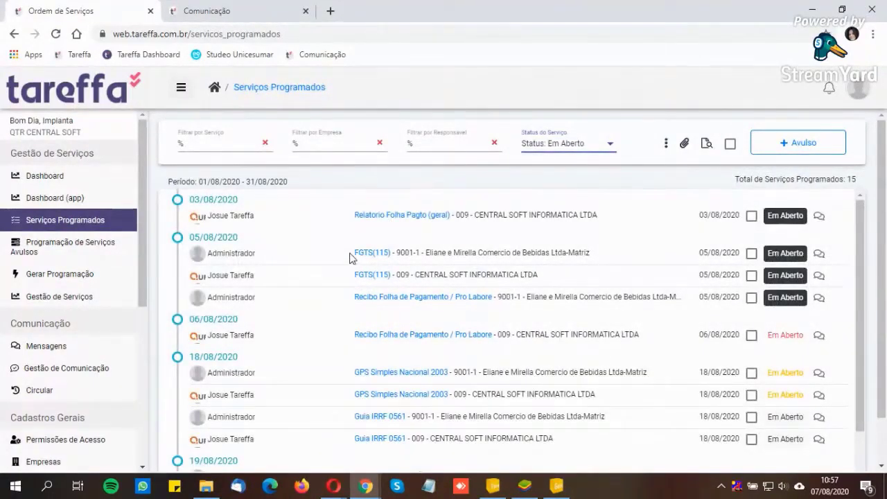
{"action": "left_click_drag", "start_coordinate": [352, 252], "coordinate": [576, 255]}
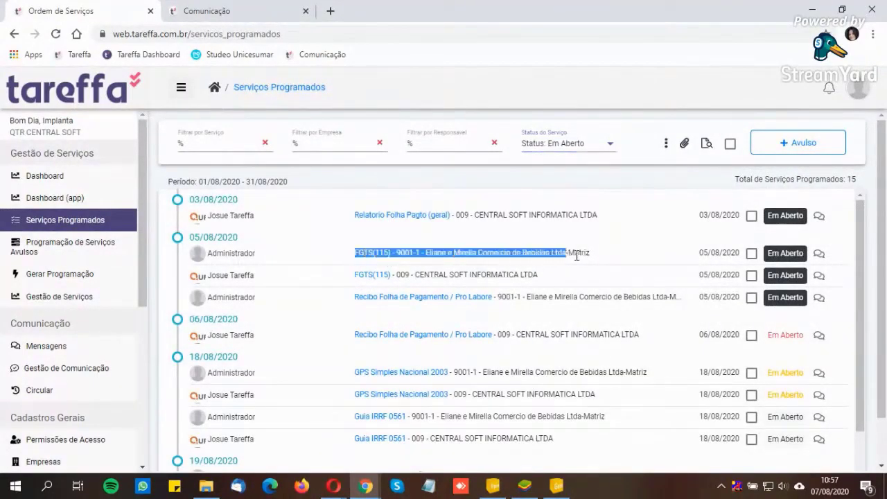
{"action": "left_click", "coordinate": [622, 260]}
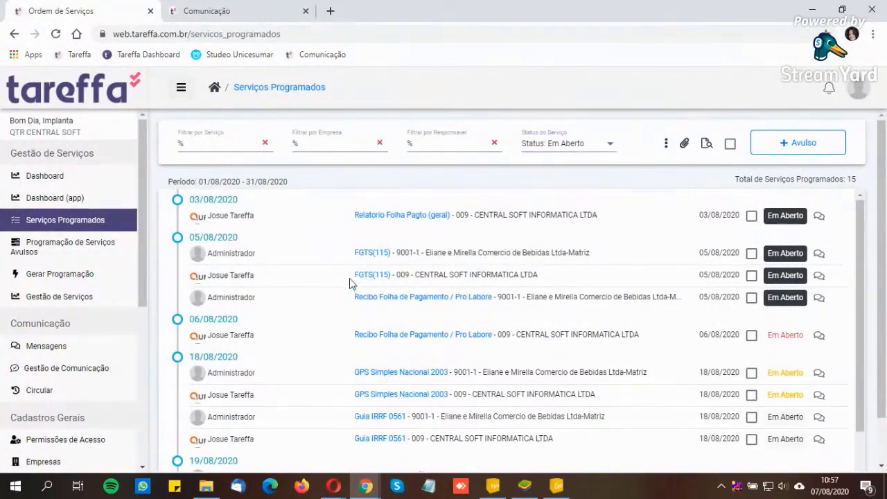
{"action": "left_click_drag", "start_coordinate": [350, 280], "coordinate": [504, 274]}
{"action": "left_click", "coordinate": [572, 275]}
{"action": "left_click_drag", "start_coordinate": [339, 305], "coordinate": [622, 312]}
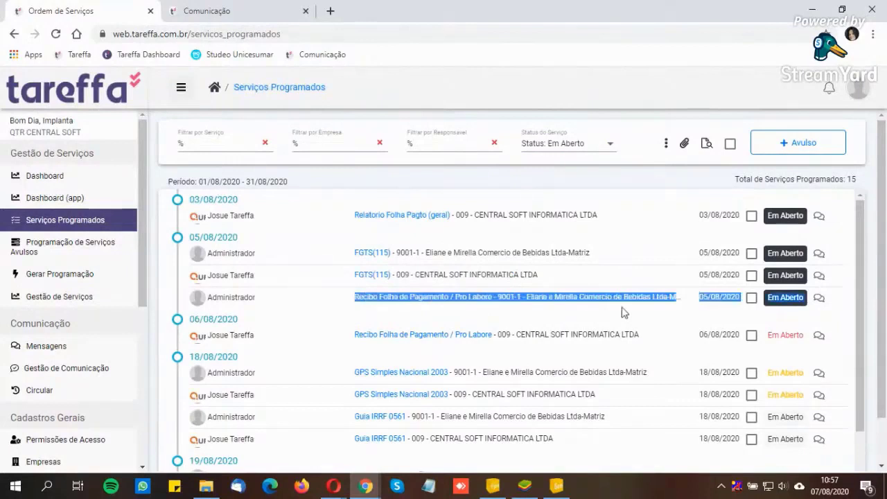
{"action": "left_click", "coordinate": [568, 317]}
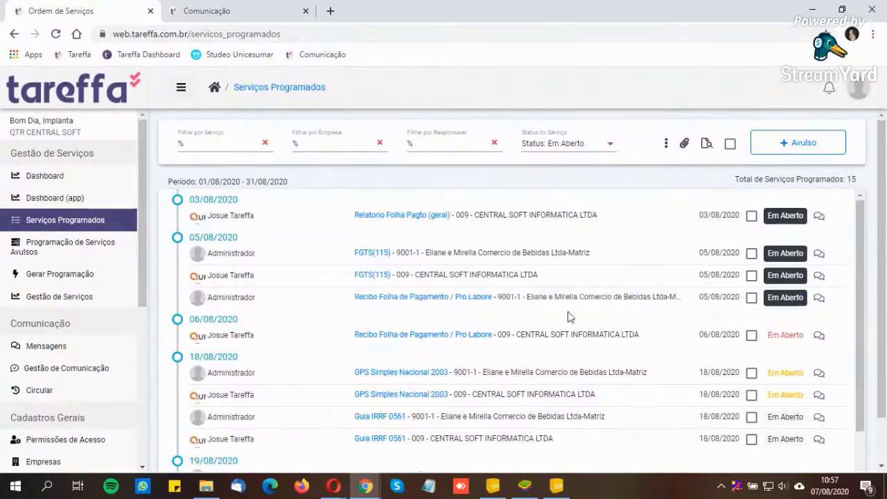
Step: Switch to Questor and generate the Envelope de Pagamento Gráfico report for company 9001, calculation period 07/2020
{"action": "left_click", "coordinate": [496, 487]}
{"action": "left_click", "coordinate": [444, 20]}
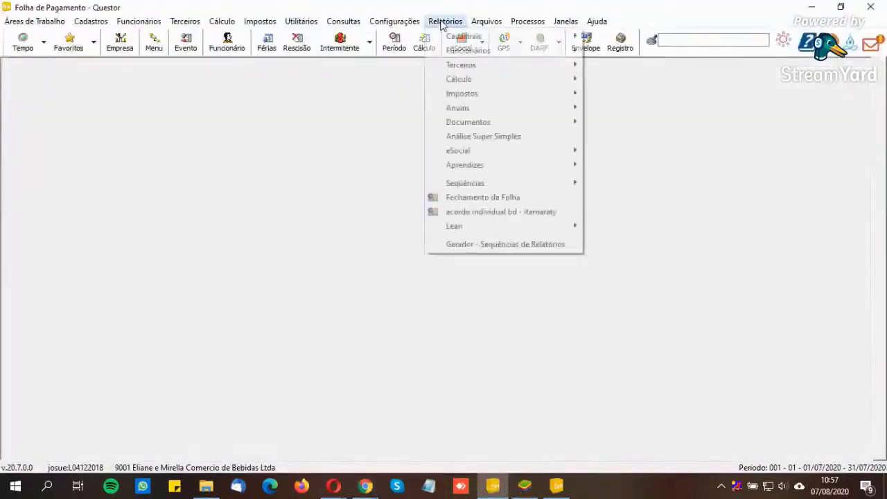
{"action": "mouse_move", "coordinate": [540, 82]}
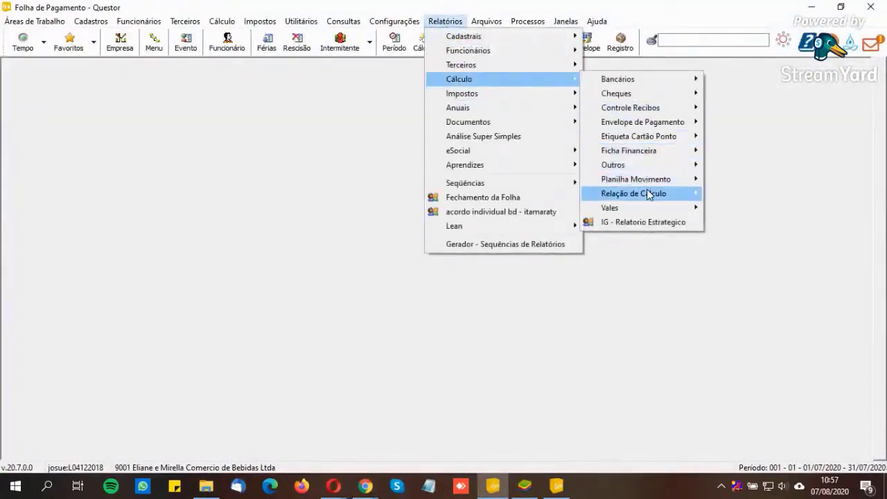
{"action": "mouse_move", "coordinate": [644, 122]}
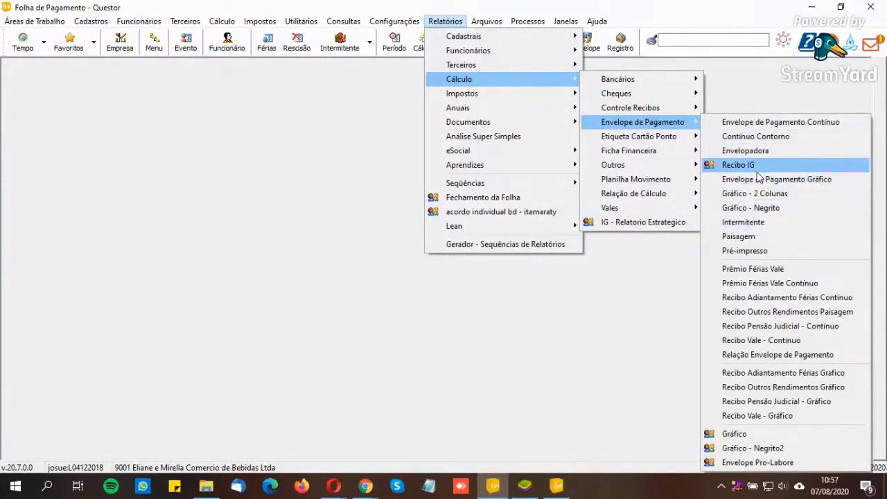
{"action": "left_click", "coordinate": [762, 179]}
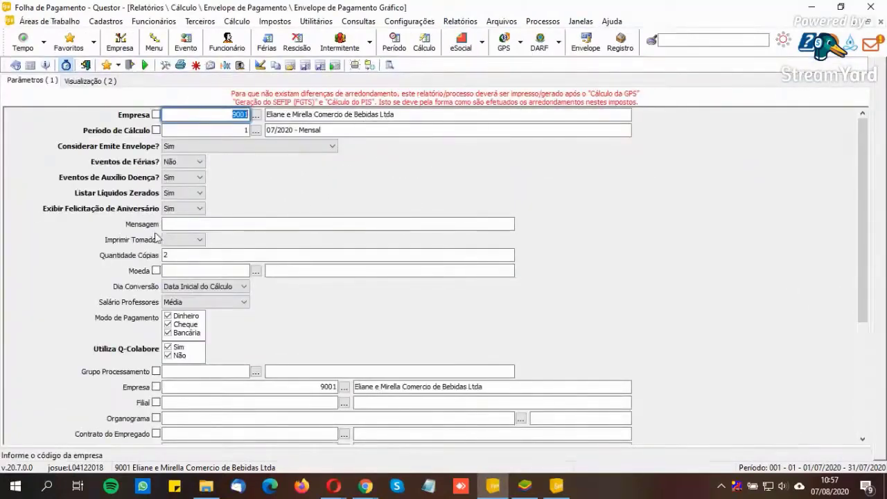
{"action": "scroll", "coordinate": [284, 284], "scroll_direction": "down", "scroll_amount": 3}
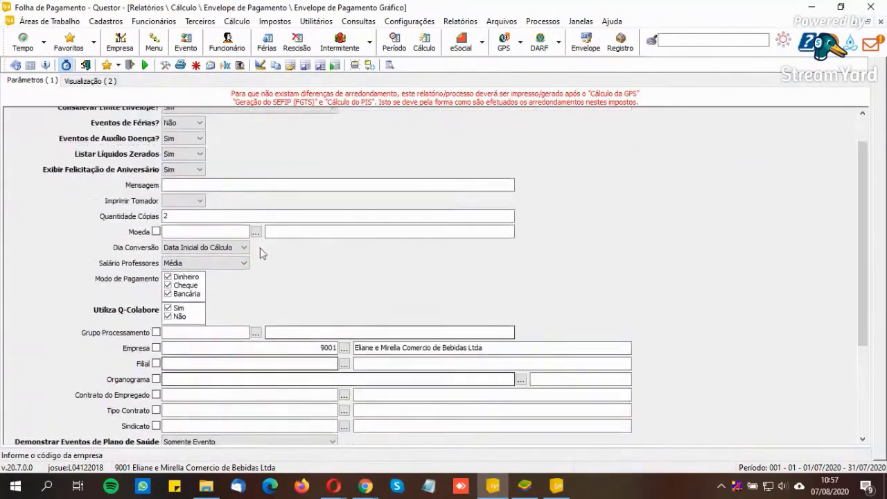
{"action": "left_click", "coordinate": [145, 64]}
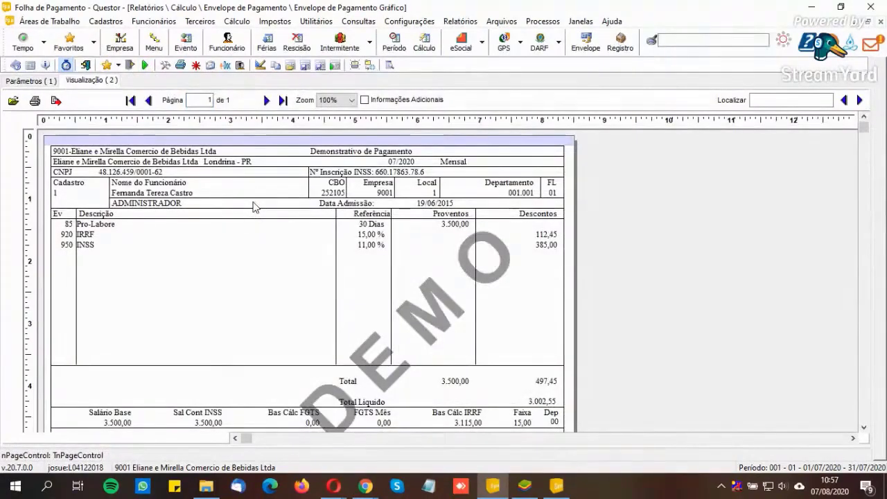
Step: Start publishing the payment envelope report to e-Doc and choose the document type Recibos (Departamento Pessoal)
{"action": "left_click", "coordinate": [229, 65]}
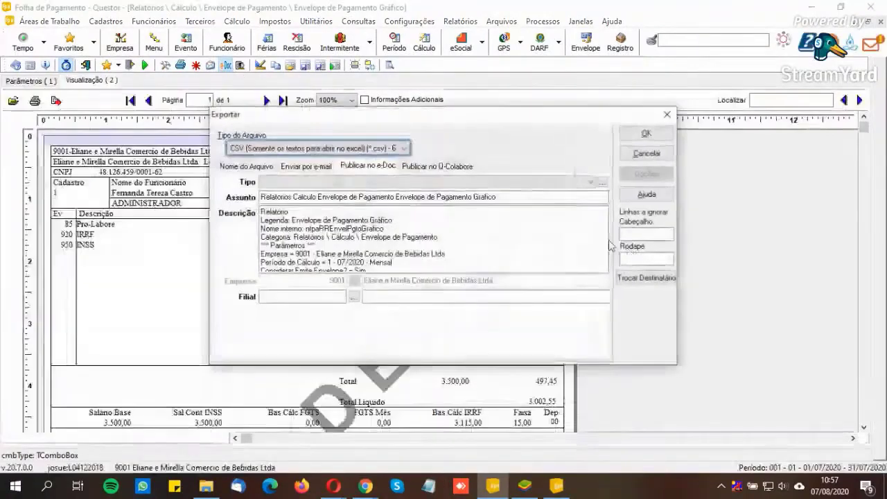
{"action": "left_click", "coordinate": [590, 182]}
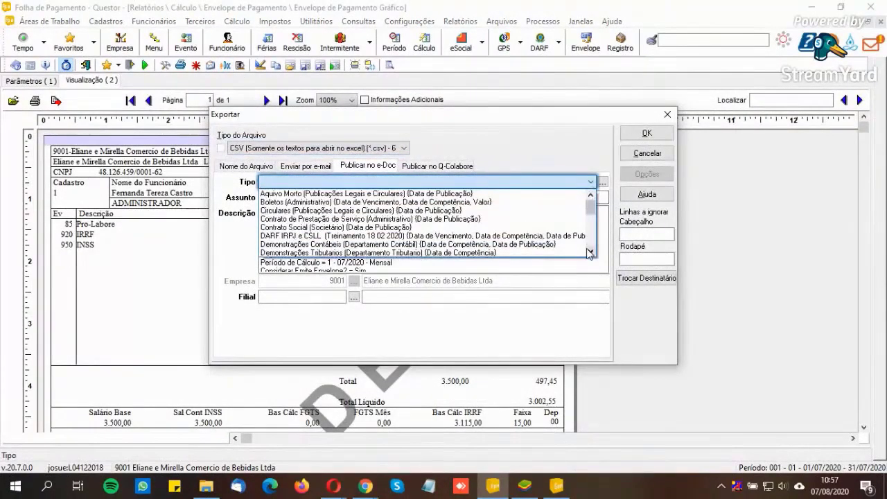
{"action": "left_click", "coordinate": [589, 252]}
{"action": "left_click", "coordinate": [589, 253]}
{"action": "left_click", "coordinate": [588, 252]}
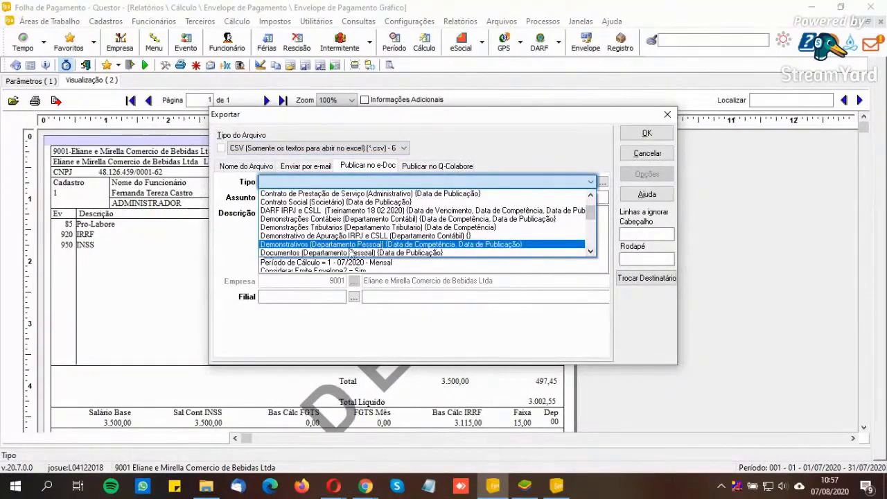
{"action": "left_click", "coordinate": [591, 252]}
{"action": "left_click", "coordinate": [591, 252]}
{"action": "left_click", "coordinate": [590, 252]}
{"action": "left_click", "coordinate": [591, 252]}
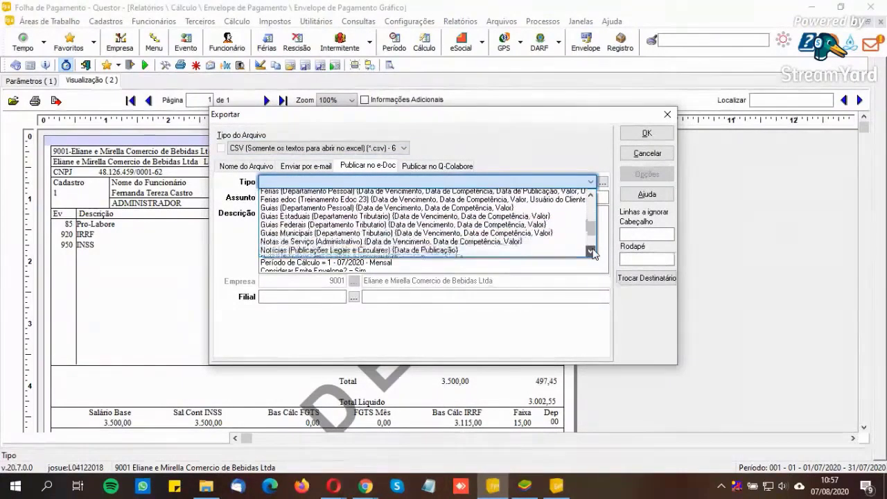
{"action": "left_click", "coordinate": [591, 252]}
{"action": "left_click", "coordinate": [590, 252]}
{"action": "left_click", "coordinate": [591, 252]}
{"action": "left_click", "coordinate": [591, 252]}
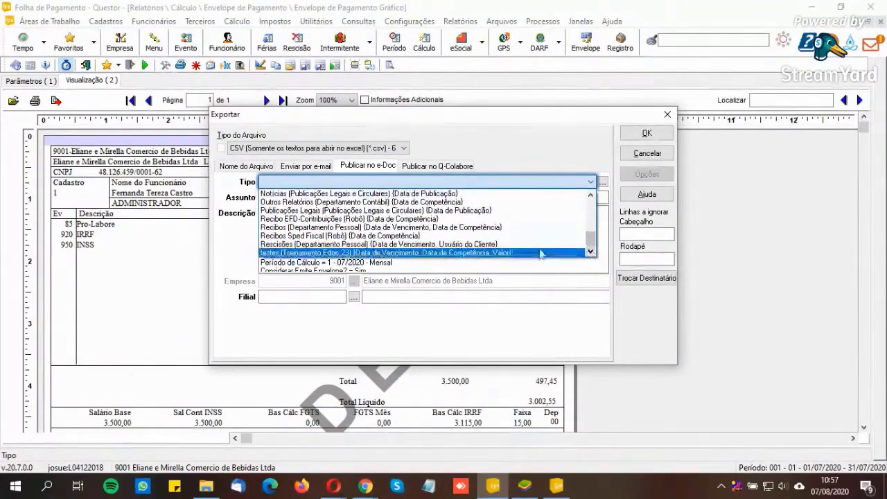
{"action": "left_click", "coordinate": [288, 227]}
Step: Set the branch to 1, publish the payment envelope to e-Doc and close the report
{"action": "left_click", "coordinate": [317, 297]}
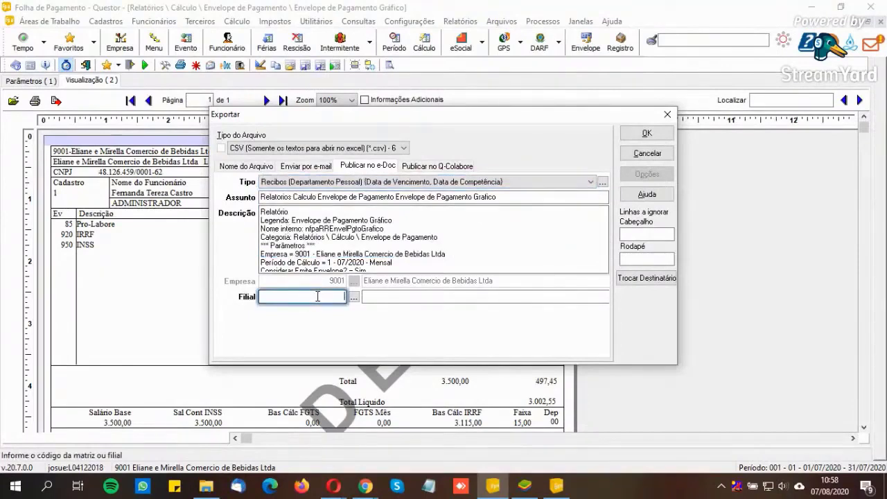
{"action": "type", "text": "1"}
{"action": "key", "text": "Tab"}
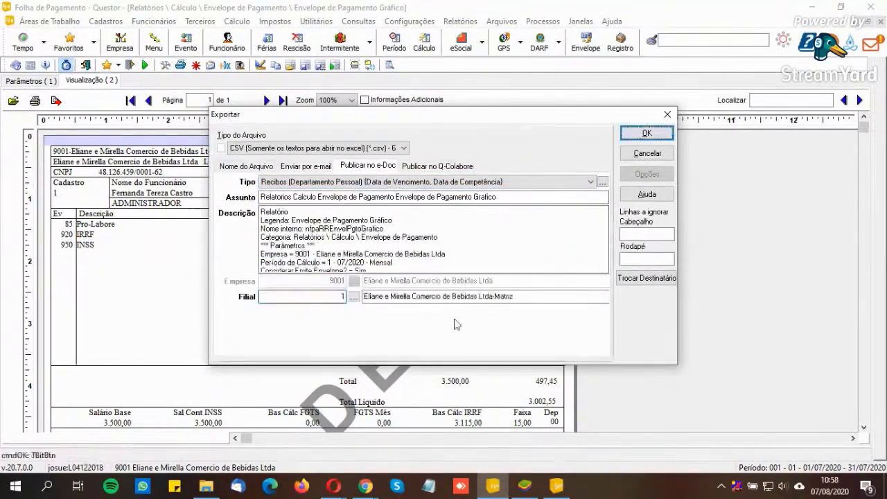
{"action": "left_click", "coordinate": [646, 135]}
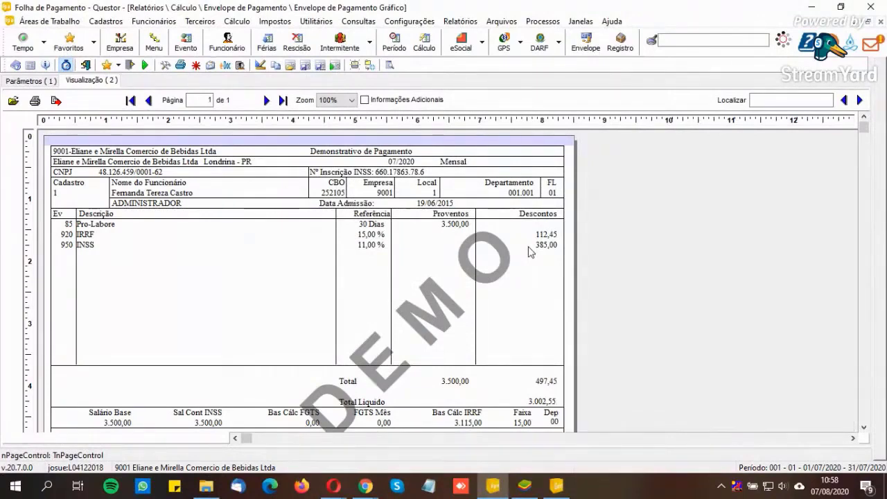
{"action": "left_click", "coordinate": [86, 65]}
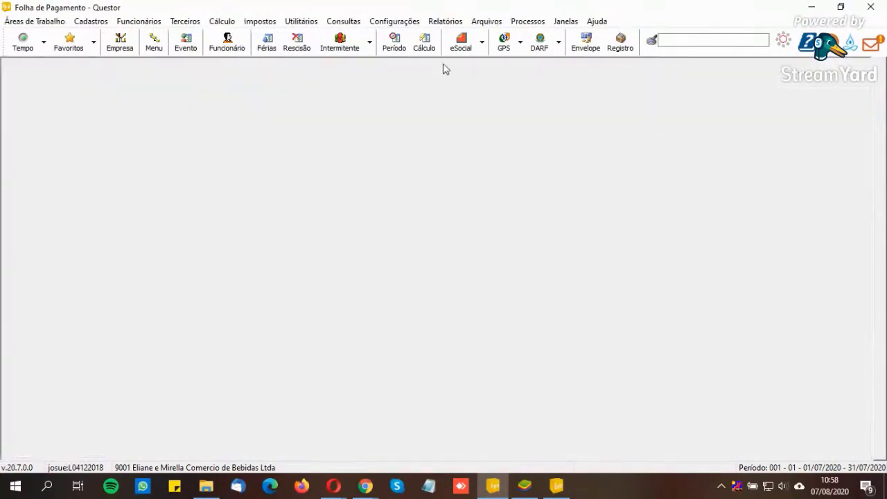
Step: Run the GPS calculation for GPS Empresa, Folha Normal, from 01/07/2020 to 31/07/2020
{"action": "left_click", "coordinate": [520, 42]}
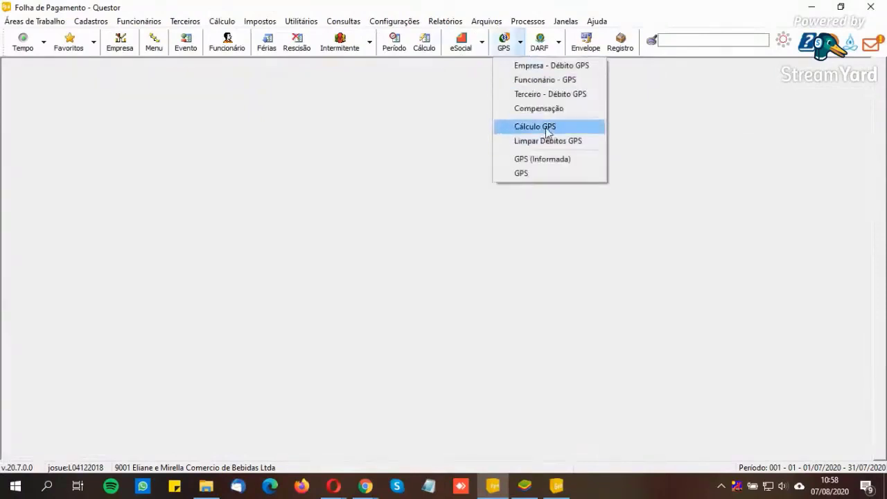
{"action": "left_click", "coordinate": [548, 127]}
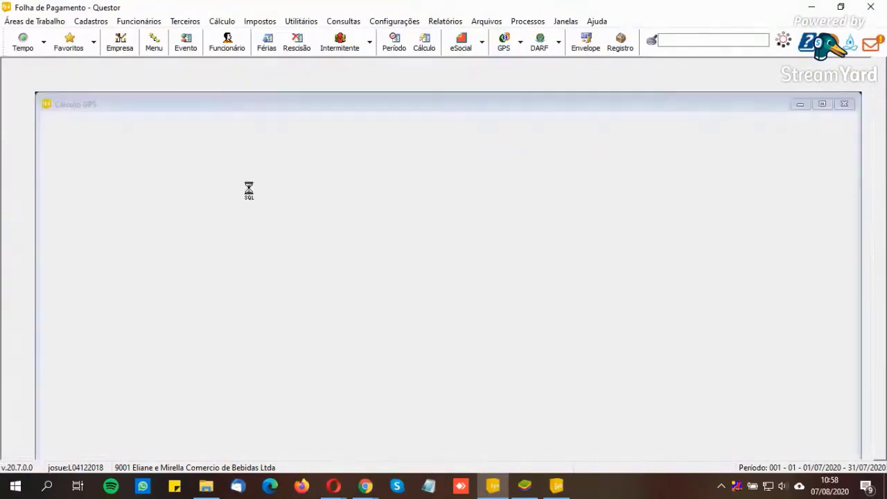
{"action": "key", "text": "Tab"}
{"action": "key", "text": "Tab"}
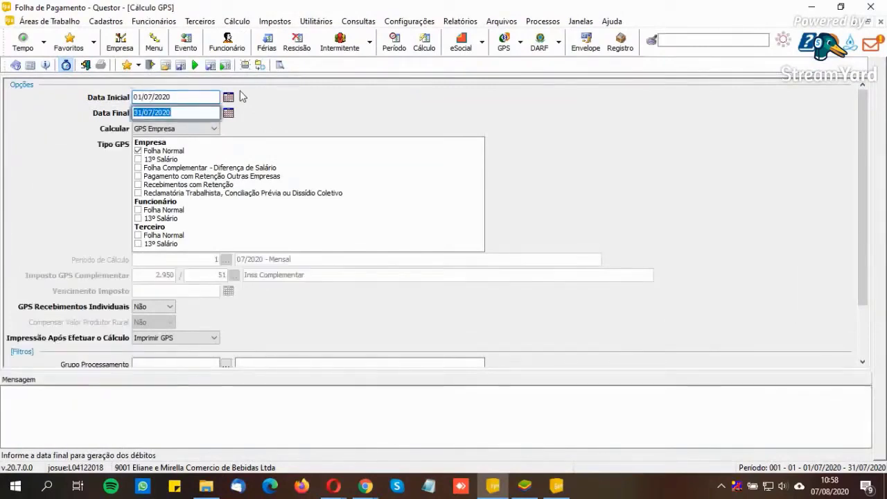
{"action": "left_click", "coordinate": [196, 65]}
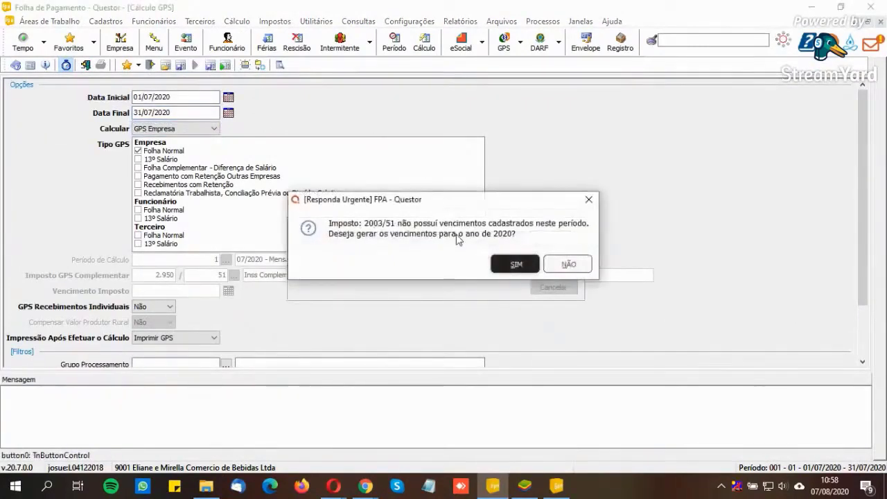
Step: Agree to create the missing due dates and generate them for tax 2003/51 from 01/01/2020 to 31/12/2020
{"action": "left_click", "coordinate": [512, 262]}
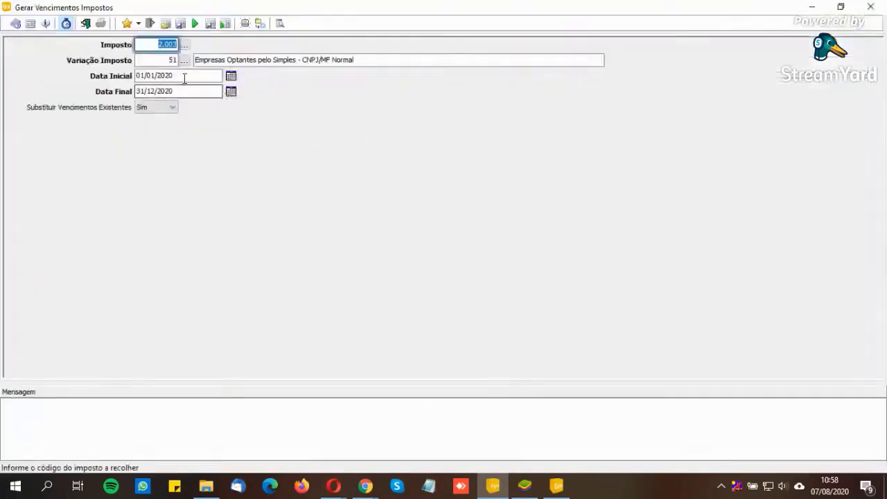
{"action": "left_click", "coordinate": [196, 24]}
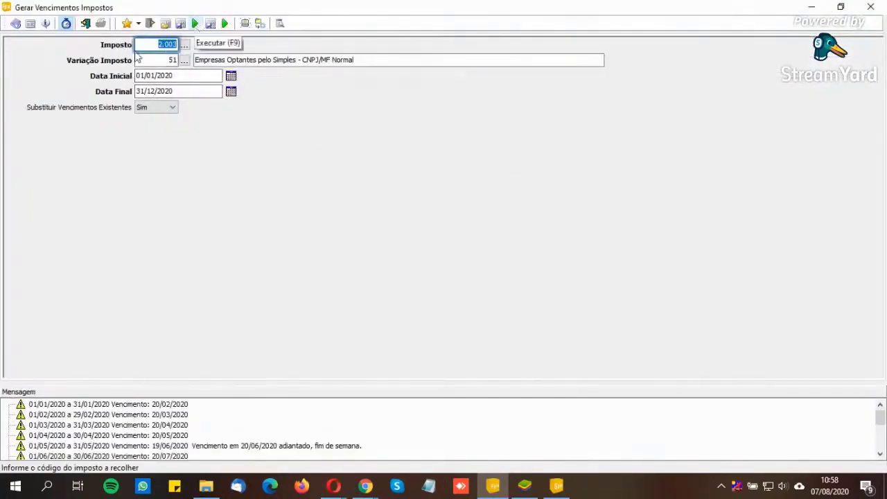
{"action": "left_click", "coordinate": [86, 24]}
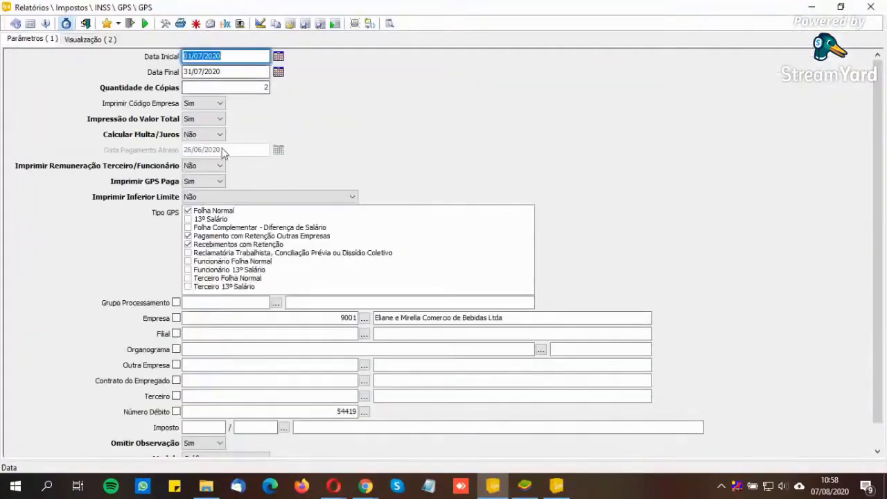
Step: Generate the GPS guide for July 2020 and choose Guias (Departamento Pessoal) as its e-Doc publication type
{"action": "left_click", "coordinate": [145, 23]}
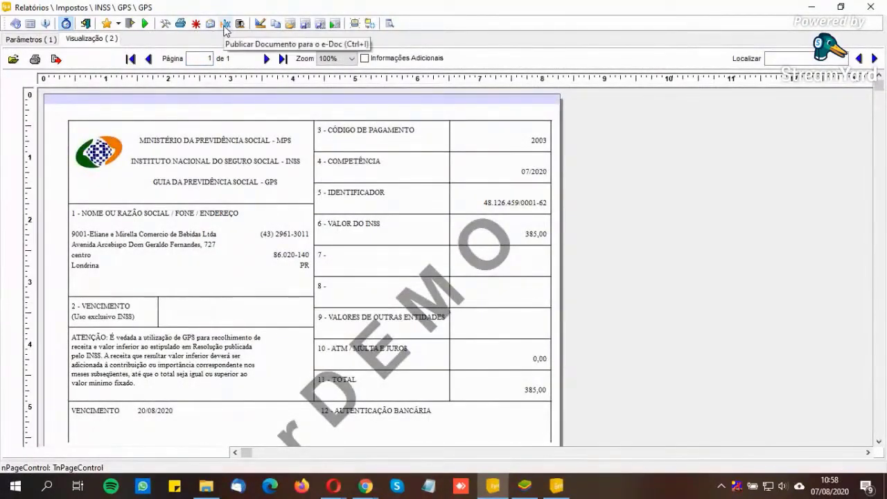
{"action": "key", "text": "ctrl+d"}
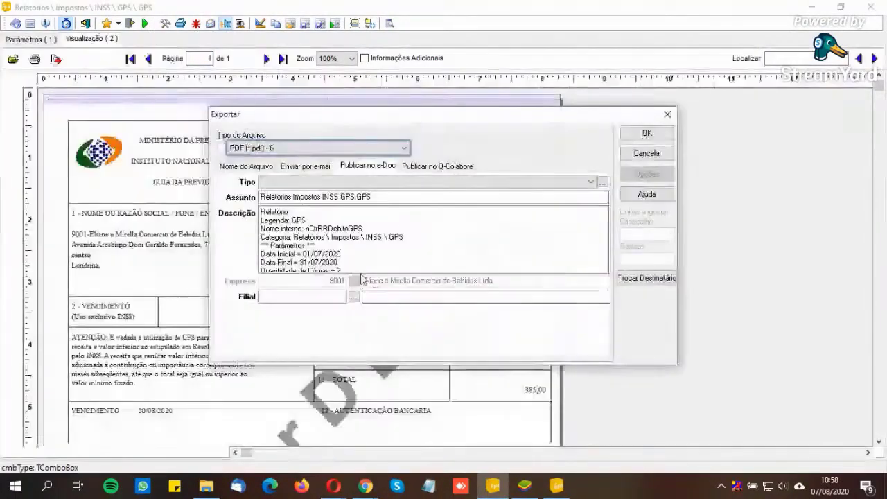
{"action": "left_click", "coordinate": [591, 183]}
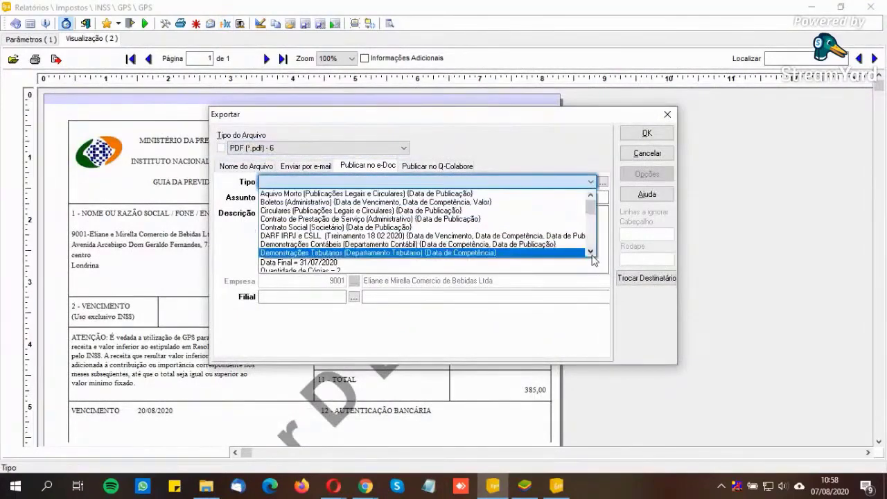
{"action": "left_click", "coordinate": [591, 252]}
{"action": "left_click", "coordinate": [591, 252]}
{"action": "left_click", "coordinate": [591, 252]}
{"action": "left_click", "coordinate": [592, 254]}
{"action": "left_click", "coordinate": [591, 254]}
{"action": "left_click", "coordinate": [592, 253]}
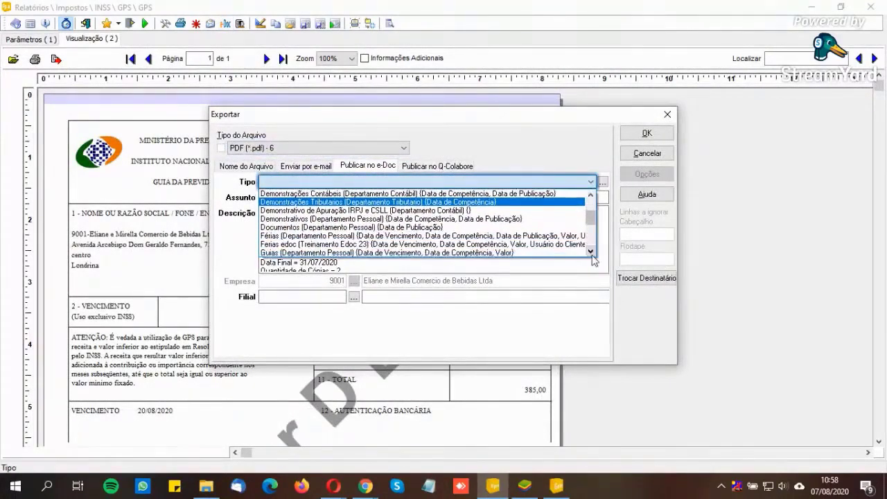
{"action": "left_click", "coordinate": [592, 254]}
{"action": "left_click", "coordinate": [592, 253]}
{"action": "left_click", "coordinate": [591, 254]}
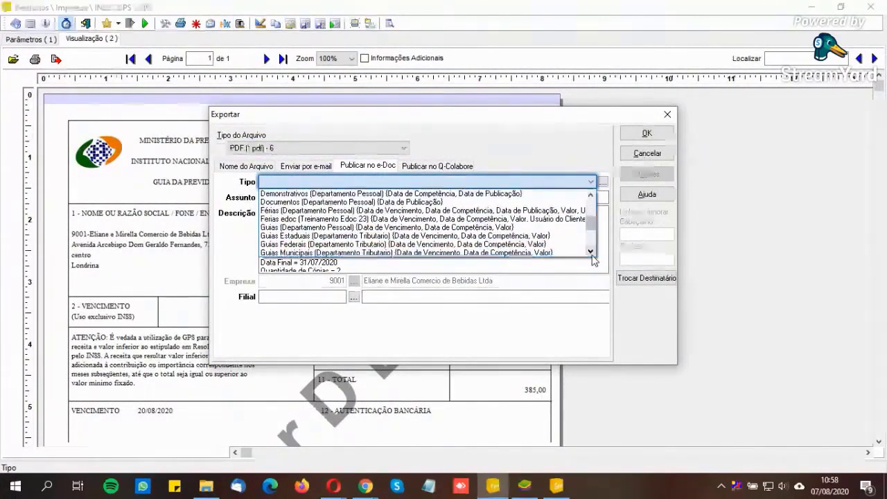
{"action": "left_click", "coordinate": [319, 229]}
Step: Fill in the branch, publish the GPS guide to e-Doc and close the report
{"action": "left_click", "coordinate": [316, 295]}
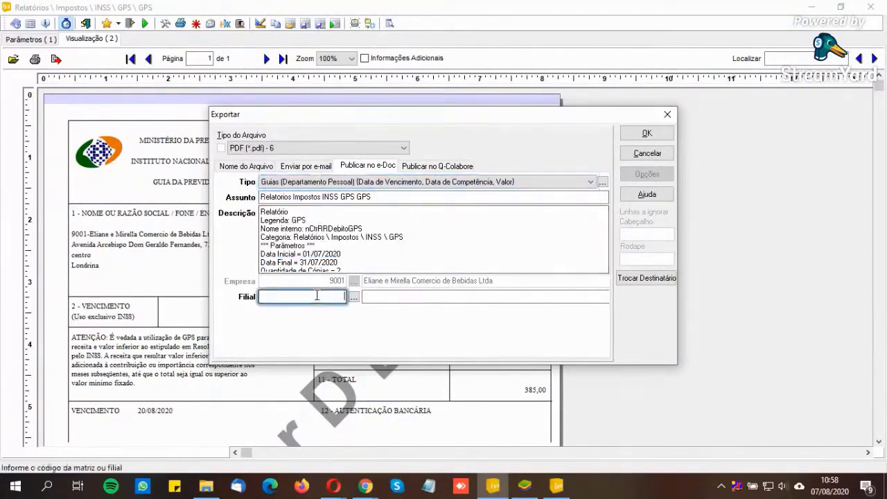
{"action": "left_click", "coordinate": [660, 135]}
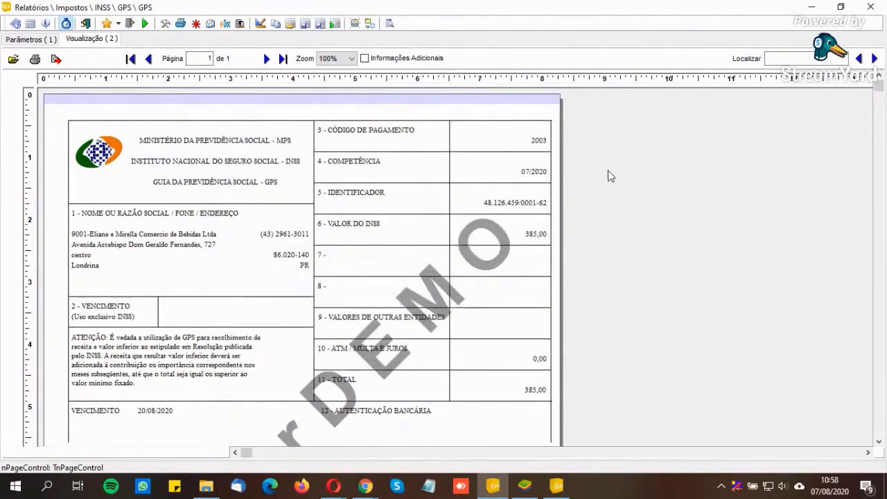
{"action": "left_click", "coordinate": [85, 24]}
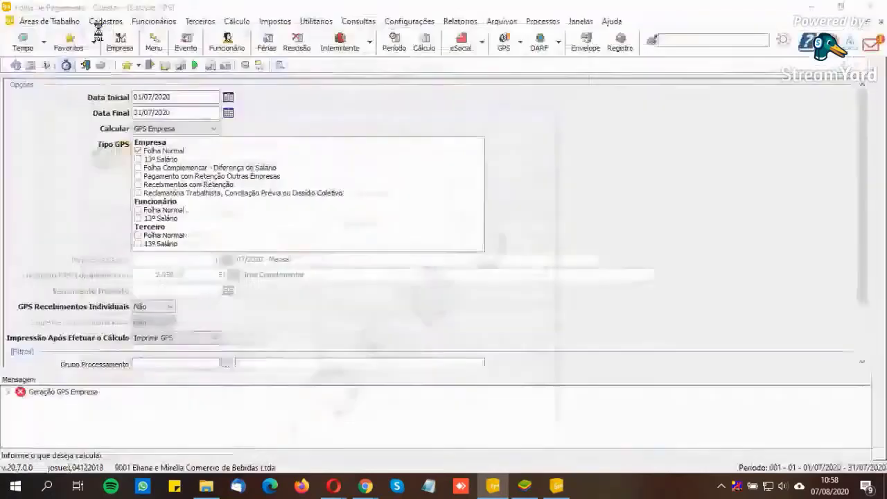
Step: Open the IRRF calculation for DARF and set its initial date to 01/07/2020
{"action": "left_click", "coordinate": [558, 42]}
{"action": "left_click", "coordinate": [573, 62]}
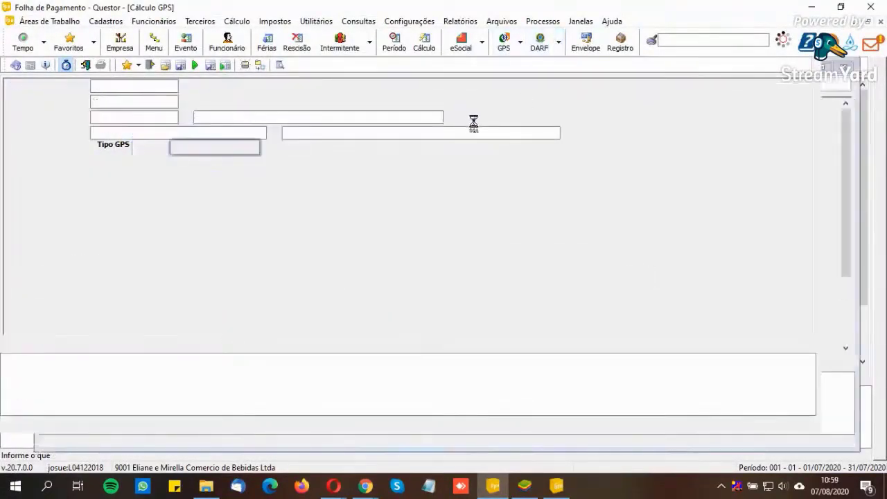
{"action": "type", "text": "/07/2020"}
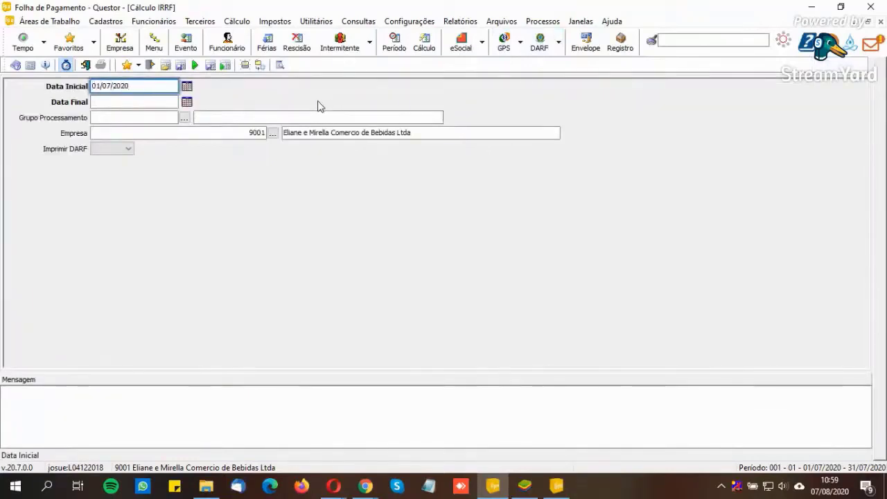
{"action": "key", "text": "Tab"}
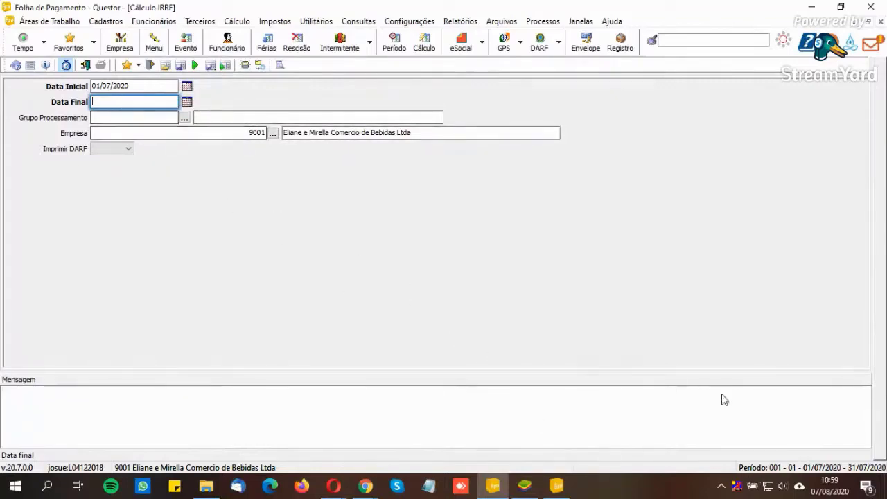
{"action": "left_click", "coordinate": [108, 88]}
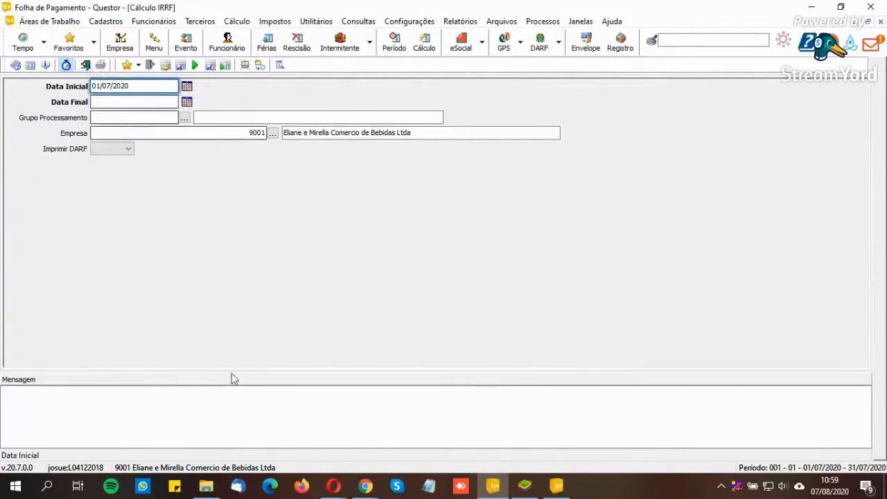
Step: Switch to Tareffa's Ordem de Serviços window and open the 2020 schedule generation with Setembro as the due month
{"action": "mouse_move", "coordinate": [365, 487]}
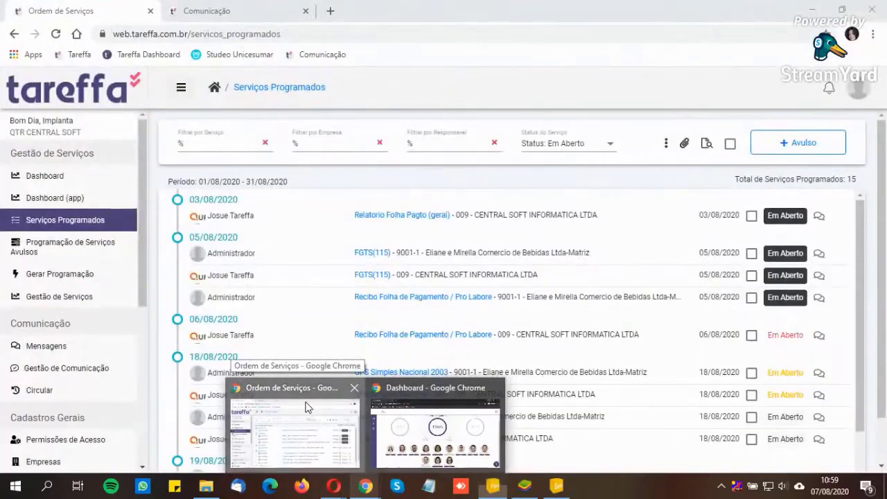
{"action": "left_click", "coordinate": [311, 412]}
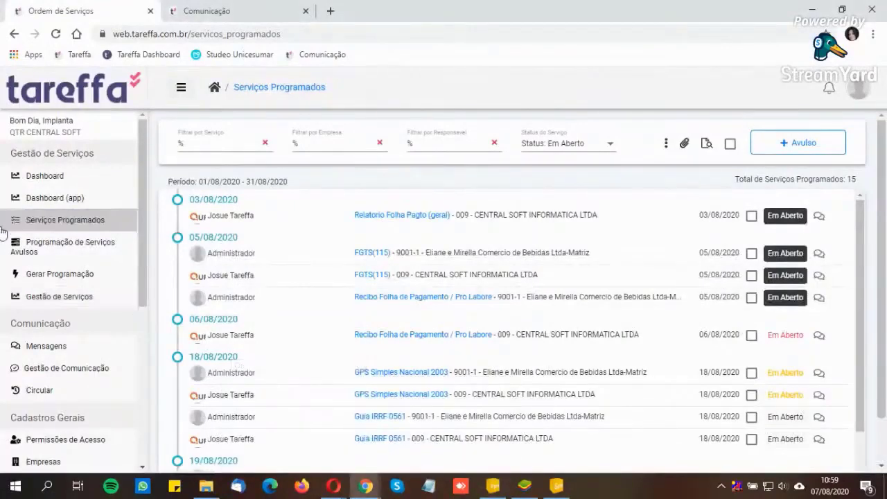
{"action": "left_click", "coordinate": [40, 227]}
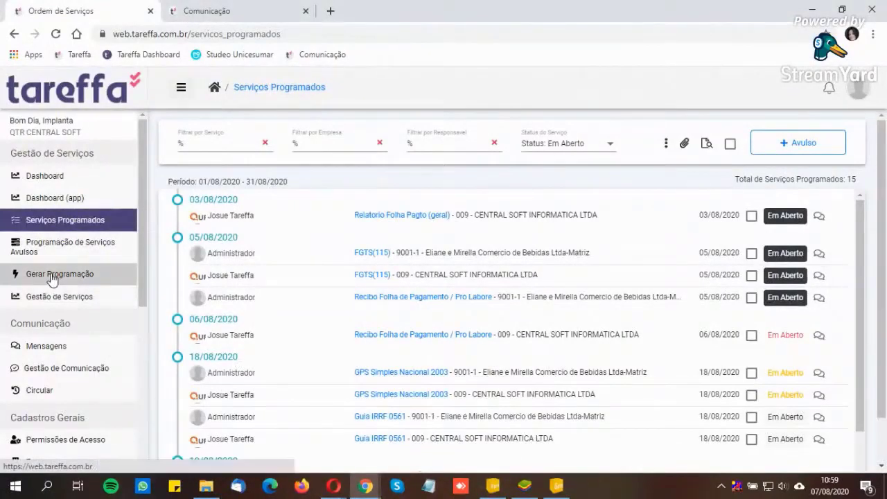
{"action": "left_click", "coordinate": [52, 275]}
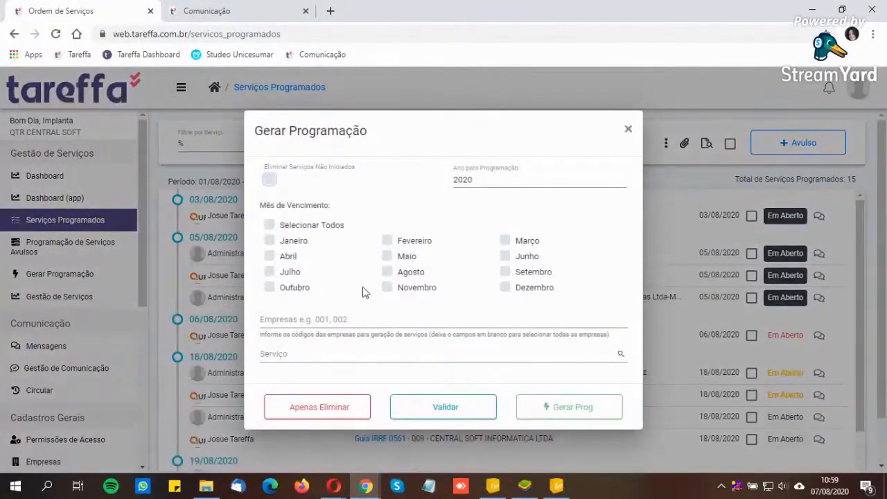
{"action": "left_click", "coordinate": [505, 272]}
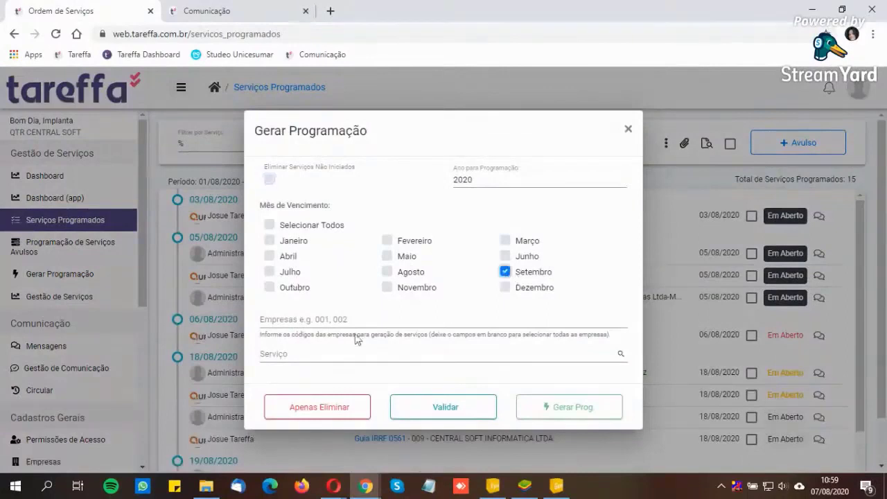
Step: Restrict the schedule generation to company 9001-1, validate it and generate the schedule
{"action": "left_click", "coordinate": [302, 319]}
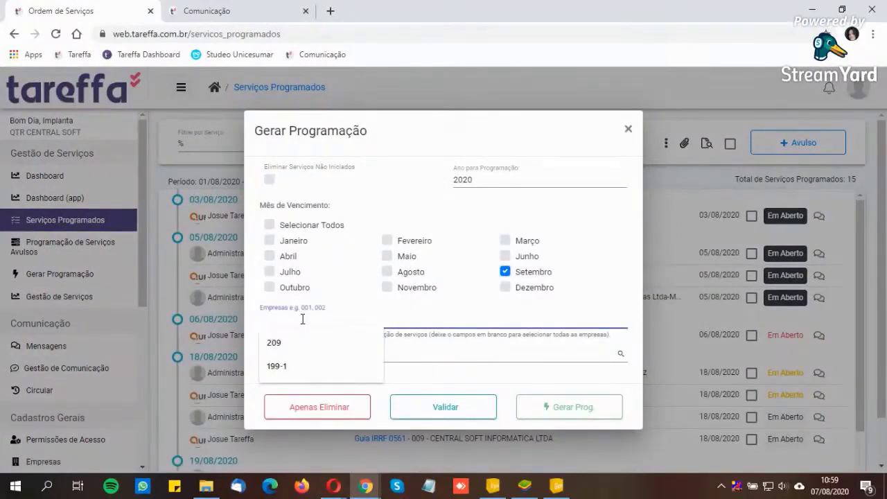
{"action": "type", "text": "9001-"}
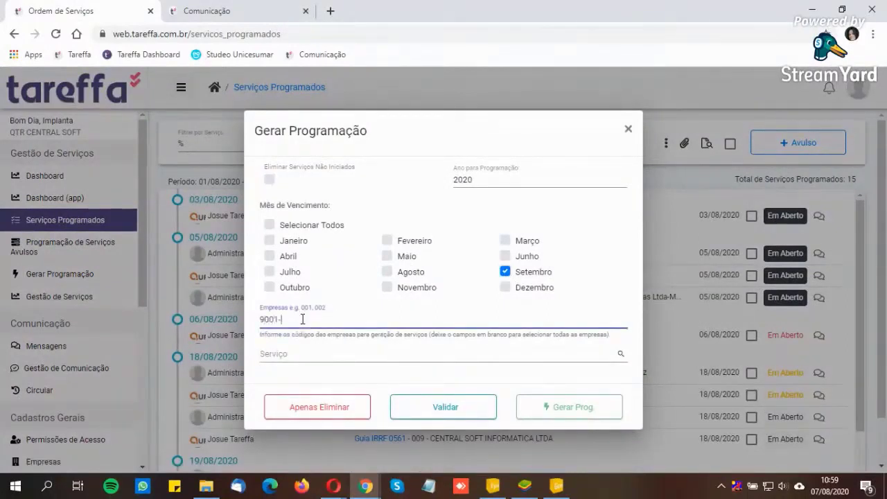
{"action": "type", "text": "1"}
{"action": "key", "text": "Return"}
{"action": "left_click", "coordinate": [446, 416]}
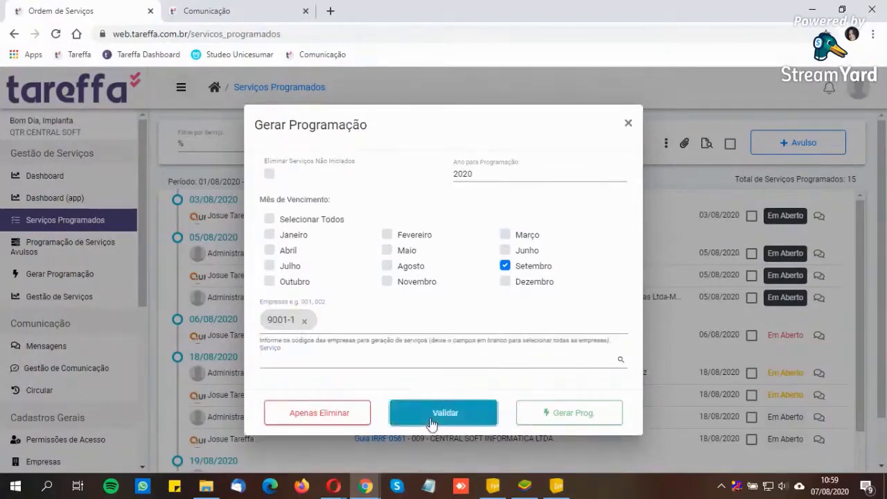
{"action": "left_click", "coordinate": [549, 415]}
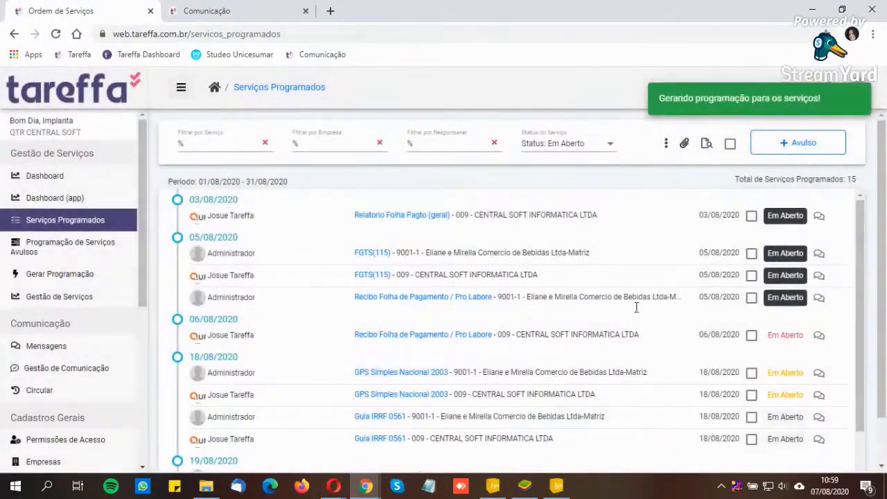
Step: Return to Questor and run the IRRF calculation from 01/08/2020 to 31/08/2020 with DARF printing set to Sim
{"action": "left_click", "coordinate": [492, 485]}
{"action": "left_click_drag", "start_coordinate": [130, 86], "coordinate": [5, 83]}
{"action": "type", "text": "01/08/2020"}
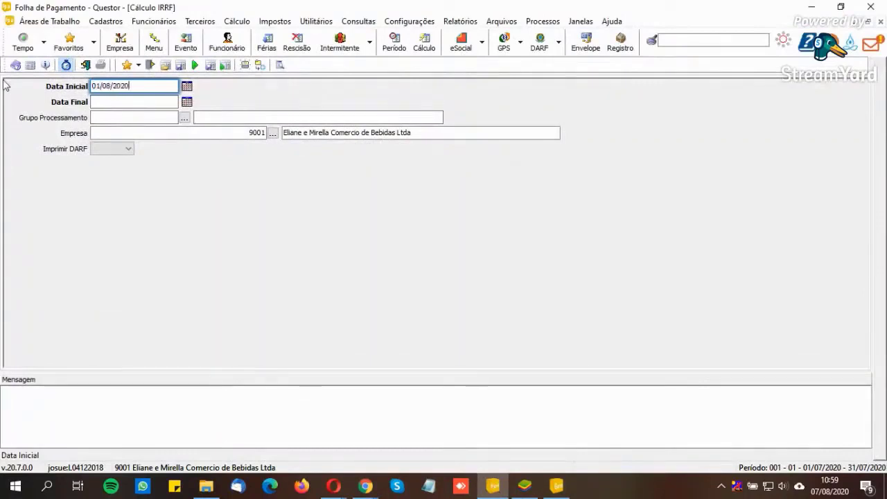
{"action": "key", "text": "Tab"}
{"action": "type", "text": "31/08/2020"}
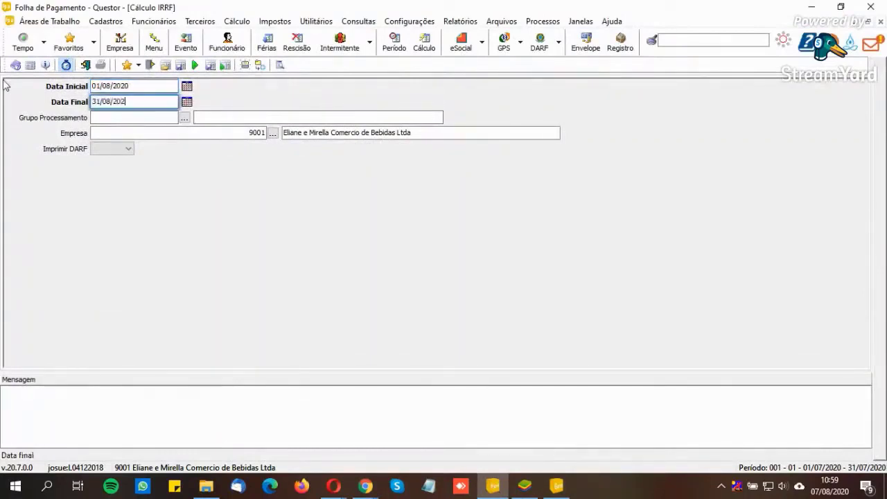
{"action": "key", "text": "Tab"}
{"action": "key", "text": "Tab"}
{"action": "key", "text": "Tab"}
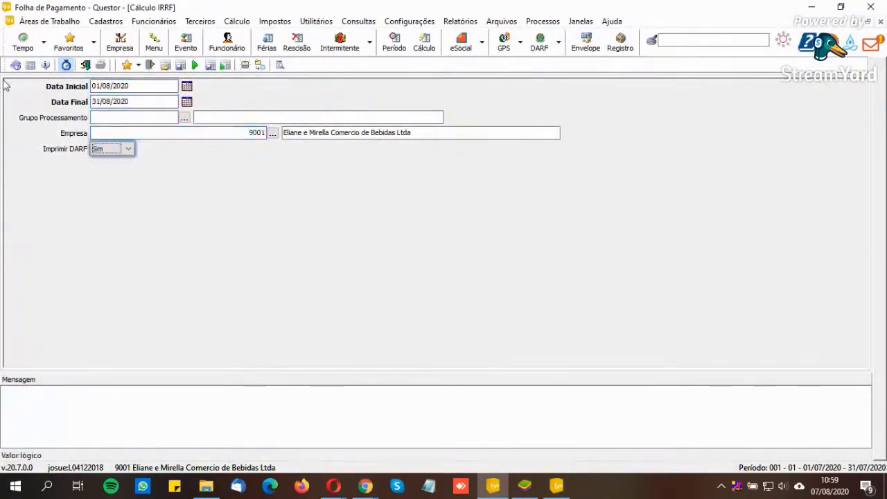
{"action": "key", "text": "Return"}
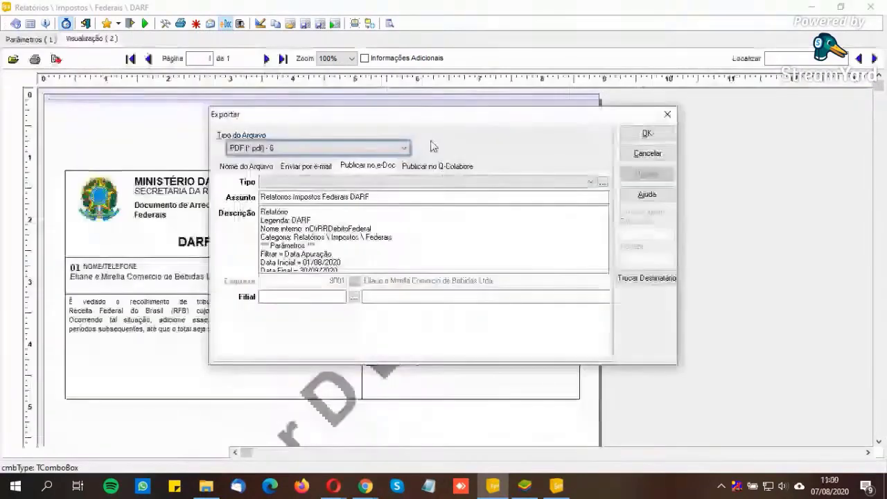
Step: Publish the DARF to e-Doc as Guias (Departamento Pessoal) for branch 1 and close the report
{"action": "left_click", "coordinate": [593, 184]}
{"action": "left_click", "coordinate": [592, 253]}
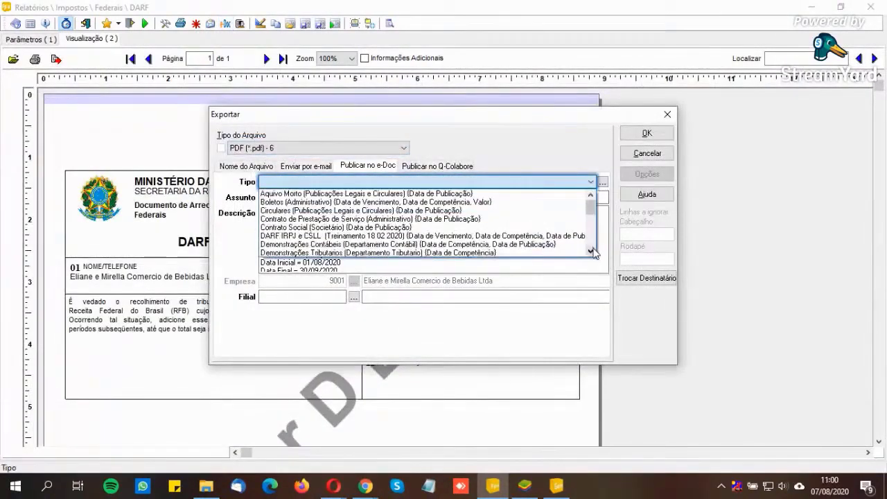
{"action": "left_click_drag", "start_coordinate": [594, 254], "coordinate": [592, 253]}
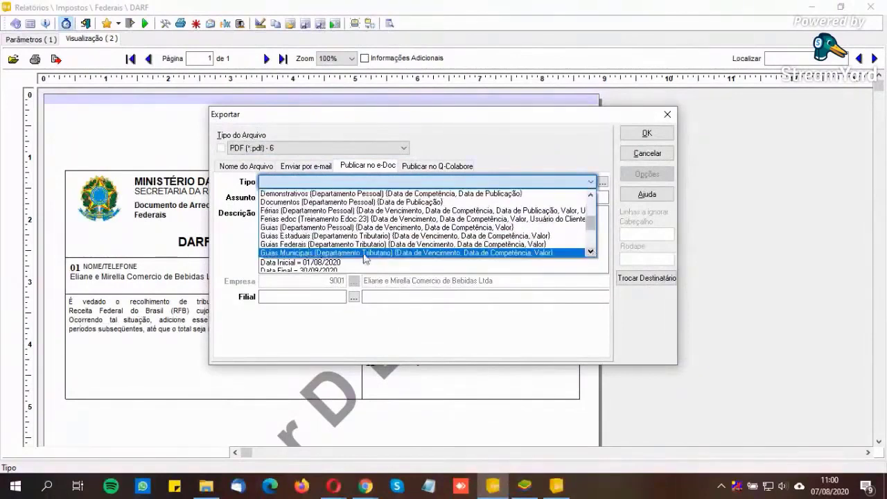
{"action": "left_click", "coordinate": [314, 229]}
{"action": "left_click", "coordinate": [312, 297]}
{"action": "type", "text": "1"}
{"action": "key", "text": "Tab"}
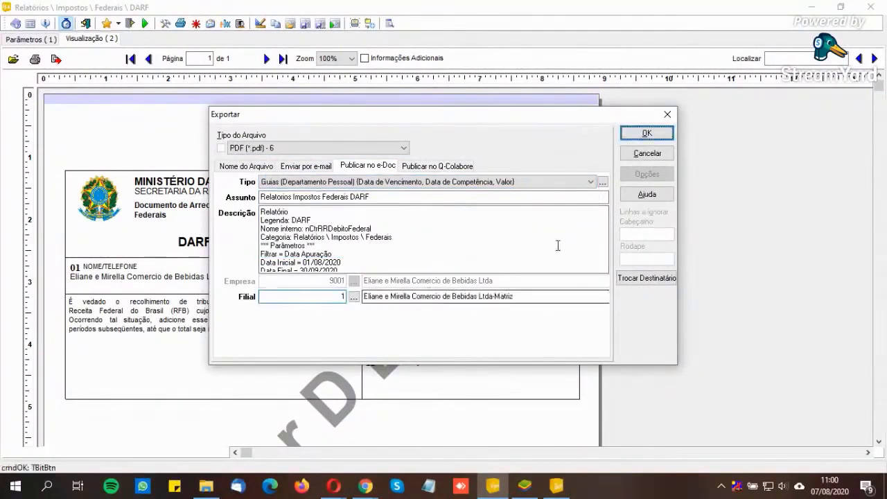
{"action": "left_click", "coordinate": [648, 134]}
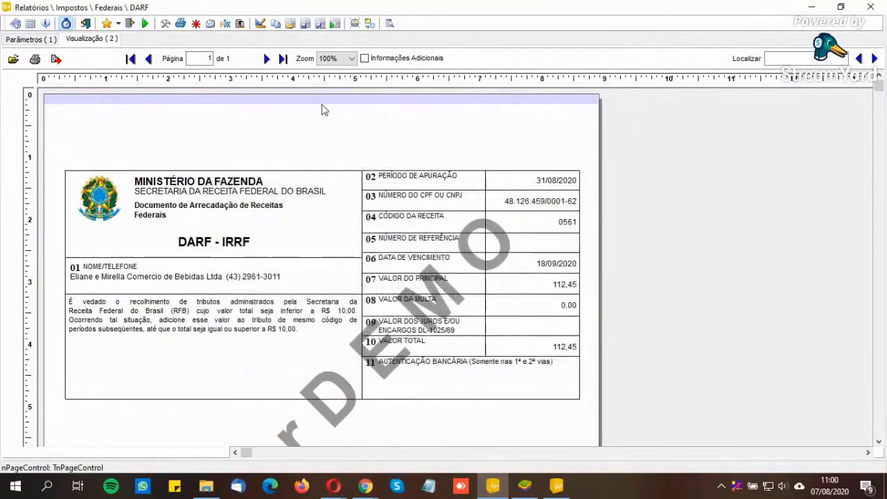
{"action": "left_click", "coordinate": [86, 24]}
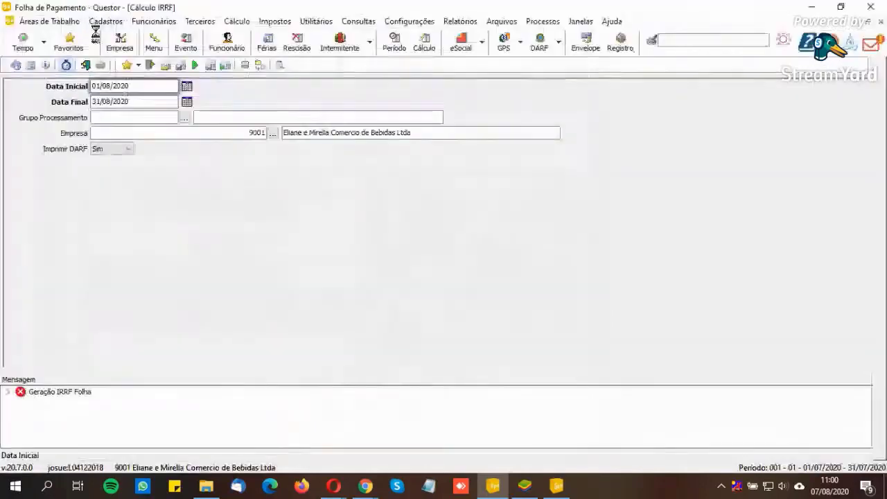
Step: Generate the federal tax report Relação IRRF Funcionários for 01/08/2020 to 31/08/2020
{"action": "left_click", "coordinate": [460, 20]}
{"action": "mouse_move", "coordinate": [579, 97]}
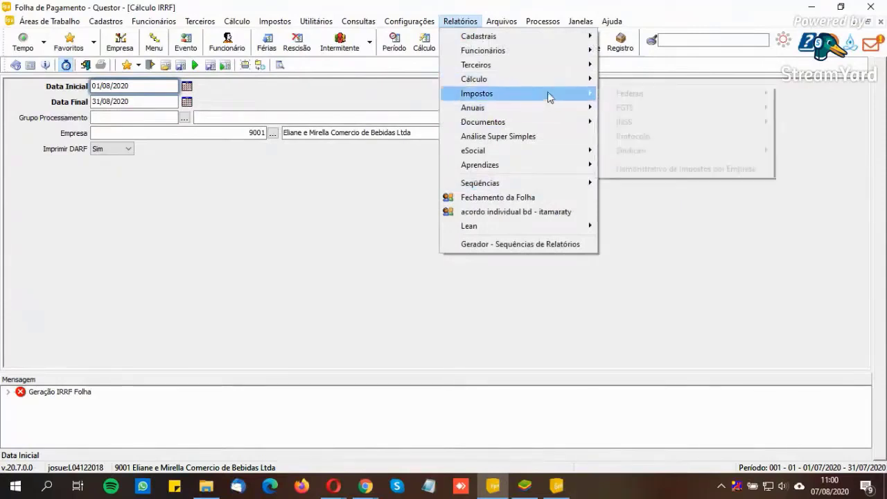
{"action": "mouse_move", "coordinate": [620, 96]}
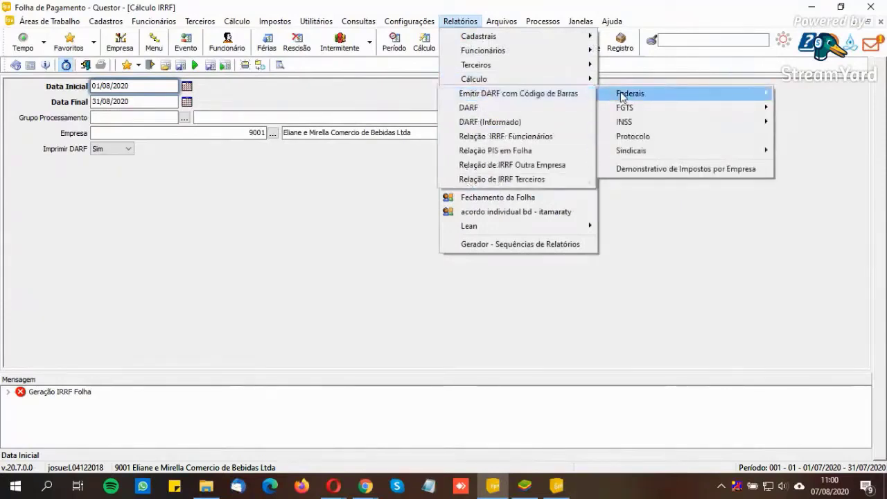
{"action": "left_click", "coordinate": [530, 139]}
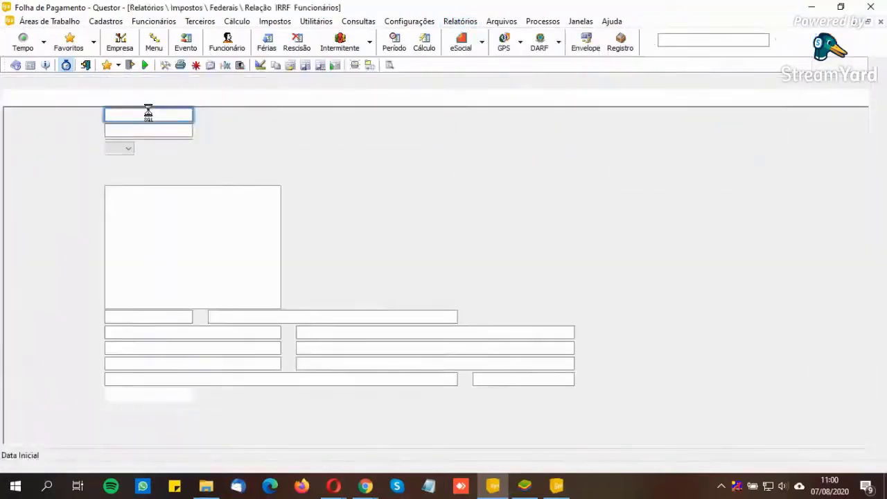
{"action": "type", "text": "01/08"}
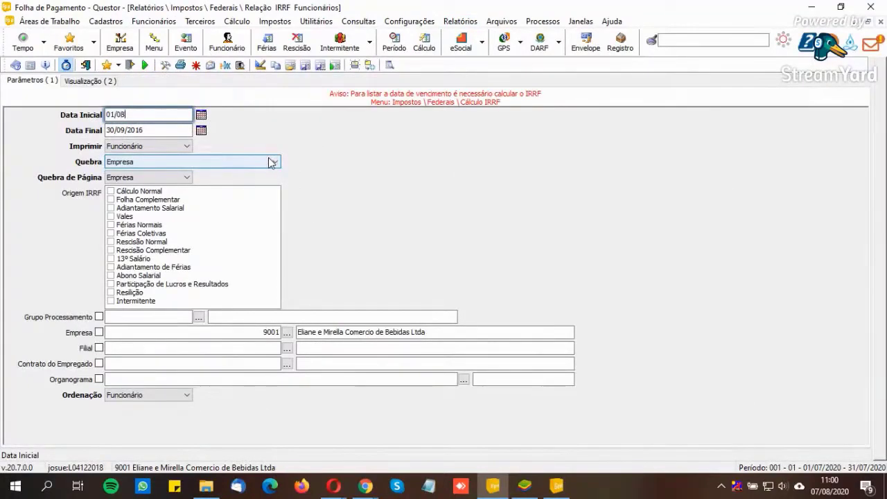
{"action": "type", "text": "/2020"}
{"action": "key", "text": "Tab"}
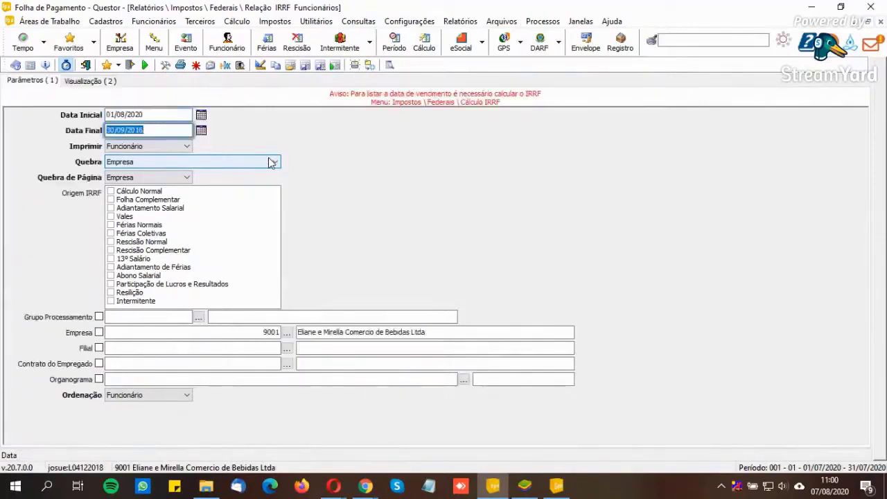
{"action": "type", "text": "31/08/"}
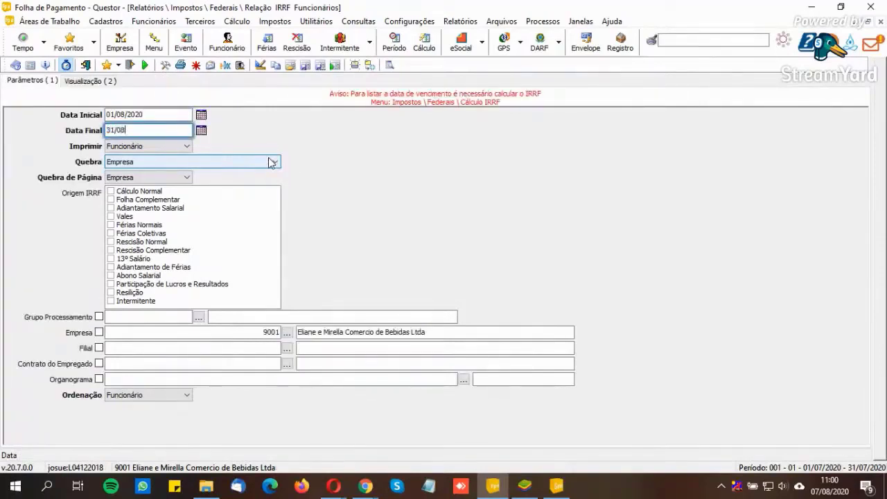
{"action": "type", "text": "2020"}
{"action": "key", "text": "Tab"}
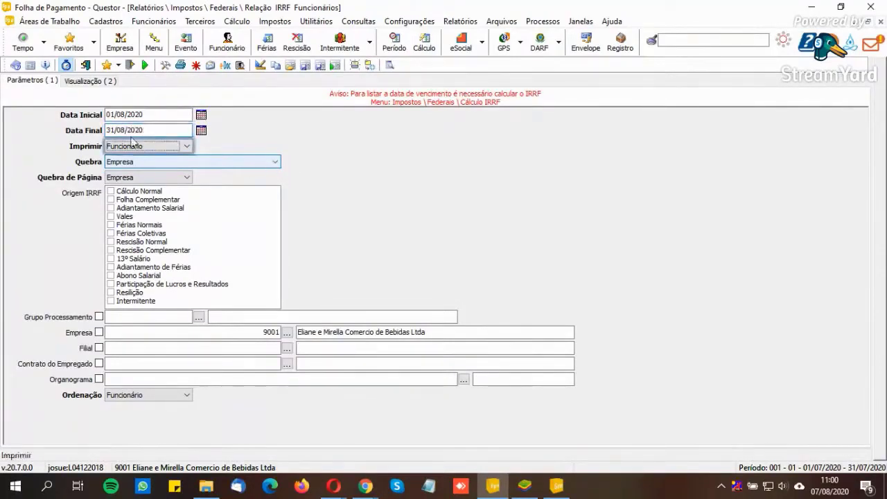
{"action": "left_click", "coordinate": [91, 81]}
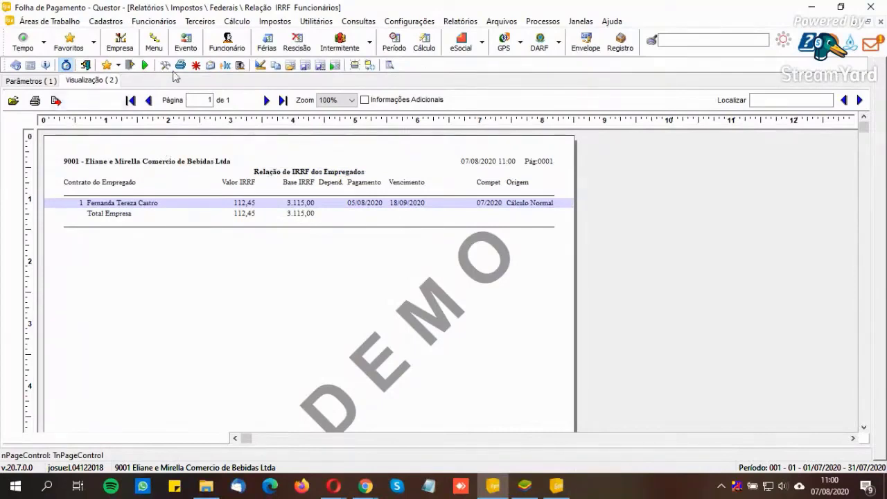
Step: Publish the employee IRRF report to e-Doc as Demonstrativos (Departamento Pessoal), filling in the branch
{"action": "left_click", "coordinate": [225, 67]}
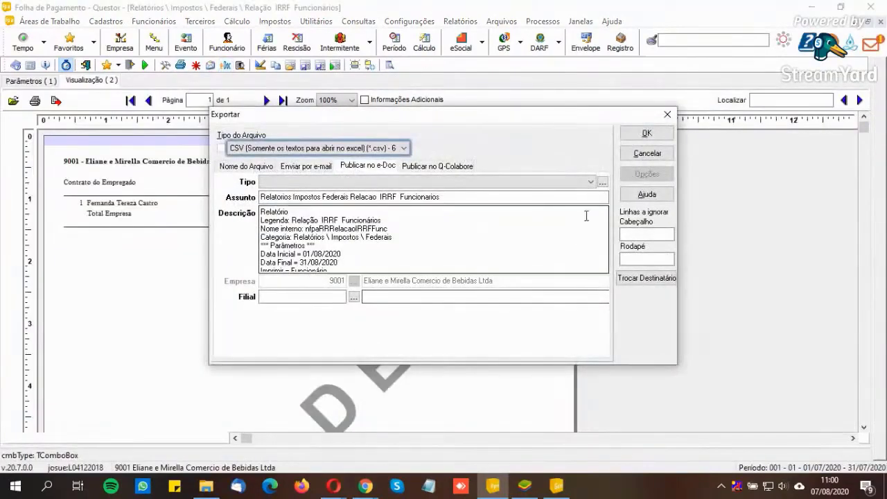
{"action": "left_click", "coordinate": [590, 182]}
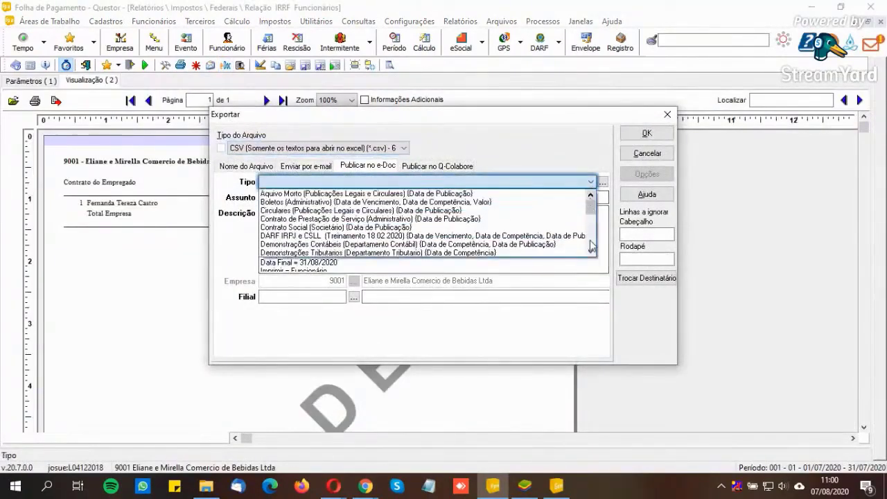
{"action": "left_click", "coordinate": [590, 254]}
{"action": "left_click", "coordinate": [590, 253]}
{"action": "left_click", "coordinate": [590, 254]}
{"action": "left_click", "coordinate": [591, 254]}
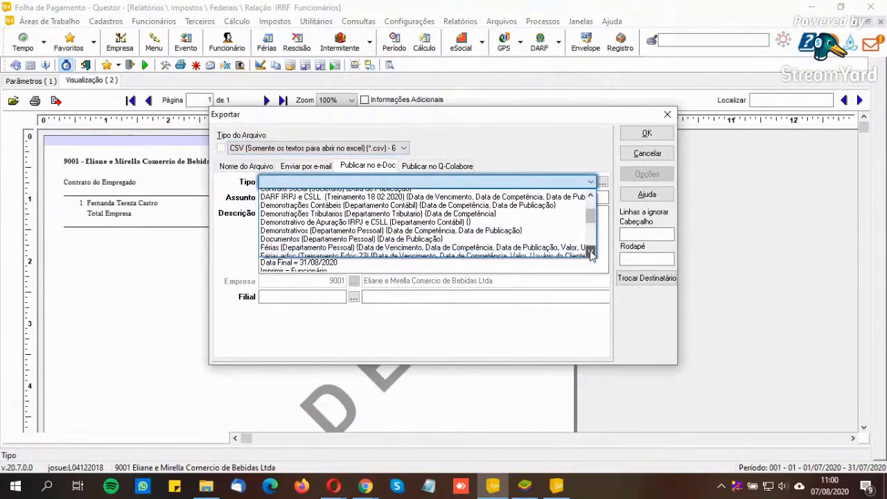
{"action": "left_click", "coordinate": [591, 254]}
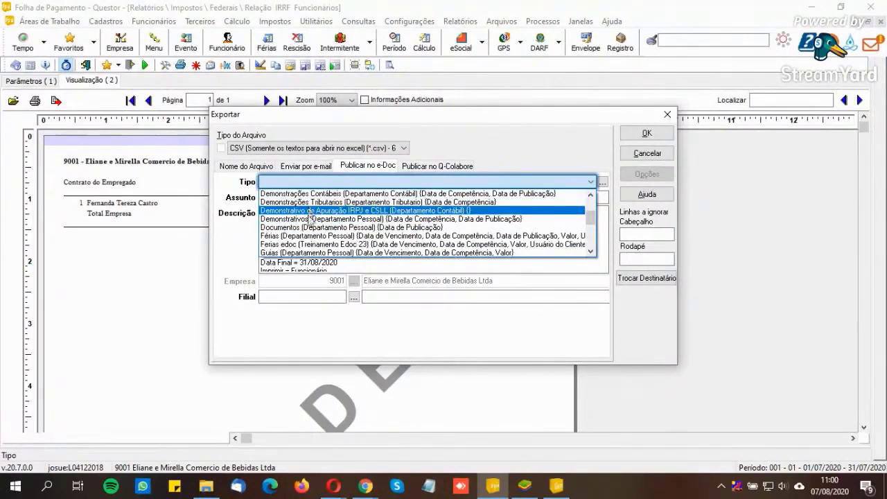
{"action": "left_click", "coordinate": [591, 194]}
{"action": "left_click", "coordinate": [591, 194]}
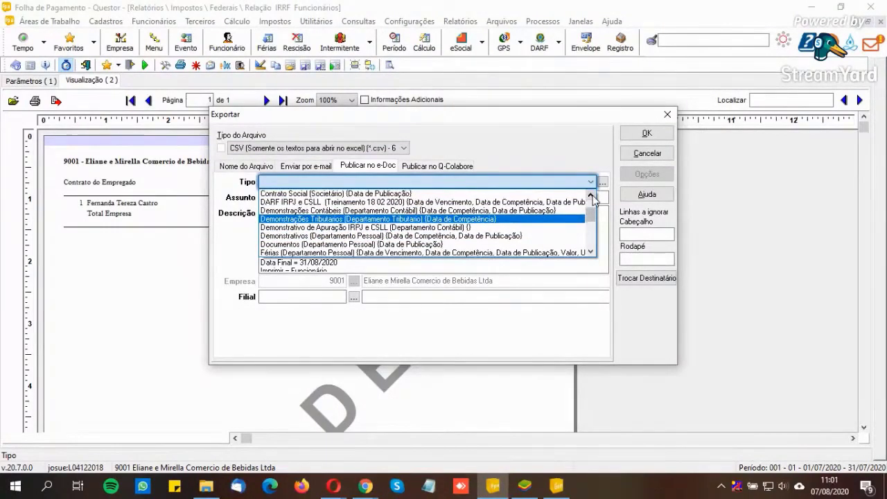
{"action": "left_click", "coordinate": [591, 195]}
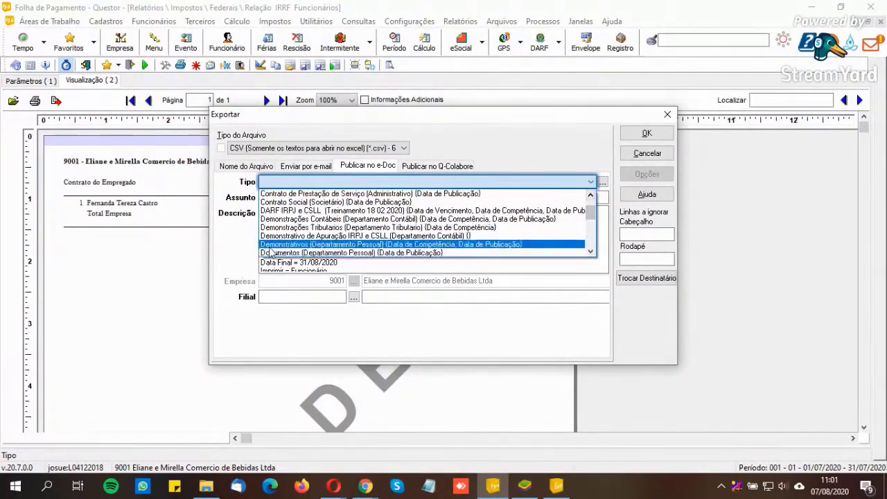
{"action": "left_click", "coordinate": [272, 245]}
{"action": "left_click", "coordinate": [307, 294]}
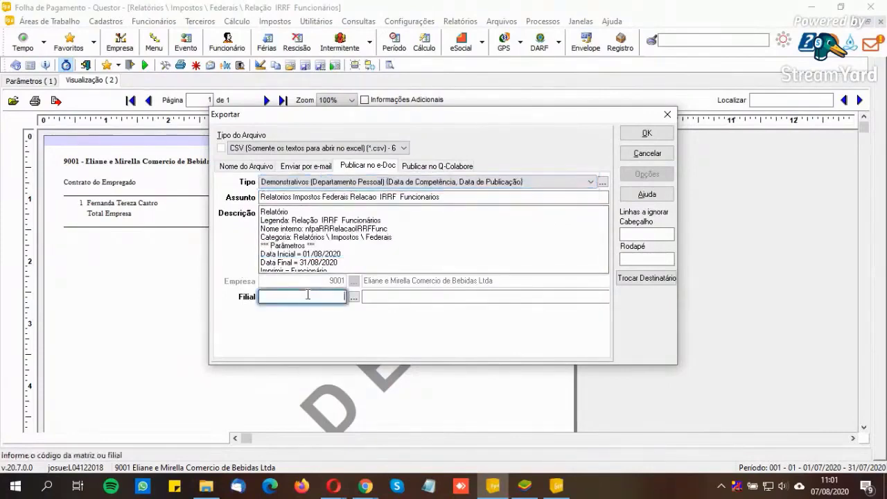
{"action": "left_click", "coordinate": [646, 133]}
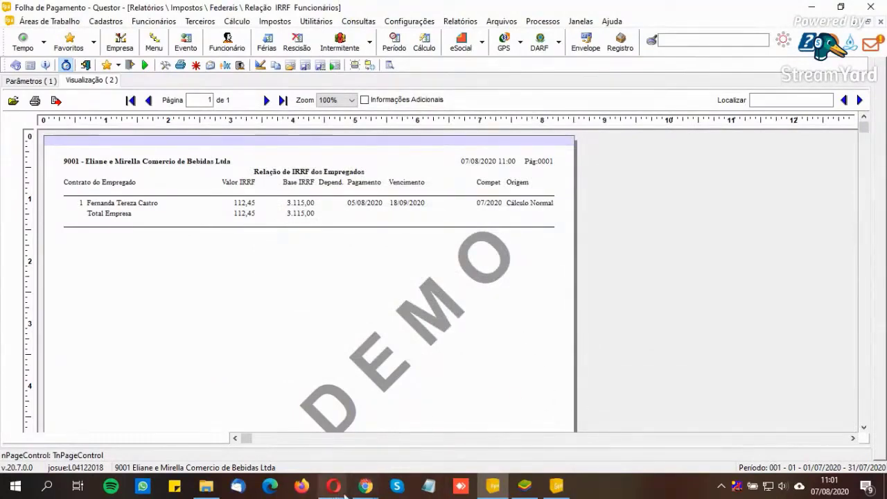
Step: Switch to Tareffa in Chrome, reload the scheduled services and filter them by status Bx. Autom to review the automatically completed ones
{"action": "mouse_move", "coordinate": [365, 487]}
{"action": "mouse_move", "coordinate": [291, 457]}
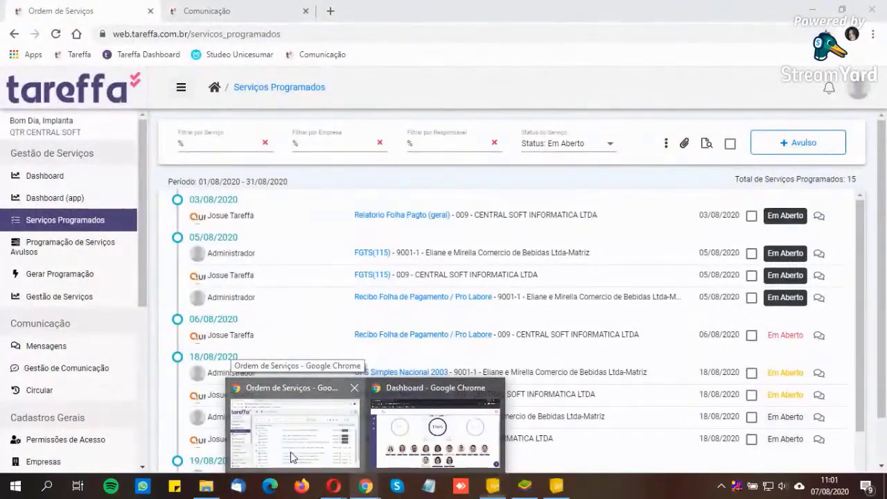
{"action": "left_click", "coordinate": [291, 458]}
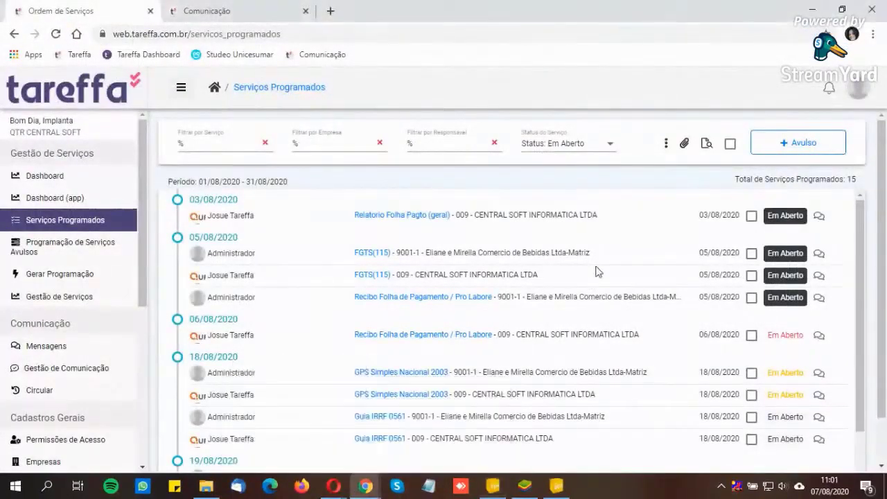
{"action": "left_click", "coordinate": [56, 34]}
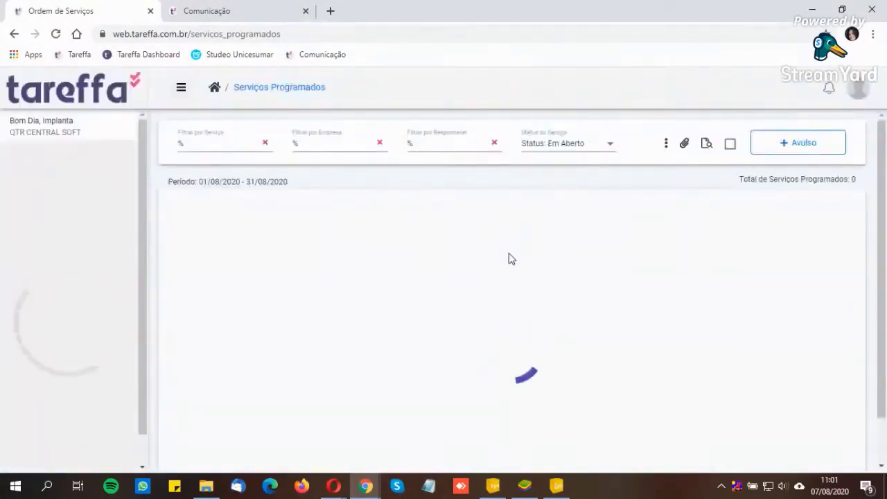
{"action": "left_click", "coordinate": [605, 146]}
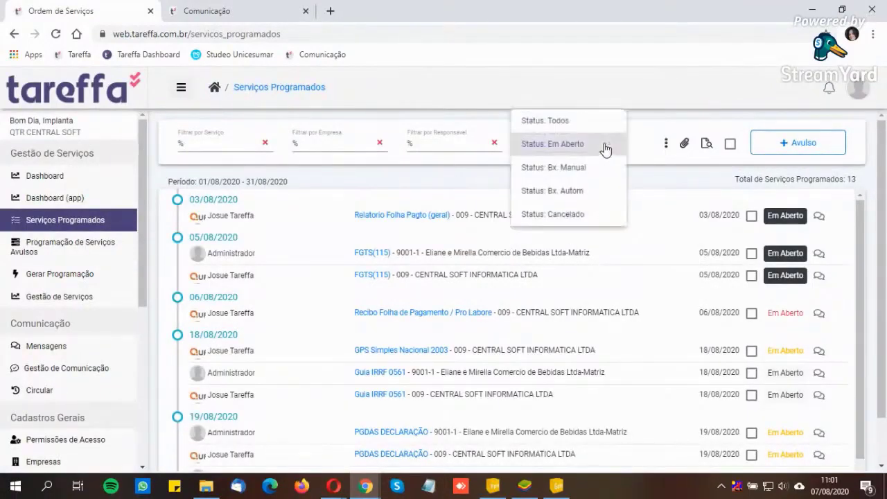
{"action": "left_click", "coordinate": [567, 195]}
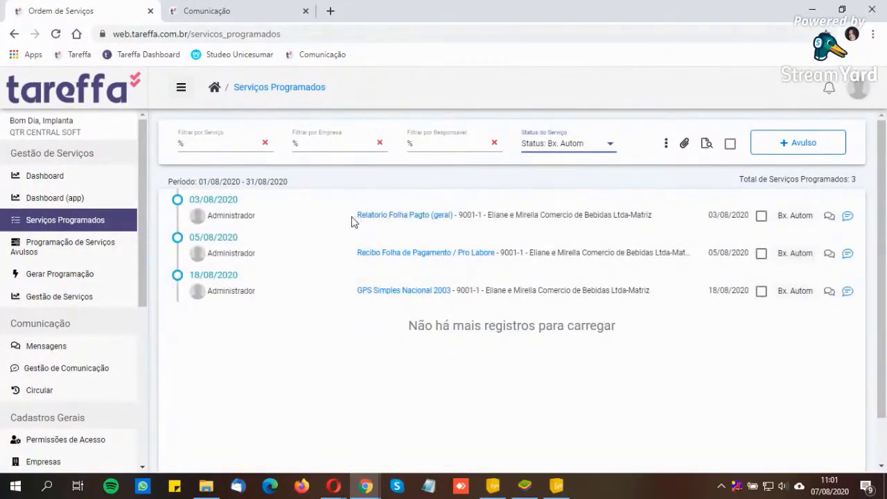
{"action": "left_click_drag", "start_coordinate": [351, 221], "coordinate": [645, 231]}
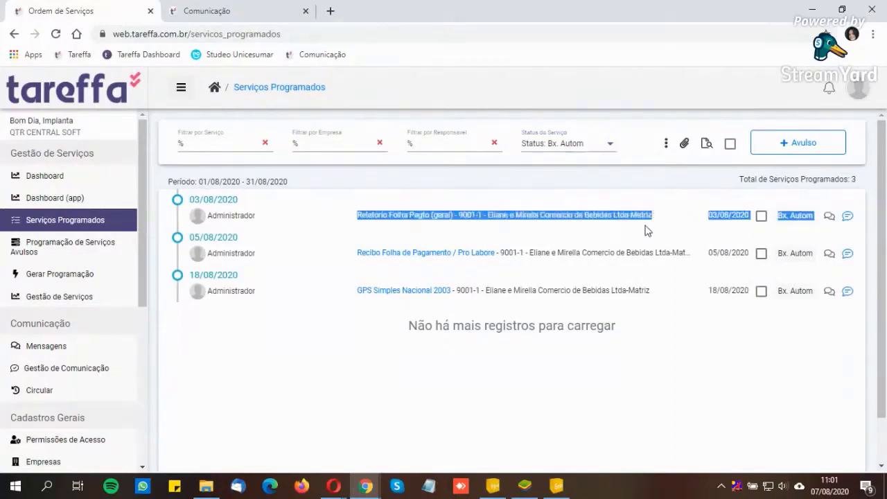
{"action": "left_click_drag", "start_coordinate": [359, 253], "coordinate": [654, 256]}
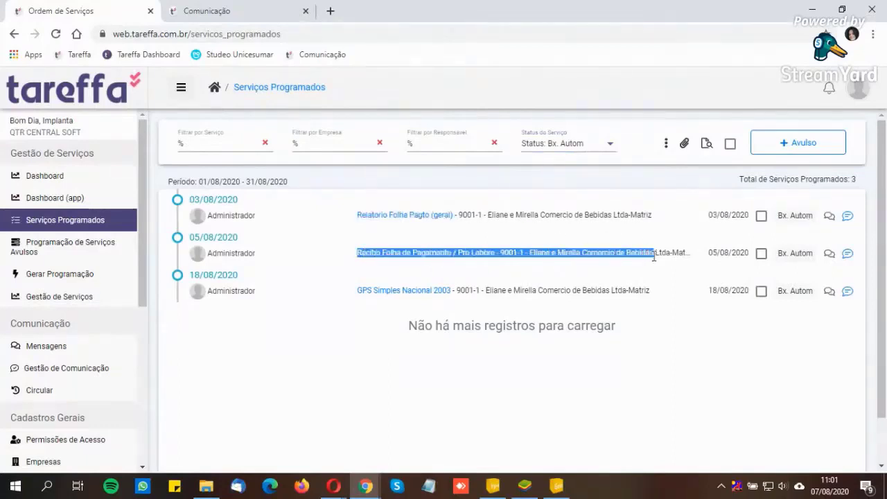
{"action": "left_click_drag", "start_coordinate": [355, 292], "coordinate": [658, 303]}
{"action": "left_click", "coordinate": [364, 356]}
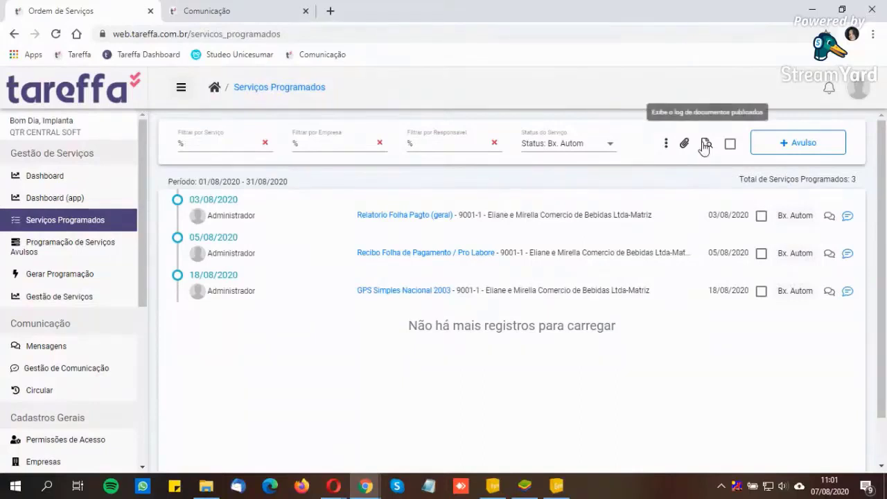
Step: Extend the advanced filter's scheduled end date to 21/09/2020 and review the Guia IRRF 0561 and GPS Simples Nacional 2003 services
{"action": "left_click", "coordinate": [665, 144]}
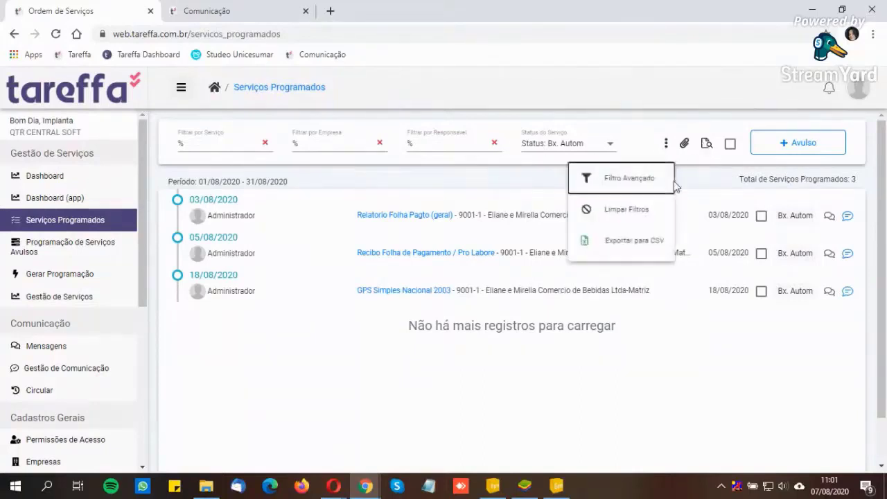
{"action": "left_click", "coordinate": [609, 183]}
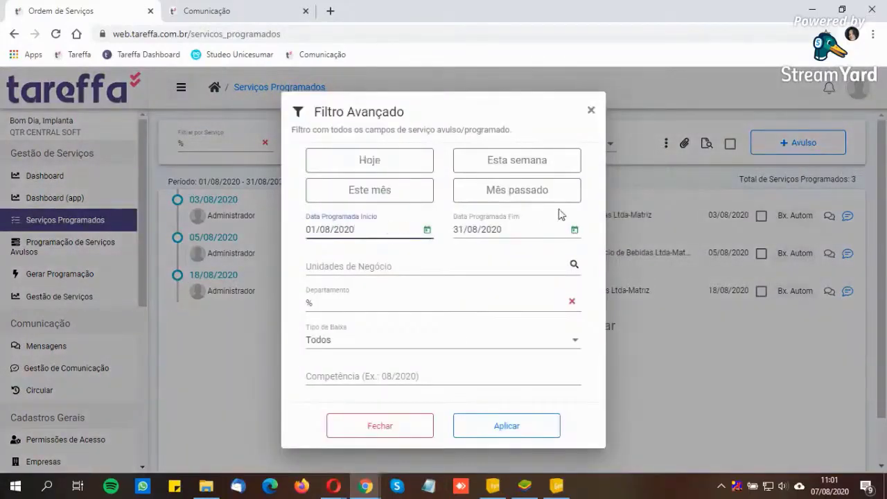
{"action": "left_click", "coordinate": [573, 231]}
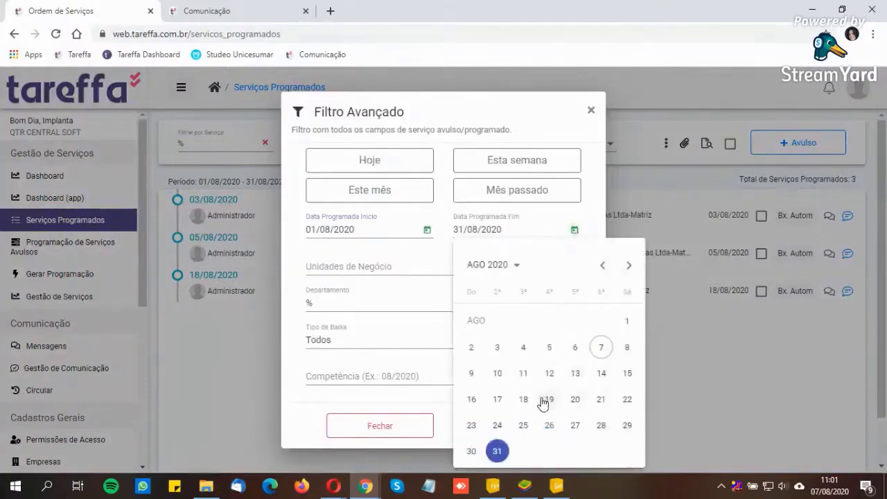
{"action": "left_click", "coordinate": [628, 265]}
{"action": "left_click", "coordinate": [500, 433]}
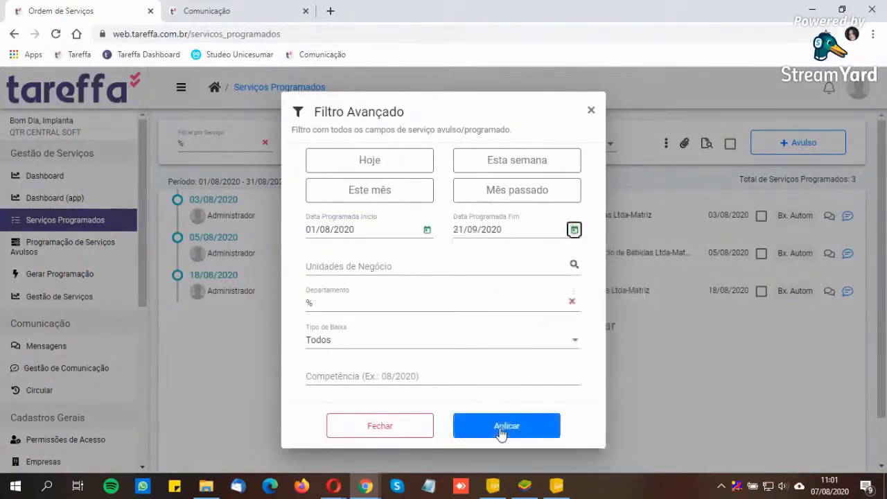
{"action": "left_click", "coordinate": [471, 434]}
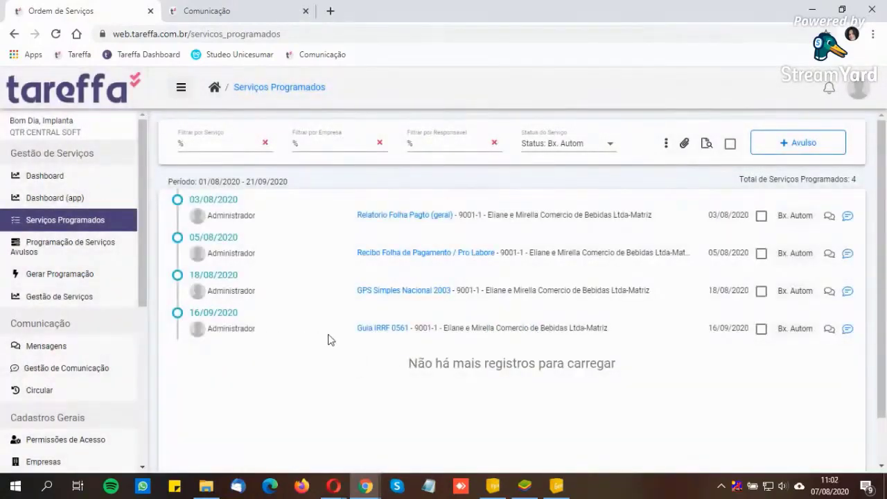
{"action": "left_click_drag", "start_coordinate": [354, 336], "coordinate": [739, 329]}
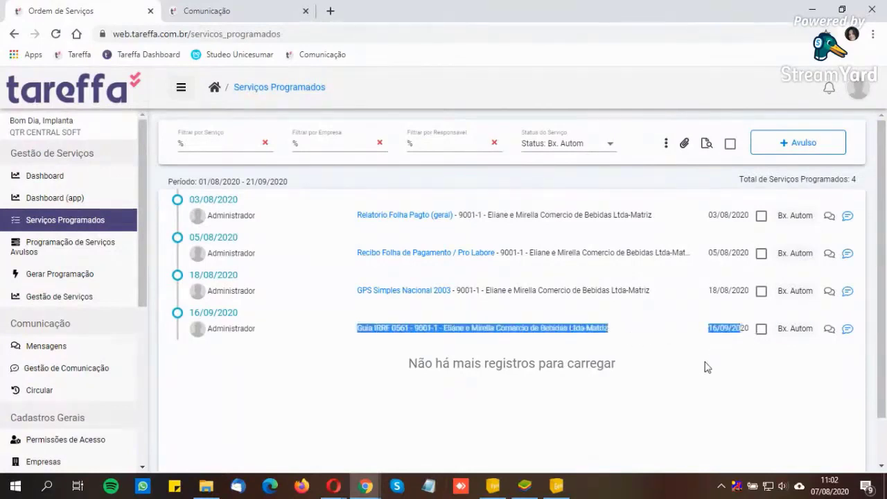
{"action": "left_click", "coordinate": [697, 327]}
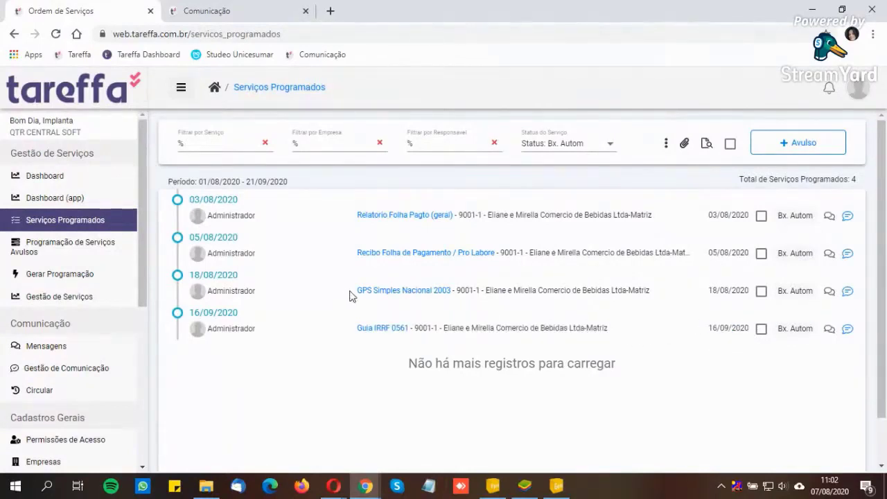
{"action": "left_click_drag", "start_coordinate": [349, 296], "coordinate": [755, 292]}
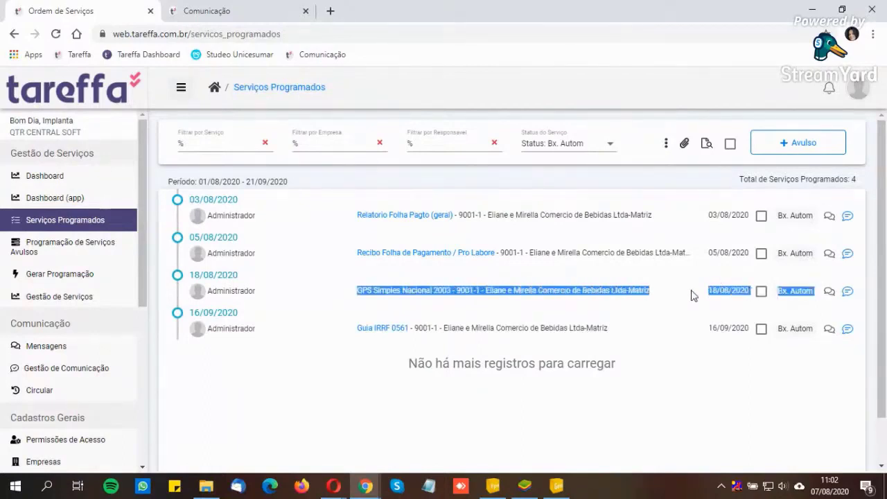
{"action": "left_click", "coordinate": [691, 296]}
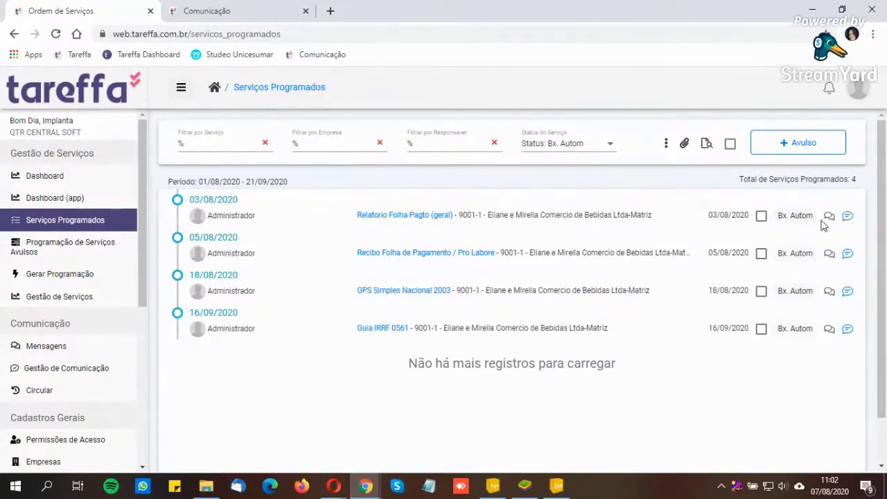
Step: Switch to Firefox in BlueStacks, refresh the Tareffa conversation list and maximize the emulator window
{"action": "left_click", "coordinate": [527, 489]}
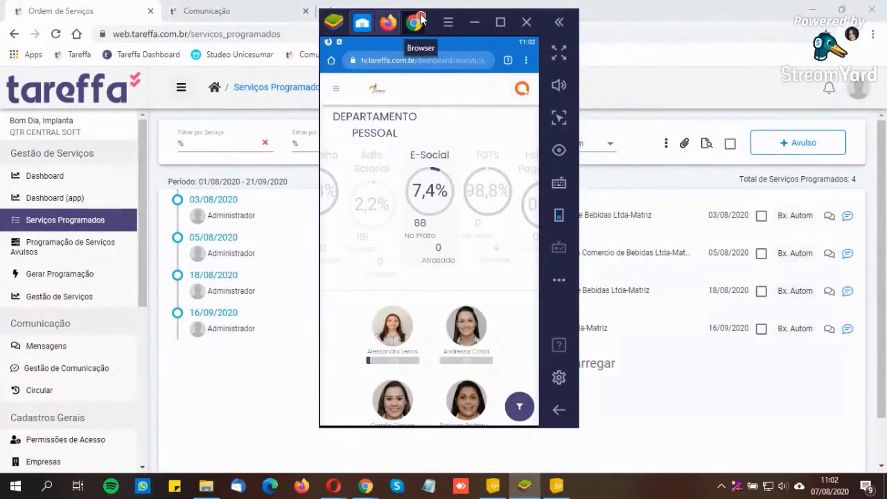
{"action": "left_click", "coordinate": [399, 23]}
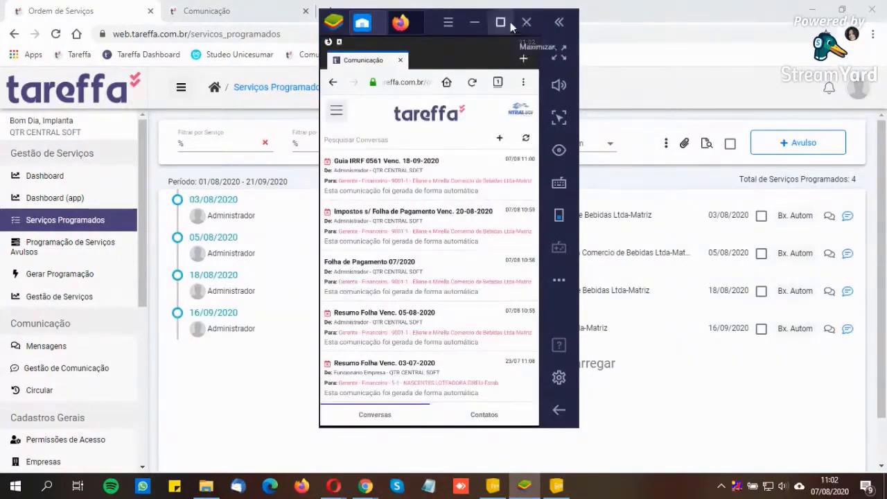
{"action": "left_click", "coordinate": [526, 139]}
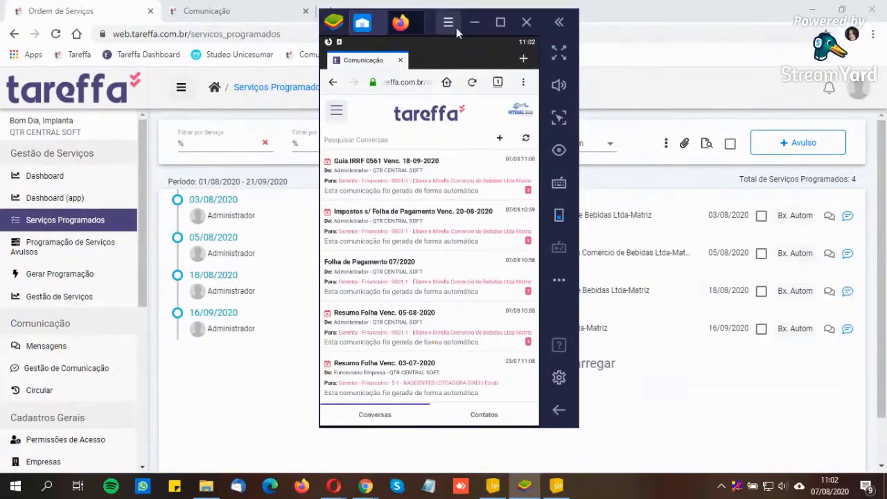
{"action": "left_click", "coordinate": [501, 22]}
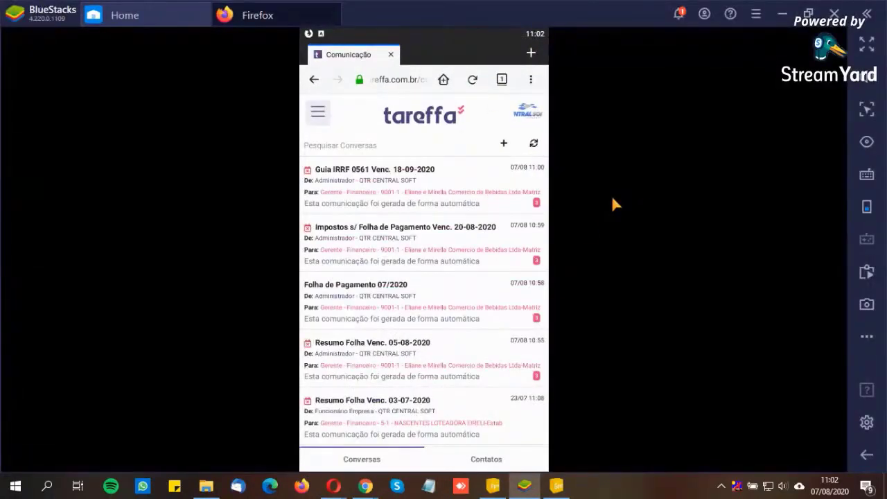
Step: Reply "bom dia, ok" in the conversation Resumo Folha Venc. 05-08-2020 and close the conversation
{"action": "left_click", "coordinate": [377, 348]}
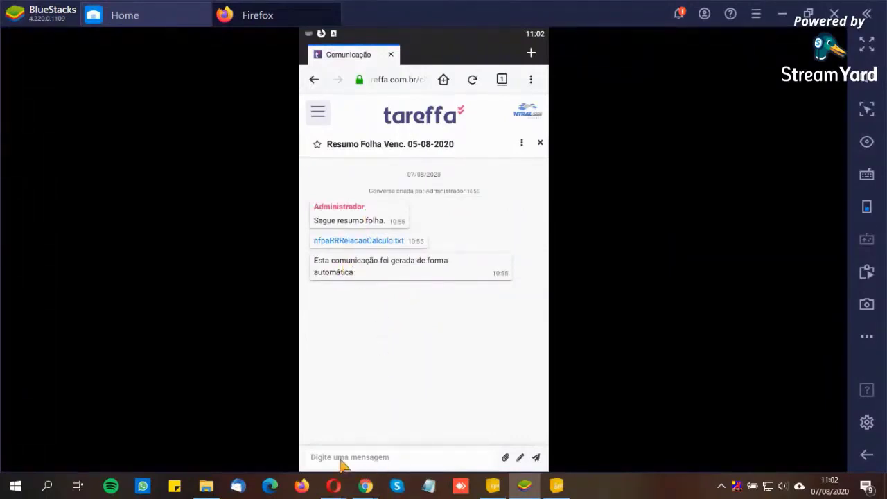
{"action": "left_click", "coordinate": [340, 459]}
{"action": "type", "text": "bom dia, ok"}
{"action": "key", "text": "Return"}
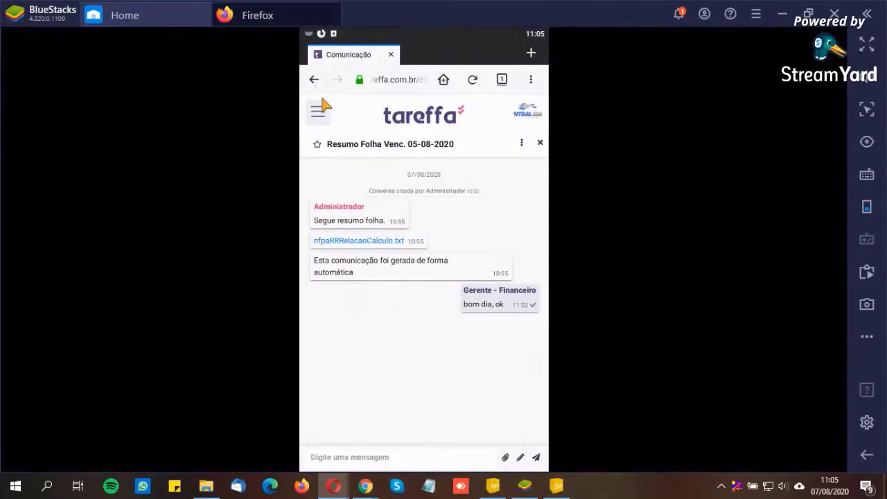
{"action": "left_click", "coordinate": [541, 143]}
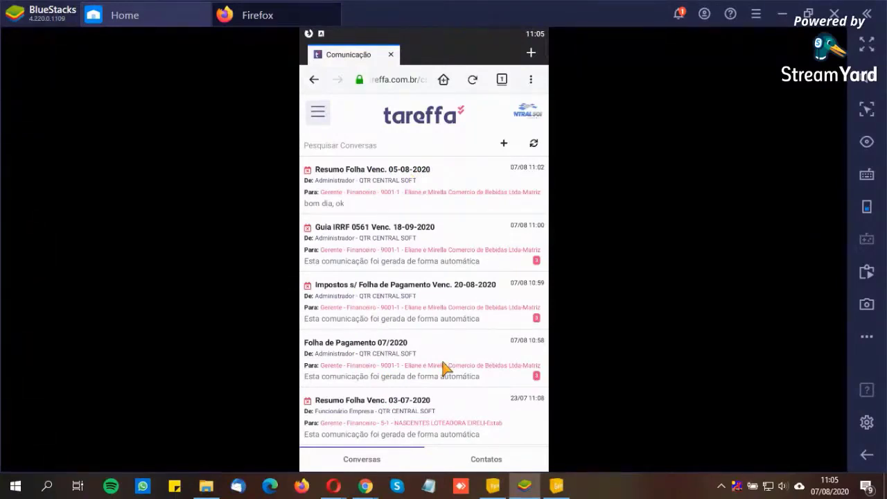
Step: Download and view the DARF attachment from the conversation Guia IRRF 0561 Venc. 18-09-2020, closing the conversation when done
{"action": "left_click", "coordinate": [406, 248]}
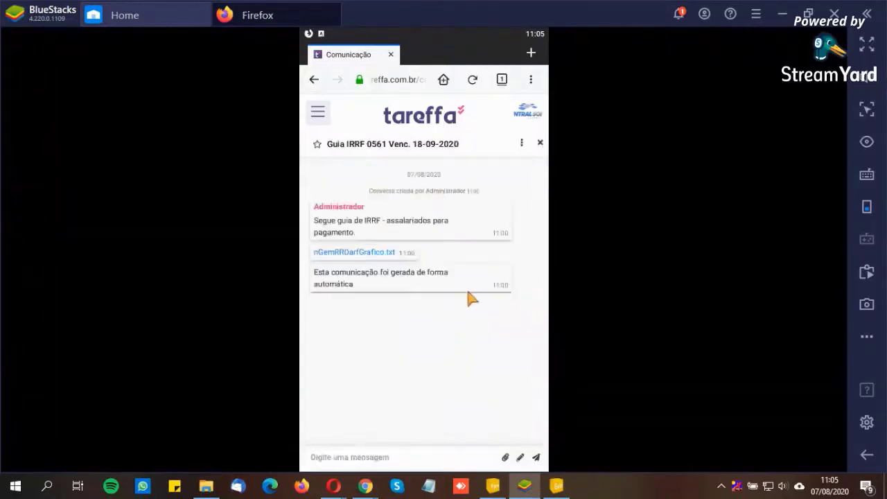
{"action": "left_click", "coordinate": [356, 253]}
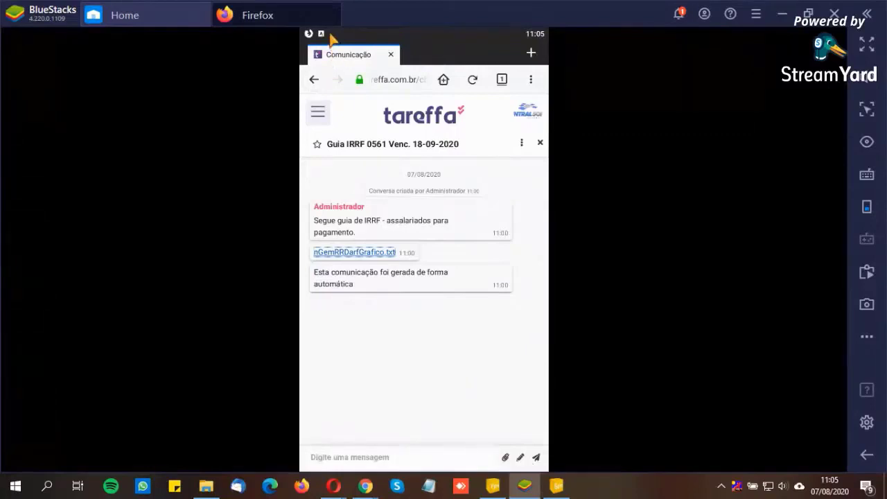
{"action": "left_click_drag", "start_coordinate": [332, 40], "coordinate": [366, 323]}
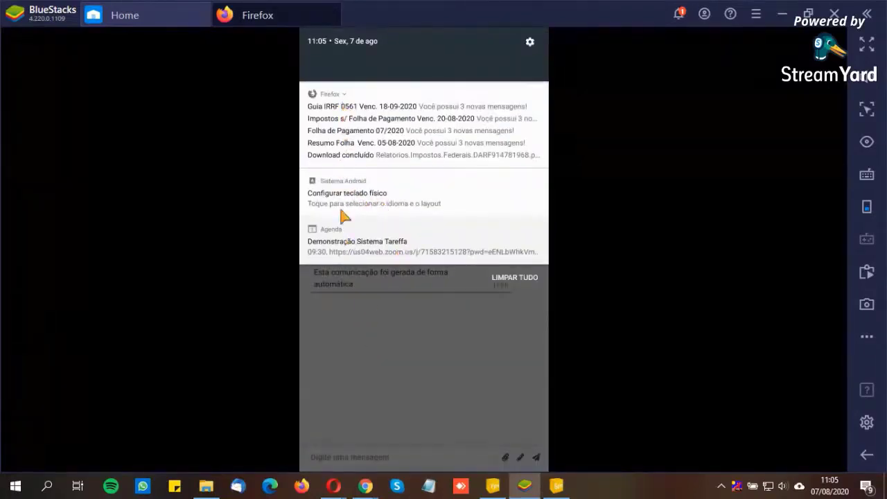
{"action": "left_click", "coordinate": [398, 392]}
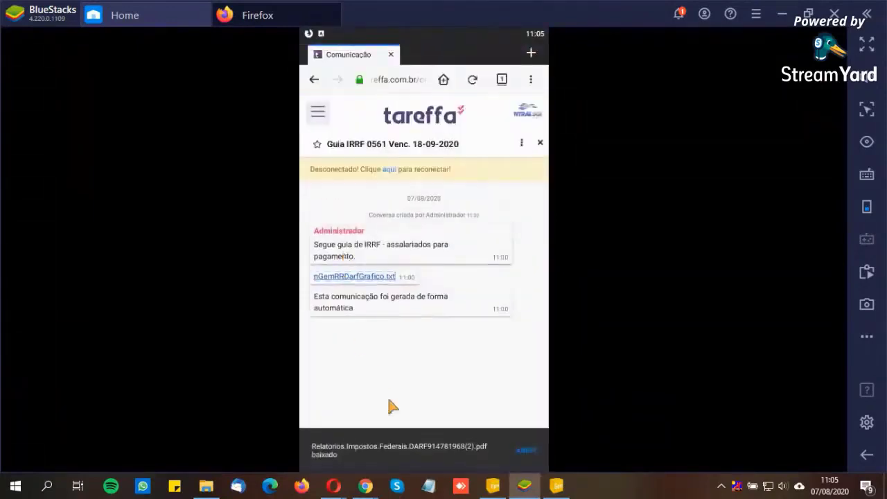
{"action": "left_click", "coordinate": [527, 449]}
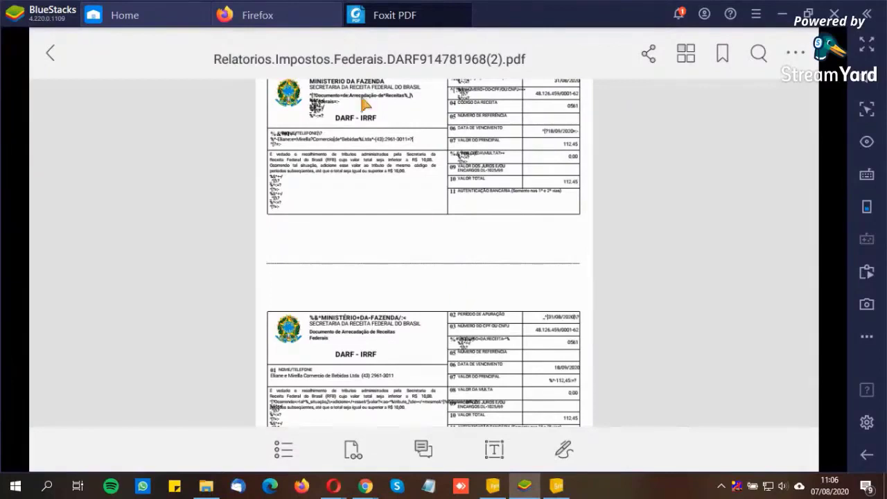
{"action": "left_click", "coordinate": [275, 22]}
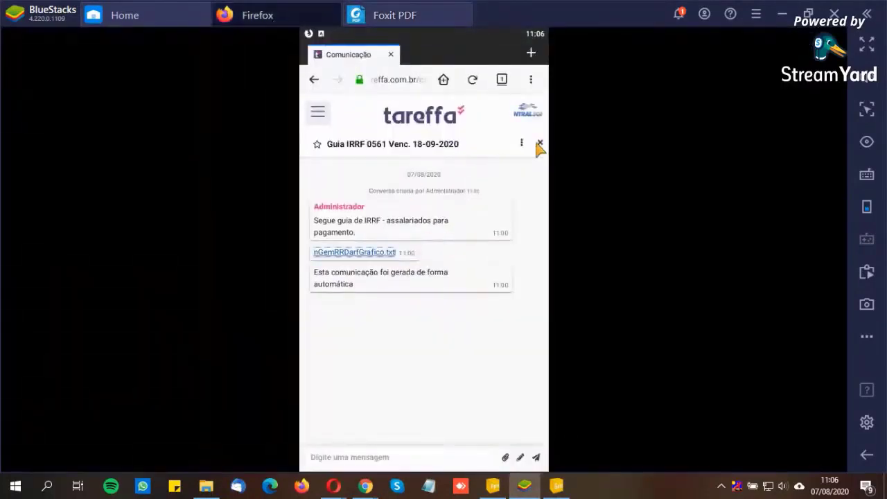
{"action": "left_click", "coordinate": [539, 142]}
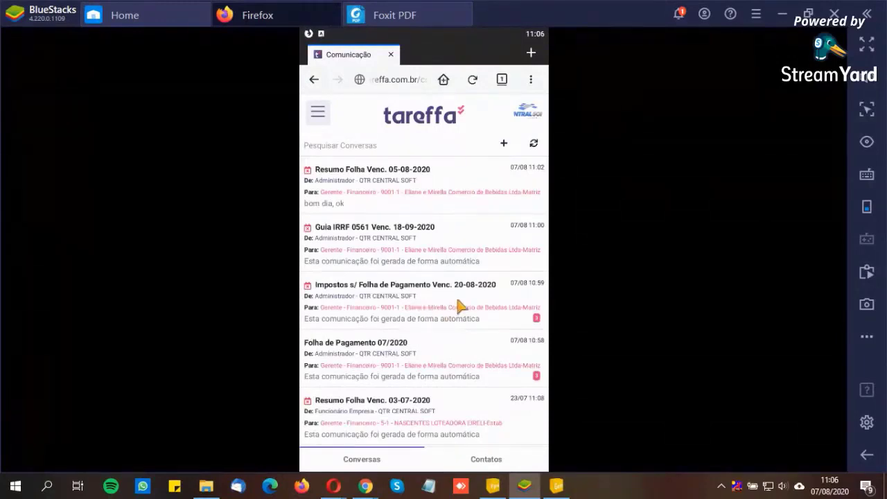
Step: View the messages in the conversation Impostos s/ Folha de Pagamento Venc. 20-08-2020 and close it
{"action": "left_click", "coordinate": [435, 305]}
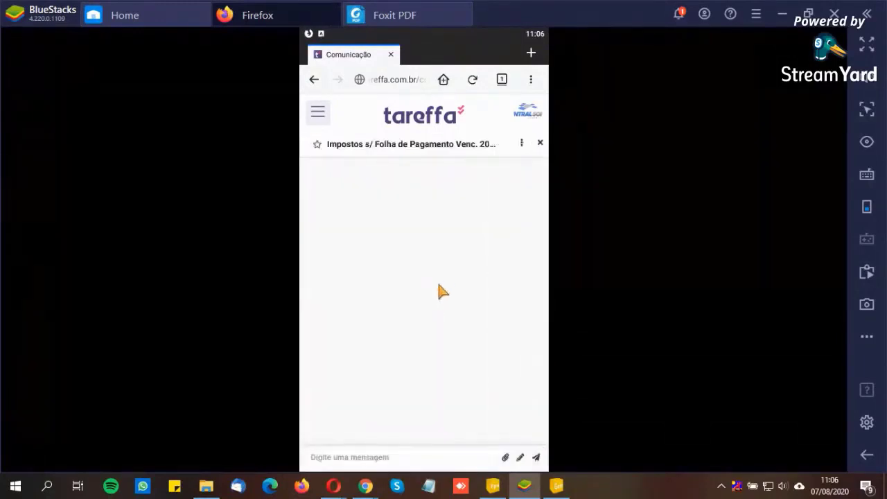
{"action": "left_click", "coordinate": [346, 457]}
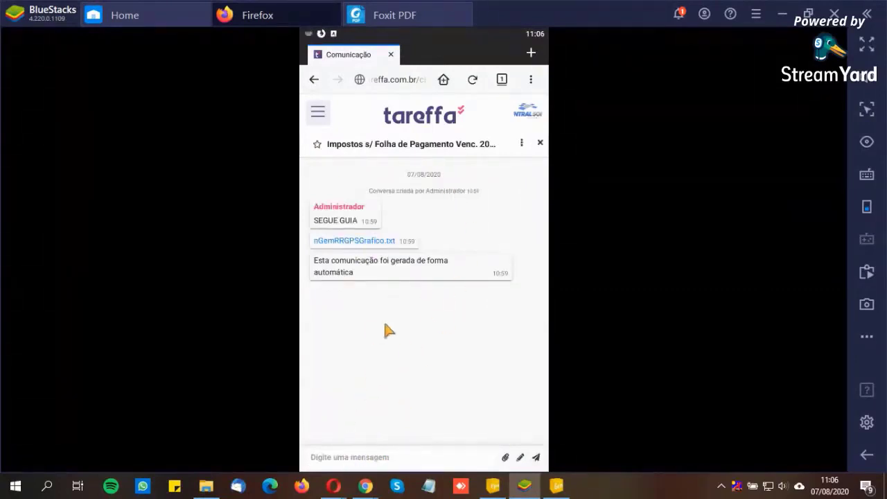
{"action": "left_click", "coordinate": [540, 144]}
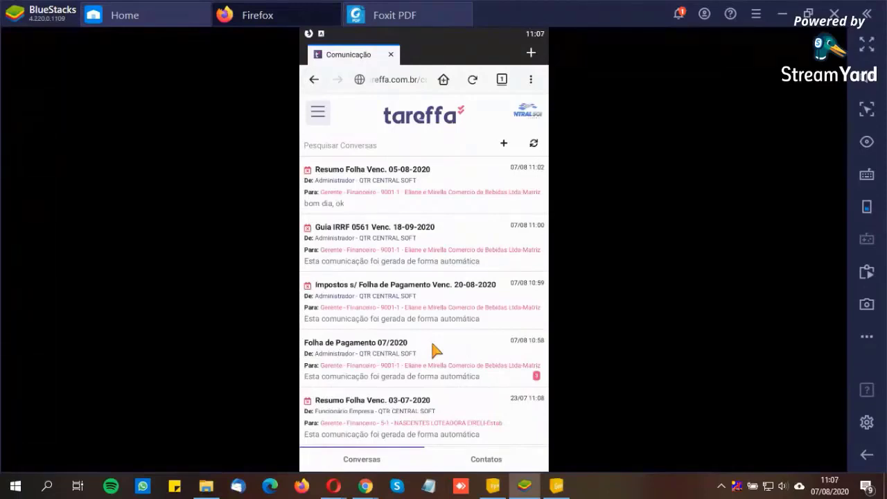
Step: Create a conversation with the subject "Recalcular nova Guia FGTS" from organization 009 - CENTRAL SOFT INFORMATICA LTDA to the contact Departamento Pessoal
{"action": "left_click", "coordinate": [504, 144]}
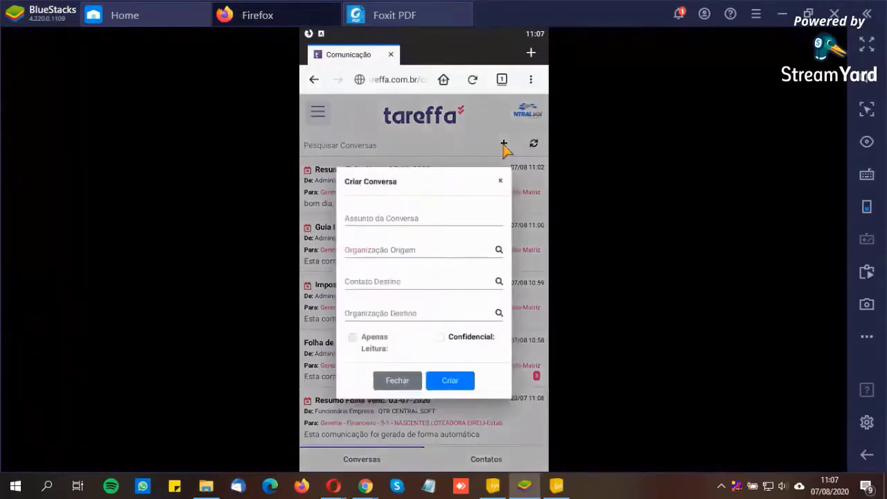
{"action": "left_click", "coordinate": [397, 215]}
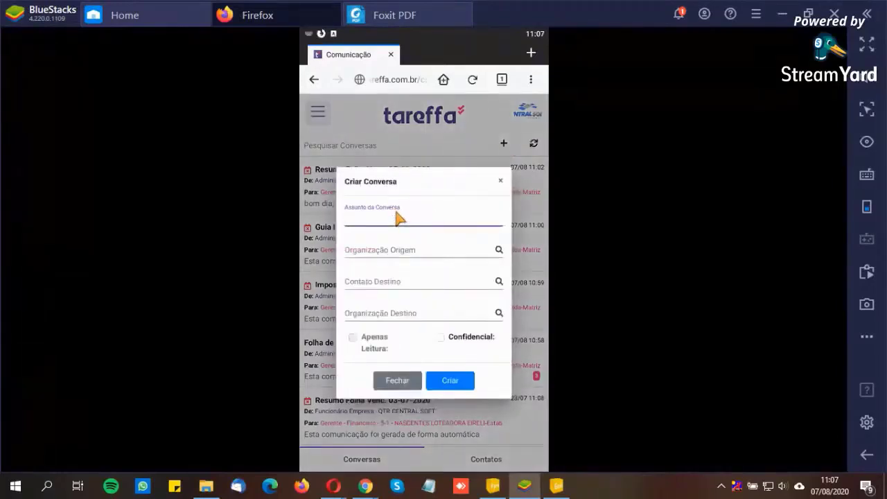
{"action": "type", "text": "Recalcular nov"}
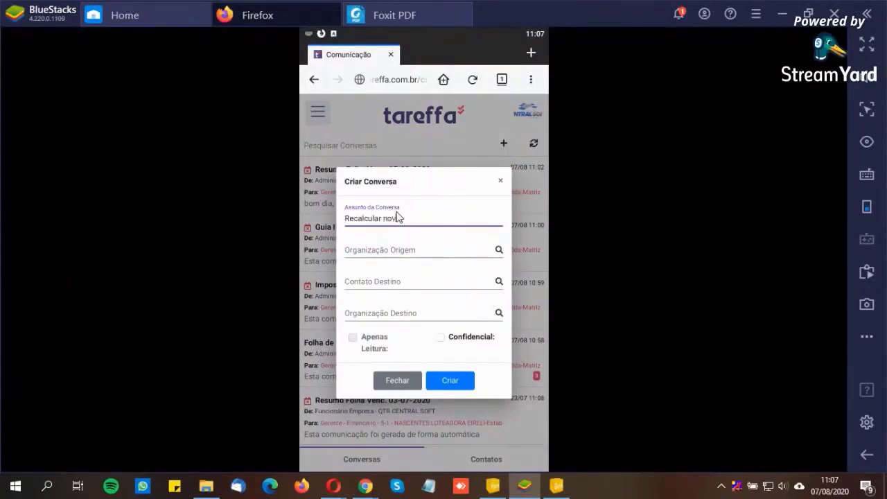
{"action": "type", "text": "a Guia FGTS"}
{"action": "key", "text": "Tab"}
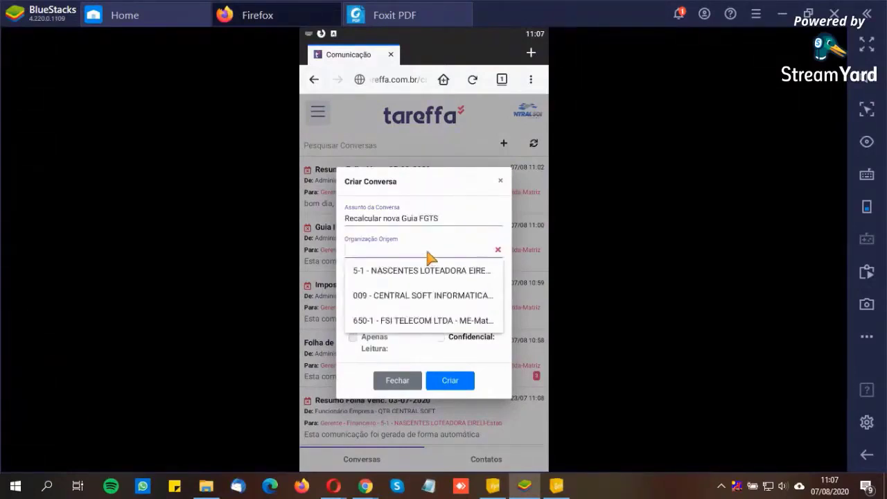
{"action": "left_click", "coordinate": [397, 295]}
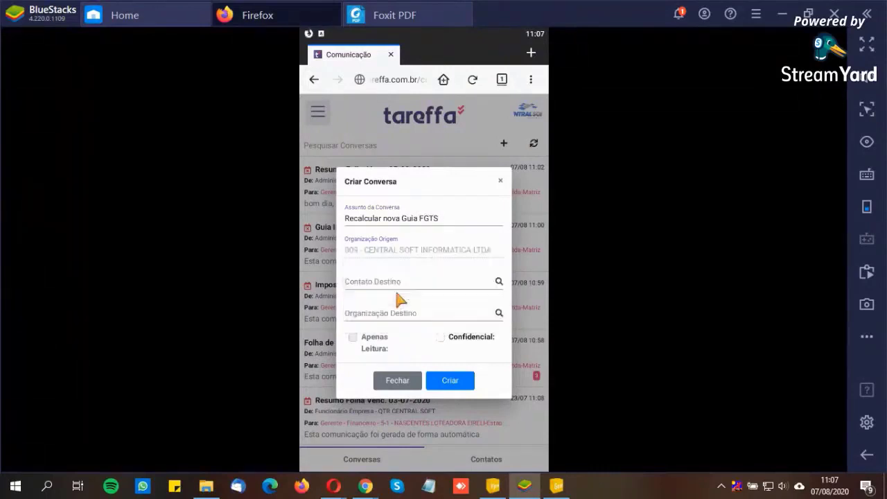
{"action": "left_click", "coordinate": [369, 289]}
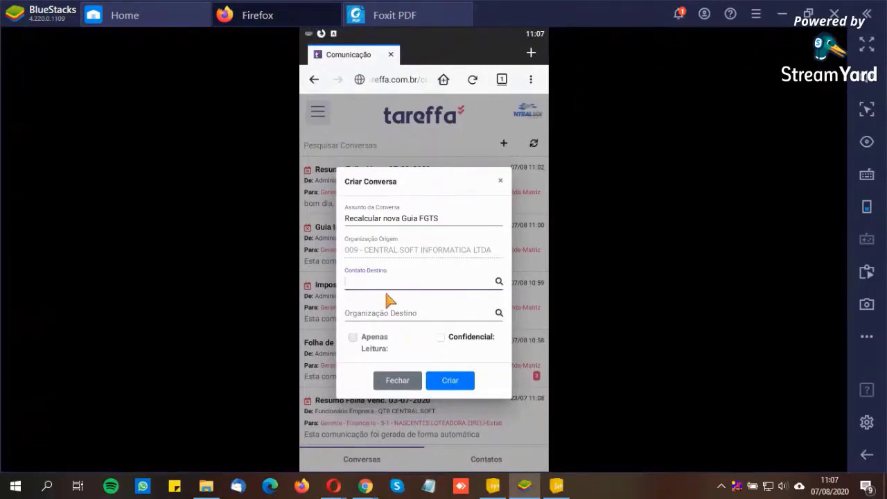
{"action": "type", "text": "pess"}
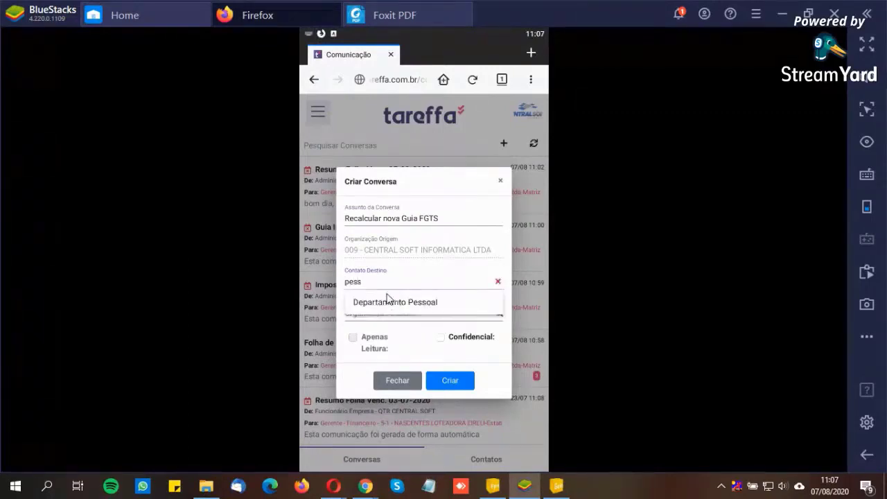
{"action": "left_click", "coordinate": [402, 305]}
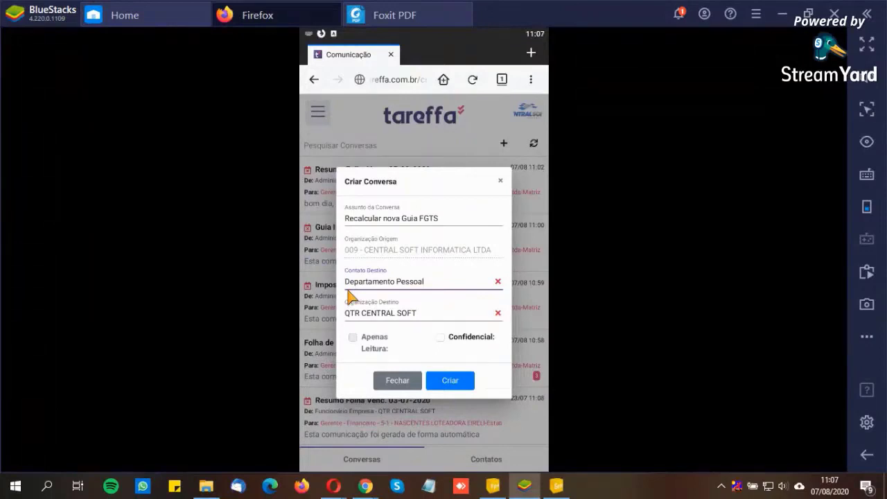
{"action": "left_click", "coordinate": [451, 382]}
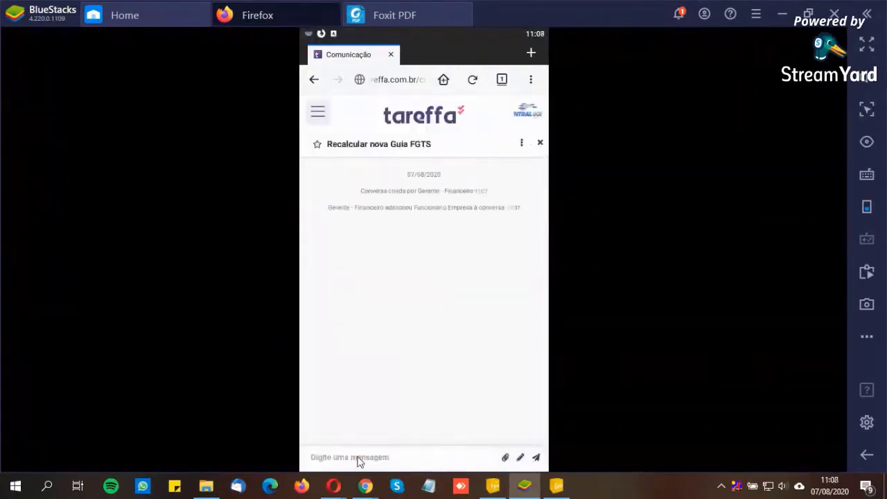
Step: Send the messages "Bom dia!" and "por favor recalcular a guia para o dia 12/08/2020" in the new conversation
{"action": "type", "text": "Bom dia!"}
{"action": "key", "text": "Return"}
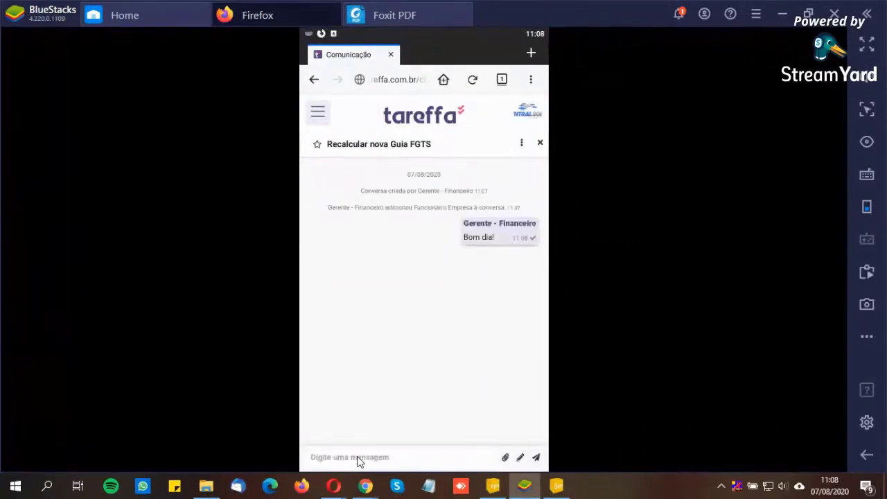
{"action": "type", "text": "por favor recalcular a guia para o dia"}
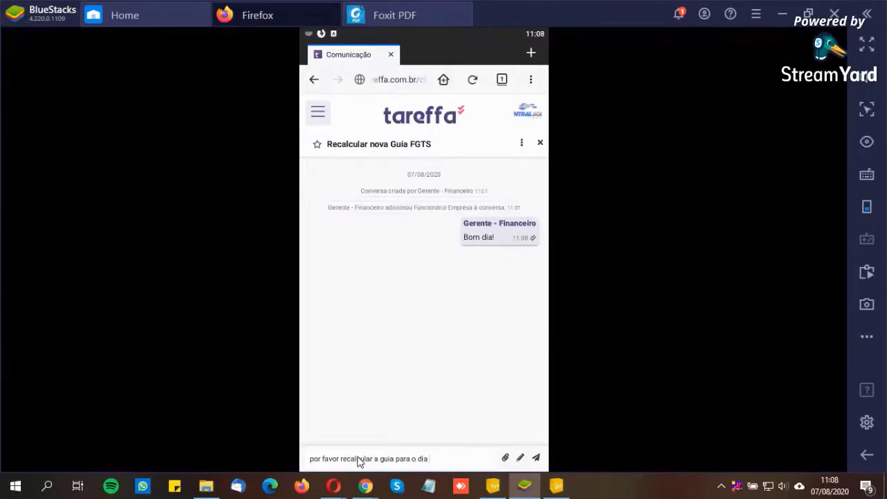
{"action": "type", "text": " 12/08/2020"}
{"action": "key", "text": "Return"}
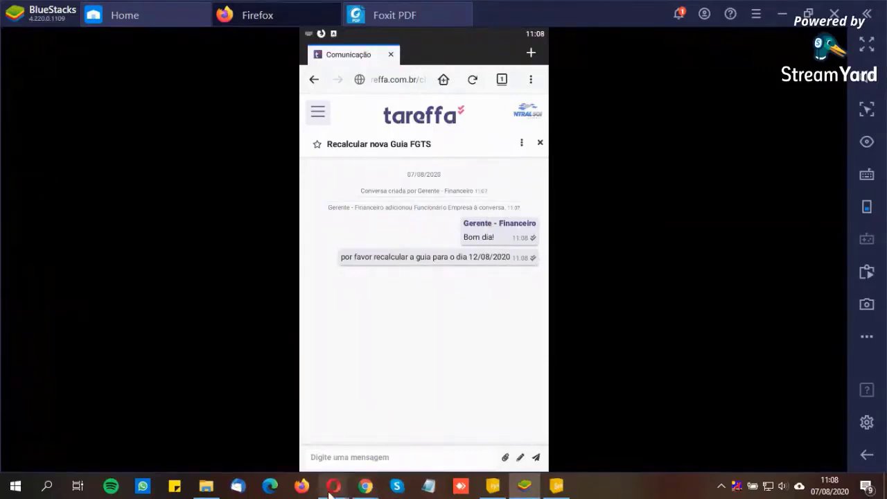
Step: Switch to Chrome and open the conversation Recalcular nova Guia FGTS on Tareffa's Comunicação page
{"action": "mouse_move", "coordinate": [331, 490]}
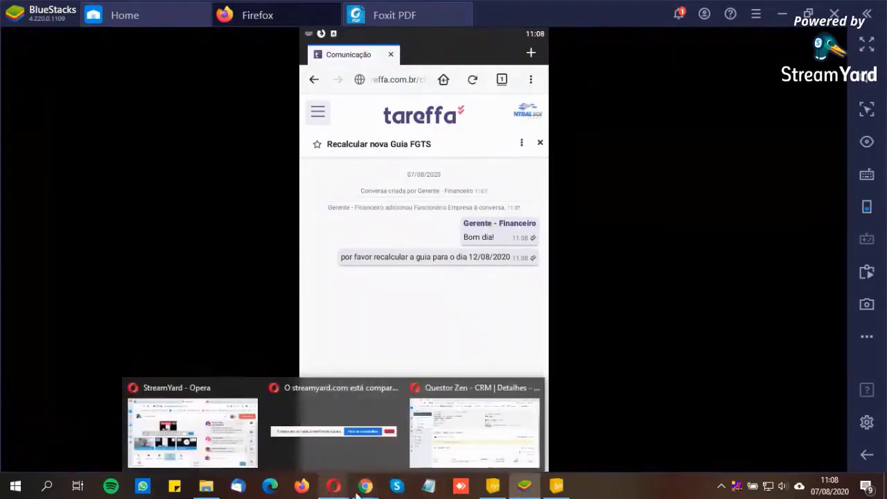
{"action": "mouse_move", "coordinate": [366, 487]}
{"action": "left_click", "coordinate": [315, 425]}
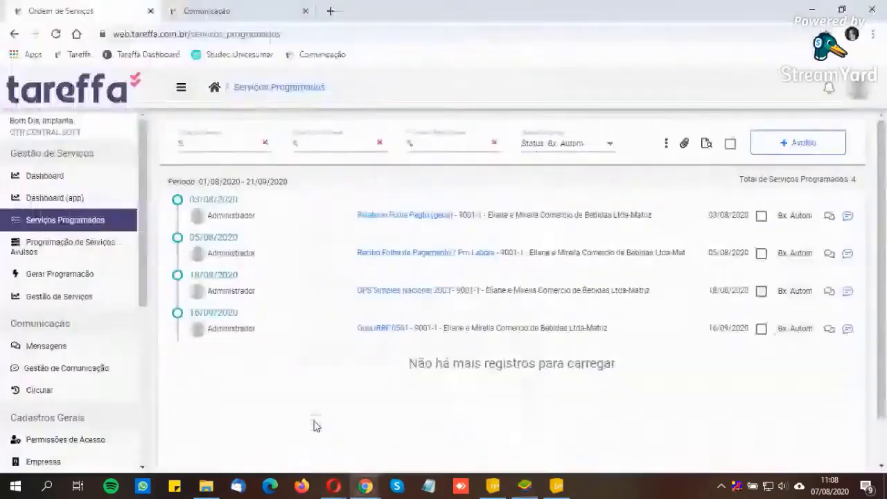
{"action": "left_click", "coordinate": [215, 13]}
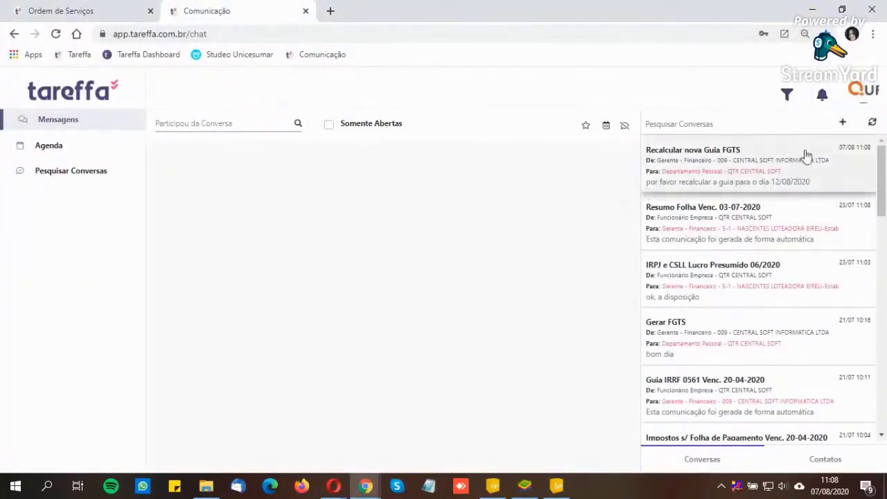
{"action": "left_click", "coordinate": [716, 169]}
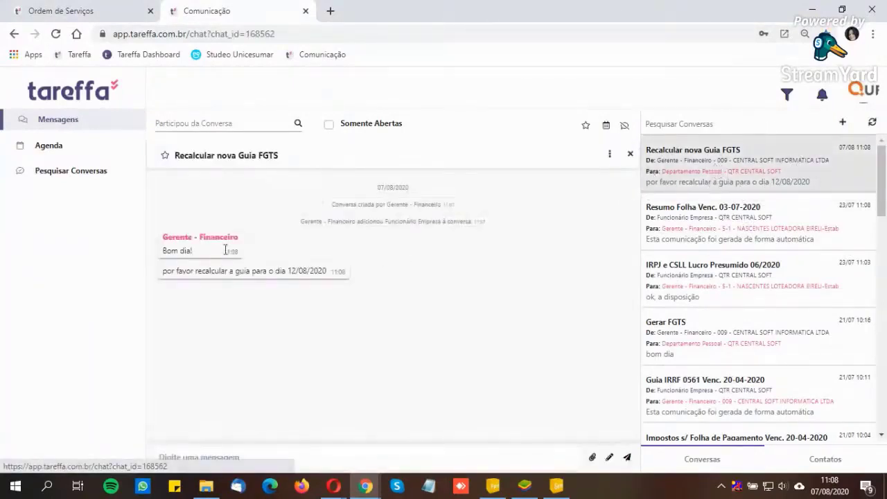
Step: Reply "ok, vou providenciar" in the conversation Recalcular nova Guia FGTS
{"action": "left_click", "coordinate": [224, 457]}
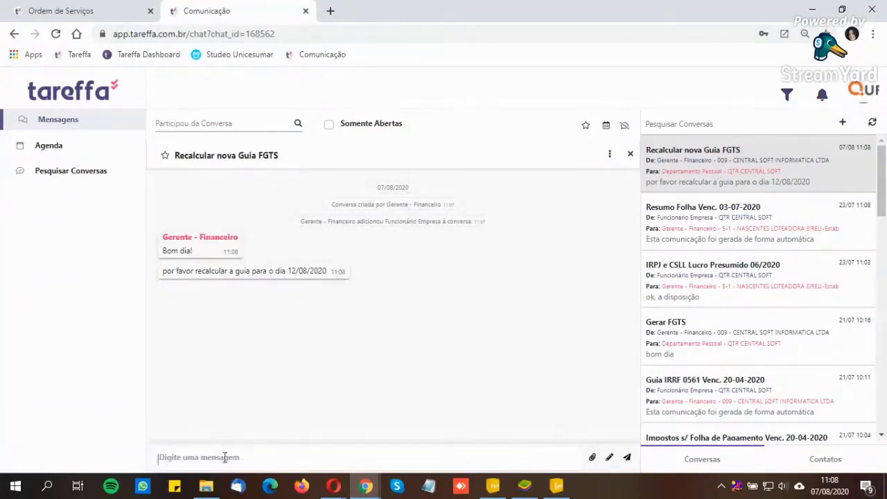
{"action": "type", "text": "ok, vou "}
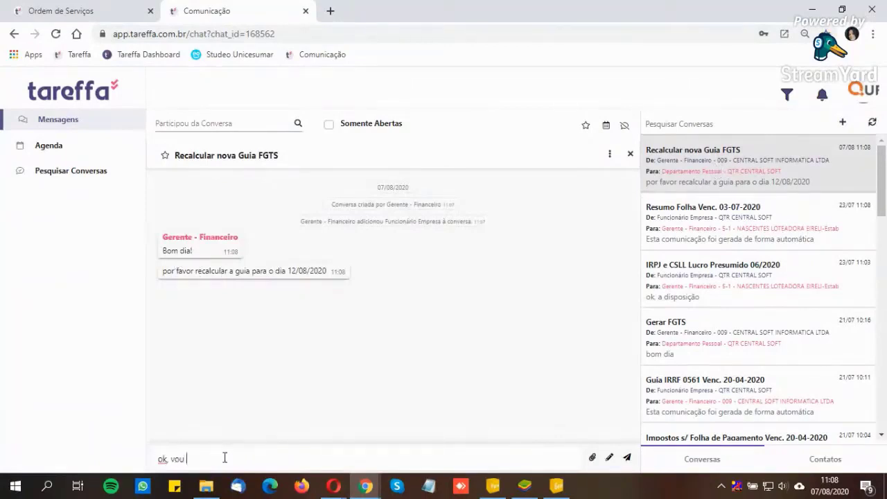
{"action": "type", "text": "provu"}
{"action": "key", "text": "BackSpace"}
{"action": "type", "text": "idenciar"}
{"action": "key", "text": "Return"}
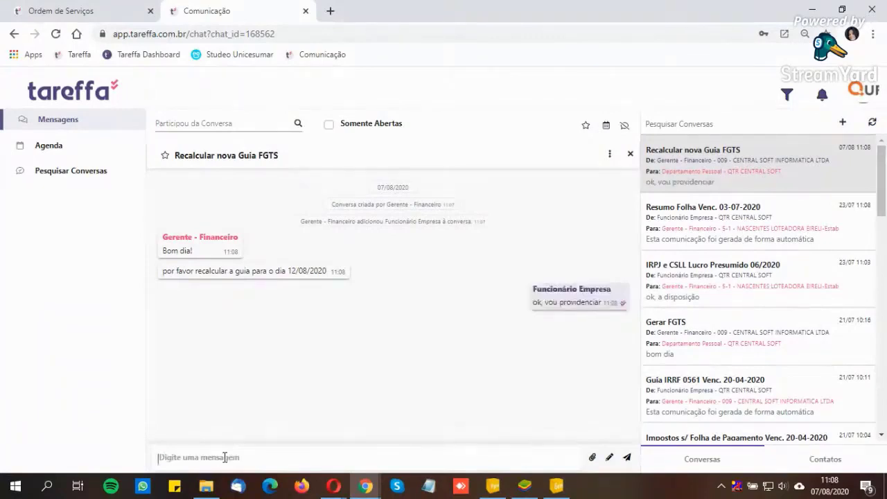
Step: Generate a Serviço Avulso from the conversation, review its copied messages and set the Vencimento to 12/08/2020
{"action": "left_click", "coordinate": [610, 156]}
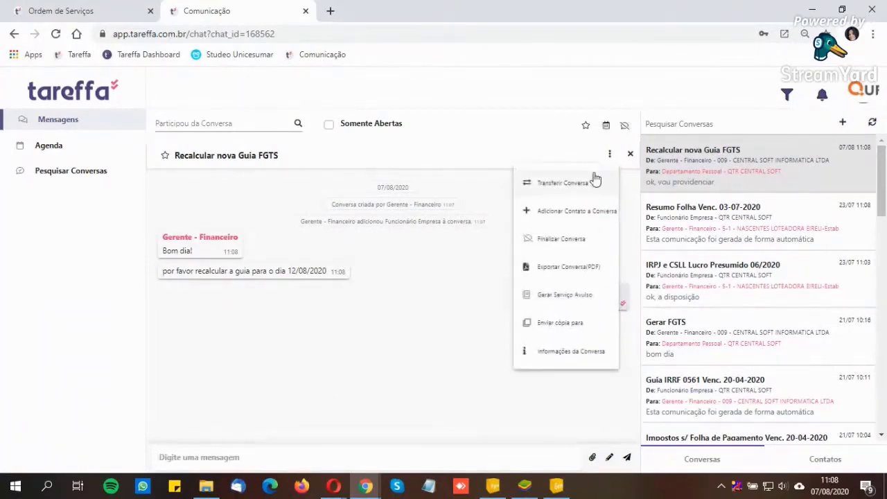
{"action": "left_click", "coordinate": [559, 298]}
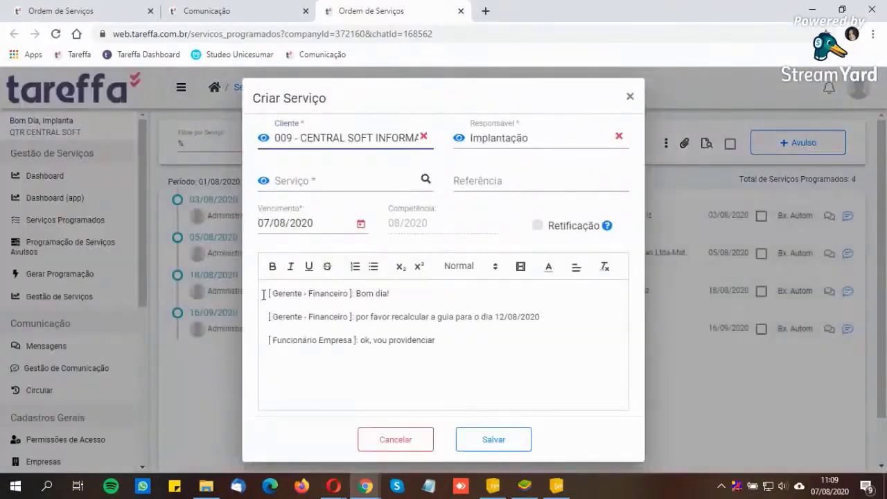
{"action": "left_click_drag", "start_coordinate": [269, 293], "coordinate": [439, 347]}
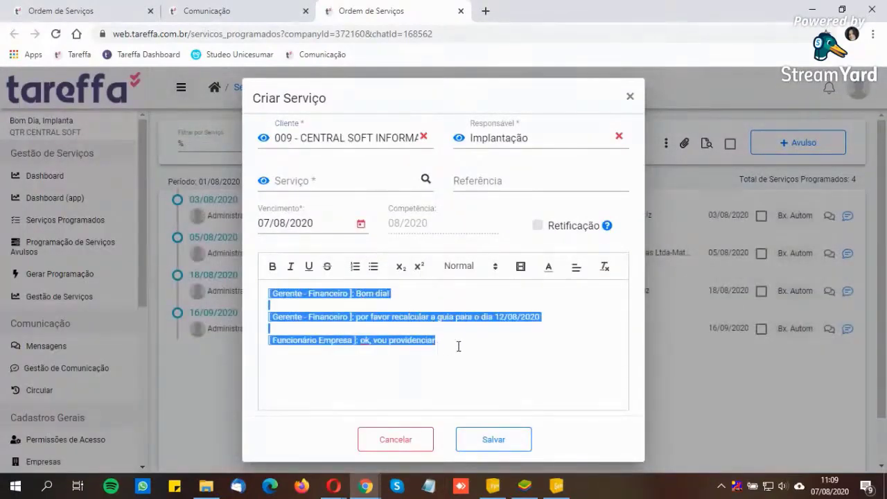
{"action": "left_click", "coordinate": [460, 344]}
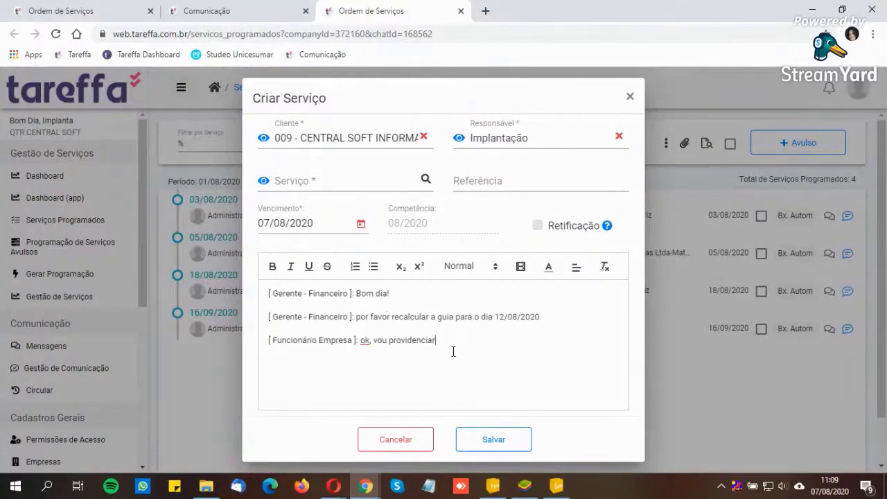
{"action": "left_click", "coordinate": [361, 225]}
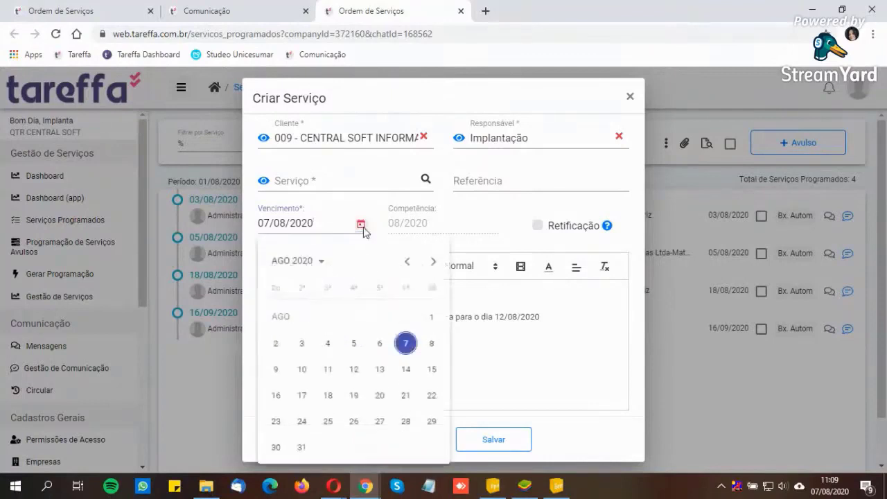
{"action": "left_click", "coordinate": [353, 368]}
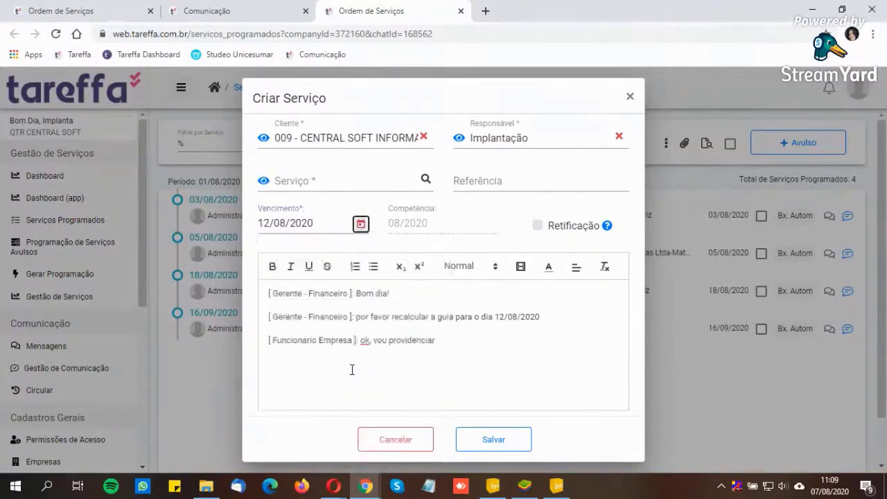
Step: Choose FGTS(115) as the service, mark it as Retificação and save the service order
{"action": "left_click", "coordinate": [291, 182]}
{"action": "type", "text": "fgts"}
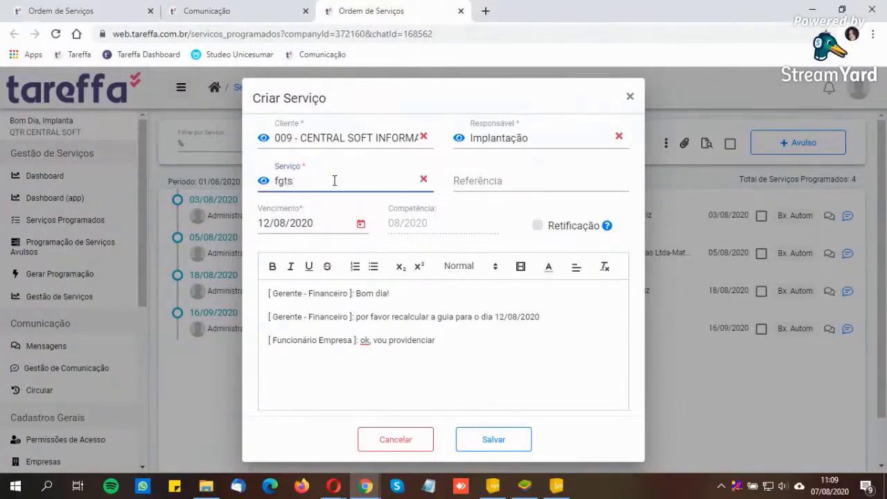
{"action": "key", "text": "Return"}
{"action": "left_click", "coordinate": [538, 225]}
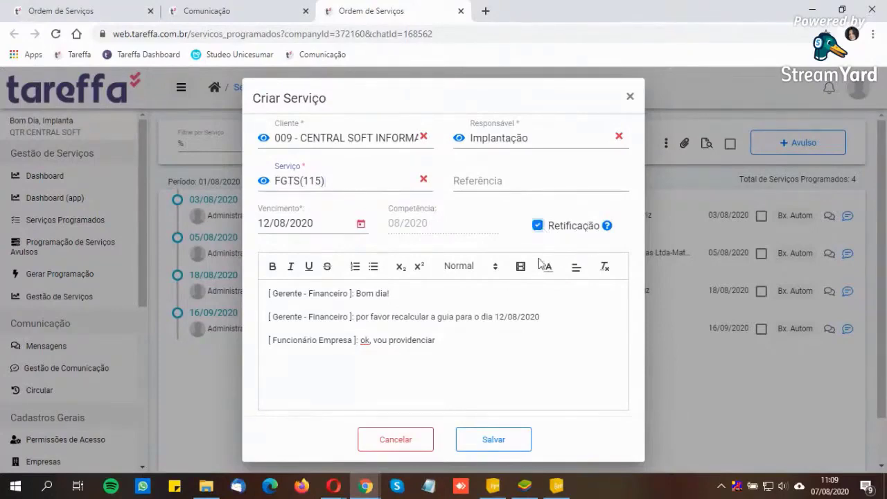
{"action": "left_click", "coordinate": [487, 449]}
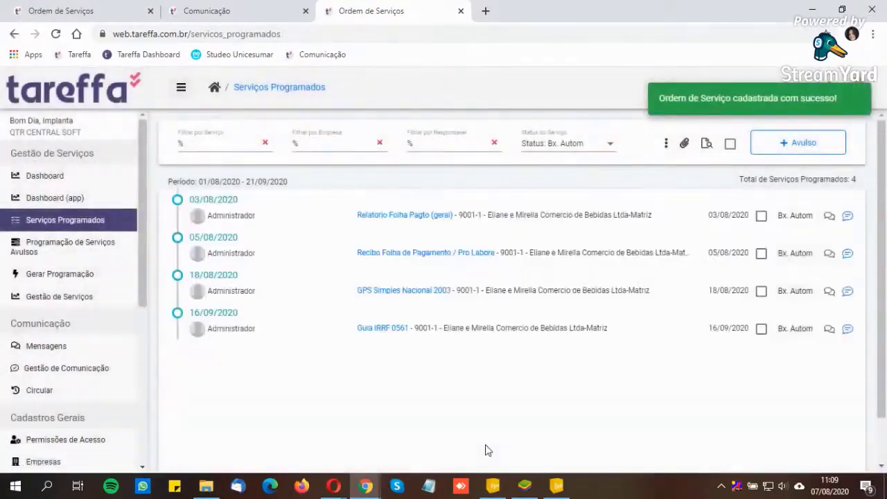
Step: Filter the scheduled services by status Em Aberto and examine the responsible party and date of the new one-off FGTS(115) service
{"action": "left_click", "coordinate": [606, 146]}
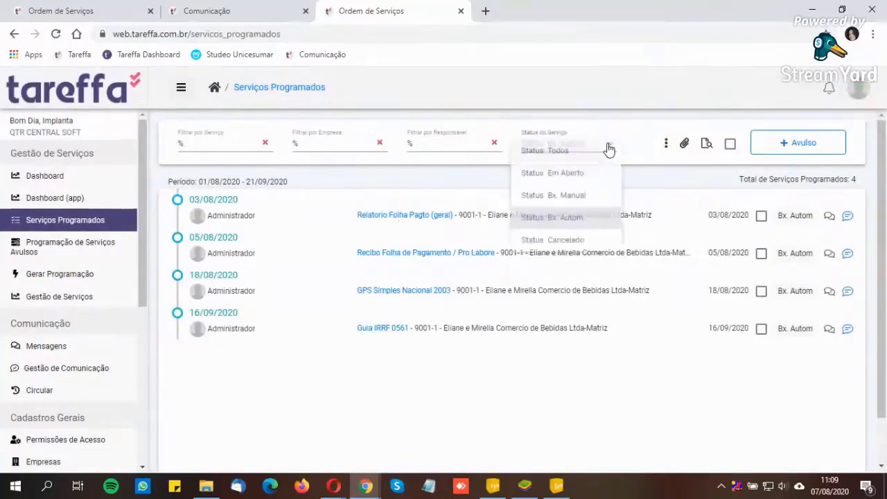
{"action": "left_click", "coordinate": [556, 176]}
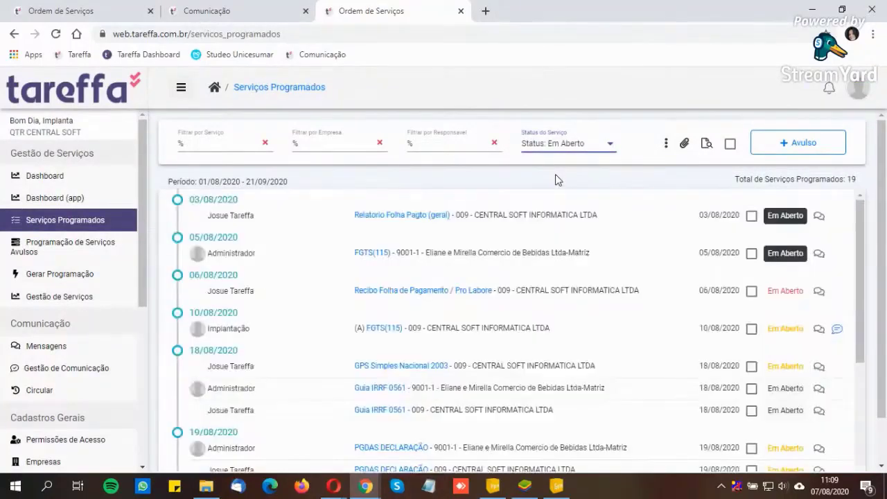
{"action": "triple_click", "coordinate": [243, 332]}
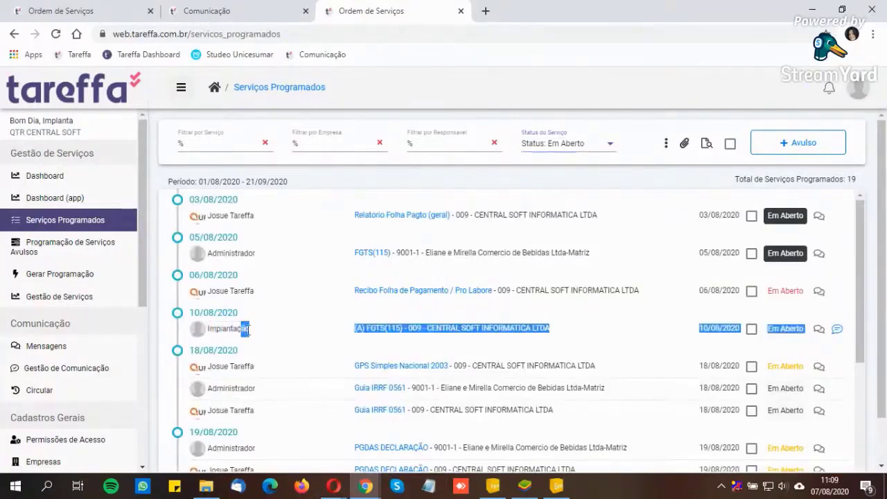
{"action": "left_click", "coordinate": [239, 331]}
{"action": "triple_click", "coordinate": [203, 328]}
{"action": "left_click_drag", "start_coordinate": [203, 328], "coordinate": [194, 325]}
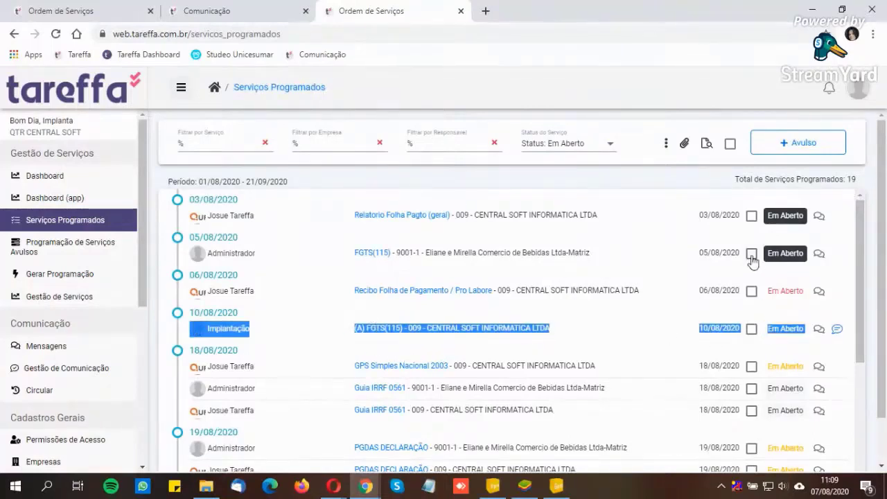
{"action": "left_click", "coordinate": [721, 347]}
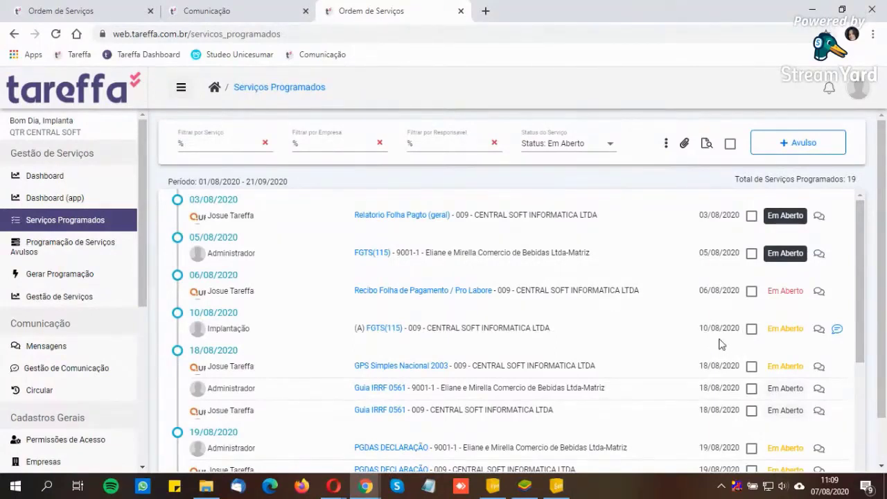
{"action": "left_click_drag", "start_coordinate": [698, 327], "coordinate": [745, 334]}
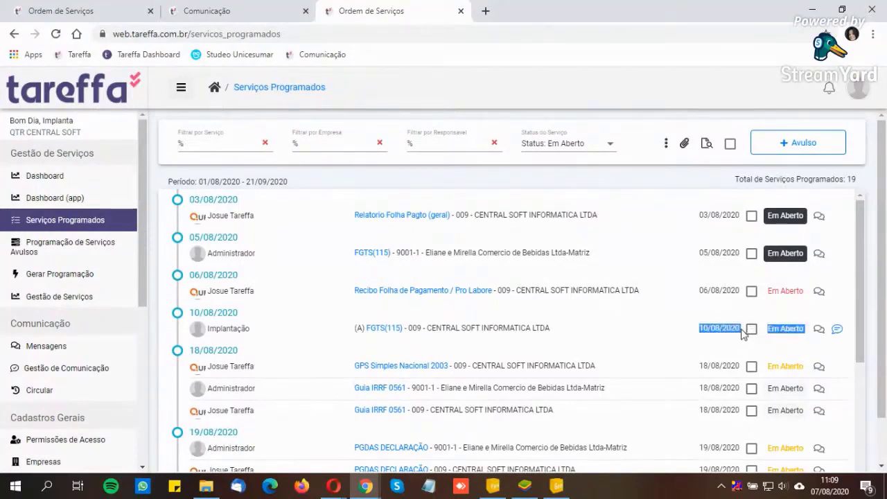
{"action": "left_click", "coordinate": [715, 346]}
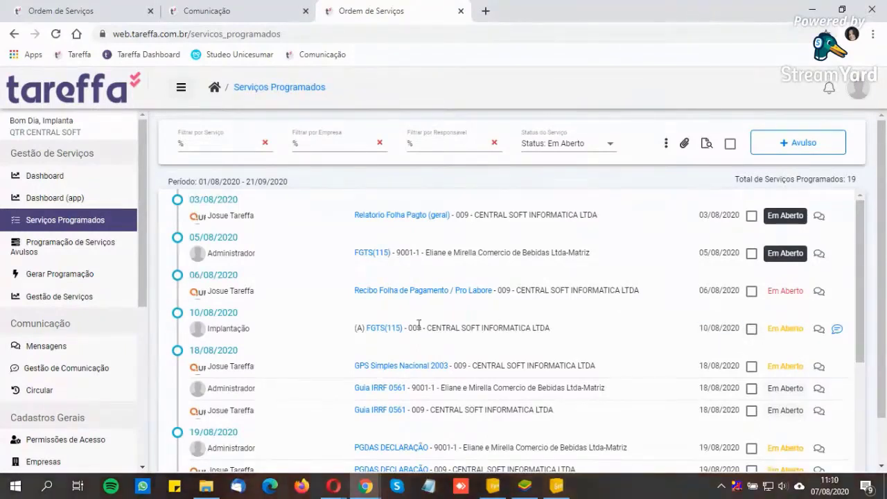
Step: Open the one-off FGTS(115) service of CENTRAL SOFT INFORMATICA LTDA, check the requested date in its messages, close it and check its listed date
{"action": "left_click", "coordinate": [386, 329]}
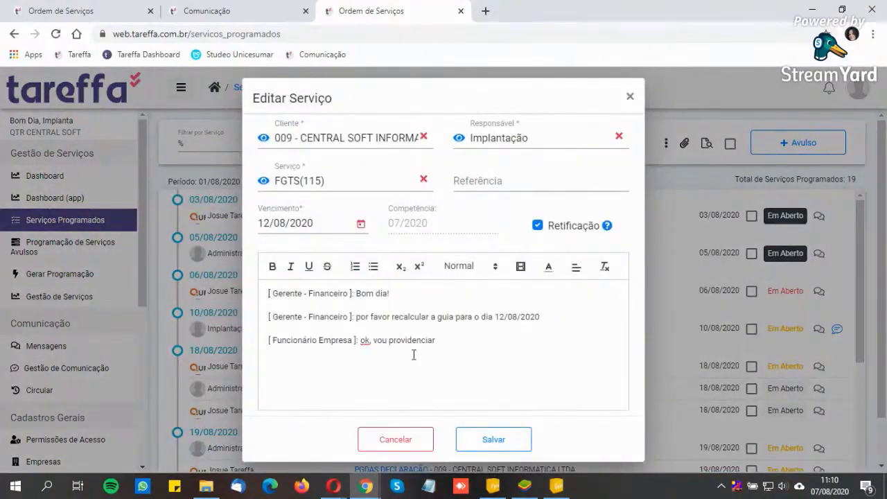
{"action": "left_click_drag", "start_coordinate": [493, 317], "coordinate": [547, 316]}
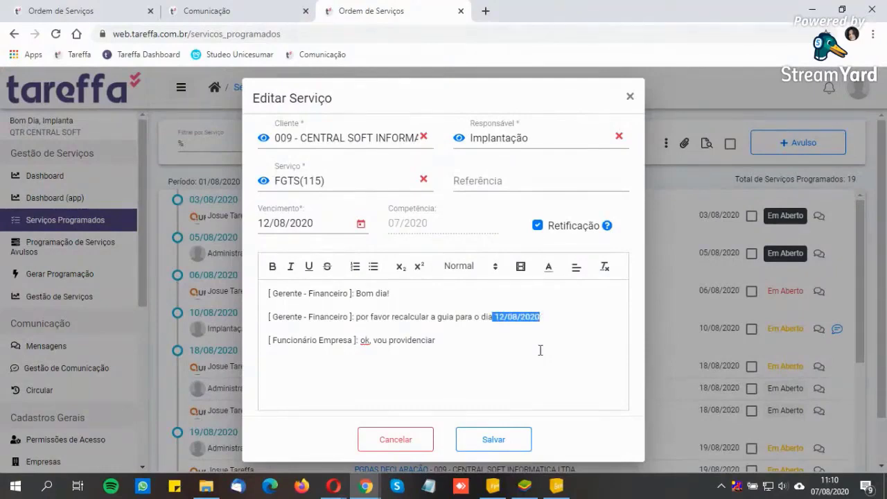
{"action": "left_click", "coordinate": [630, 97]}
{"action": "left_click_drag", "start_coordinate": [694, 328], "coordinate": [742, 329]}
{"action": "left_click", "coordinate": [684, 361]}
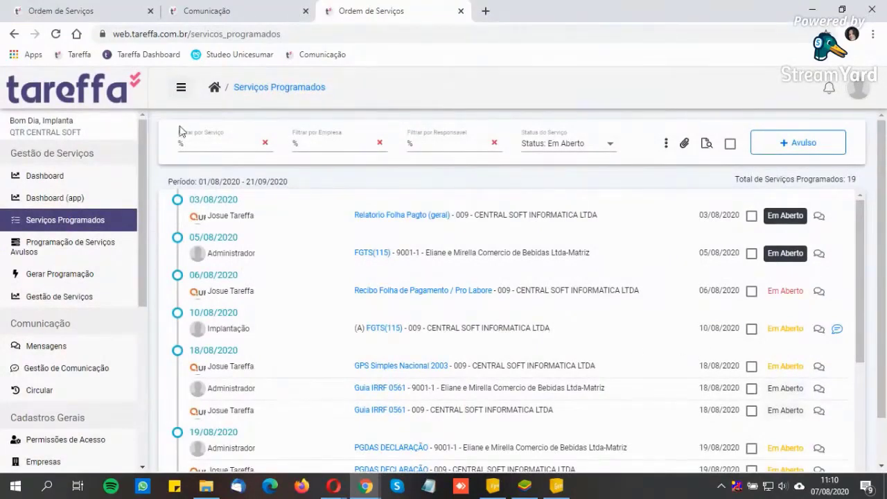
Step: Return to the conversation Recalcular nova Guia FGTS and review its available actions, including Gerar Serviço Avulso
{"action": "left_click", "coordinate": [222, 11]}
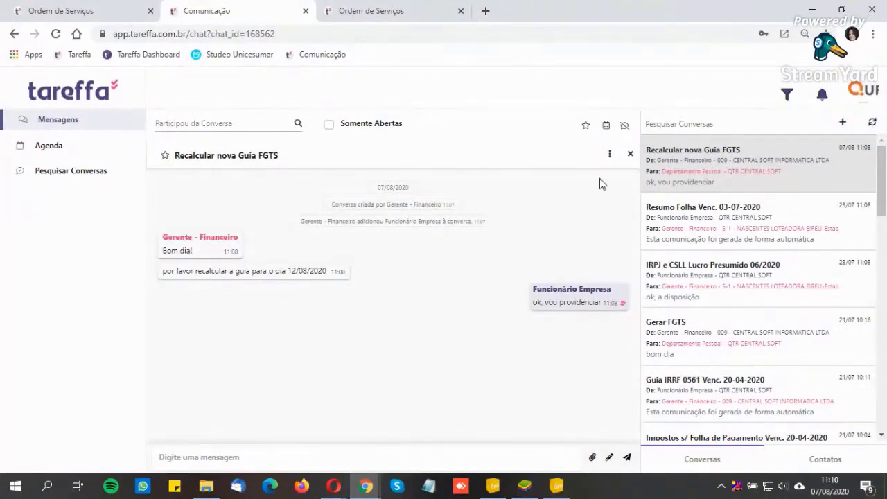
{"action": "left_click", "coordinate": [610, 161]}
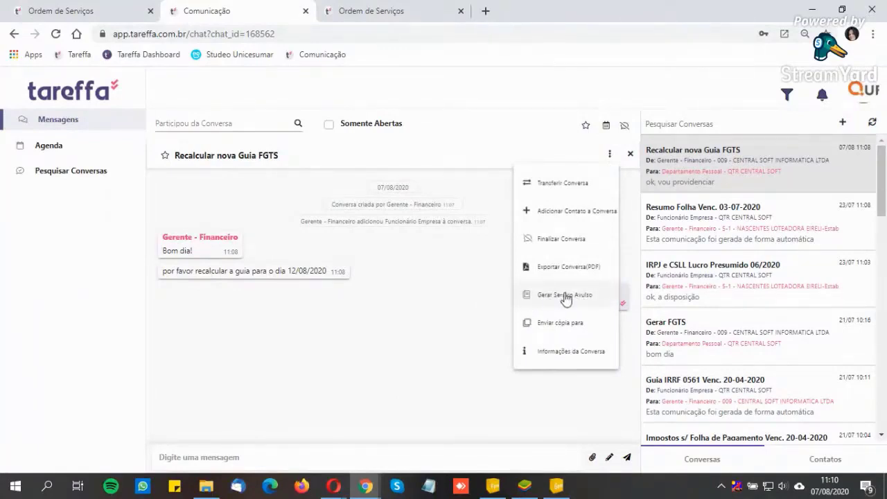
{"action": "left_click", "coordinate": [383, 346]}
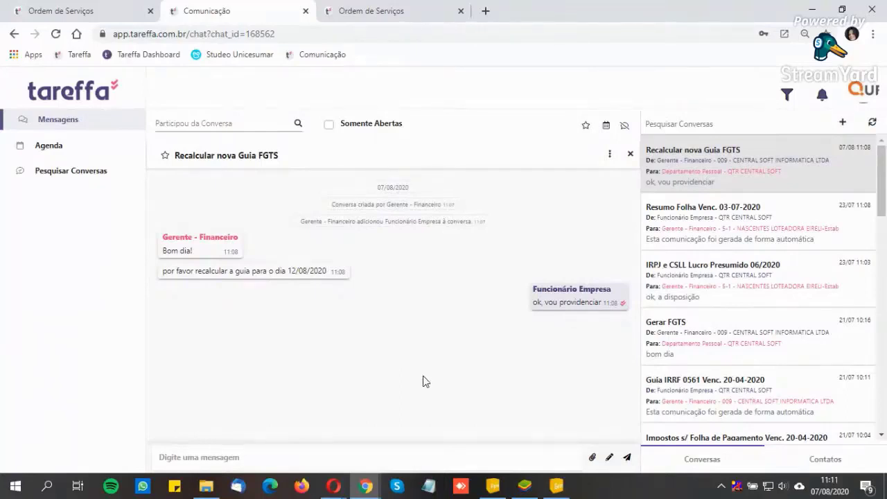
{"action": "left_click", "coordinate": [610, 154]}
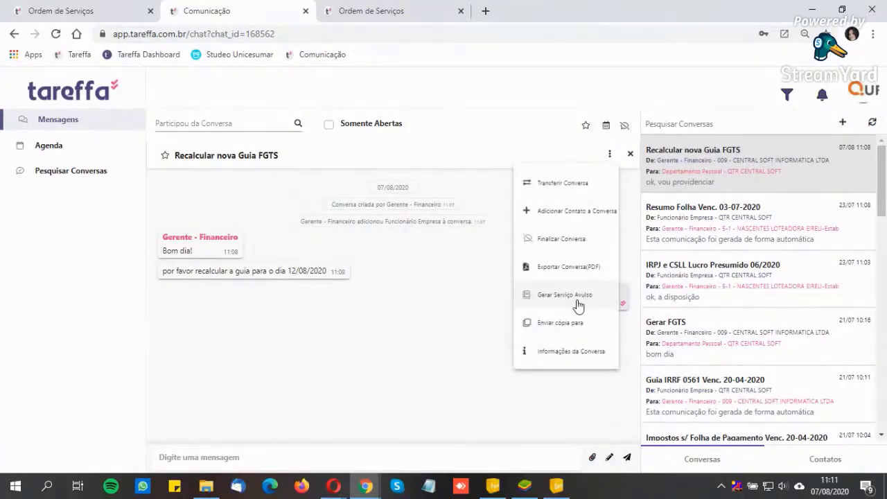
{"action": "left_click", "coordinate": [453, 324]}
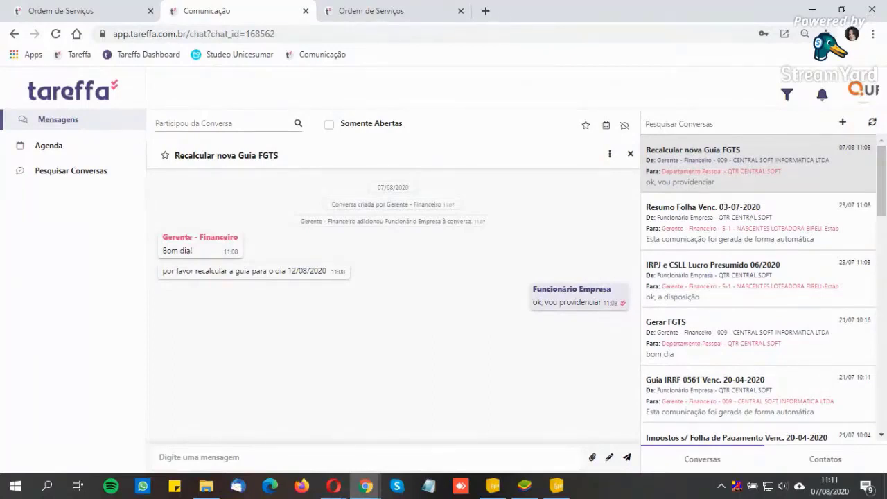
Step: Return to the scheduled services with status Bx. Autom and examine the date and status of Relatorio Folha Pagto (geral)
{"action": "left_click", "coordinate": [60, 11]}
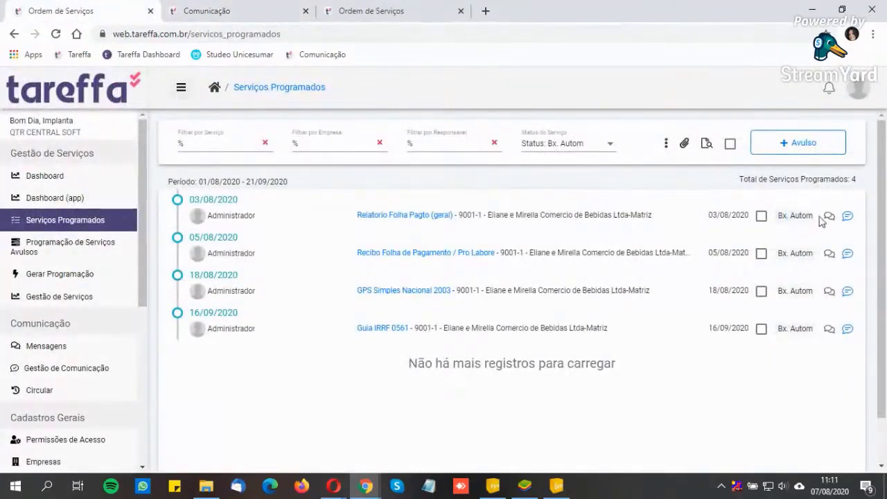
{"action": "left_click_drag", "start_coordinate": [820, 217], "coordinate": [669, 217]}
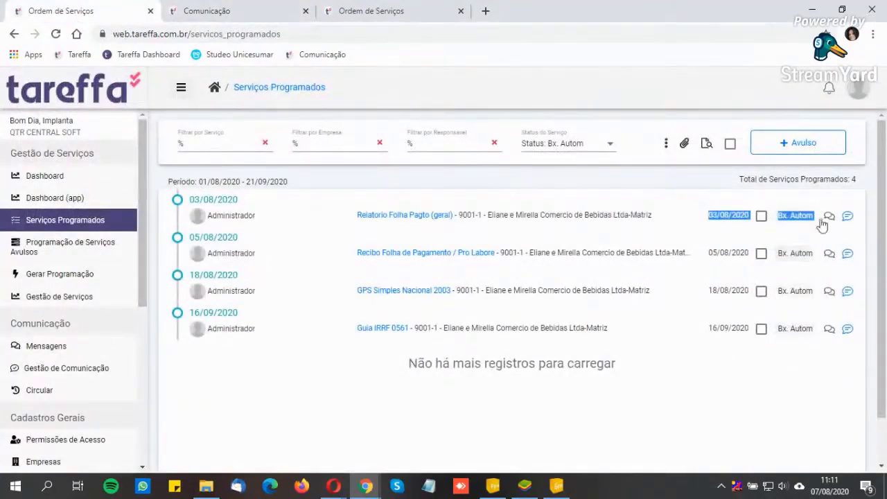
{"action": "left_click", "coordinate": [780, 225]}
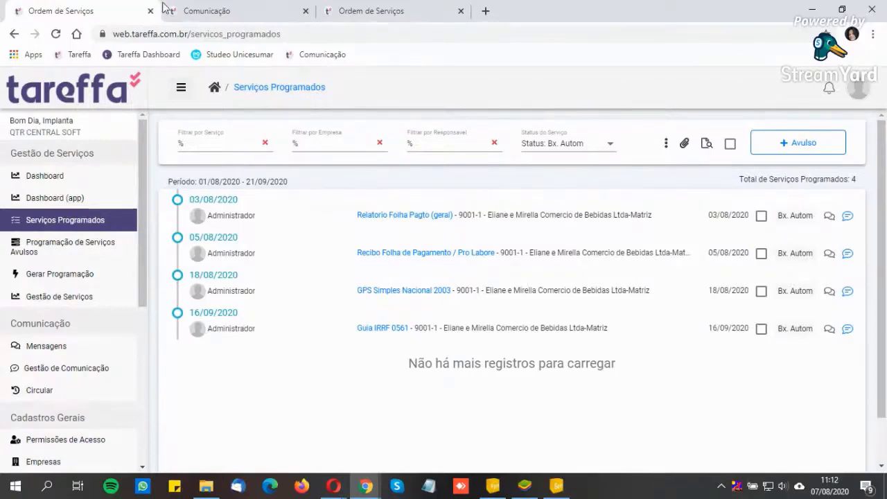
Step: Switch to Questor Zen, edit the client user Gerente, try Inativo for Notificações E-mail and close the form without saving
{"action": "mouse_move", "coordinate": [334, 489]}
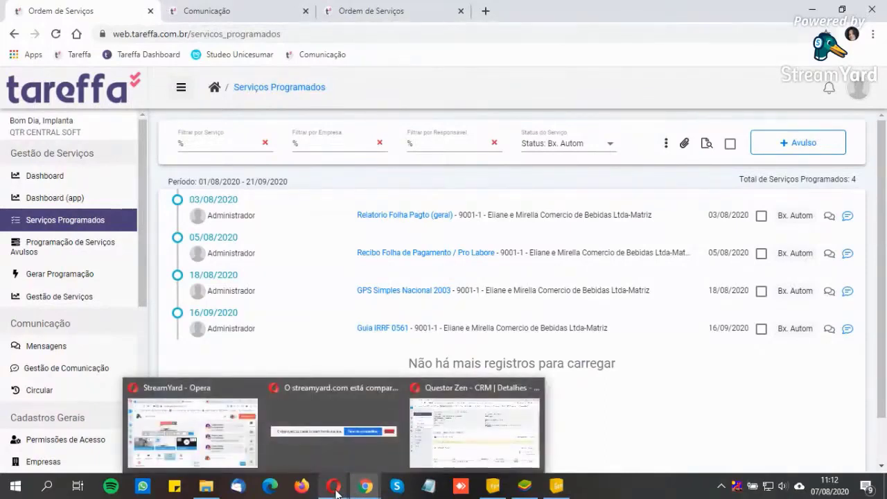
{"action": "left_click", "coordinate": [475, 407]}
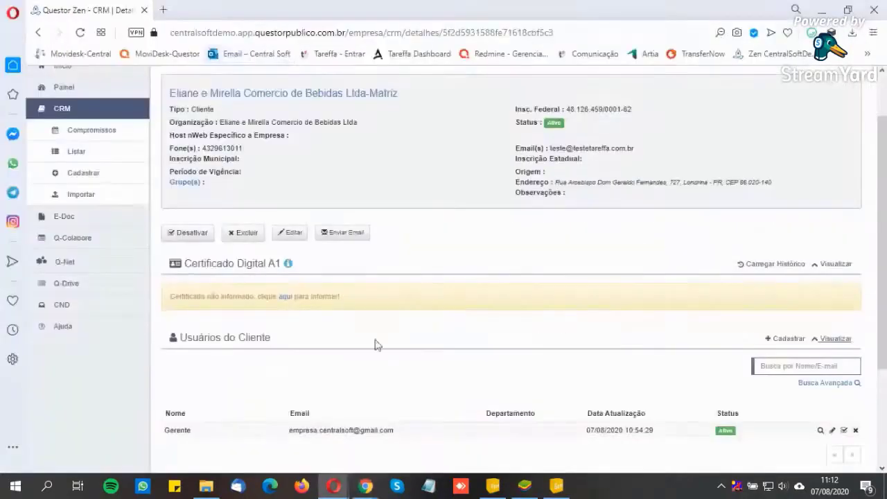
{"action": "left_click", "coordinate": [837, 430]}
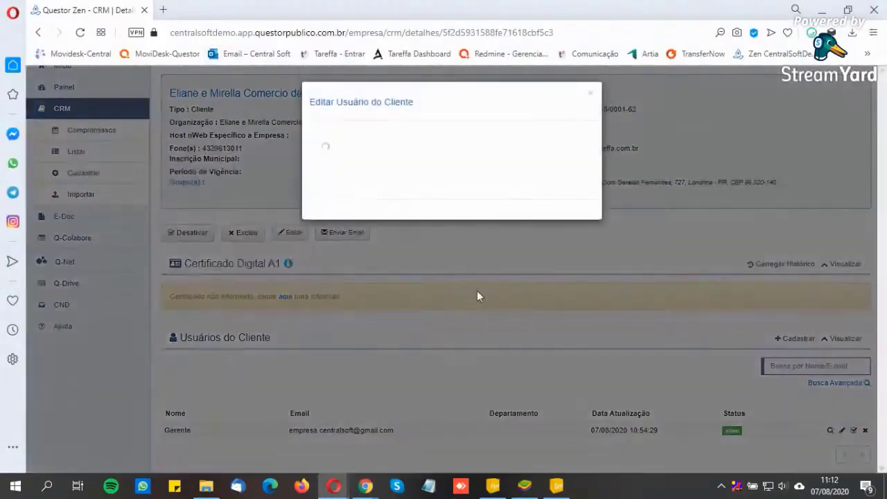
{"action": "left_click", "coordinate": [385, 316]}
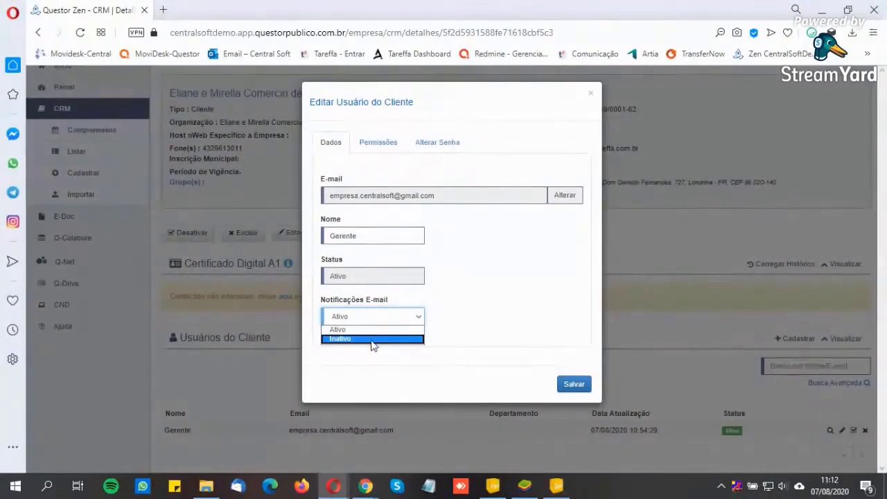
{"action": "left_click", "coordinate": [373, 339]}
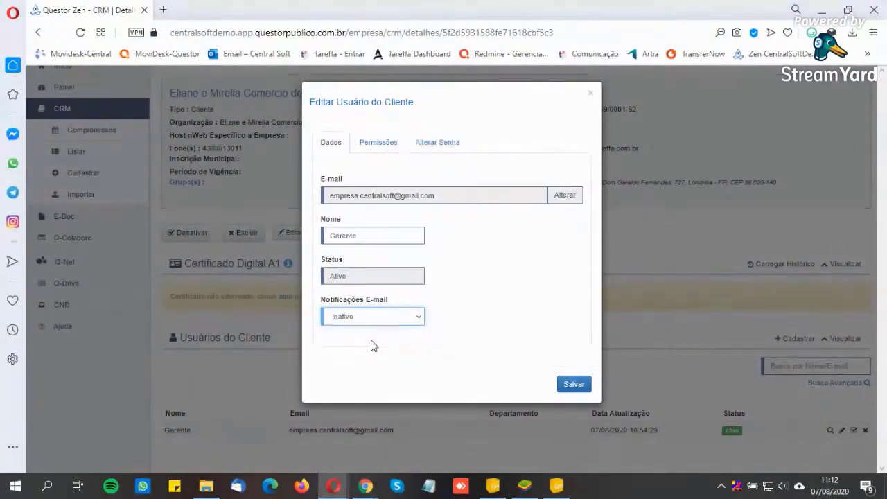
{"action": "left_click", "coordinate": [590, 94]}
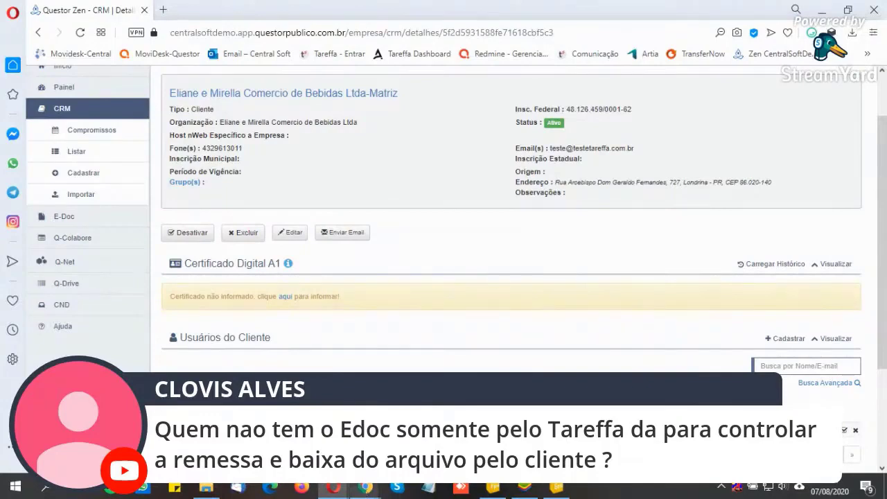
Step: Switch to BlueStacks, leave the conversation Recalcular nova Guia FGTS and view the conversation Resumo Folha Venc. 05-08-2020
{"action": "left_click", "coordinate": [365, 487]}
{"action": "left_click", "coordinate": [222, 12]}
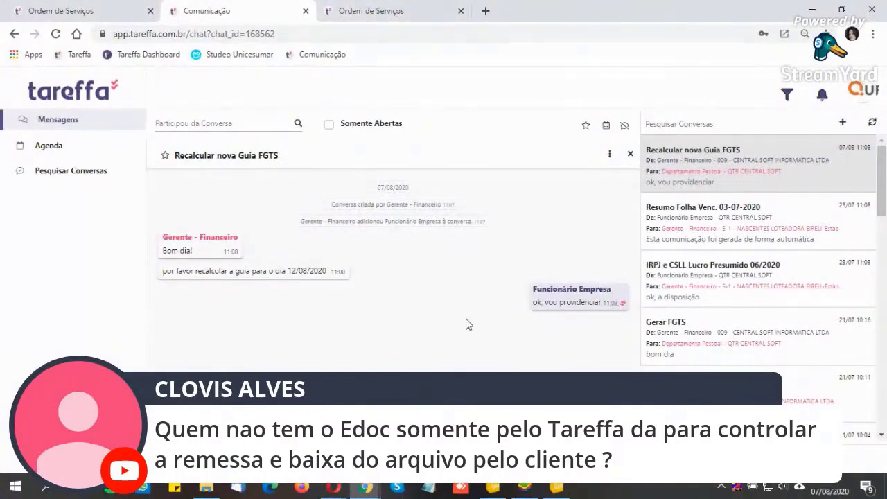
{"action": "left_click", "coordinate": [523, 489]}
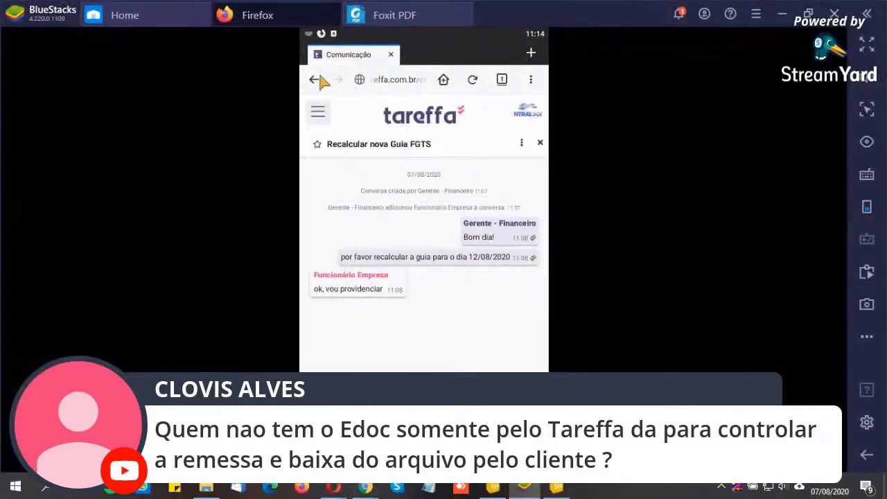
{"action": "left_click", "coordinate": [539, 143]}
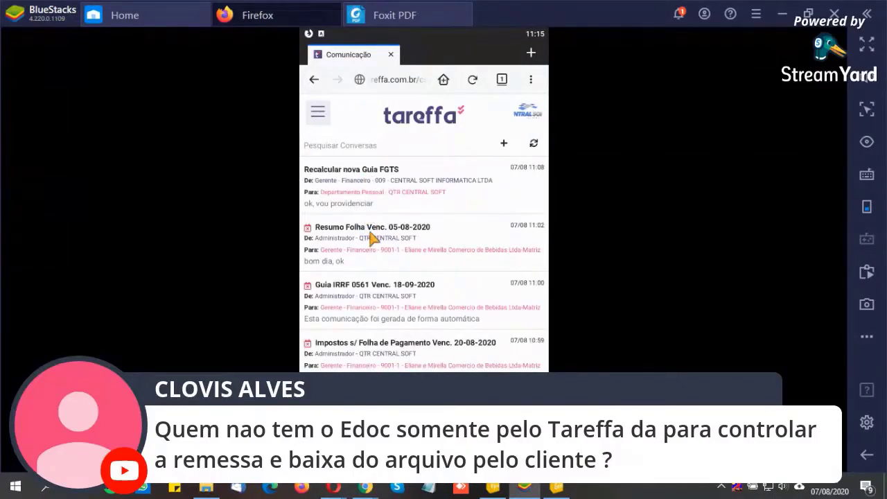
{"action": "left_click", "coordinate": [370, 235]}
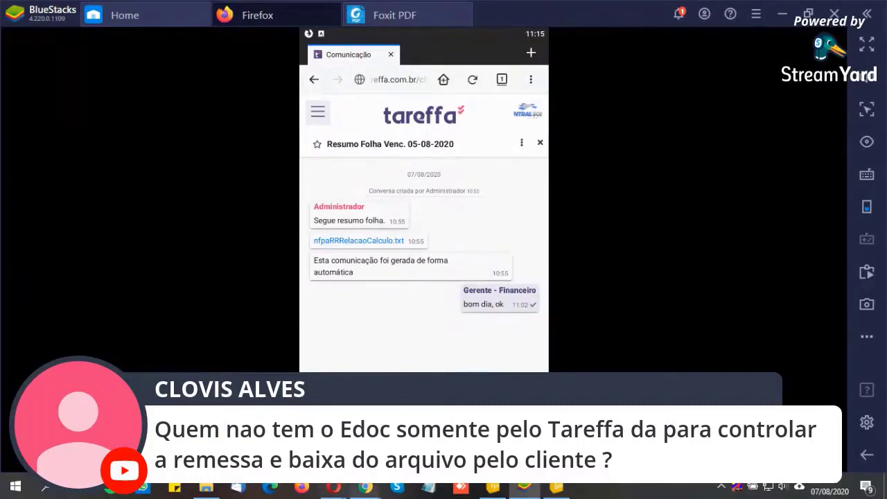
Step: Switch back to Tareffa in Chrome, open Gestão de Comunicação and set Contato Participante 01 to Gerente - Financeiro
{"action": "left_click", "coordinate": [525, 489]}
{"action": "left_click", "coordinate": [55, 10]}
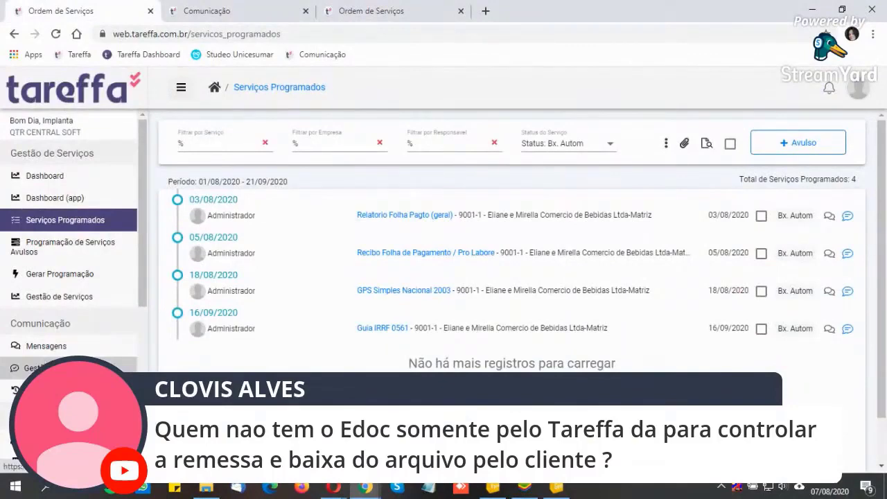
{"action": "left_click", "coordinate": [42, 368]}
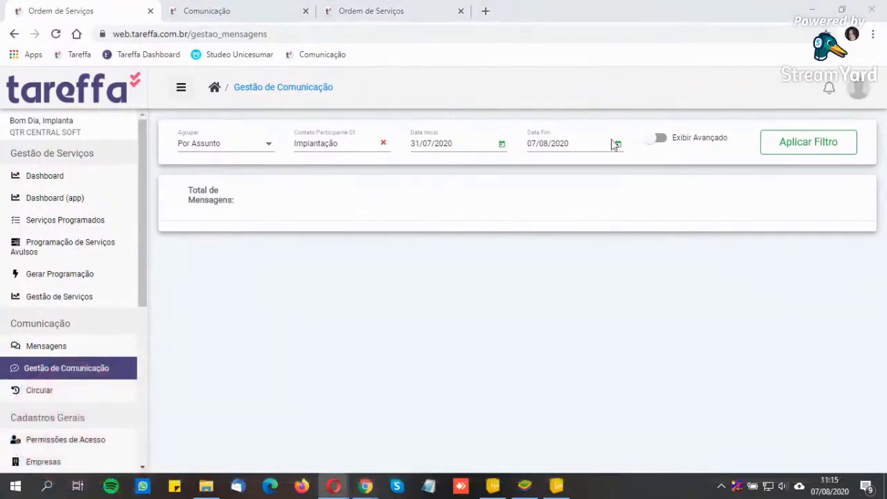
{"action": "left_click", "coordinate": [384, 144]}
{"action": "type", "text": "jos"}
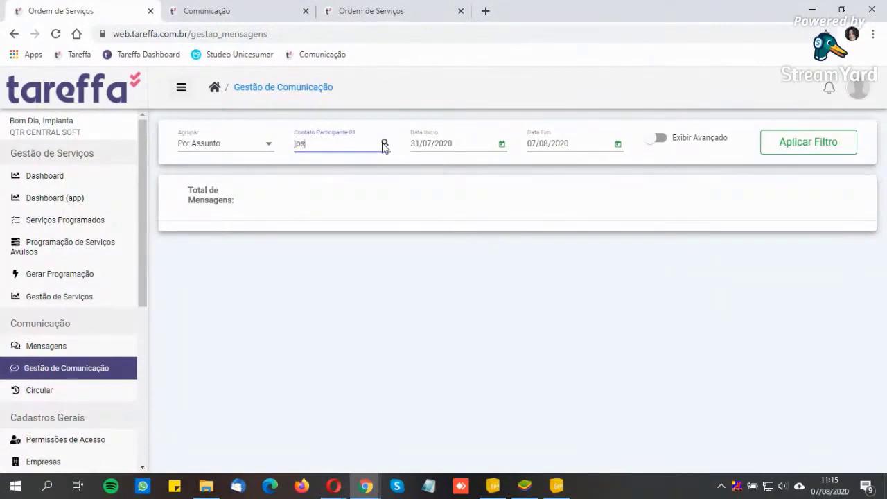
{"action": "type", "text": "ue"}
{"action": "left_click", "coordinate": [385, 144]}
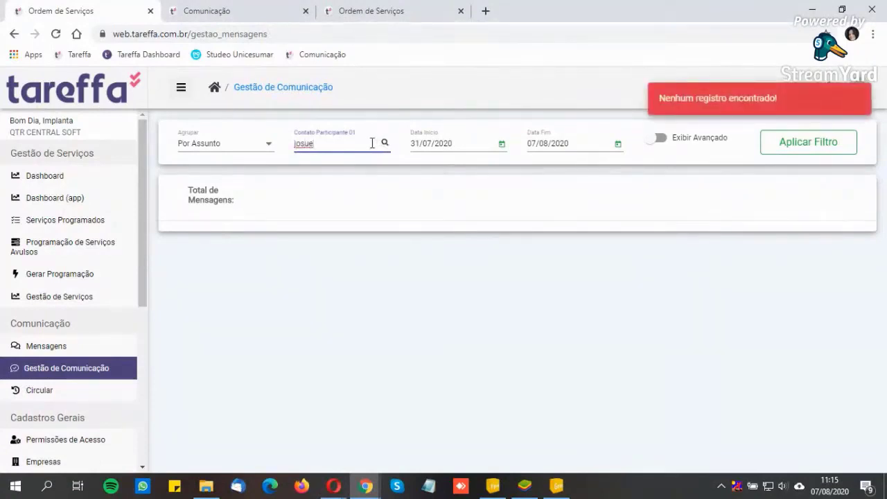
{"action": "left_click_drag", "start_coordinate": [340, 145], "coordinate": [283, 141]}
{"action": "type", "text": "gerente - Financeiro"}
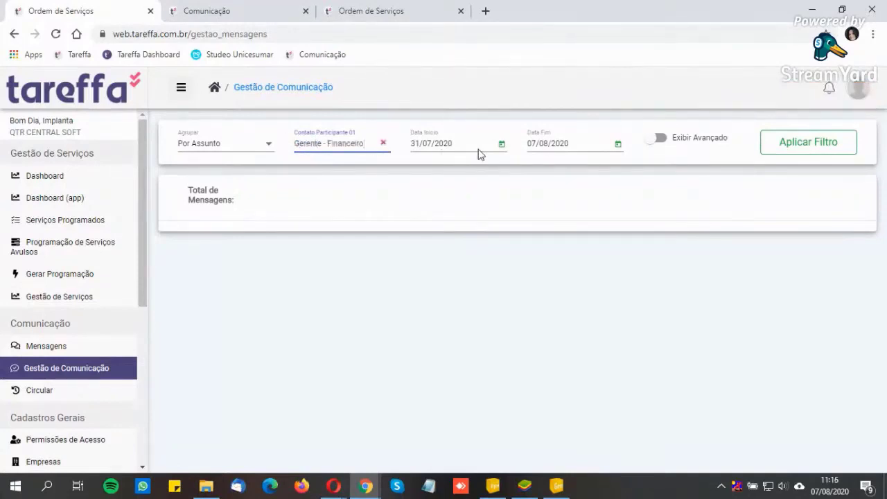
Step: Set Data Fim to 29/08/2020 and apply the communication filter
{"action": "left_click", "coordinate": [616, 144]}
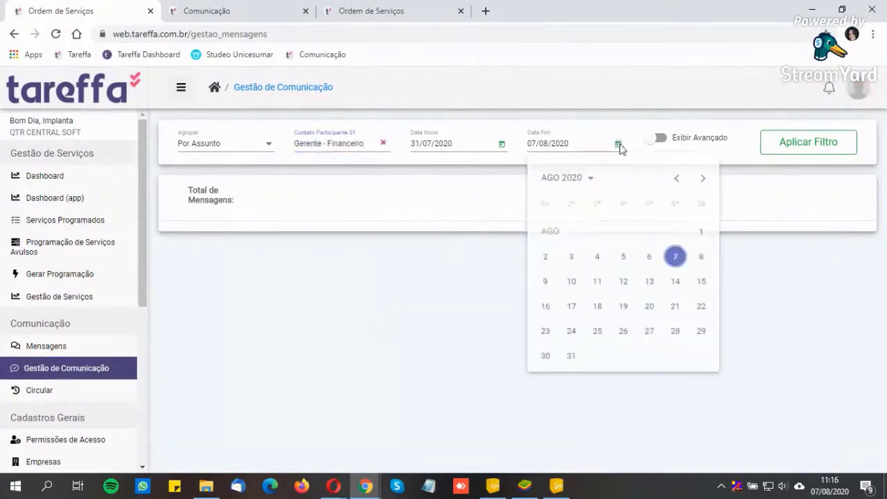
{"action": "left_click", "coordinate": [702, 179]}
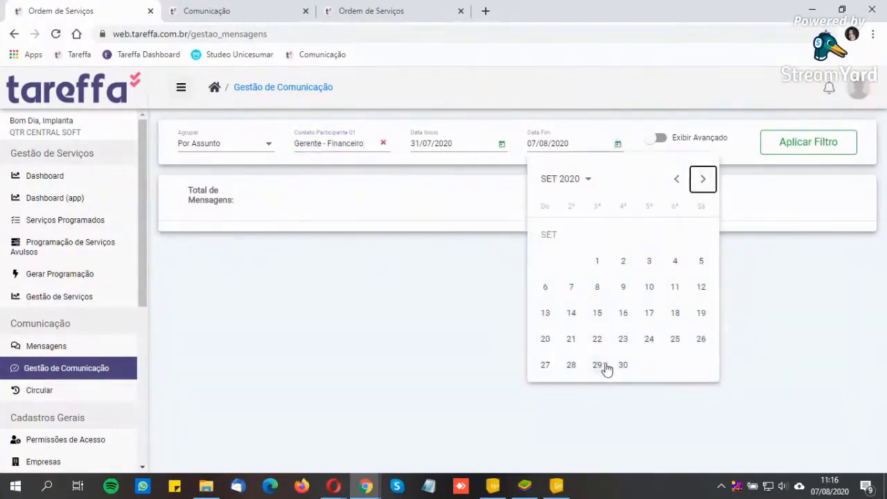
{"action": "left_click", "coordinate": [676, 178]}
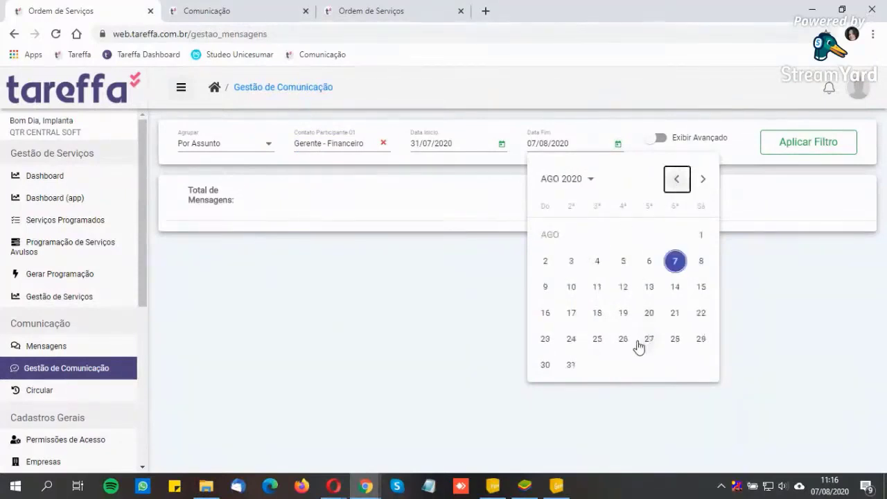
{"action": "left_click", "coordinate": [699, 340]}
{"action": "left_click", "coordinate": [769, 153]}
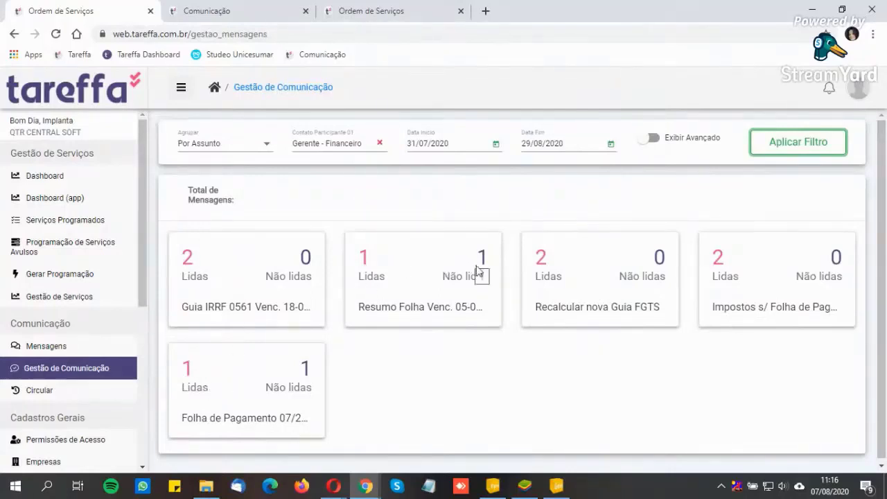
Step: Open the unread messages of Resumo Folha Venc. 05-08-2020 and examine the read status of each contact
{"action": "left_click_drag", "start_coordinate": [389, 310], "coordinate": [485, 311]}
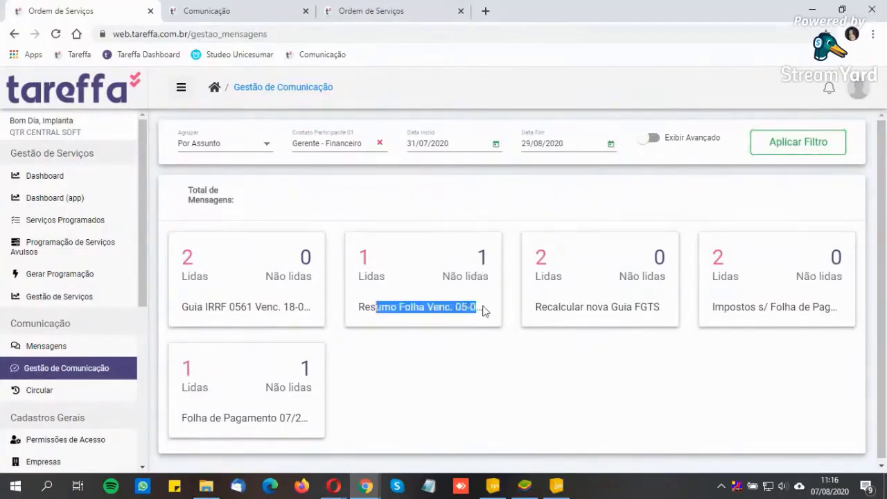
{"action": "left_click", "coordinate": [485, 270]}
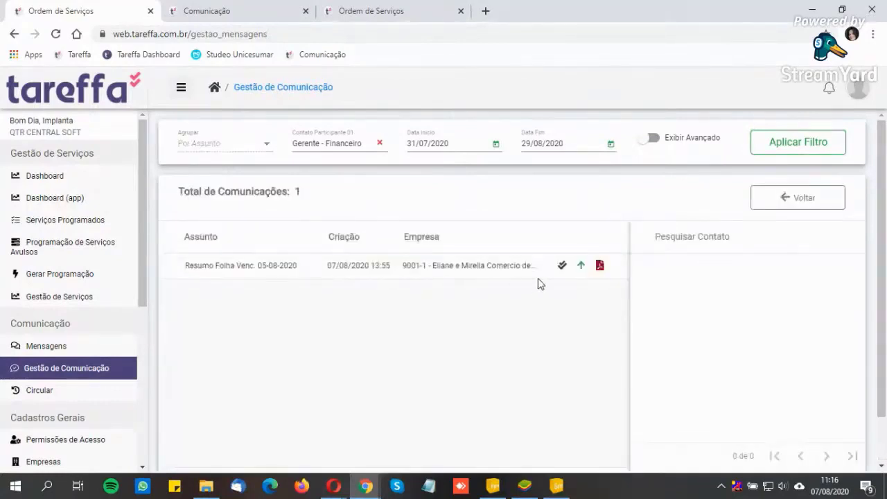
{"action": "left_click", "coordinate": [260, 269]}
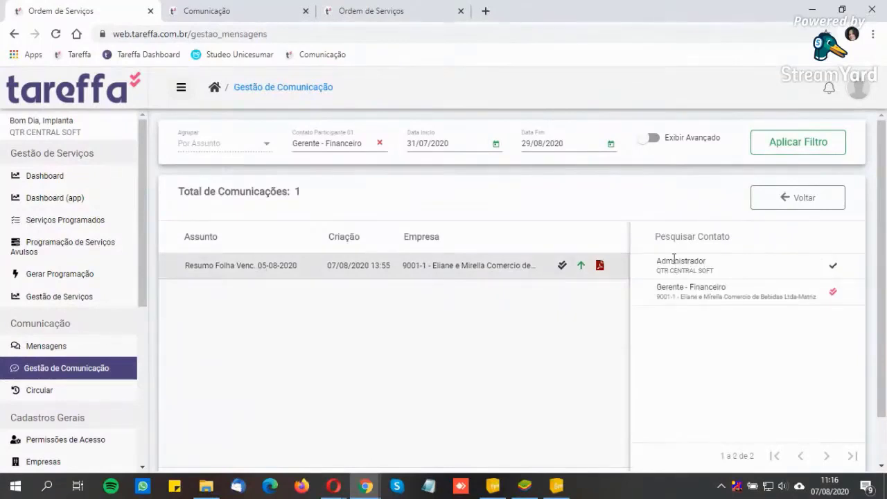
{"action": "left_click_drag", "start_coordinate": [655, 259], "coordinate": [713, 269]}
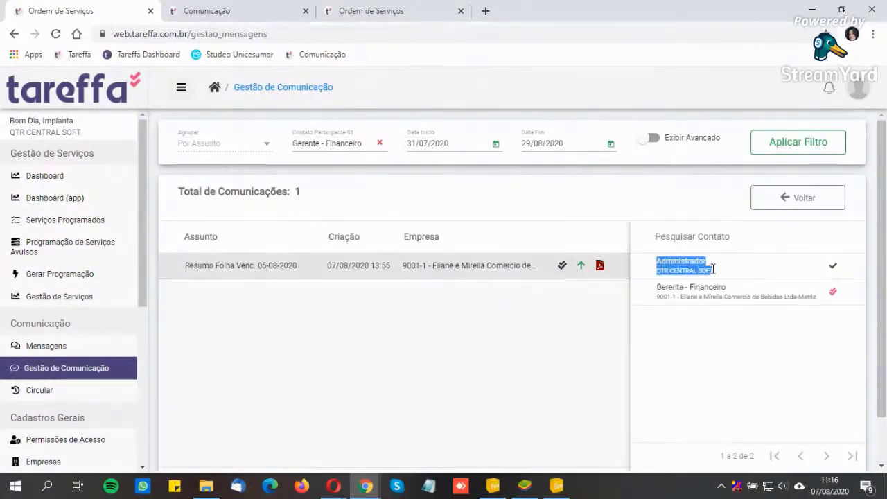
{"action": "left_click_drag", "start_coordinate": [655, 284], "coordinate": [715, 299]}
{"action": "left_click", "coordinate": [711, 322]}
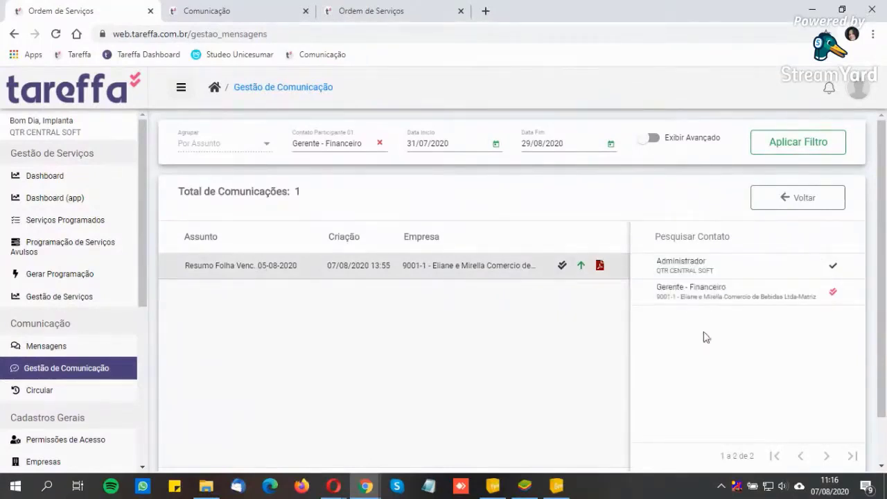
Step: Leave the contact read details, return to the communications grouped by subject and reapply the filter
{"action": "left_click", "coordinate": [799, 202]}
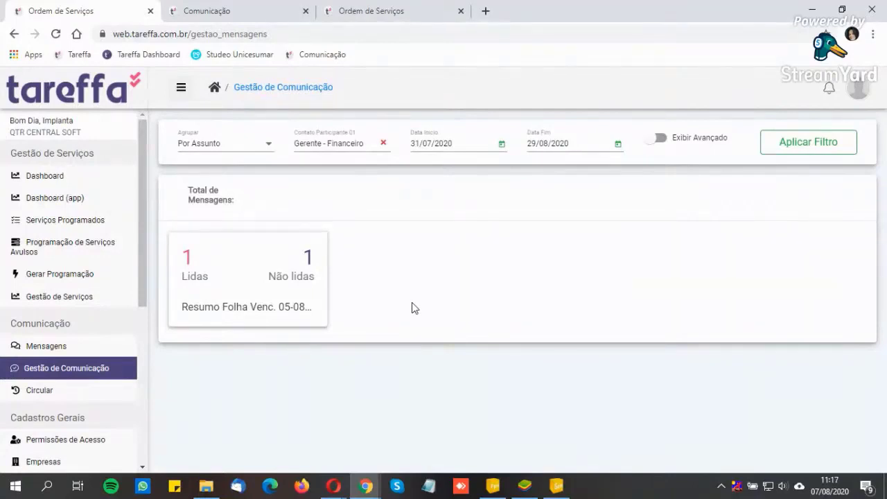
{"action": "left_click", "coordinate": [797, 153]}
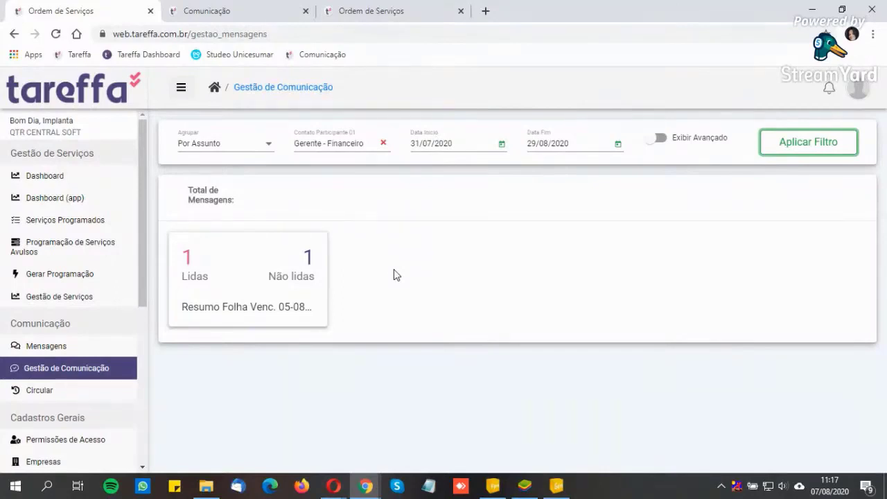
{"action": "left_click", "coordinate": [395, 246]}
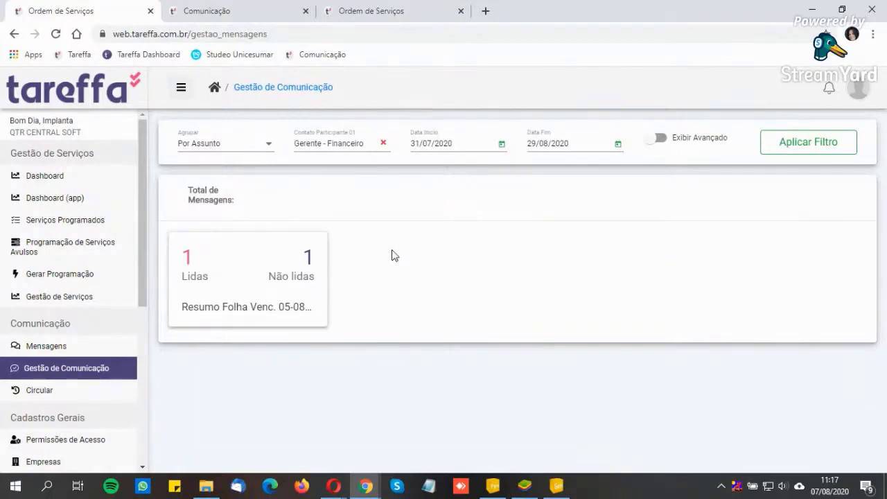
Step: Open Serviços Programados and examine CENTRAL SOFT INFORMATICA LTDA's open GPS Simples Nacional 2003, Guia IRRF 0561 and one-off FGTS(115) services
{"action": "left_click", "coordinate": [58, 224]}
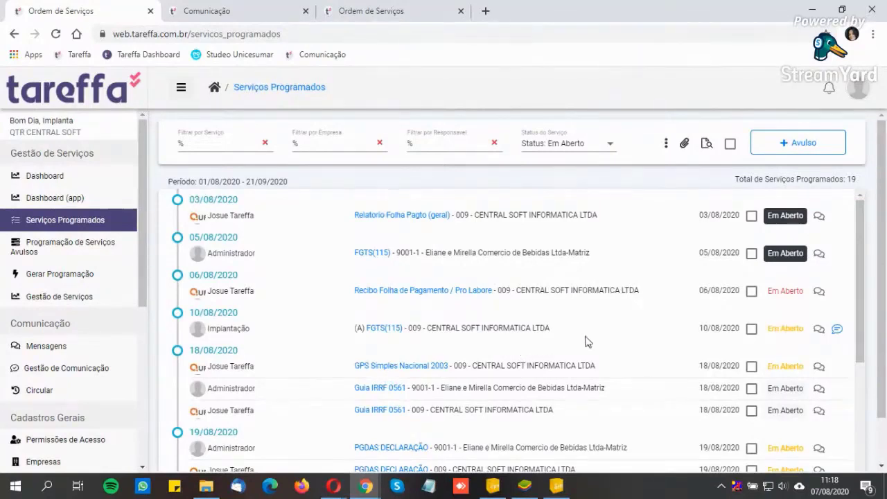
{"action": "scroll", "coordinate": [625, 350], "scroll_direction": "down", "scroll_amount": 1}
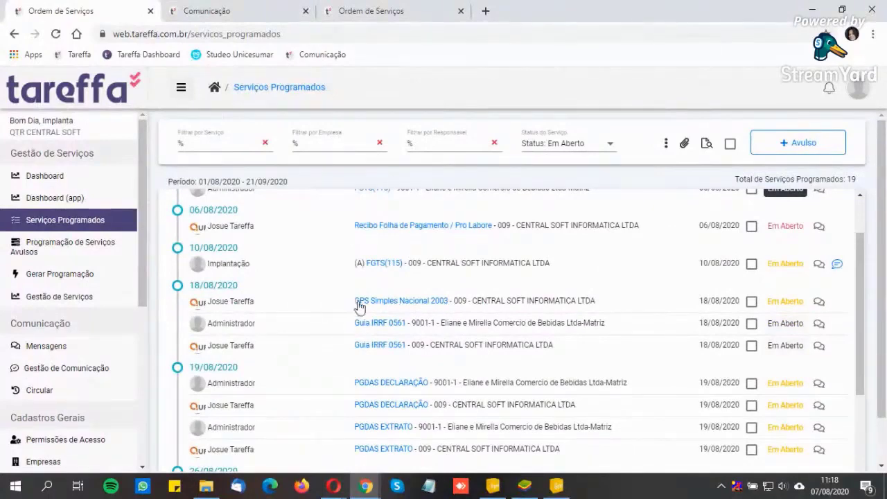
{"action": "left_click_drag", "start_coordinate": [358, 304], "coordinate": [601, 303]}
{"action": "scroll", "coordinate": [346, 361], "scroll_direction": "down", "scroll_amount": 1}
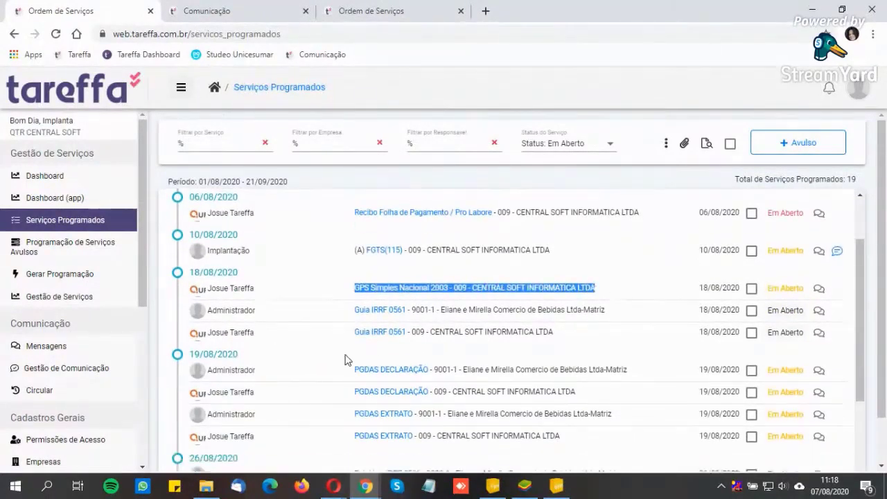
{"action": "scroll", "coordinate": [346, 360], "scroll_direction": "down", "scroll_amount": 1}
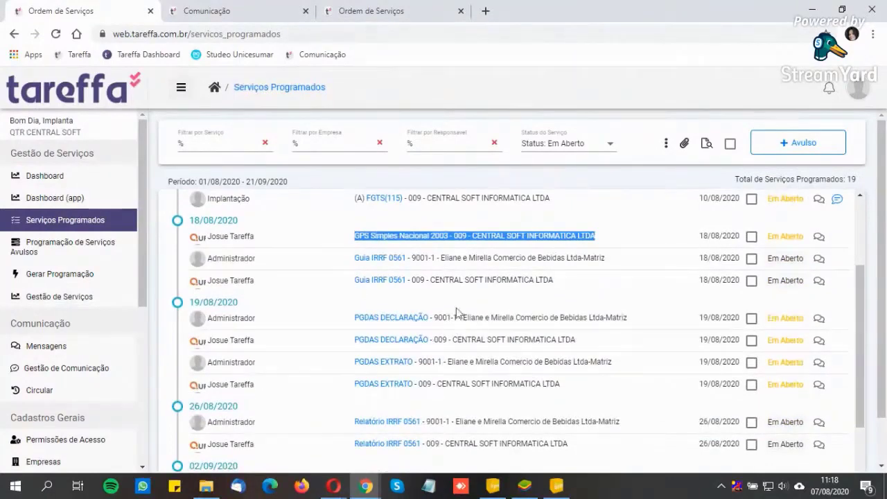
{"action": "left_click_drag", "start_coordinate": [352, 279], "coordinate": [549, 280]}
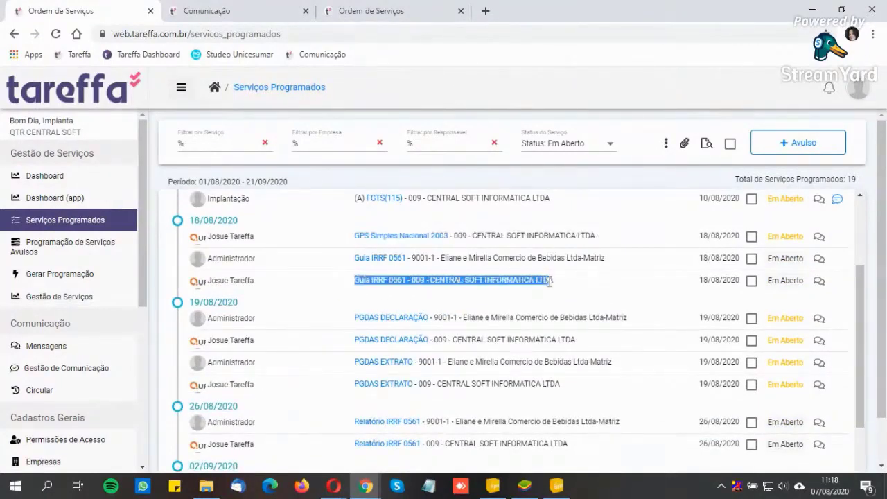
{"action": "scroll", "coordinate": [506, 250], "scroll_direction": "up", "scroll_amount": 2}
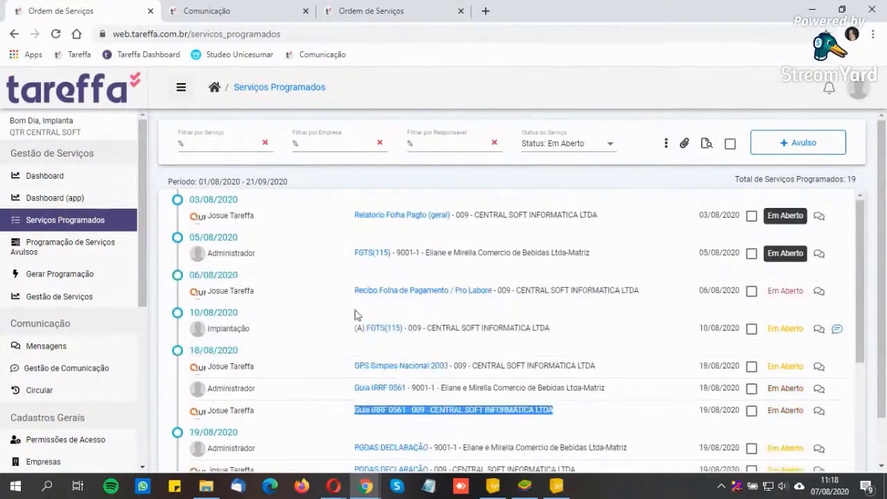
{"action": "left_click_drag", "start_coordinate": [354, 328], "coordinate": [574, 334]}
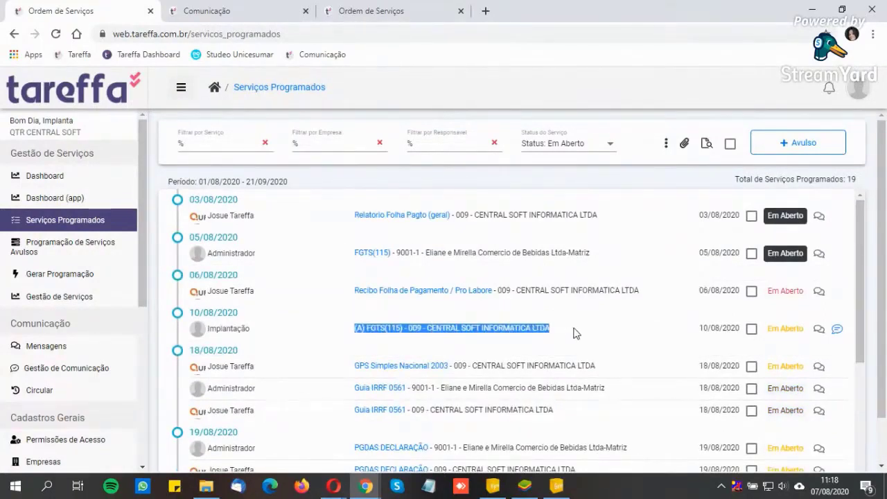
{"action": "left_click", "coordinate": [574, 334]}
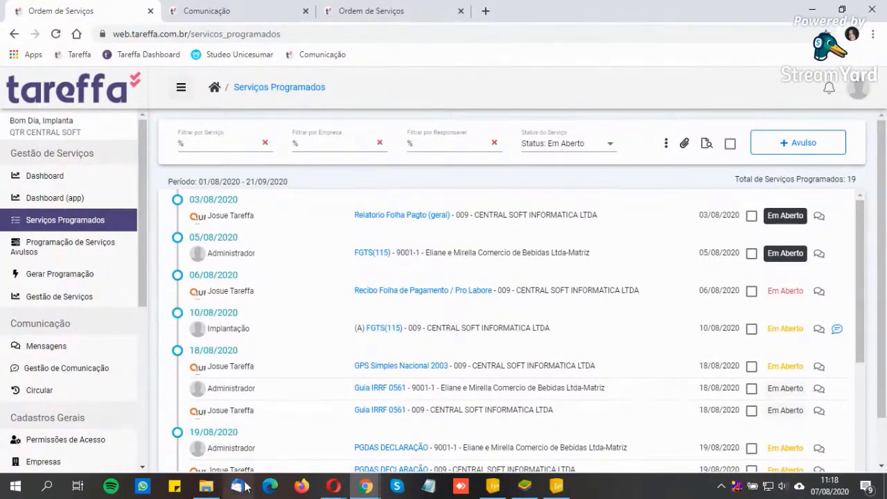
Step: Switch to File Explorer, copy the 009 Guia FGTS, INSS and IRRF 072020 PDFs, and go to Disco Local (C:)
{"action": "left_click", "coordinate": [207, 487]}
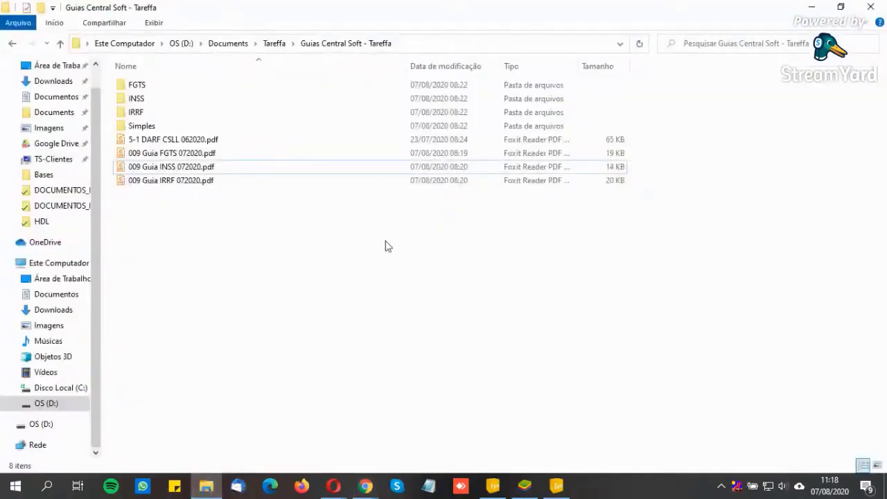
{"action": "left_click_drag", "start_coordinate": [157, 212], "coordinate": [154, 156]}
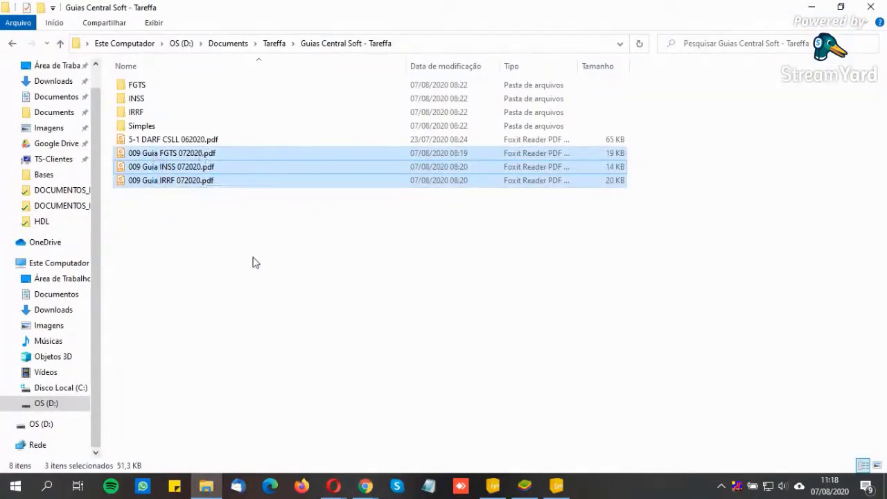
{"action": "left_click", "coordinate": [63, 388]}
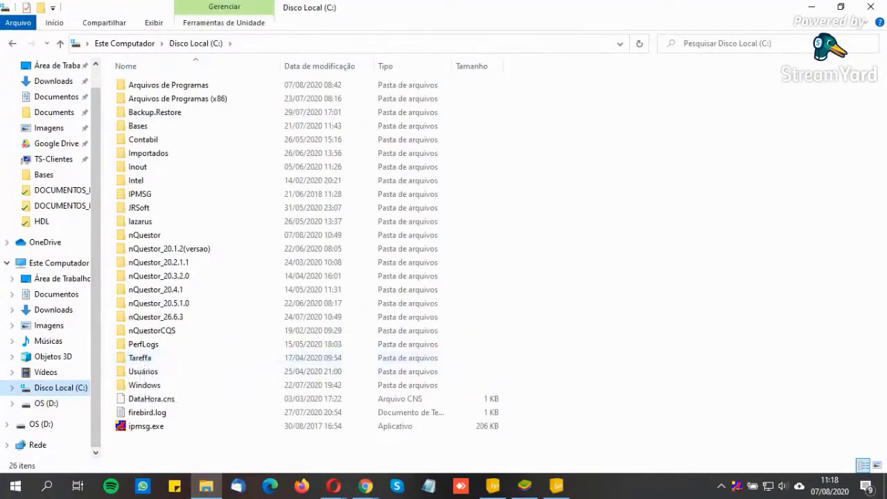
{"action": "key", "text": "alt+Tab"}
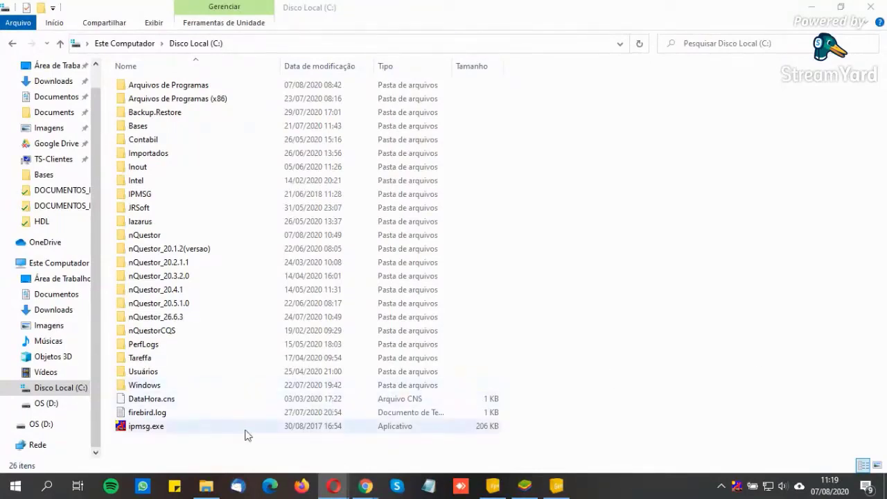
Step: Paste the three copied guide PDFs into the folder Tareffa\2020\CENTRAL SOFT INFORMATICA LTDA\Enviar
{"action": "double_click", "coordinate": [140, 362]}
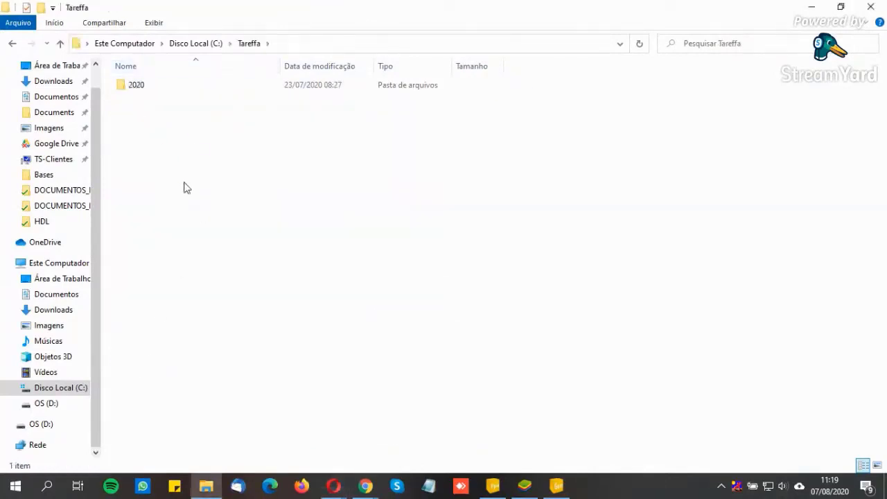
{"action": "left_click", "coordinate": [139, 91]}
{"action": "double_click", "coordinate": [137, 93]}
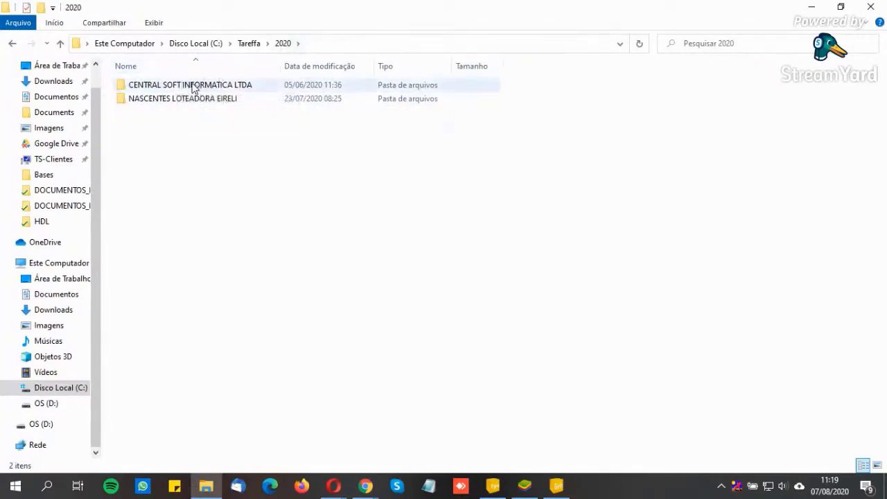
{"action": "double_click", "coordinate": [193, 86]}
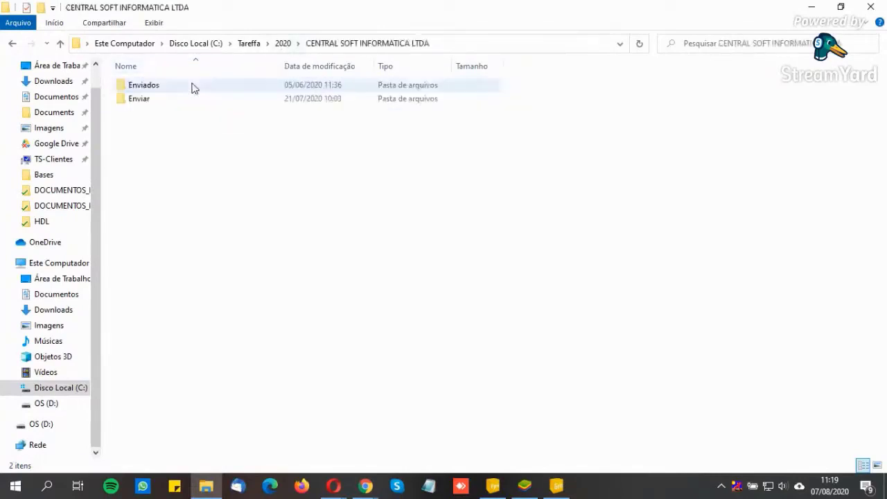
{"action": "left_click", "coordinate": [141, 103]}
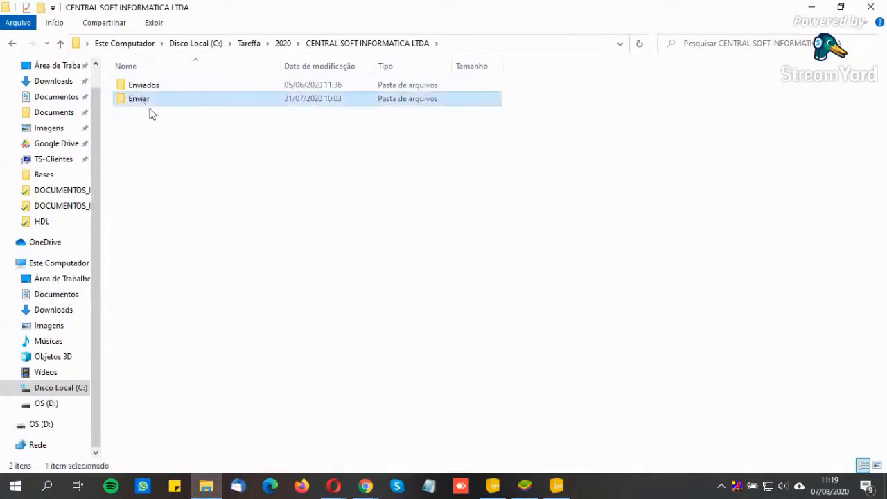
{"action": "left_click", "coordinate": [152, 88]}
{"action": "left_click", "coordinate": [153, 103]}
{"action": "double_click", "coordinate": [145, 104]}
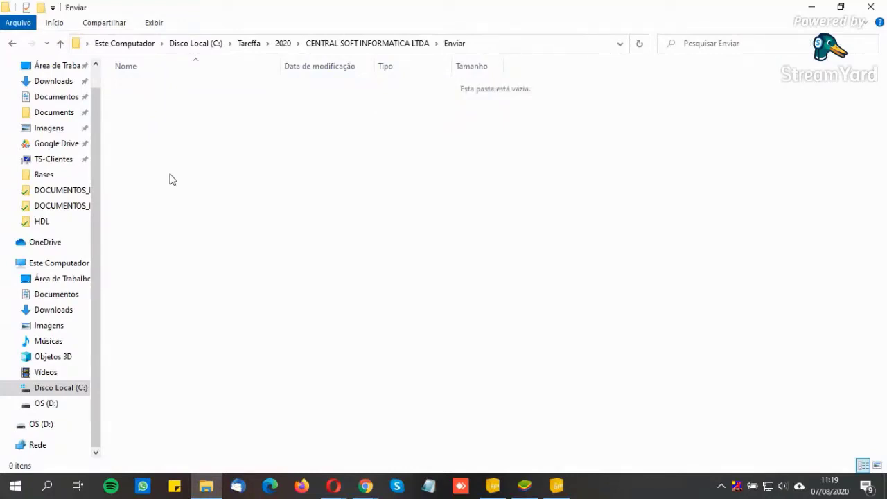
{"action": "key", "text": "ctrl+v"}
{"action": "left_click", "coordinate": [171, 180]}
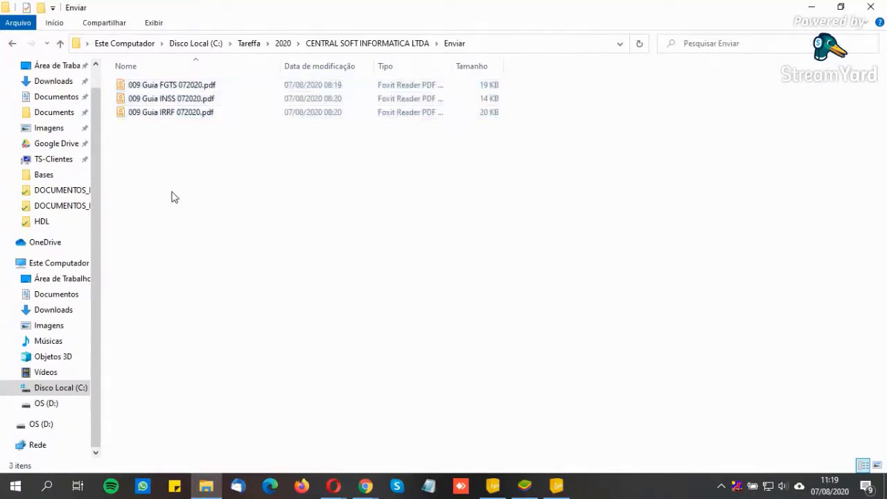
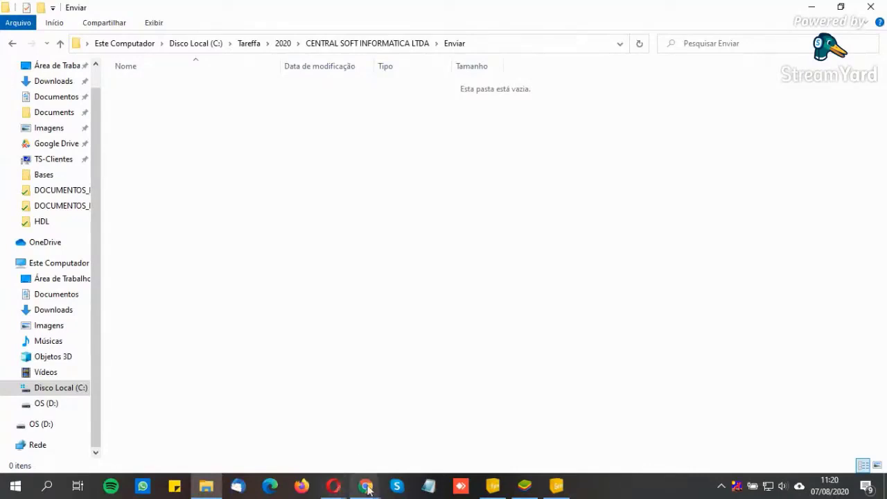
Step: Switch back to Tareffa in Chrome and reload the Serviços Programados page
{"action": "mouse_move", "coordinate": [365, 485]}
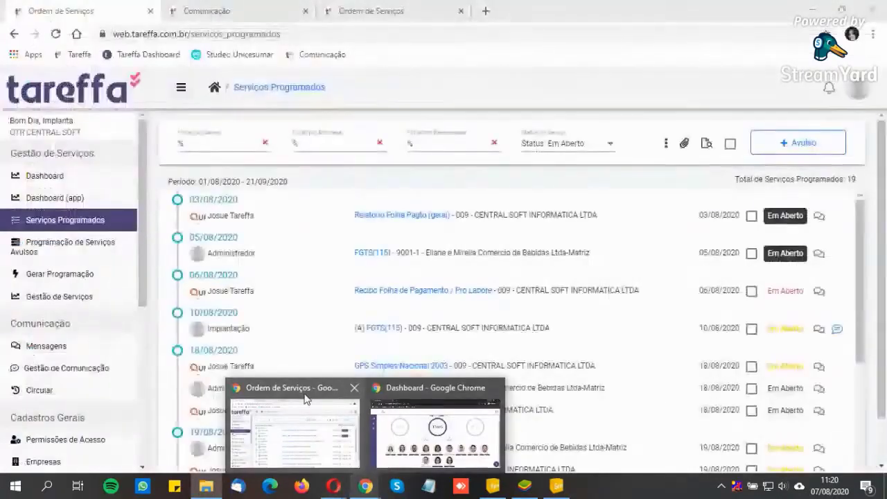
{"action": "left_click", "coordinate": [306, 398]}
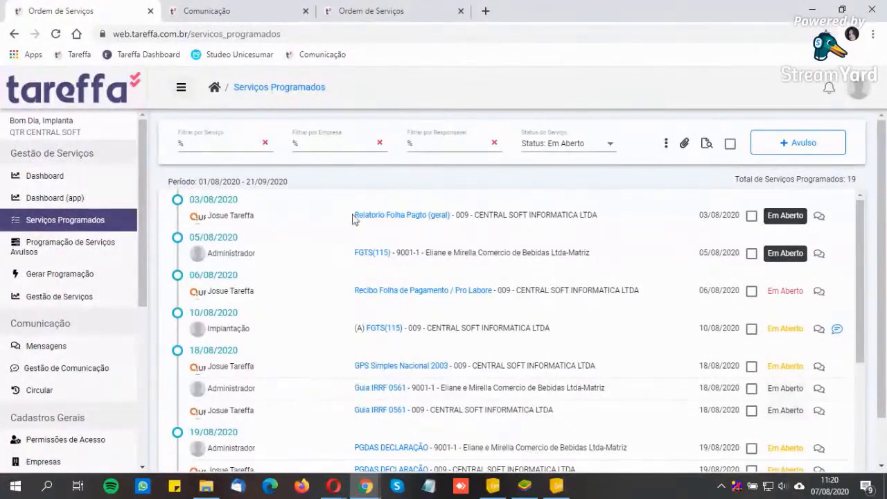
{"action": "left_click", "coordinate": [56, 34]}
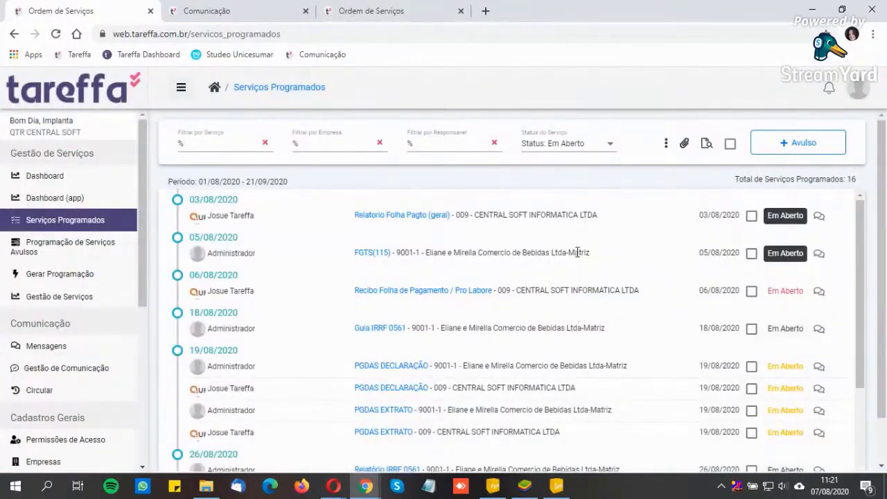
Step: Filter the scheduled services by status Bx. Autom and examine CENTRAL SOFT INFORMATICA LTDA's GPS, Guia IRRF and FGTS entries
{"action": "left_click", "coordinate": [573, 145]}
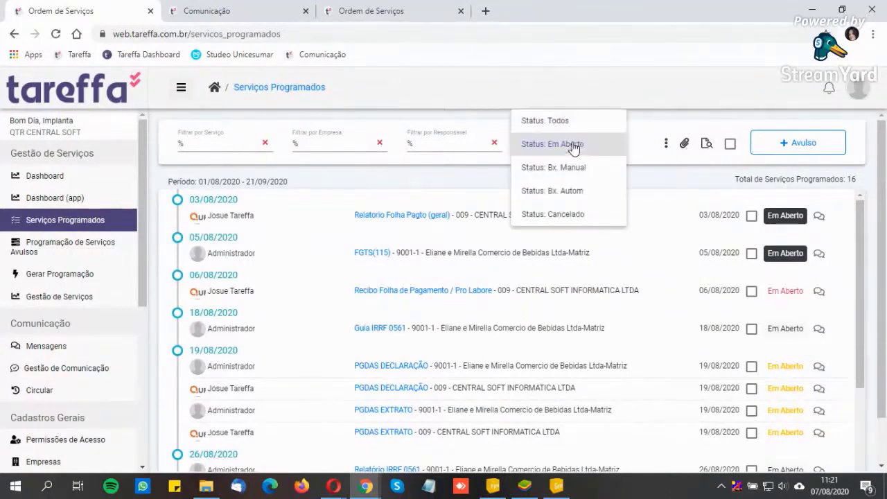
{"action": "left_click", "coordinate": [574, 193]}
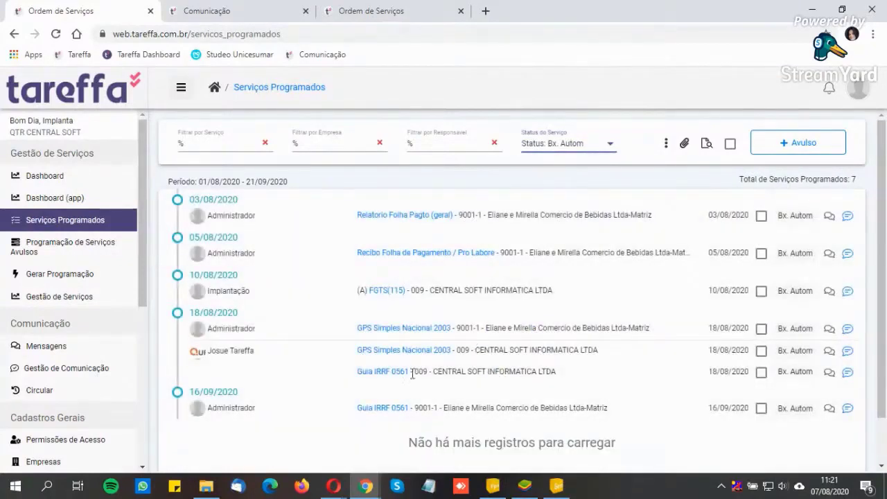
{"action": "left_click_drag", "start_coordinate": [352, 351], "coordinate": [856, 351]}
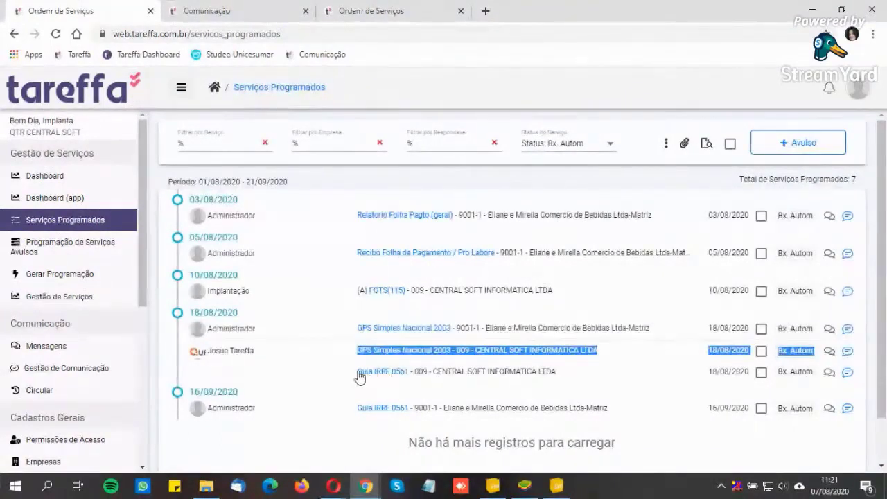
{"action": "left_click_drag", "start_coordinate": [558, 371], "coordinate": [358, 371]}
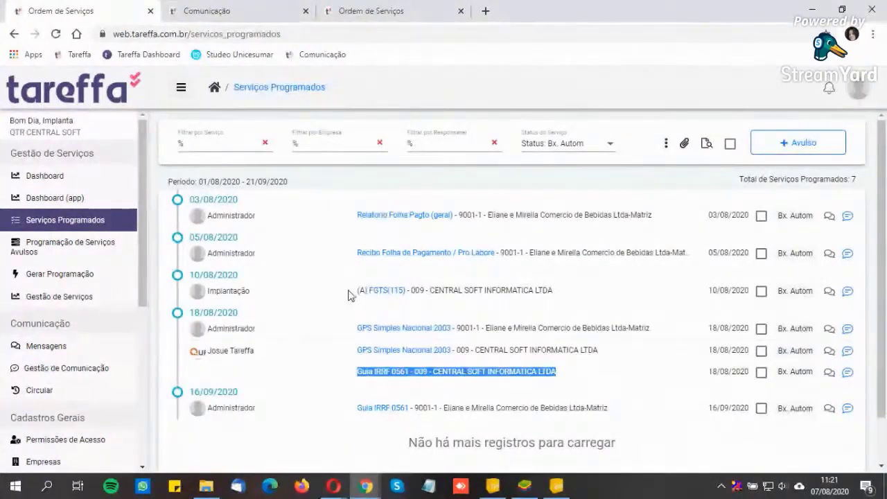
{"action": "left_click_drag", "start_coordinate": [347, 295], "coordinate": [871, 295]}
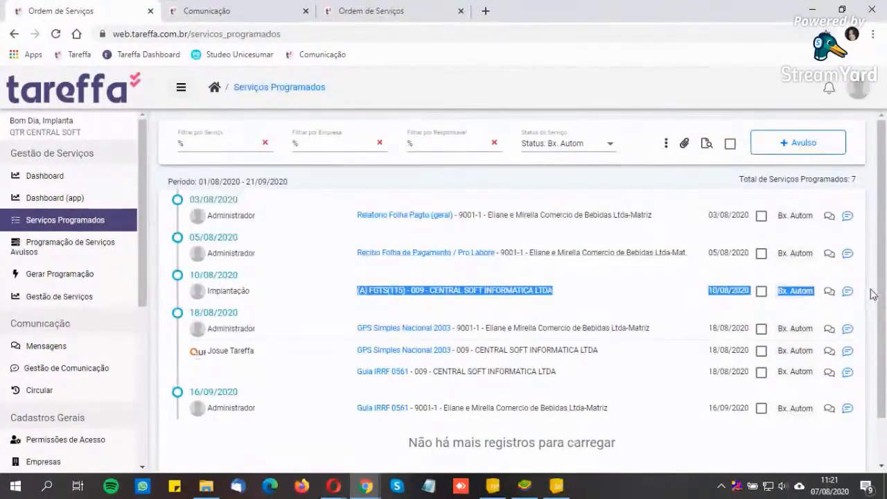
{"action": "left_click", "coordinate": [634, 298]}
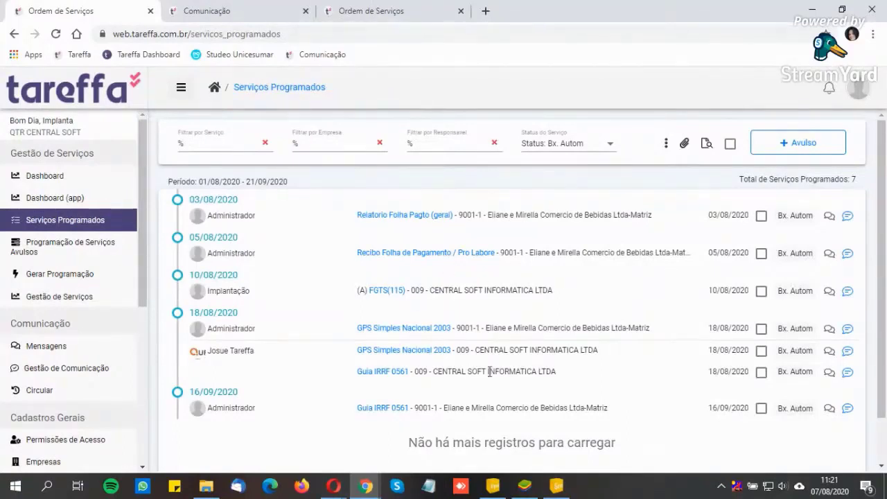
Step: Start adding files in Baixa de Serviços and browse to the folder Documents\Tareffa\Guias Central Soft - Tareffa
{"action": "left_click", "coordinate": [683, 144]}
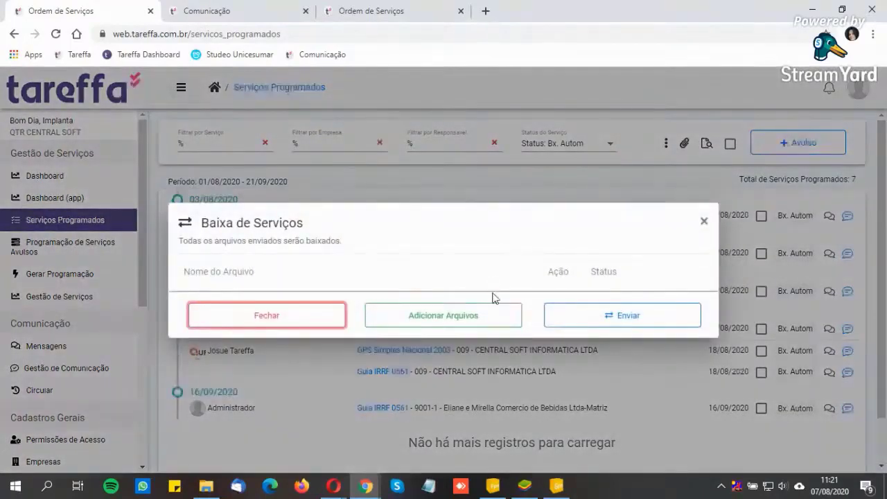
{"action": "left_click", "coordinate": [485, 318]}
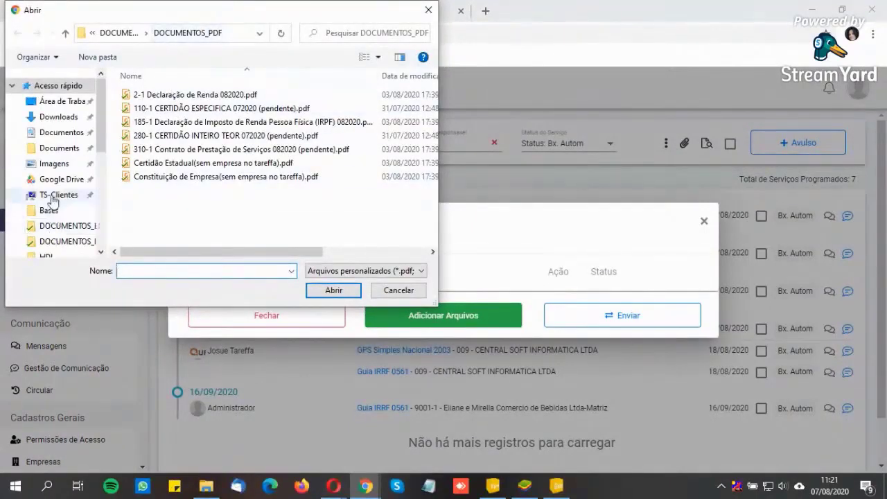
{"action": "left_click", "coordinate": [59, 147]}
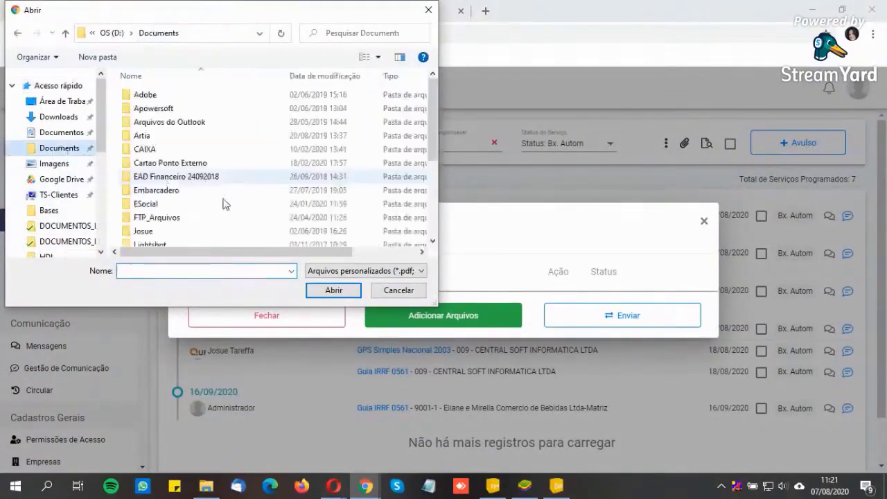
{"action": "scroll", "coordinate": [204, 213], "scroll_direction": "down", "scroll_amount": 5}
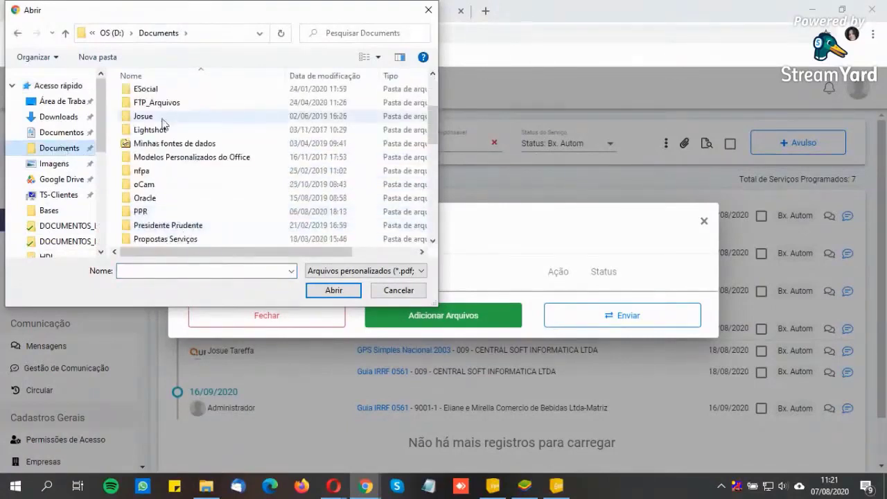
{"action": "scroll", "coordinate": [161, 208], "scroll_direction": "down", "scroll_amount": 1}
{"action": "scroll", "coordinate": [158, 229], "scroll_direction": "down", "scroll_amount": 1}
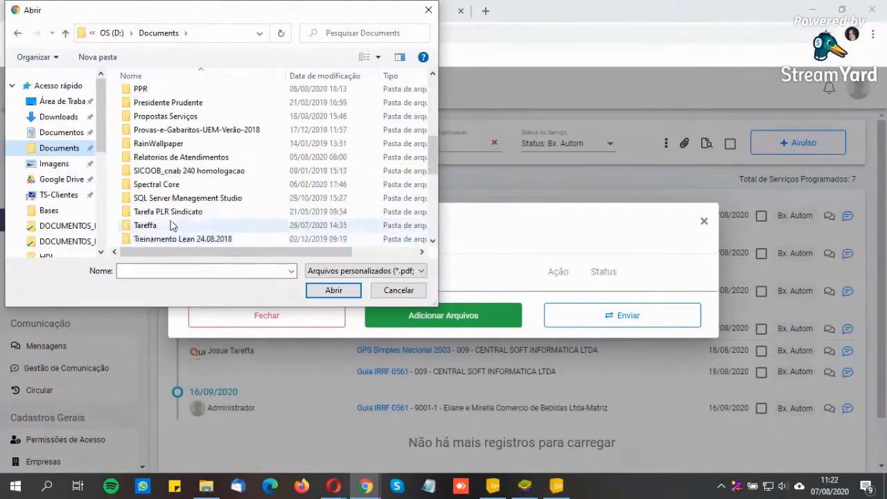
{"action": "double_click", "coordinate": [145, 225]}
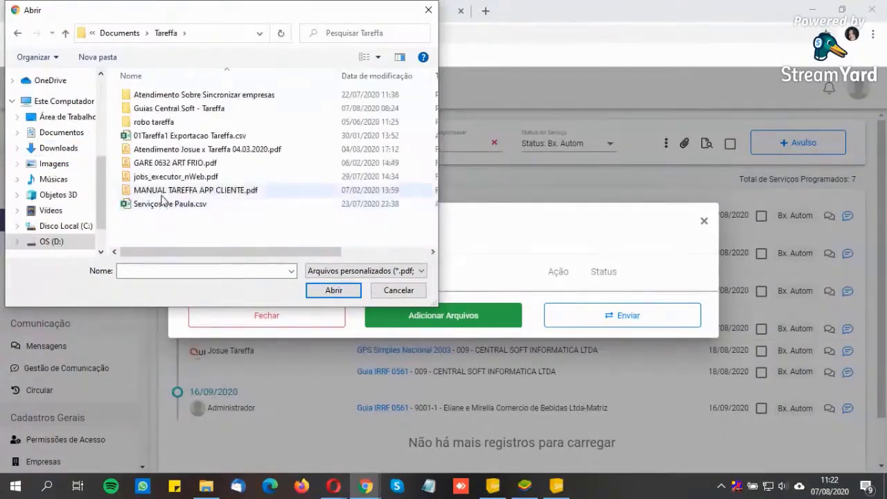
{"action": "double_click", "coordinate": [161, 108]}
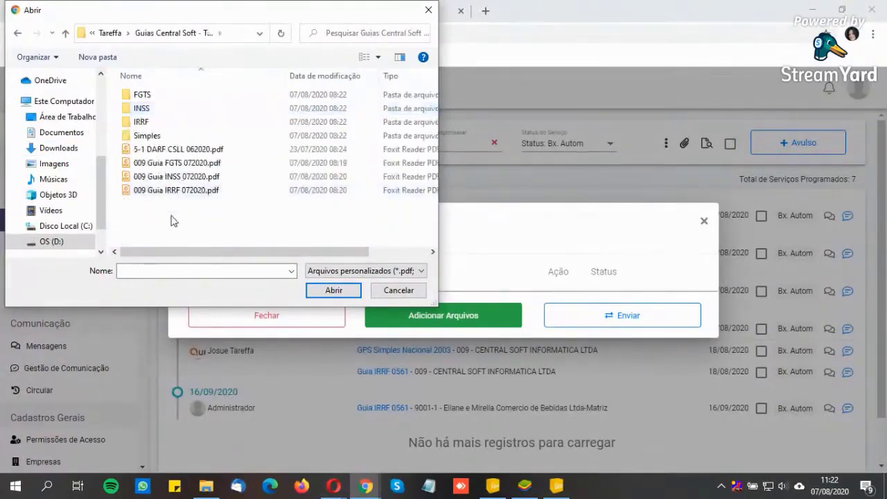
Step: Add the 009 Guia FGTS, INSS and IRRF 072020 PDFs to Baixa de Serviços and close the dialog without sending
{"action": "left_click_drag", "start_coordinate": [169, 215], "coordinate": [166, 165]}
{"action": "left_click", "coordinate": [330, 290]}
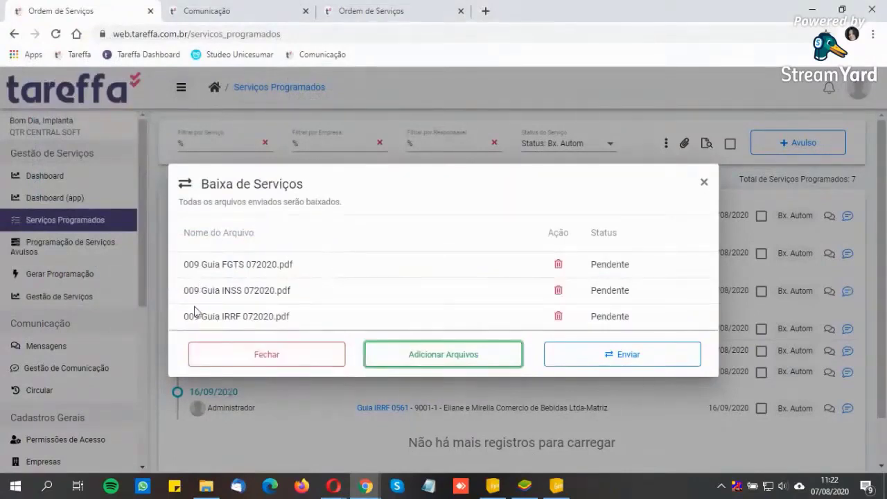
{"action": "left_click", "coordinate": [598, 353]}
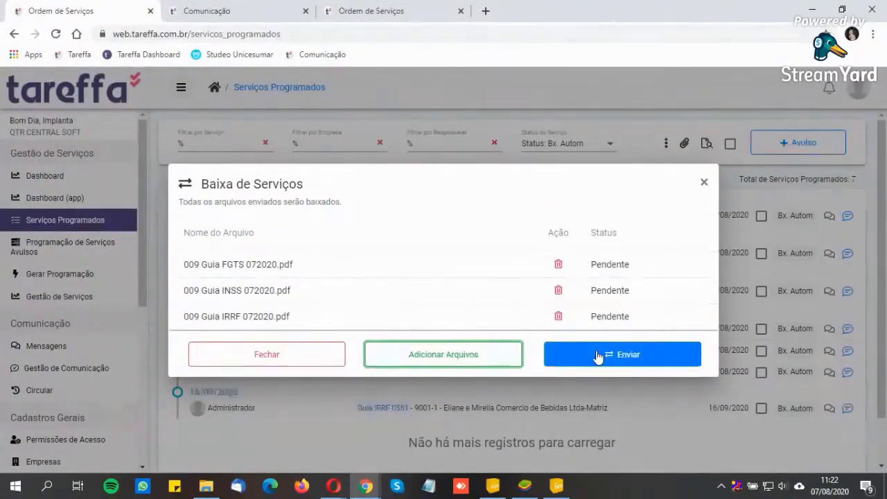
{"action": "left_click", "coordinate": [704, 182]}
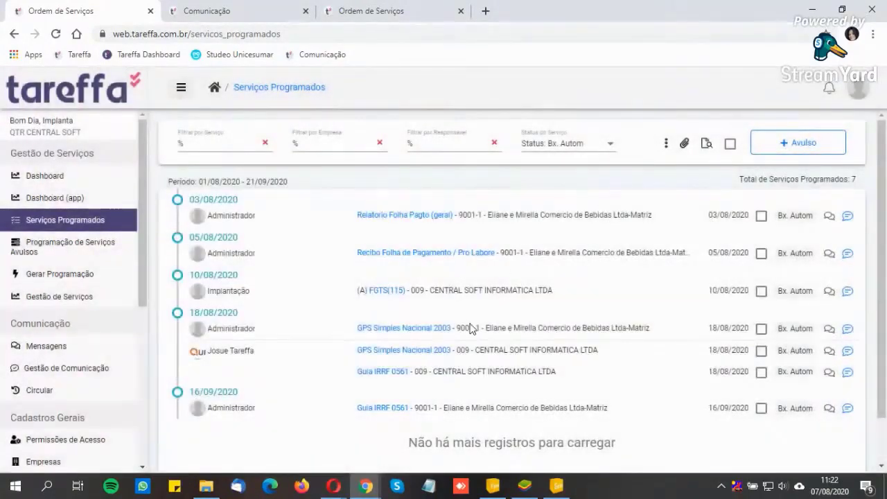
Step: Switch to BlueStacks, open the Impostos s/ Folha de Pagamento 07/2020 conversation, and try to open its 009 Guia FGTS 072020.pdf attachment
{"action": "left_click", "coordinate": [525, 485]}
{"action": "left_click", "coordinate": [313, 78]}
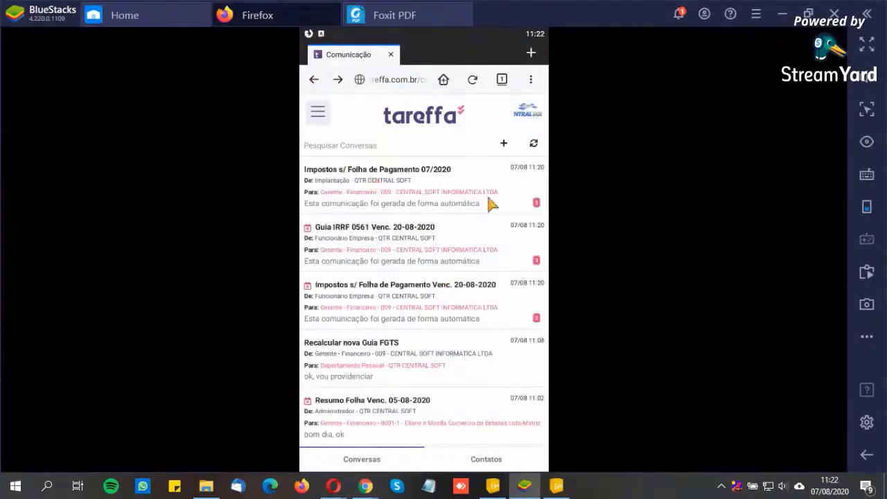
{"action": "left_click", "coordinate": [396, 205]}
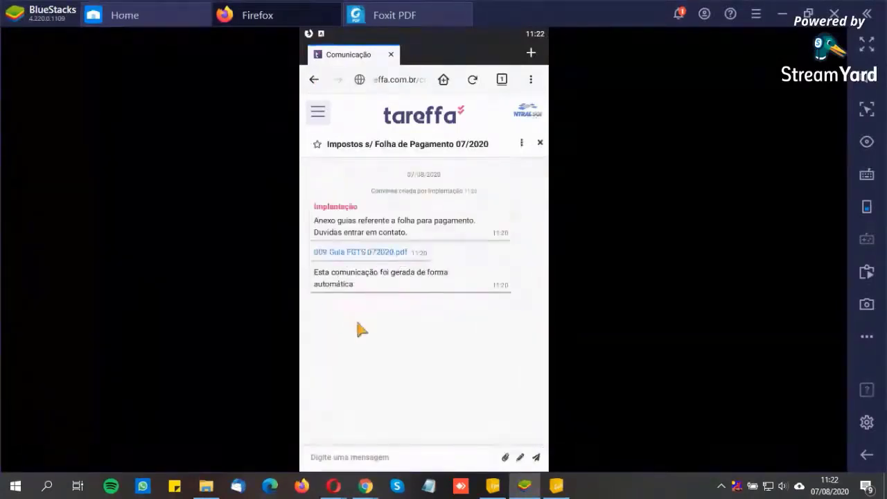
{"action": "left_click", "coordinate": [366, 256]}
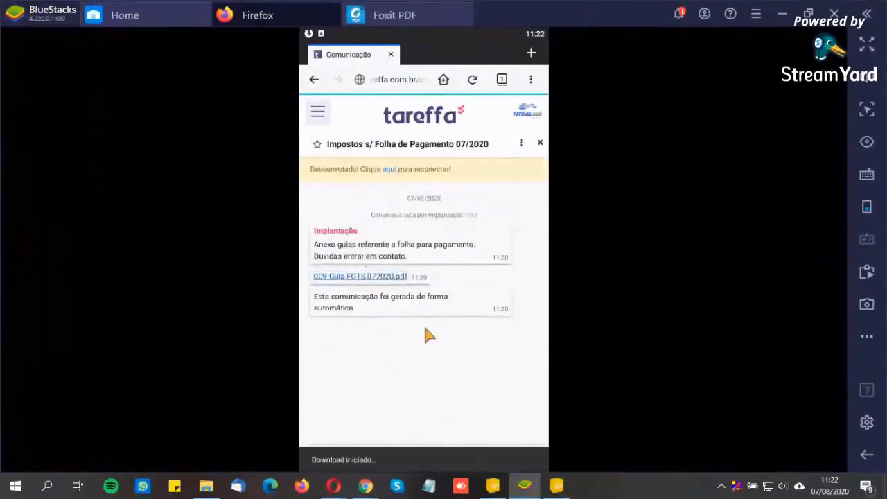
{"action": "left_click", "coordinate": [525, 450]}
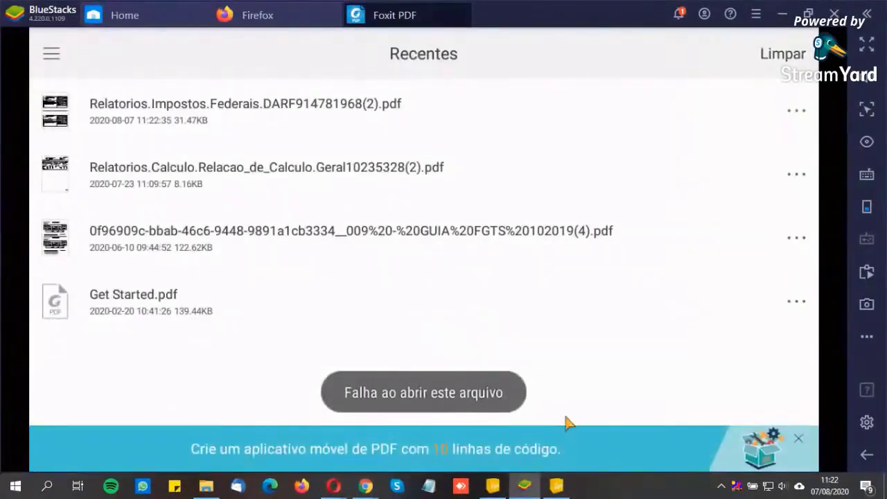
Step: Clear the recent files history in Foxit PDF and close the app
{"action": "left_click", "coordinate": [790, 57]}
{"action": "left_click", "coordinate": [496, 313]}
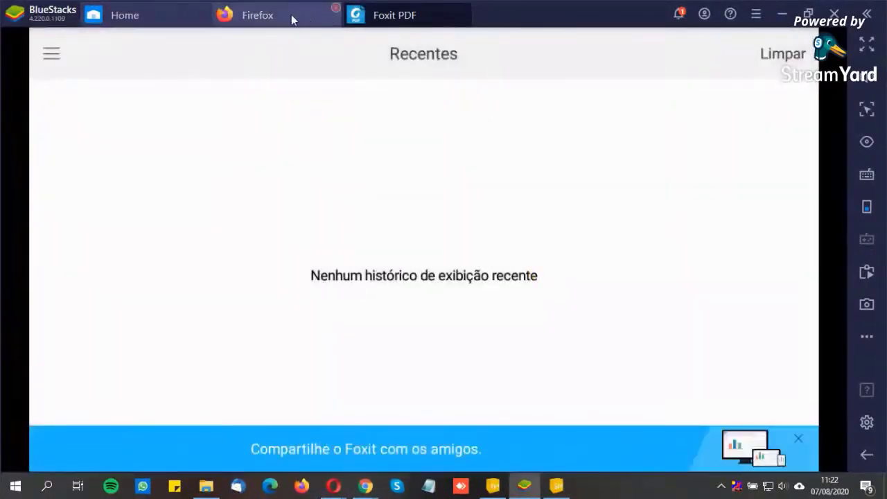
{"action": "left_click", "coordinate": [468, 9]}
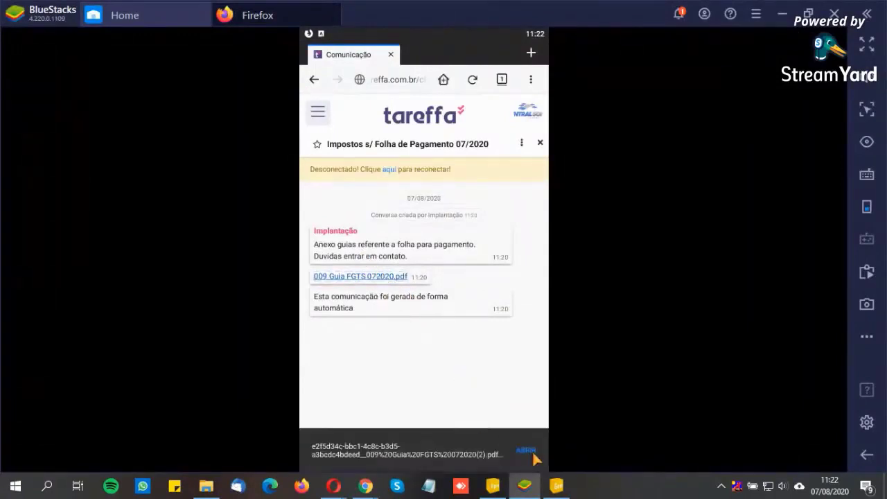
Step: Try again to open the downloaded FGTS guide in Foxit PDF, close the app and return to Firefox
{"action": "left_click", "coordinate": [527, 453]}
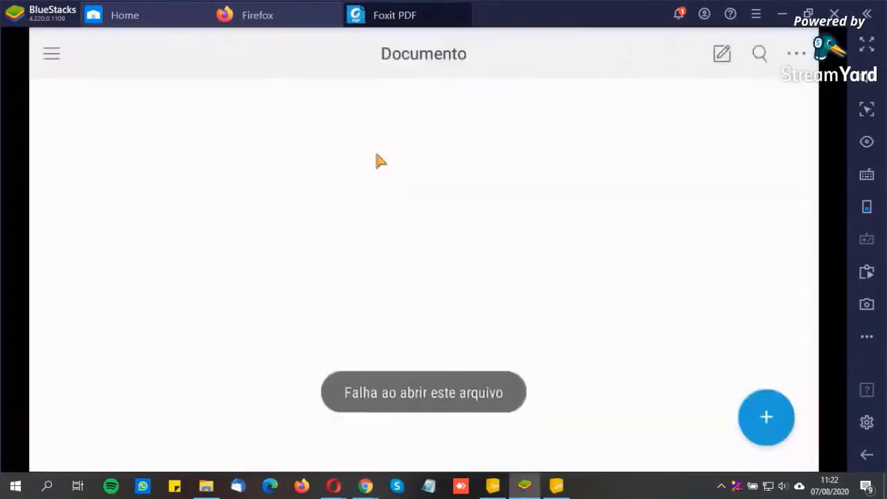
{"action": "left_click", "coordinate": [467, 7]}
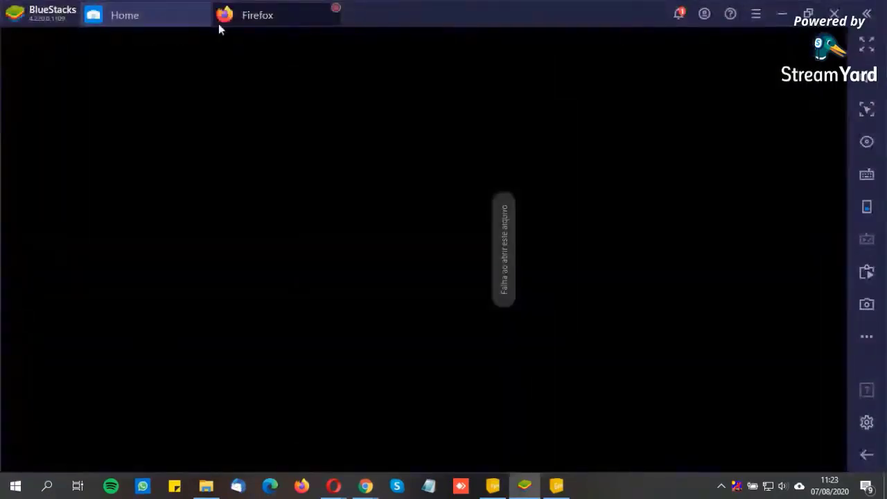
{"action": "left_click", "coordinate": [219, 24]}
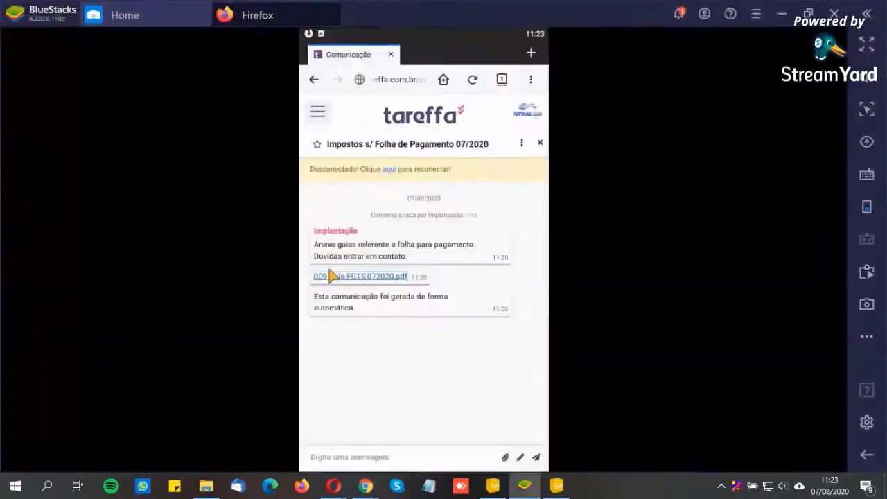
Step: Open the Guia IRRF 0561 Venc. 20-08-2020 conversation, try to open its 009 Guia IRRF 072020.pdf, and return to the conversation list
{"action": "left_click", "coordinate": [540, 143]}
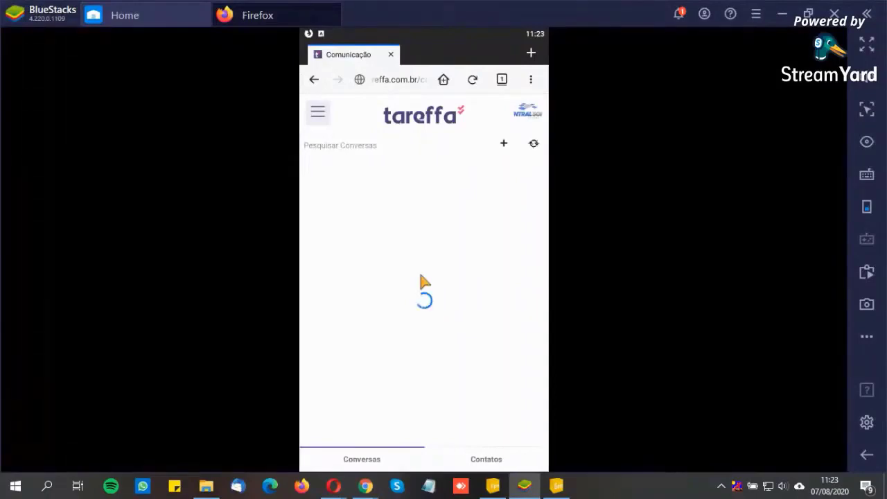
{"action": "left_click", "coordinate": [372, 233]}
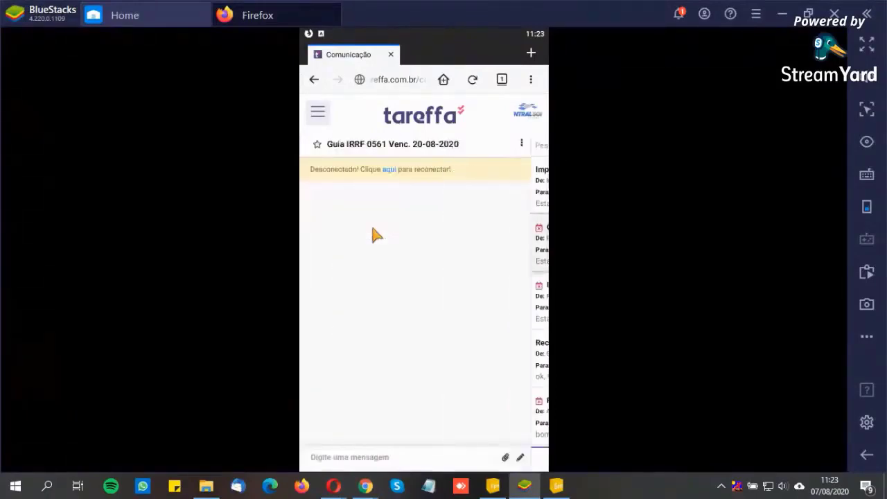
{"action": "left_click", "coordinate": [354, 279]}
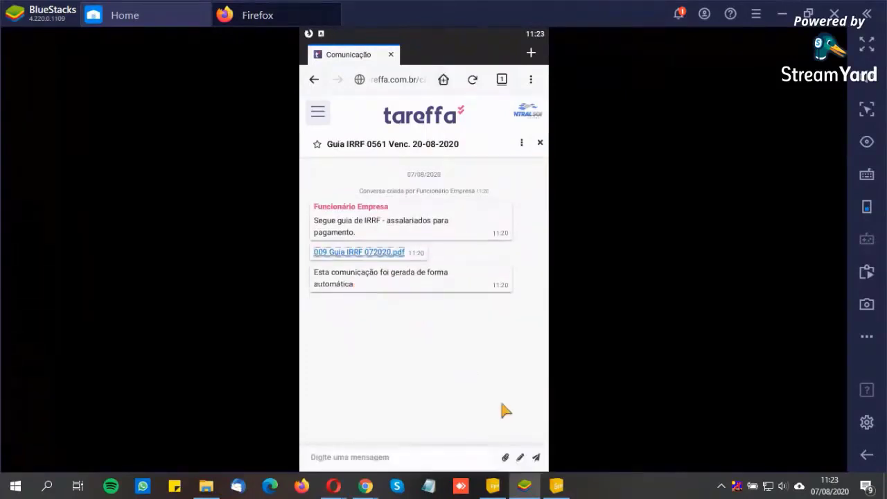
{"action": "left_click", "coordinate": [528, 456]}
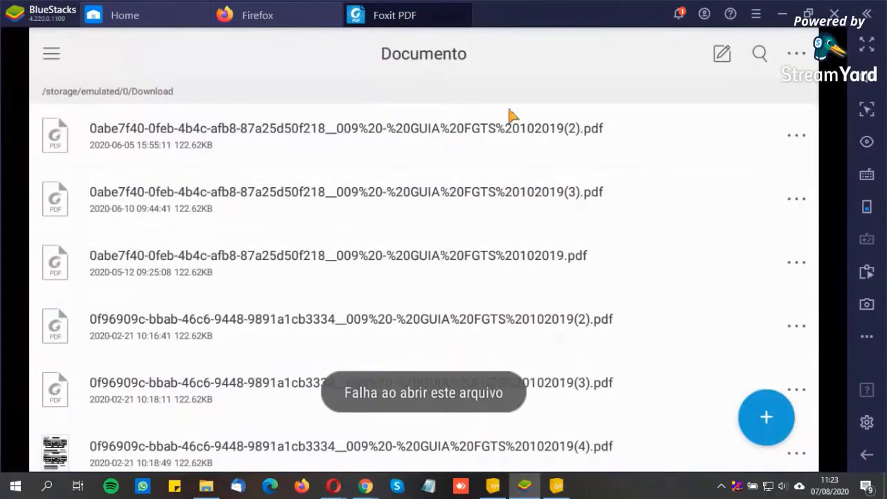
{"action": "left_click", "coordinate": [467, 9]}
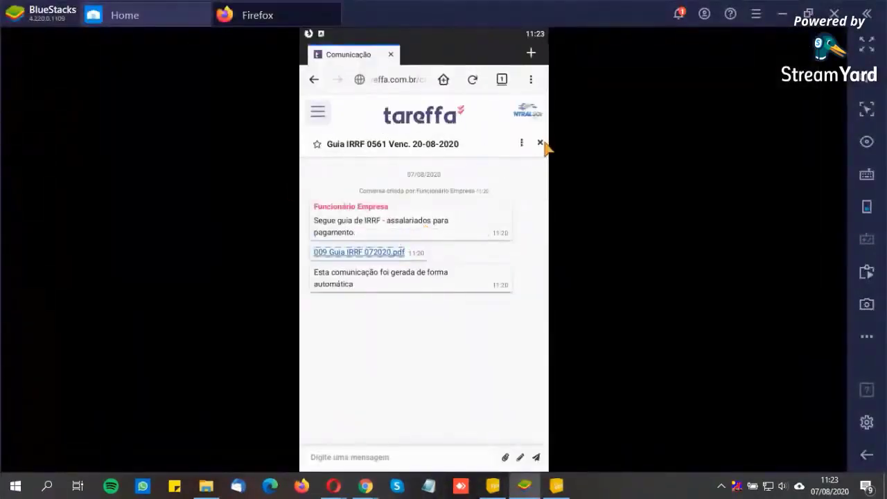
{"action": "left_click", "coordinate": [540, 143]}
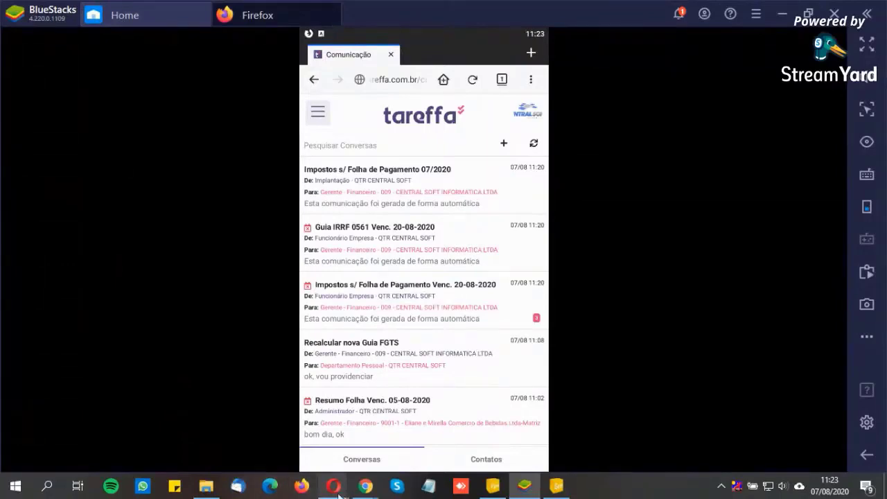
Step: Switch to Chrome and check the read markers of the Guia IRRF 0561 Venc. 20-08-2020 conversation in Comunicação
{"action": "mouse_move", "coordinate": [335, 493]}
{"action": "mouse_move", "coordinate": [366, 485]}
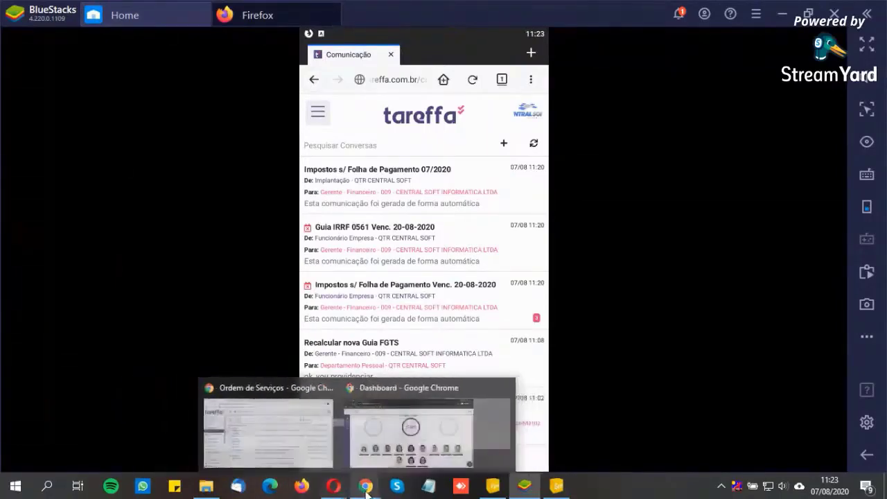
{"action": "left_click", "coordinate": [291, 408]}
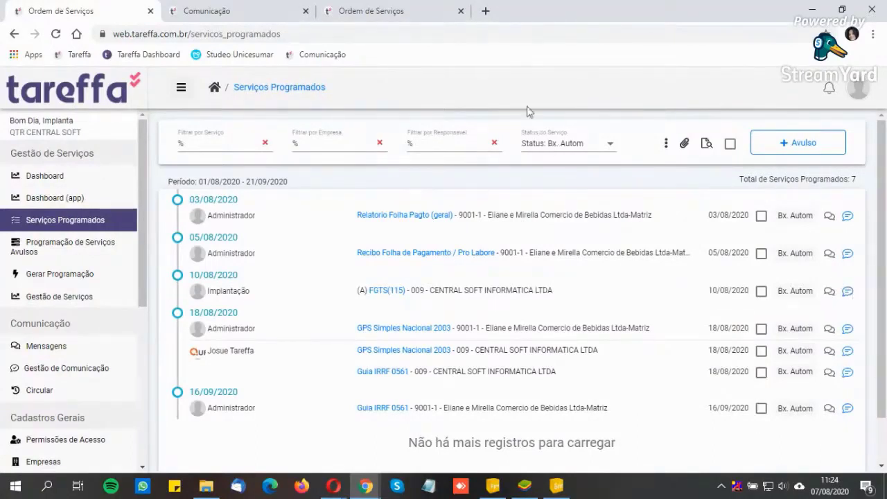
{"action": "left_click", "coordinate": [220, 16]}
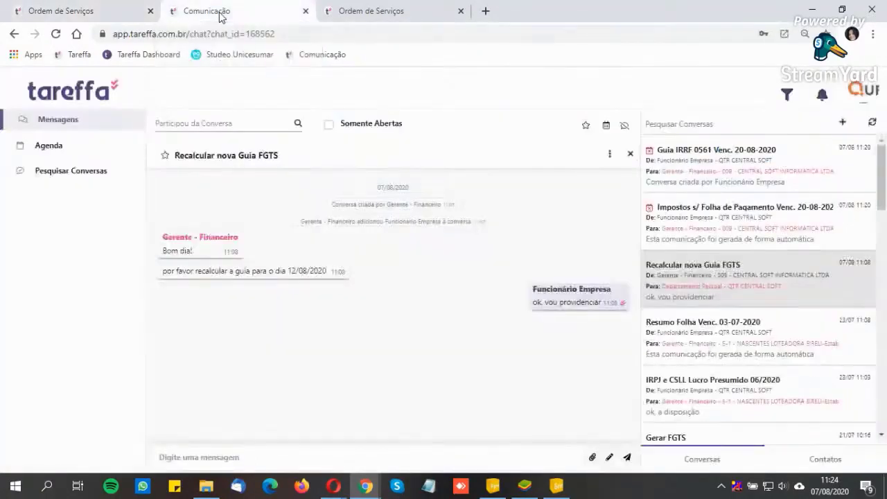
{"action": "left_click", "coordinate": [704, 160]}
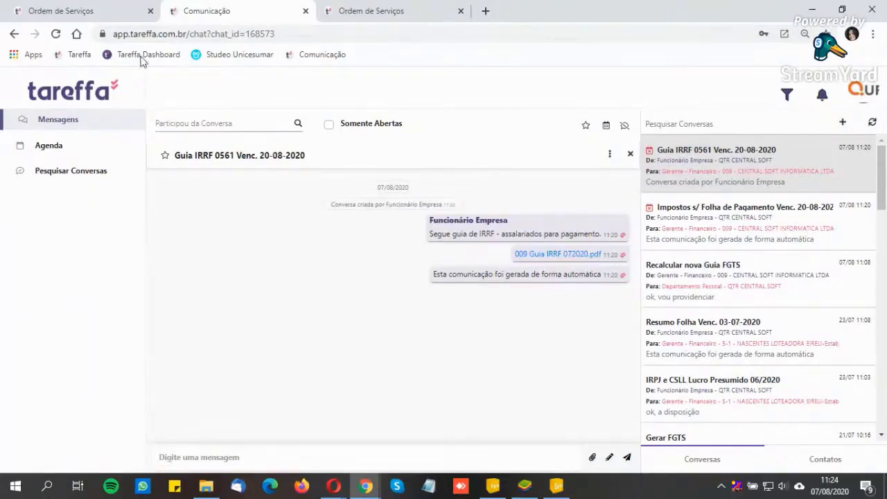
Step: Return to Serviços Programados and highlight the GPS Simples Nacional 2003 service of company 9001-1
{"action": "left_click", "coordinate": [48, 11]}
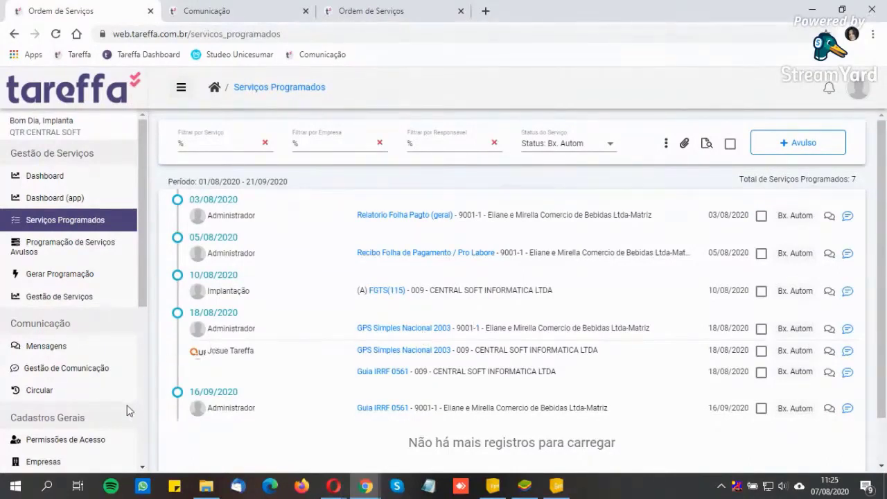
{"action": "scroll", "coordinate": [55, 390], "scroll_direction": "down", "scroll_amount": 2}
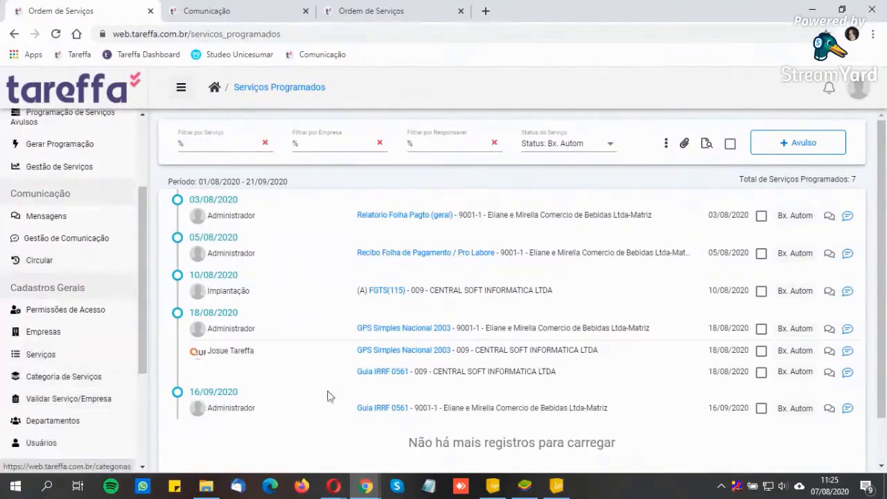
{"action": "left_click_drag", "start_coordinate": [348, 334], "coordinate": [456, 326]}
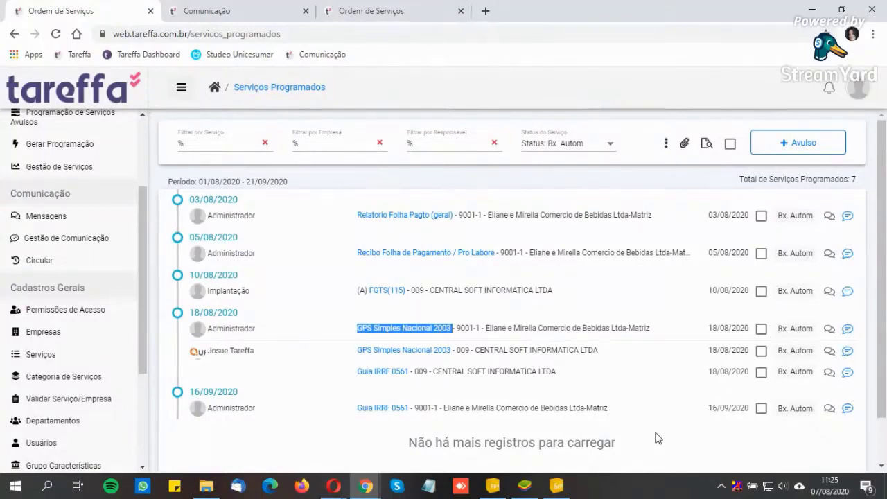
Step: Switch to File Explorer and open the Guias Central Soft - Tareffa folder inside the Tareffa folder of Documents on drive D
{"action": "left_click", "coordinate": [205, 486]}
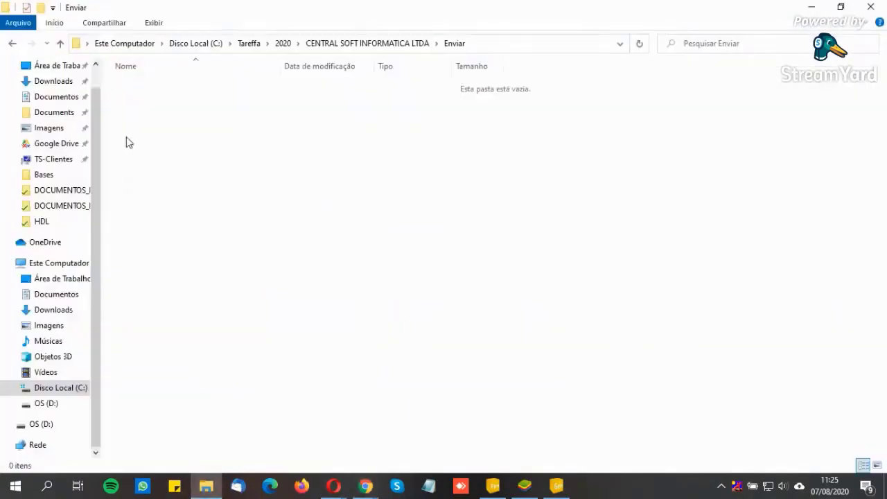
{"action": "left_click", "coordinate": [51, 112]}
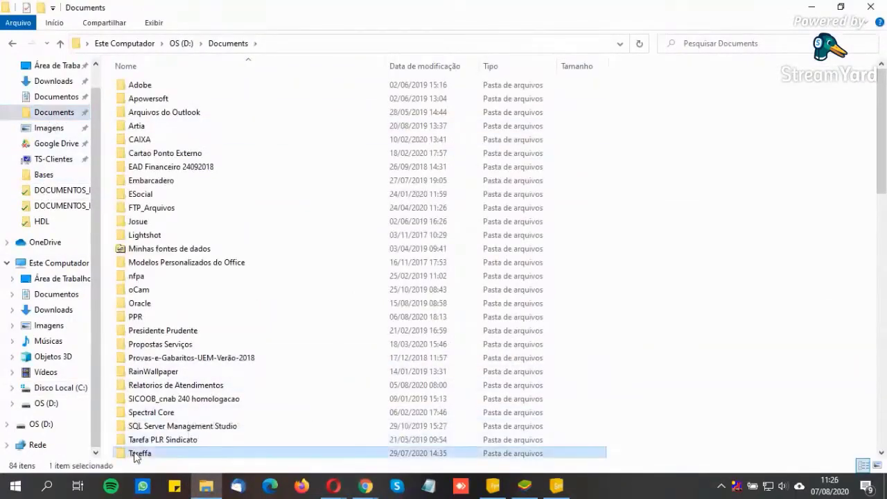
{"action": "double_click", "coordinate": [136, 453]}
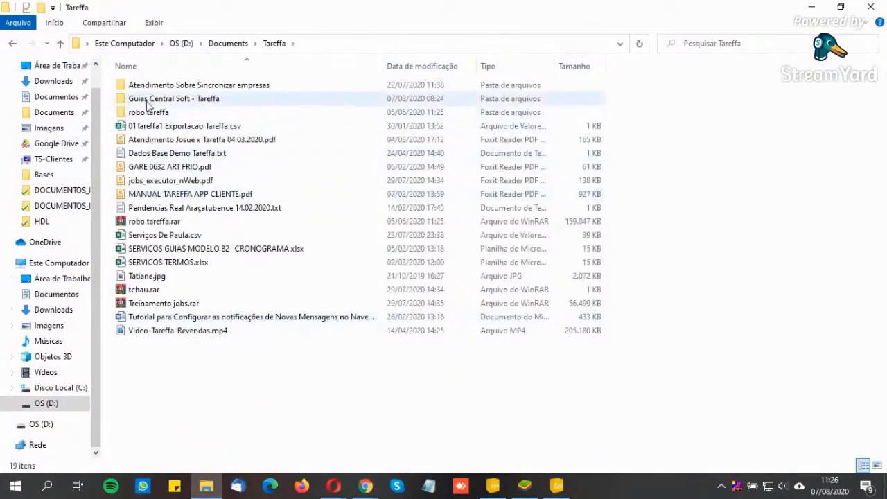
{"action": "double_click", "coordinate": [142, 94]}
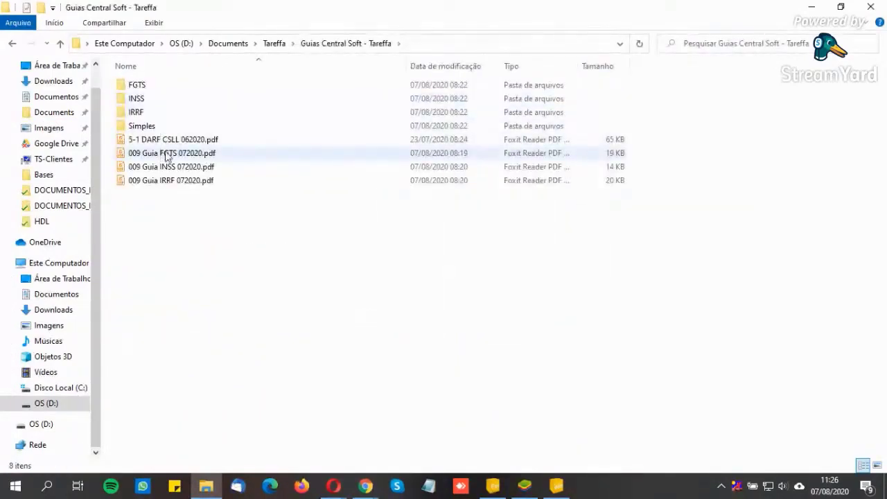
Step: Highlight the 009, Guia FGTS and 072020 parts of the 009 Guia FGTS 072020.pdf file name, keep the name and select the file
{"action": "left_click", "coordinate": [166, 154]}
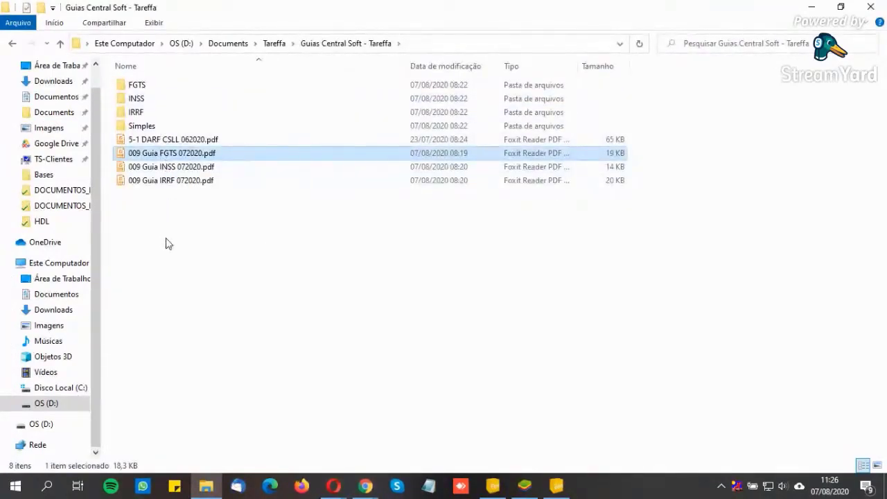
{"action": "left_click", "coordinate": [146, 153]}
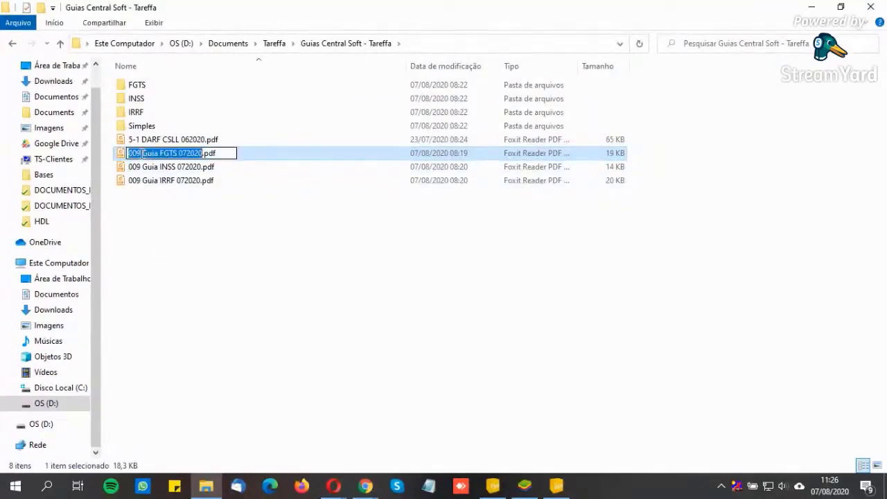
{"action": "left_click_drag", "start_coordinate": [141, 154], "coordinate": [129, 154]}
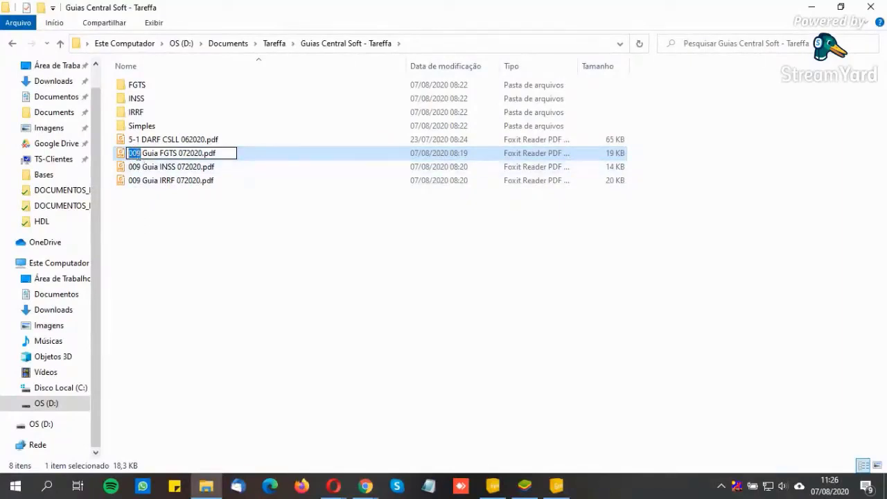
{"action": "left_click_drag", "start_coordinate": [142, 153], "coordinate": [178, 153]}
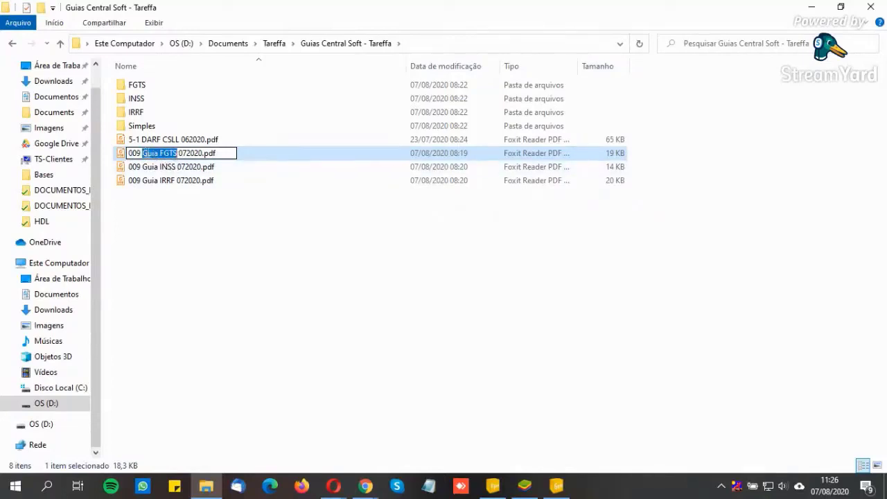
{"action": "left_click_drag", "start_coordinate": [179, 153], "coordinate": [202, 153]}
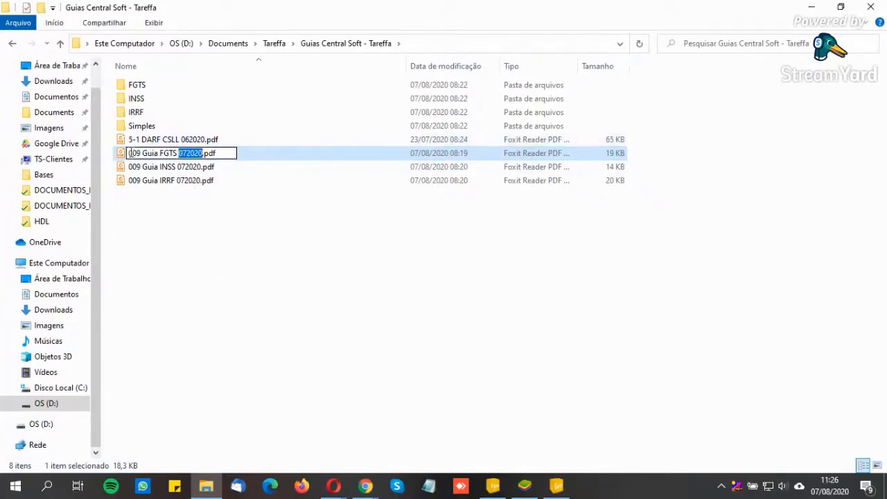
{"action": "left_click_drag", "start_coordinate": [129, 153], "coordinate": [139, 153]}
{"action": "left_click_drag", "start_coordinate": [142, 153], "coordinate": [202, 152]}
{"action": "left_click", "coordinate": [160, 228]}
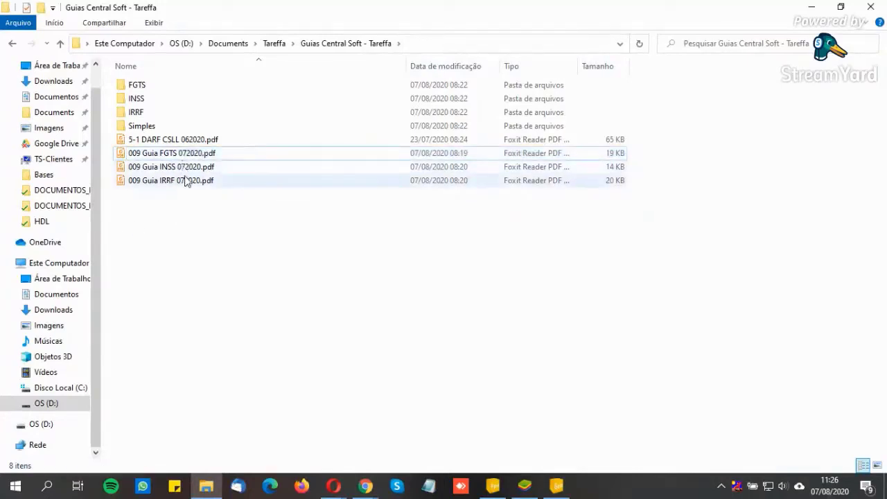
{"action": "left_click", "coordinate": [198, 157]}
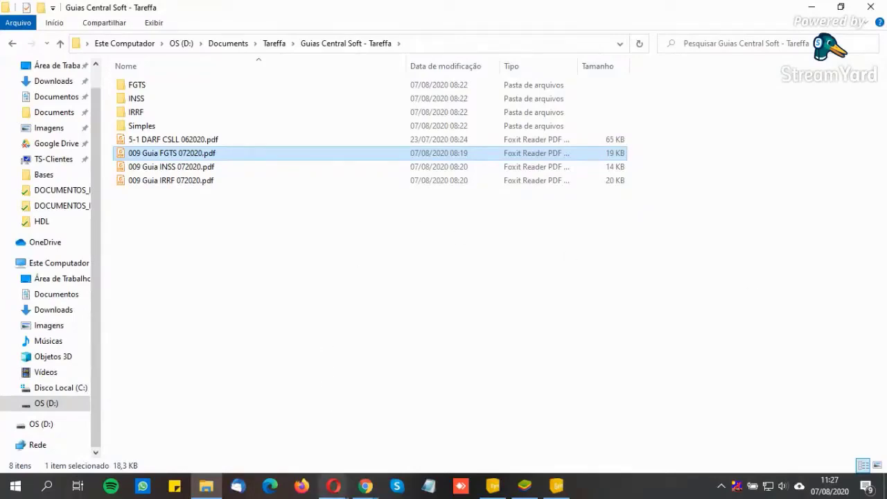
Step: Switch to Chrome, glance at the Guia IRRF 0561 conversation in Comunicação and open Gestão de Comunicação in Tareffa
{"action": "mouse_move", "coordinate": [367, 490]}
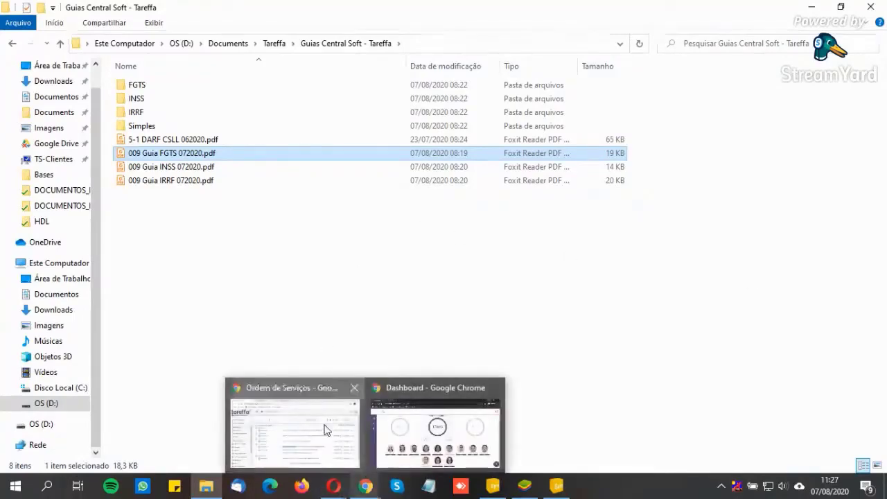
{"action": "left_click", "coordinate": [325, 427]}
{"action": "left_click", "coordinate": [235, 13]}
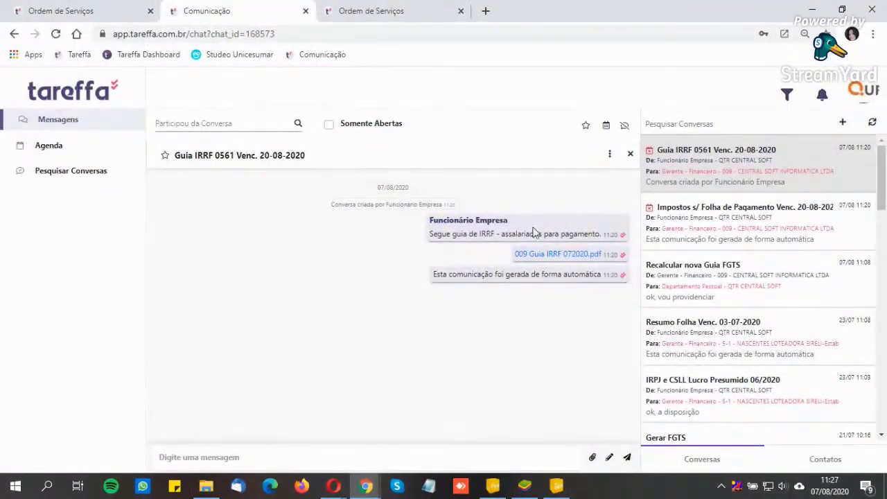
{"action": "left_click", "coordinate": [63, 20]}
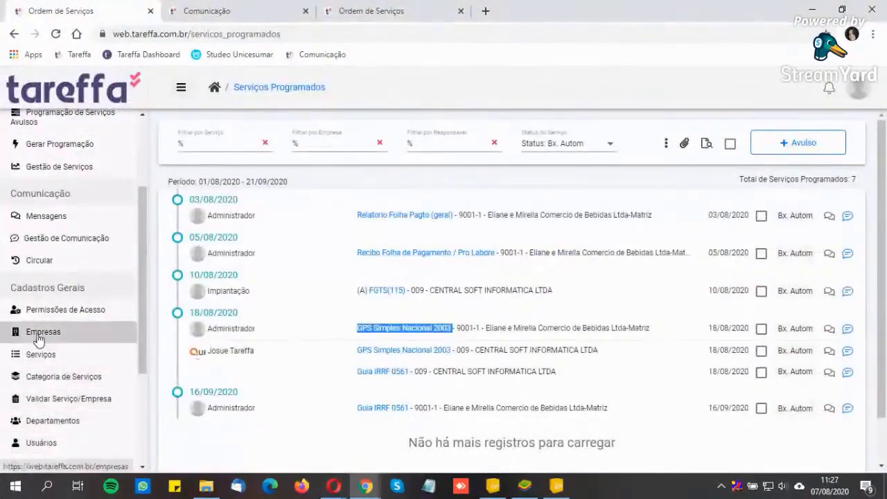
{"action": "scroll", "coordinate": [38, 339], "scroll_direction": "up", "scroll_amount": 3}
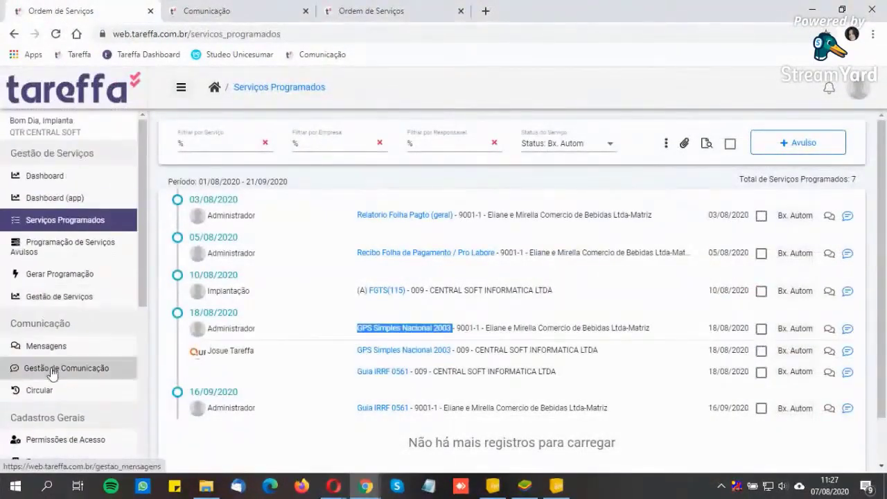
{"action": "left_click", "coordinate": [52, 371]}
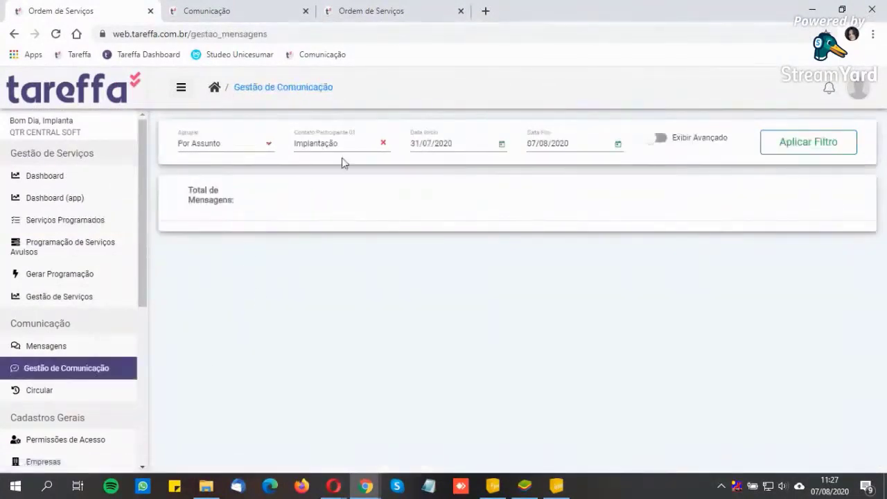
Step: Filter the communications by participant contact Gerente - Financeiro and open the Resumo Folha Venc. 05-08-2020 group
{"action": "left_click", "coordinate": [383, 143]}
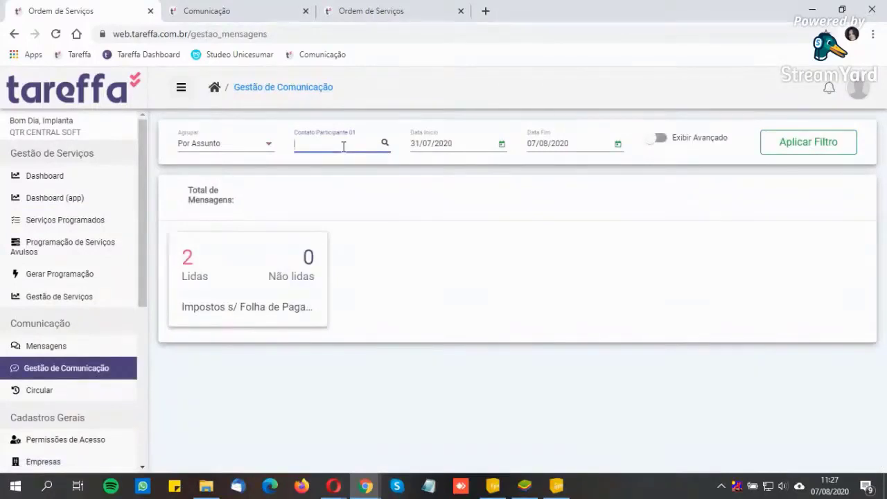
{"action": "type", "text": "gere"}
{"action": "key", "text": "Return"}
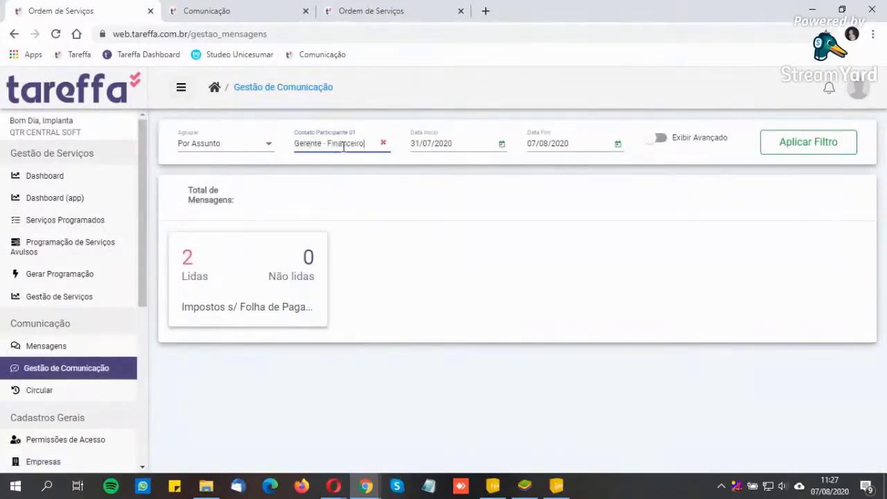
{"action": "left_click", "coordinate": [782, 145]}
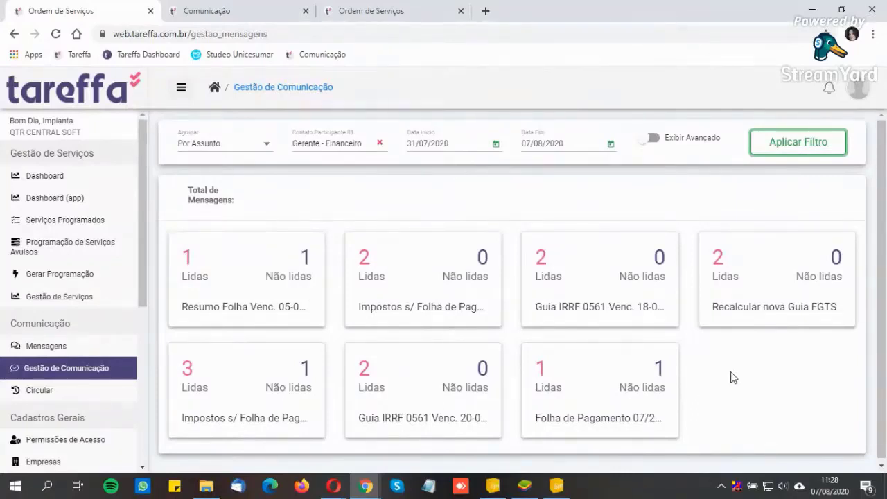
{"action": "left_click", "coordinate": [221, 306]}
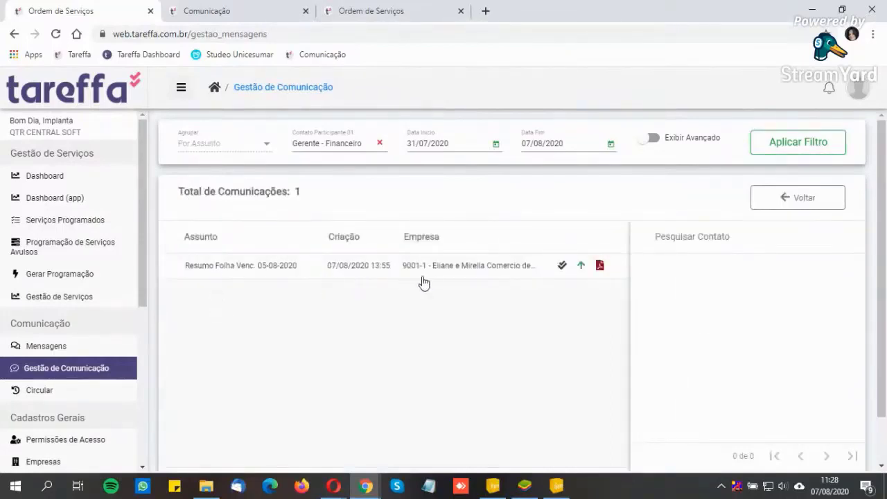